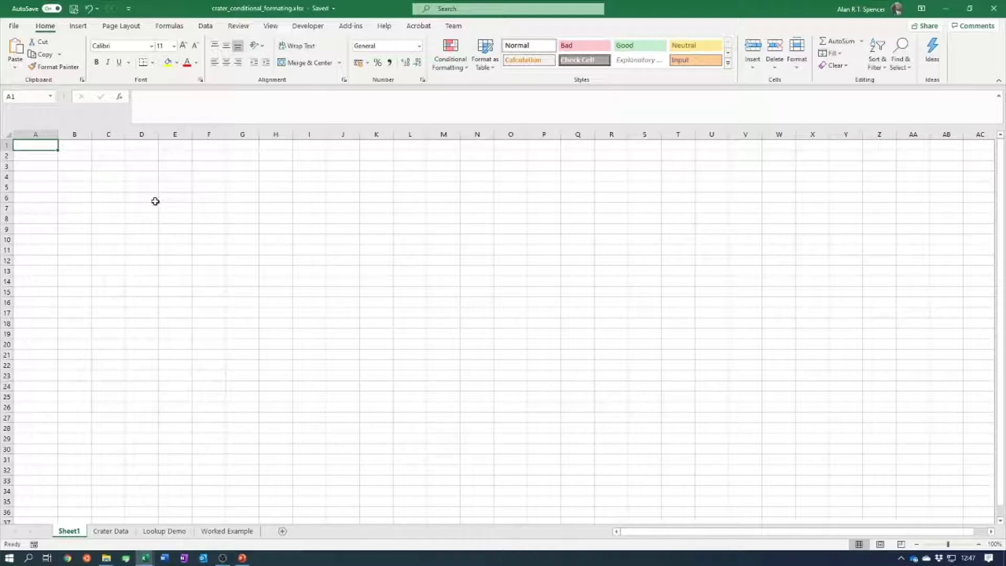
- Label cell A3 "Test value:" and enter 20 beside it in B3
left_click(36, 167)
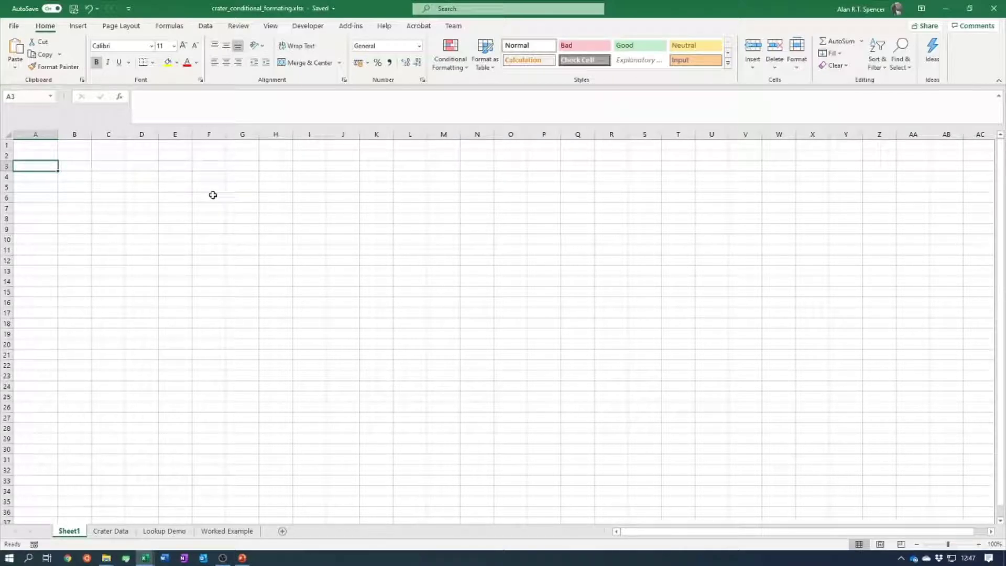
type("Test")
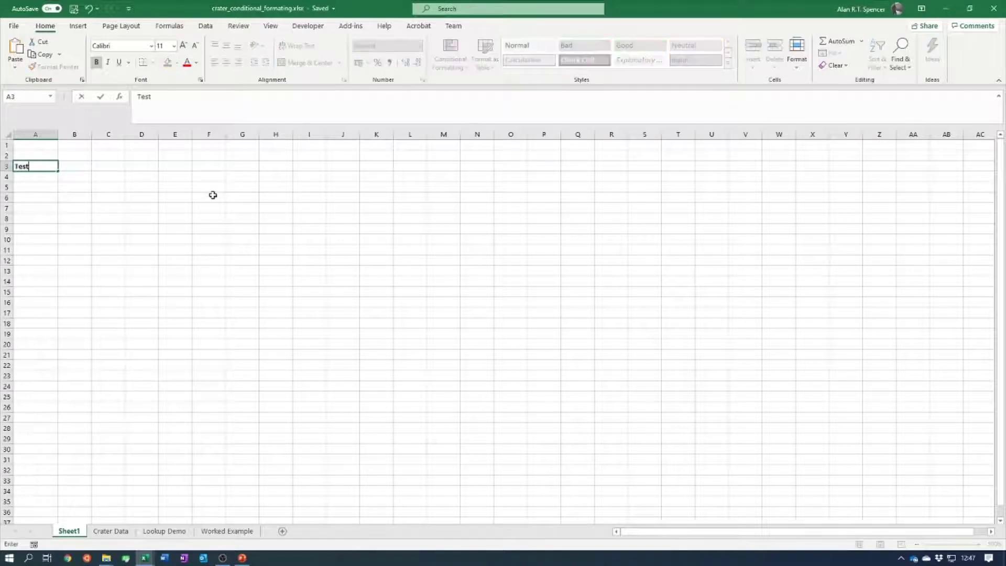
type(" value:")
left_click(213, 195)
left_click(79, 166)
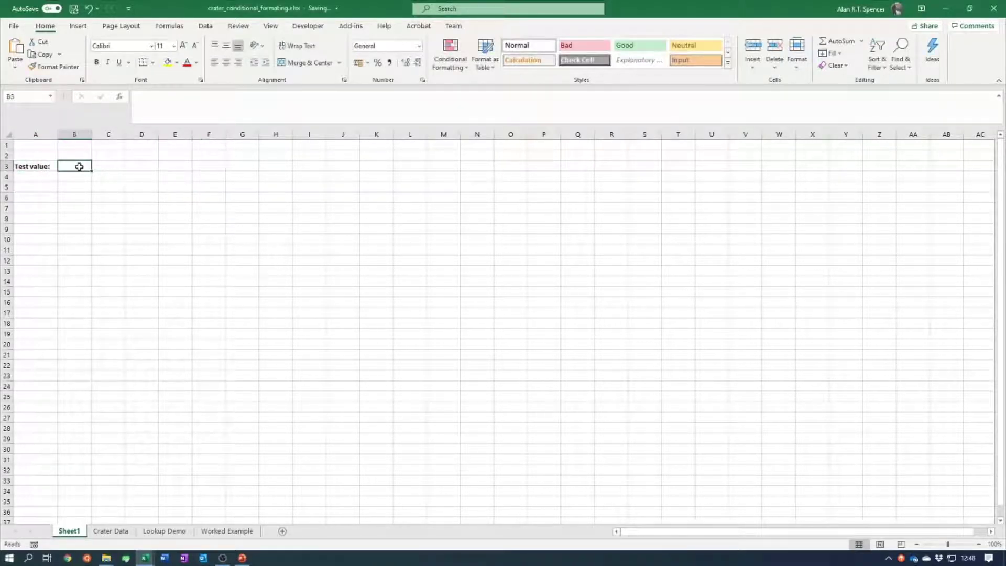
type("20")
left_click(181, 227)
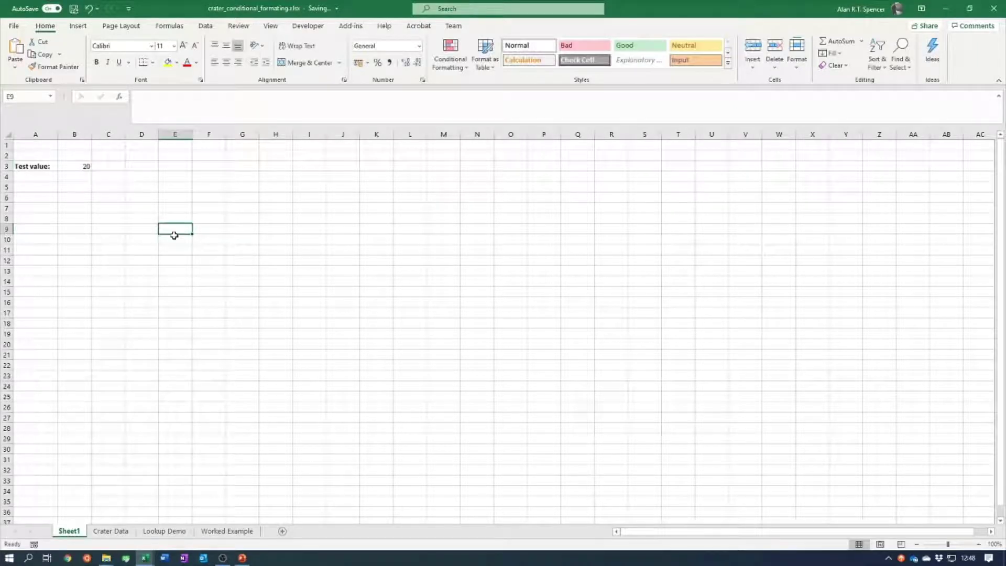
left_click(76, 166)
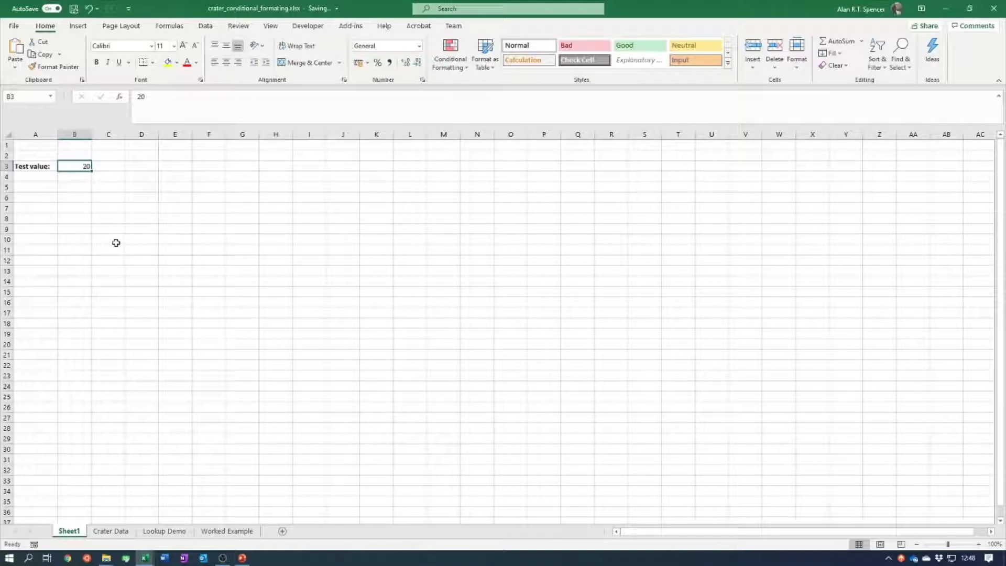
- Begin an IF formula in cell D3 with the logical test B3>39
left_click(140, 169)
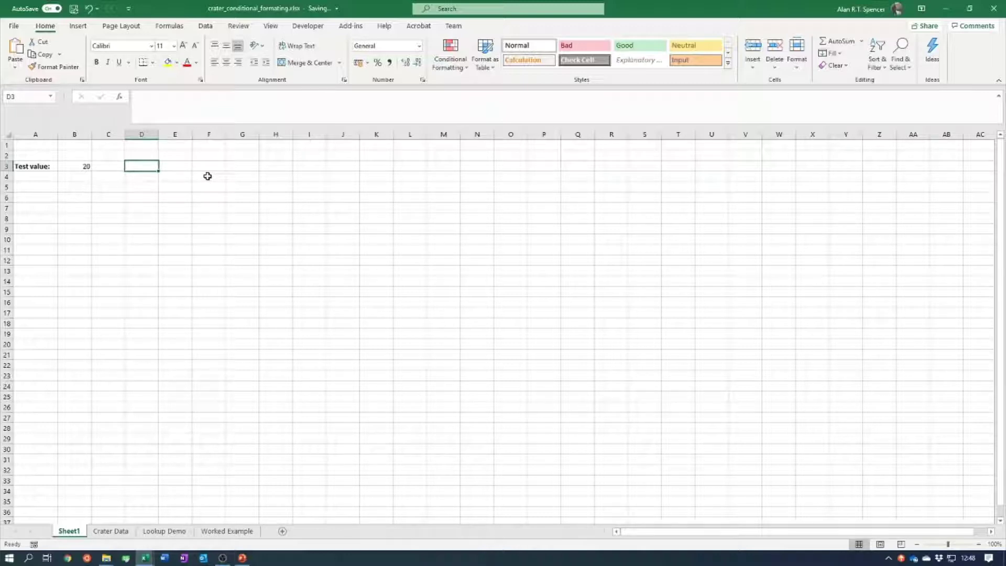
type("=")
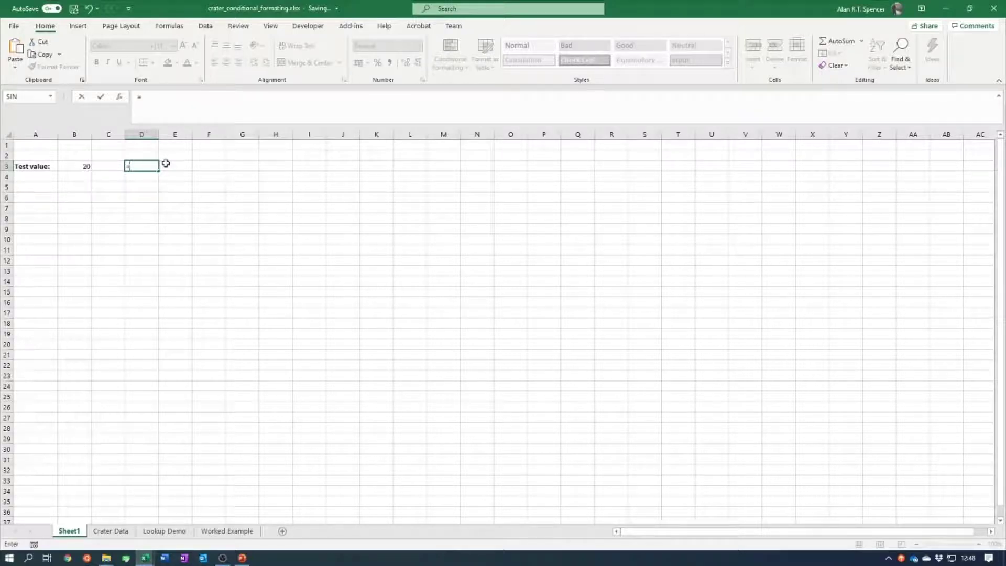
type("IF")
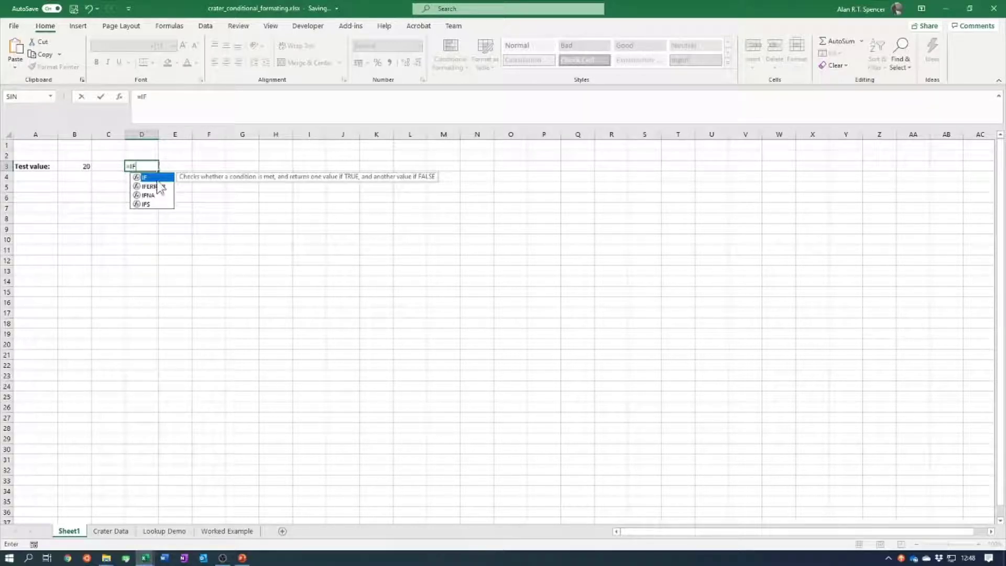
double_click(157, 178)
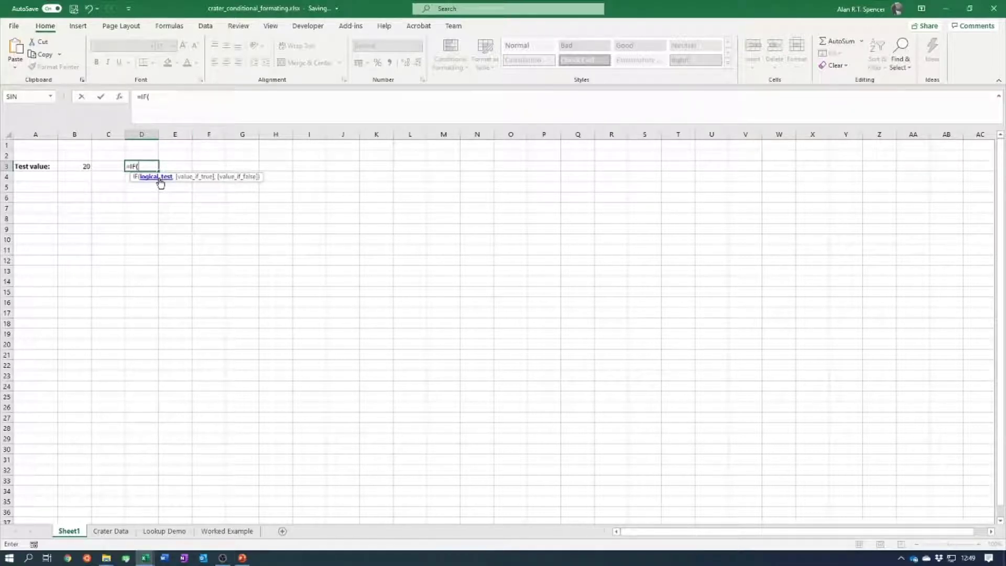
left_click(142, 166)
left_click(78, 167)
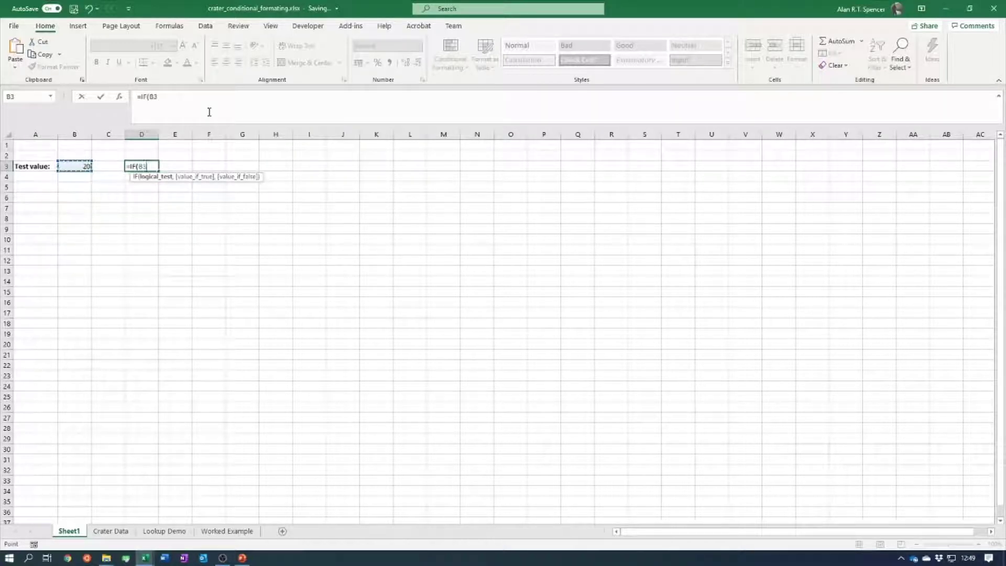
type(">39")
type(",")
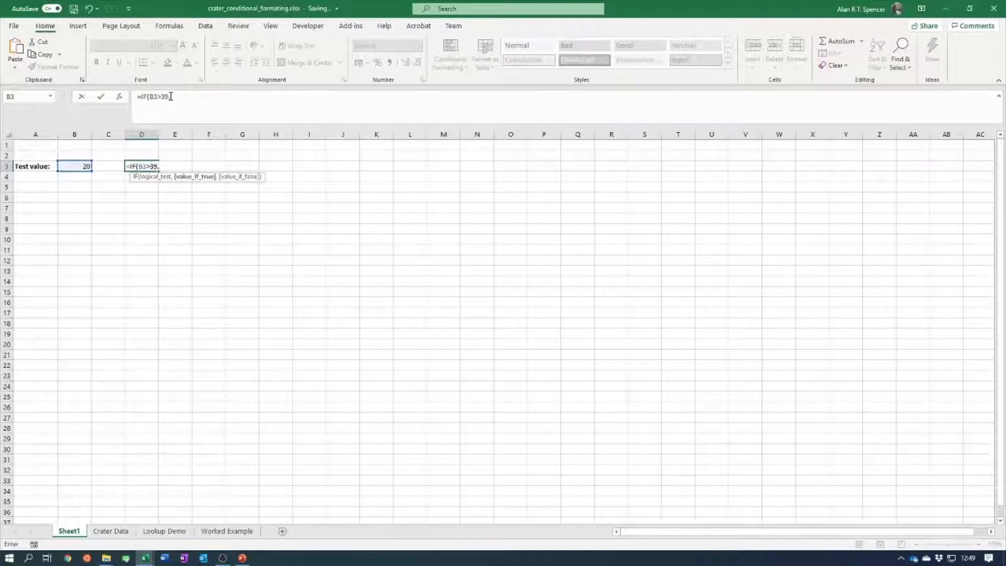
- Complete the D3 formula so it returns "Pass" if the test is true and "Fail" if it is false
type("\"\"")
left_click(199, 107)
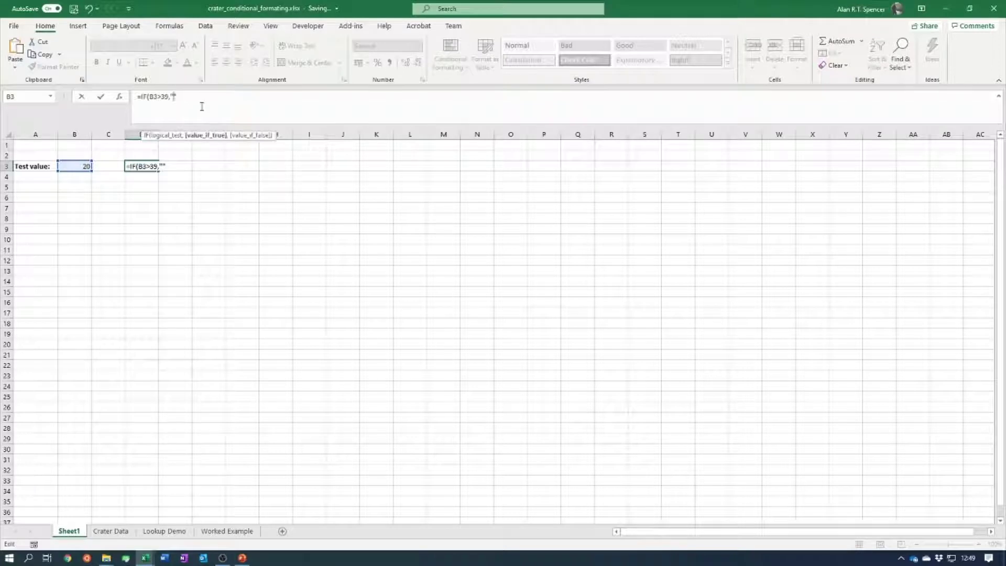
type("Pass")
type(",\"\"")
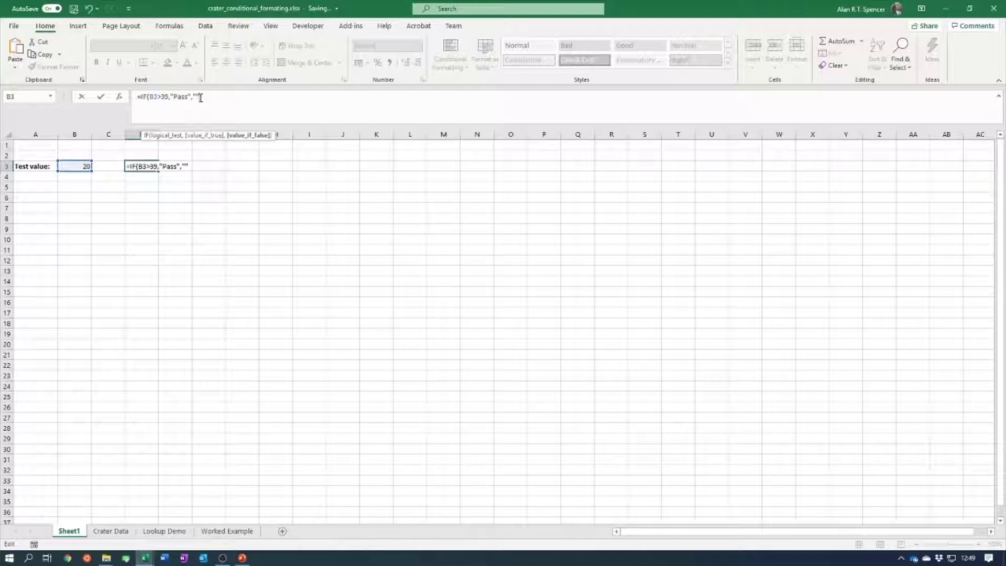
left_click(196, 98)
type("Fail")
key("Right")
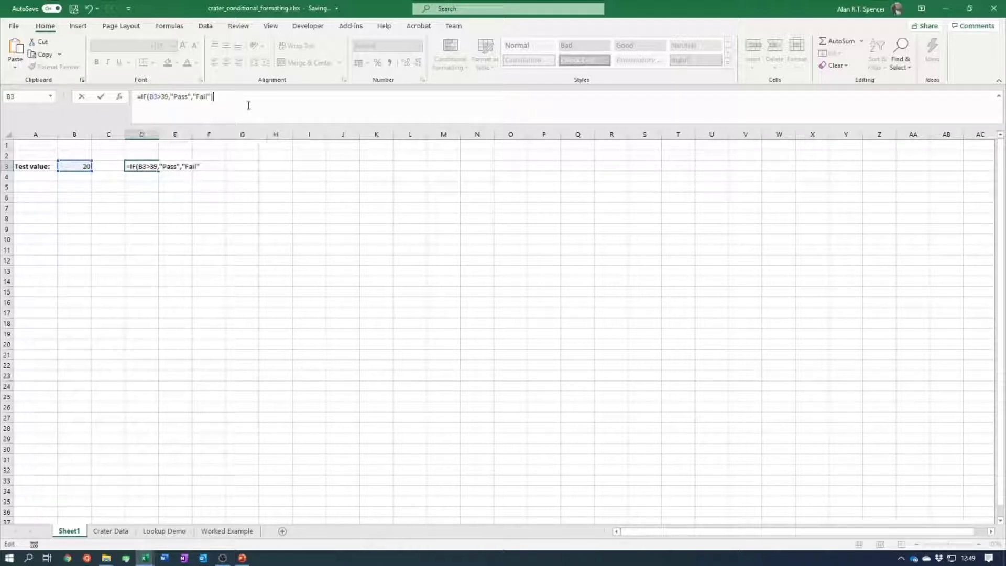
type(")")
key("Return")
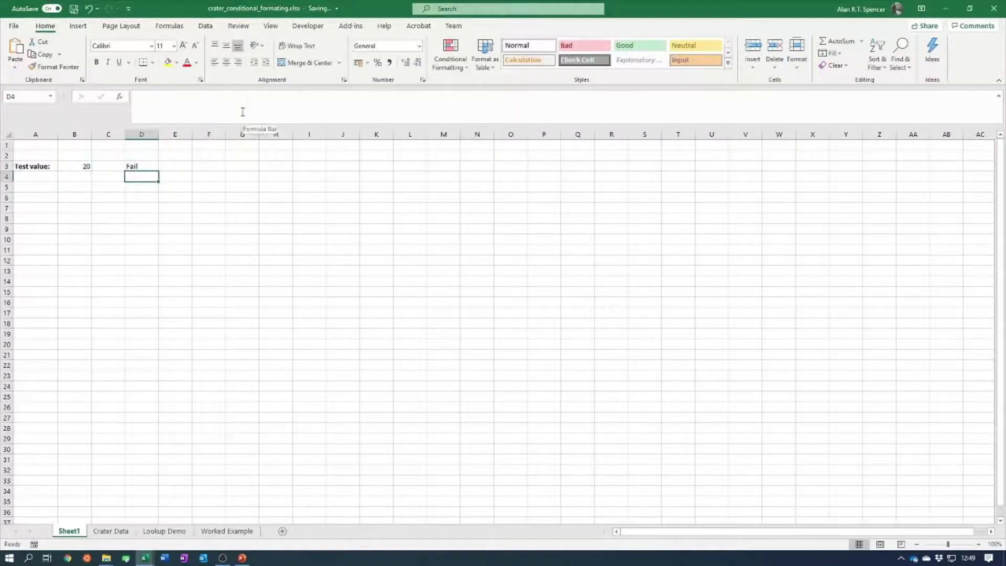
left_click(139, 166)
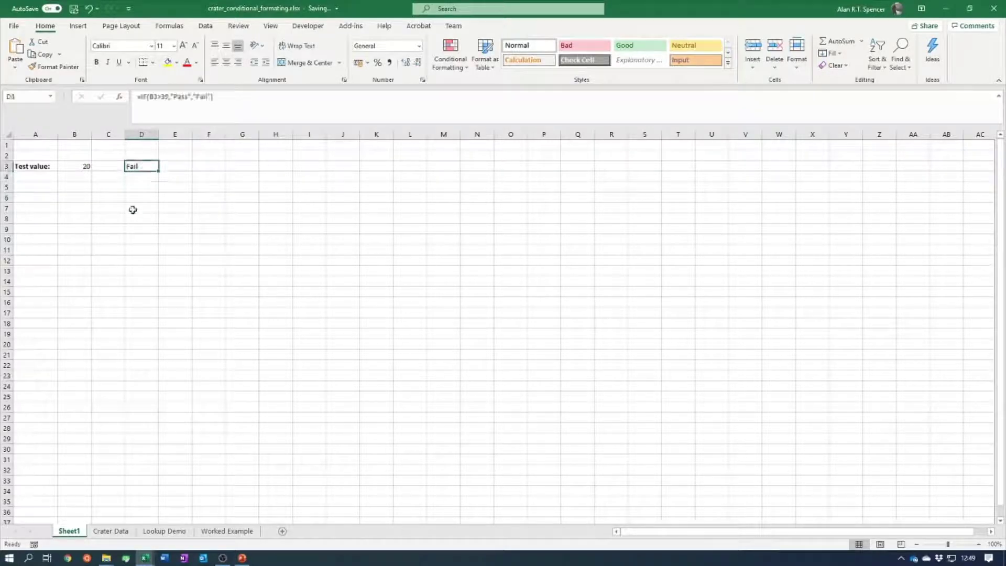
left_click_drag(150, 97, 169, 96)
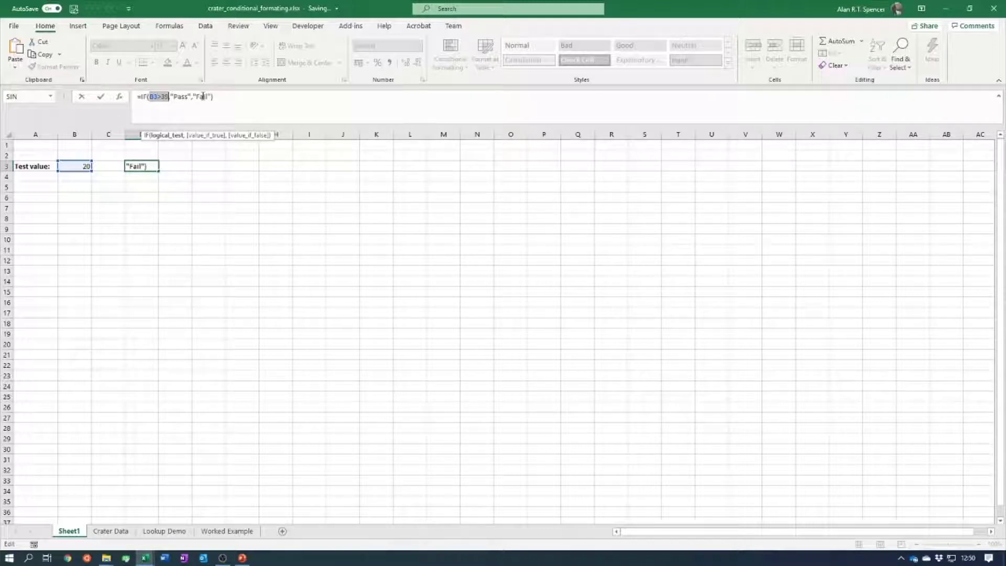
left_click(164, 186)
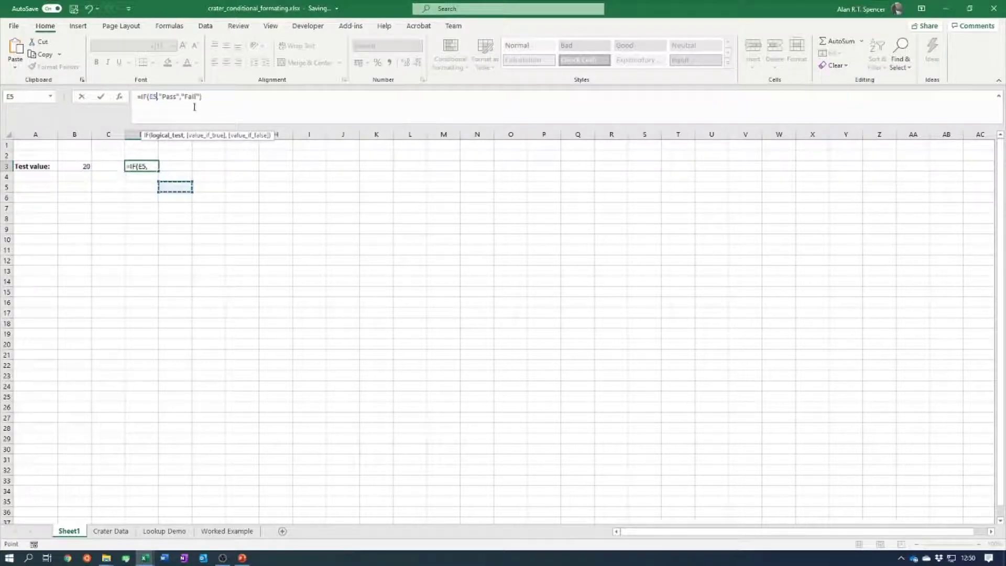
key("ctrl+z")
key("Return")
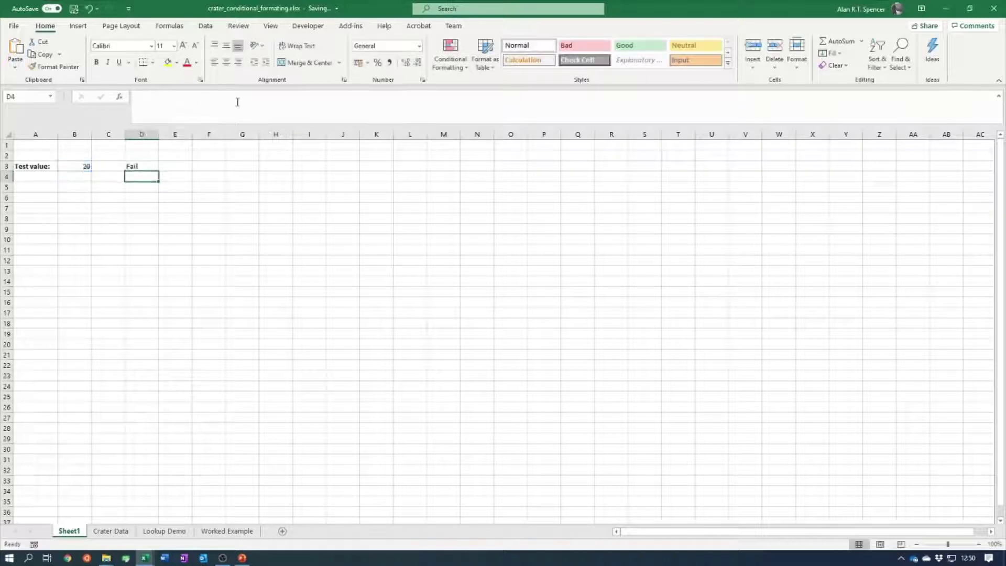
- Try out the IF formula by setting the test value in B3 to 50 and then to 40
left_click(86, 167)
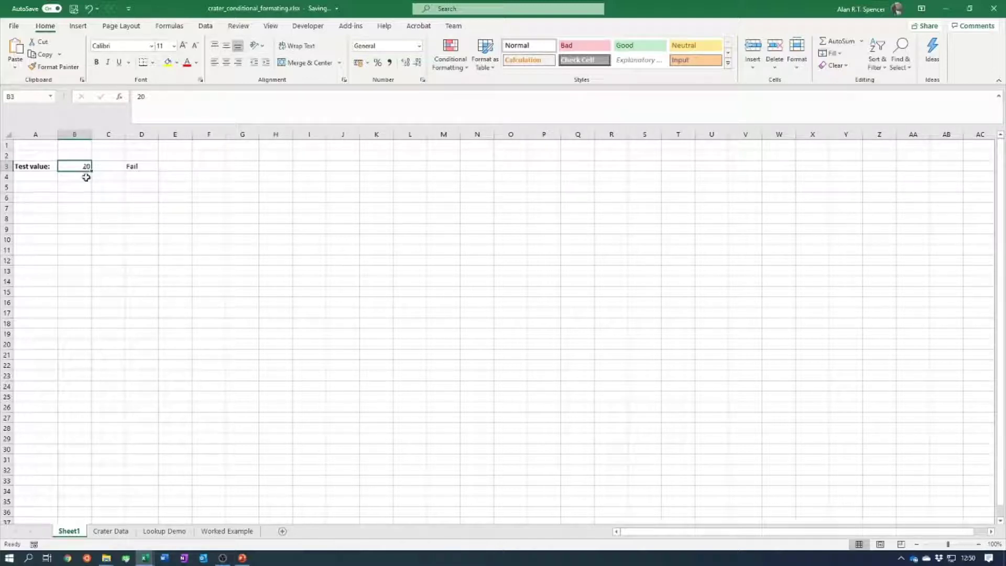
type("50")
key("Return")
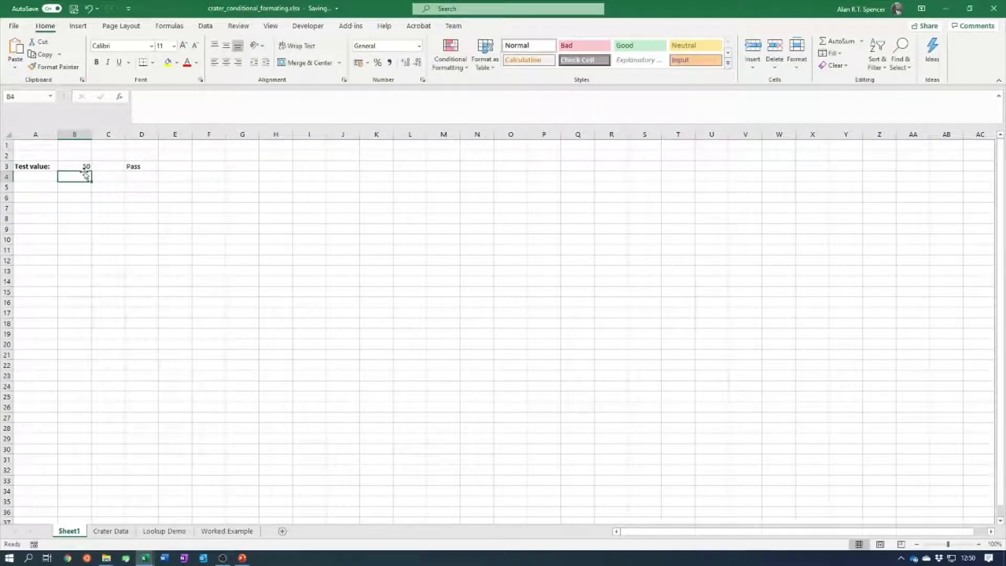
key("Up")
type("40")
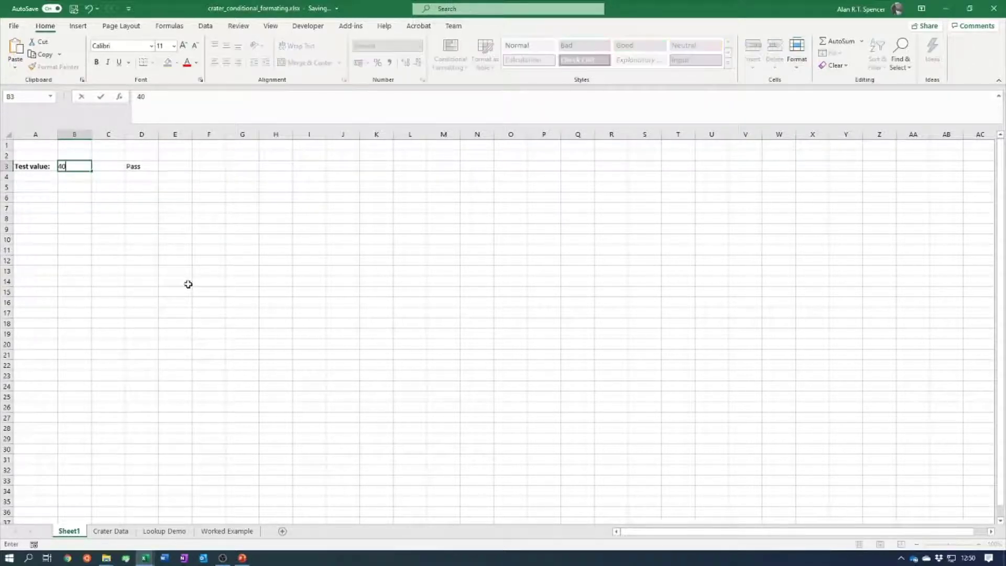
left_click(188, 284)
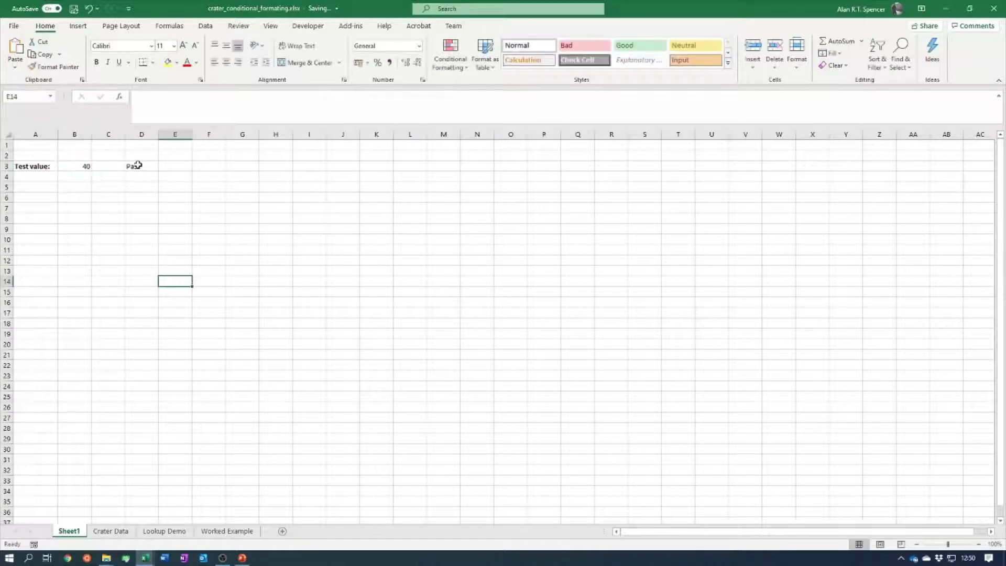
- Set the test value in B3 to 39
left_click(85, 168)
type("39")
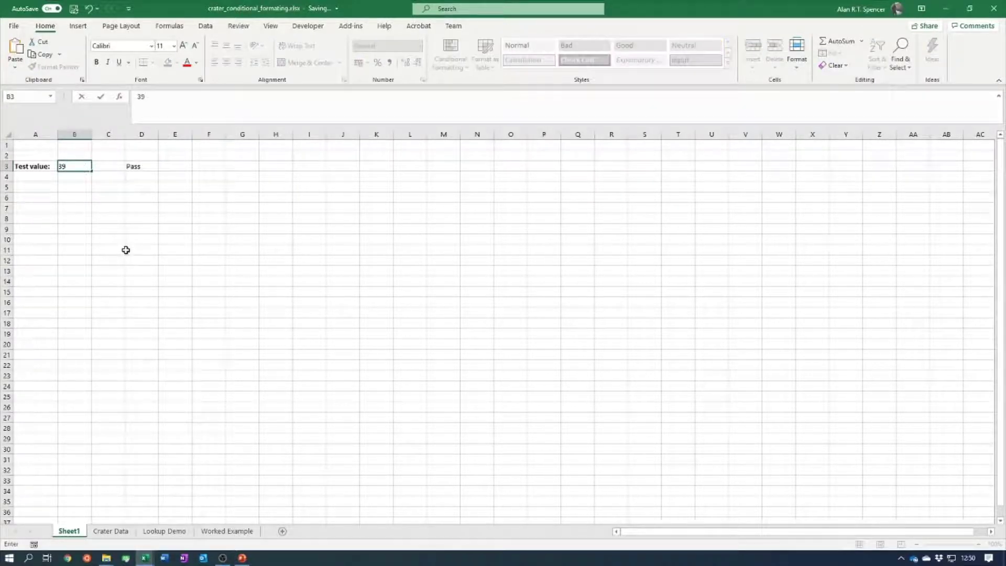
key("Return")
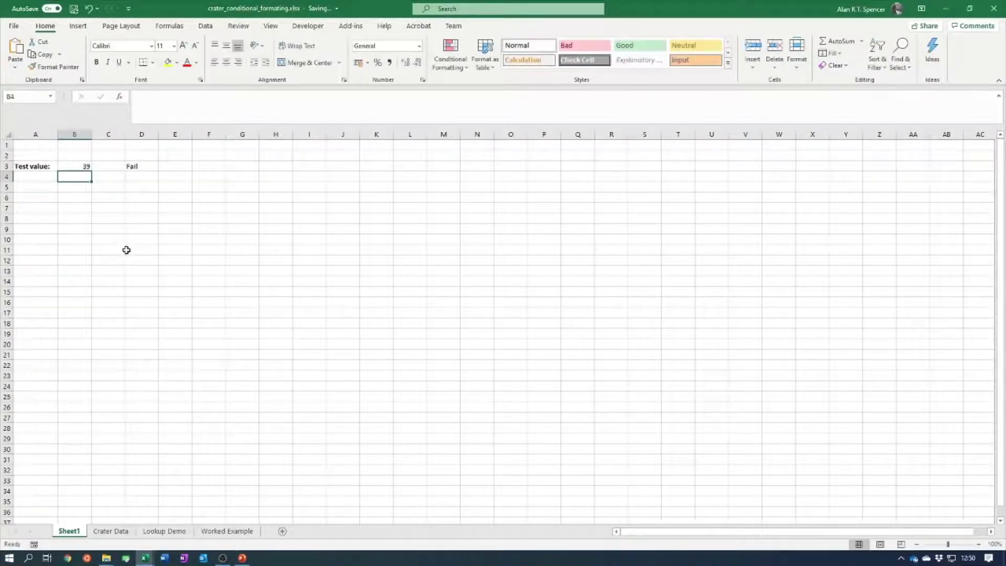
- Examine the logical test, true value and false value of D3's IF formula in the function arguments, and accept them as they are
left_click(155, 166)
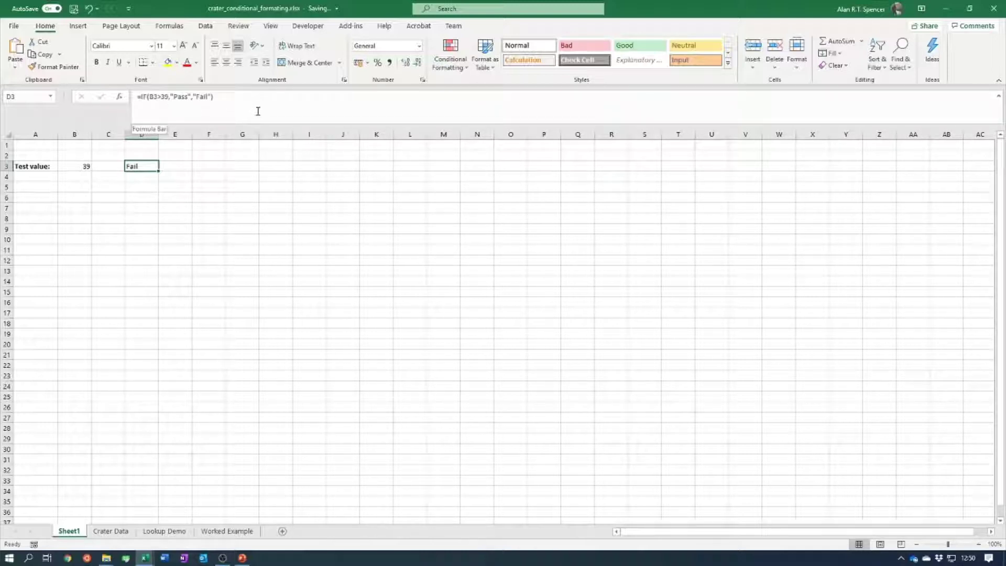
left_click(124, 100)
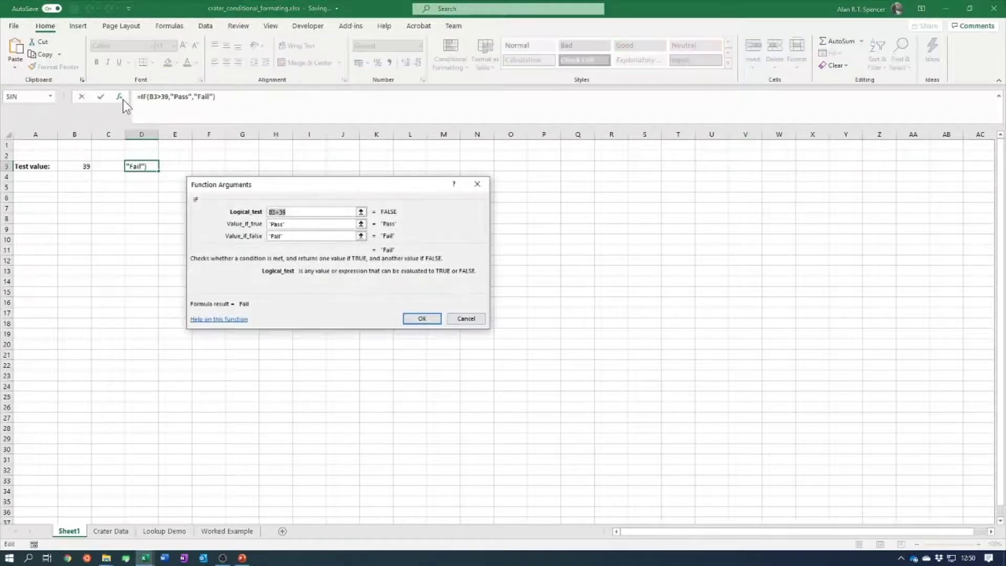
left_click_drag(383, 195, 524, 191)
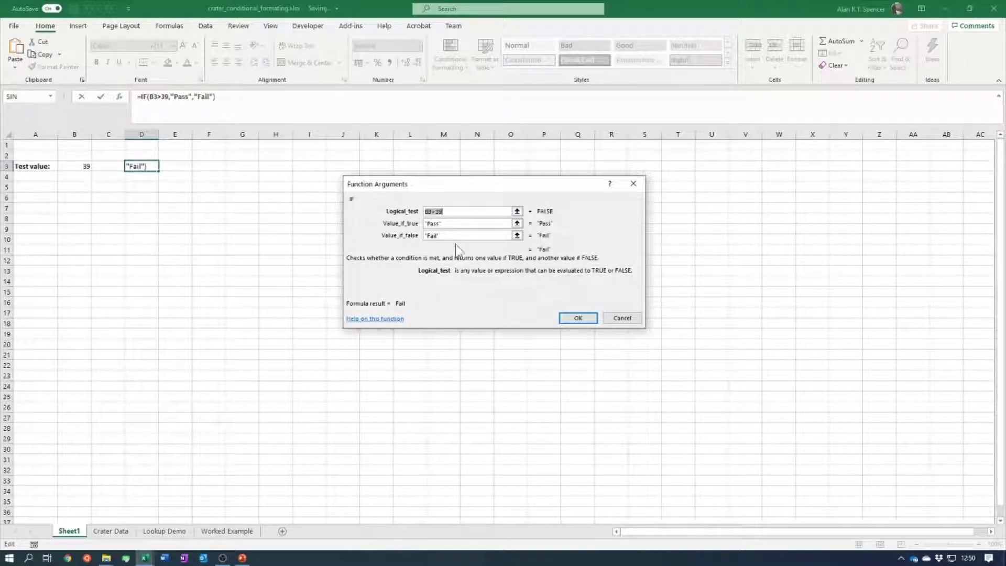
left_click(443, 212)
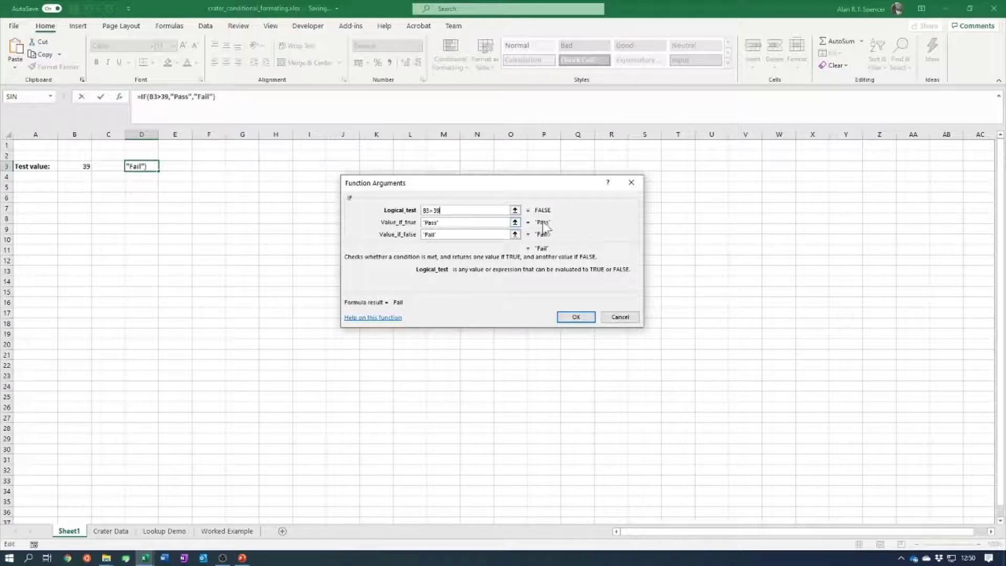
left_click(444, 236)
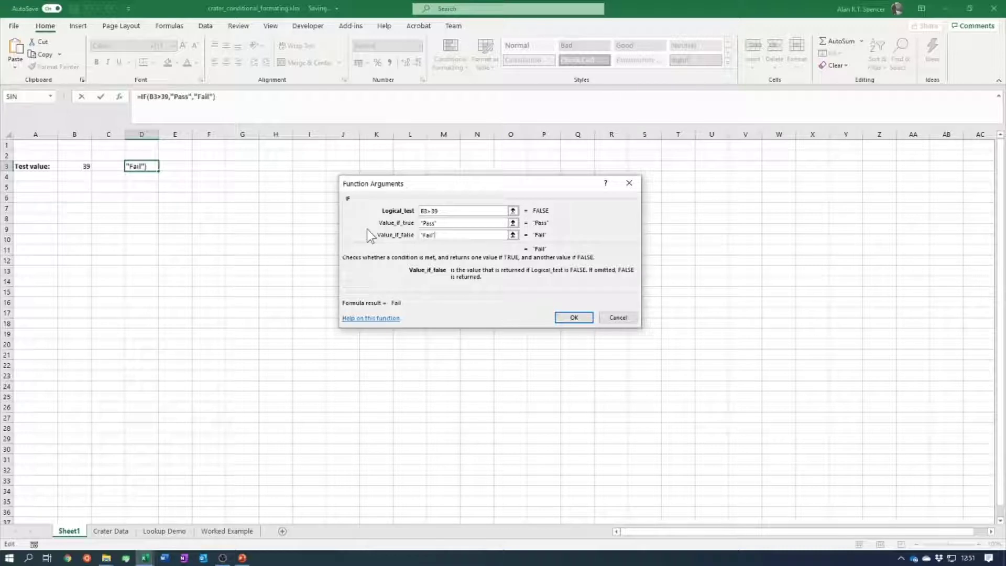
left_click(574, 318)
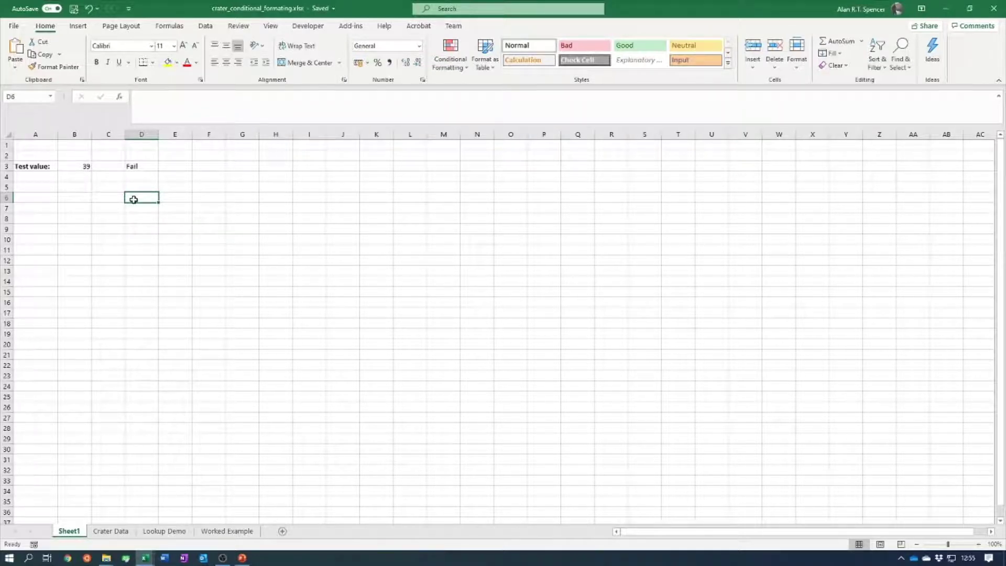
- Start an IF formula in D6 that tests whether B3 is less than or equal to 50 and returns 50 if true
type("=if(")
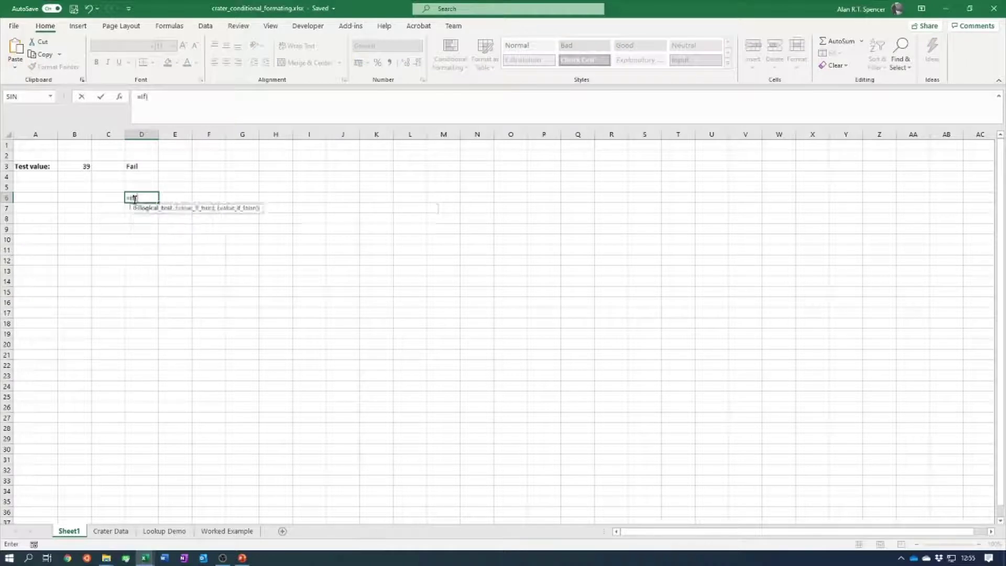
left_click(80, 166)
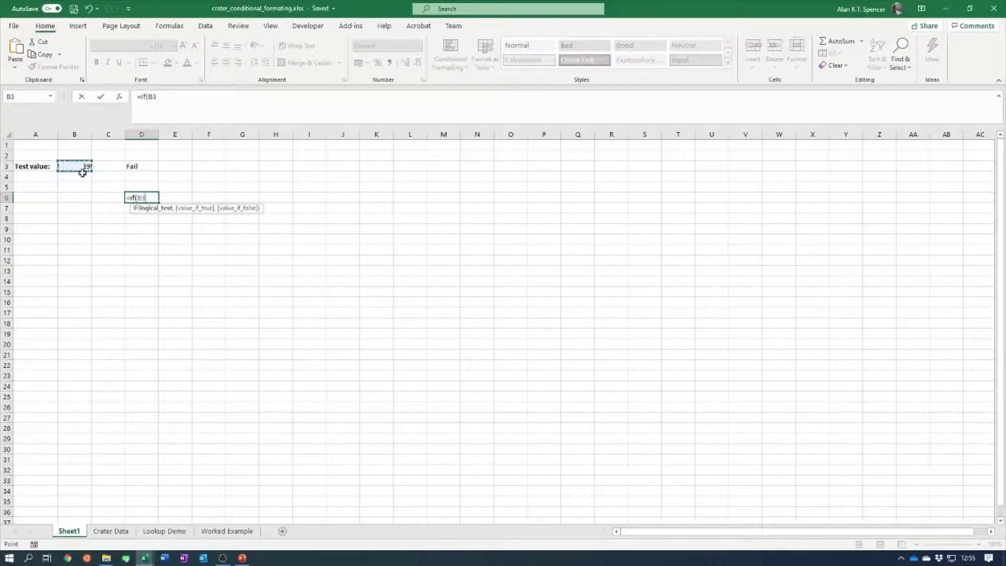
left_click(206, 107)
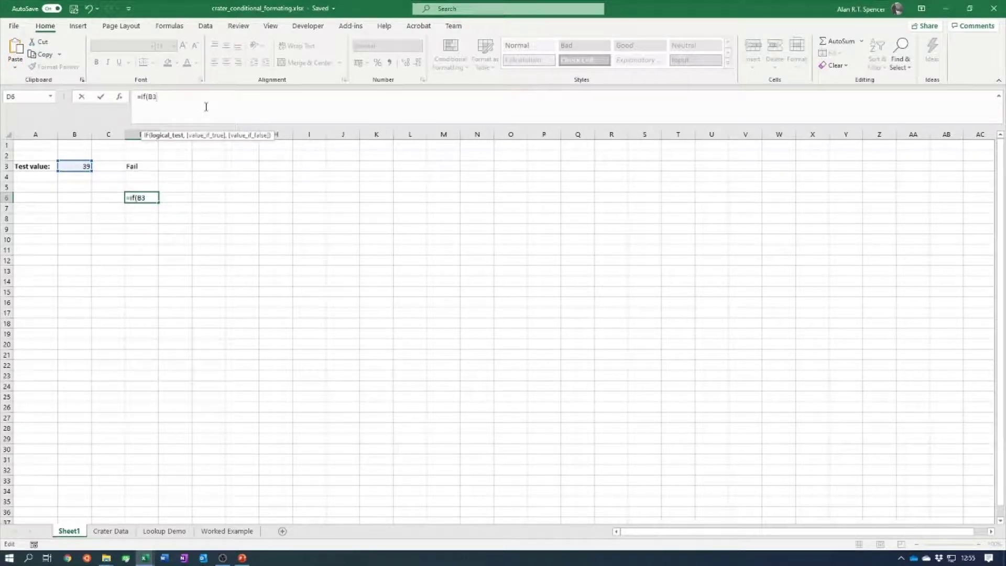
type("<=50,")
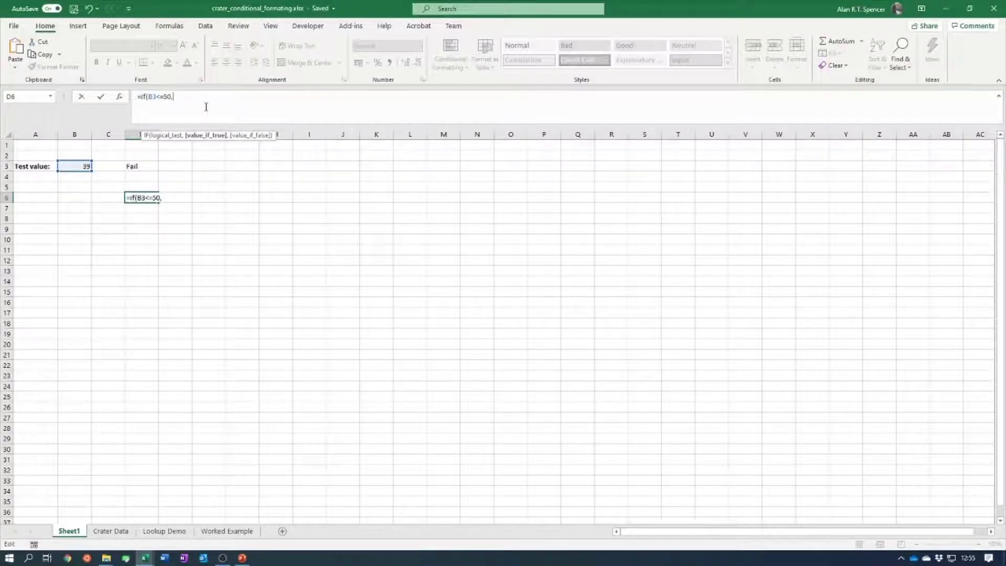
type("50,")
- Complete the D6 formula with a nested IF that returns 70 if B3 is at least 70 and otherwise returns B3
type("if(")
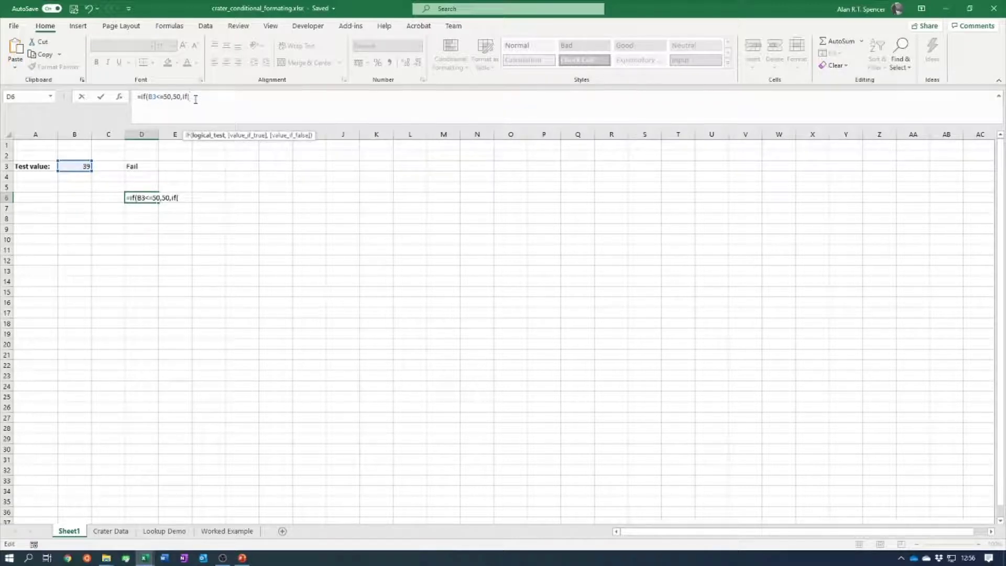
left_click(75, 166)
type(">")
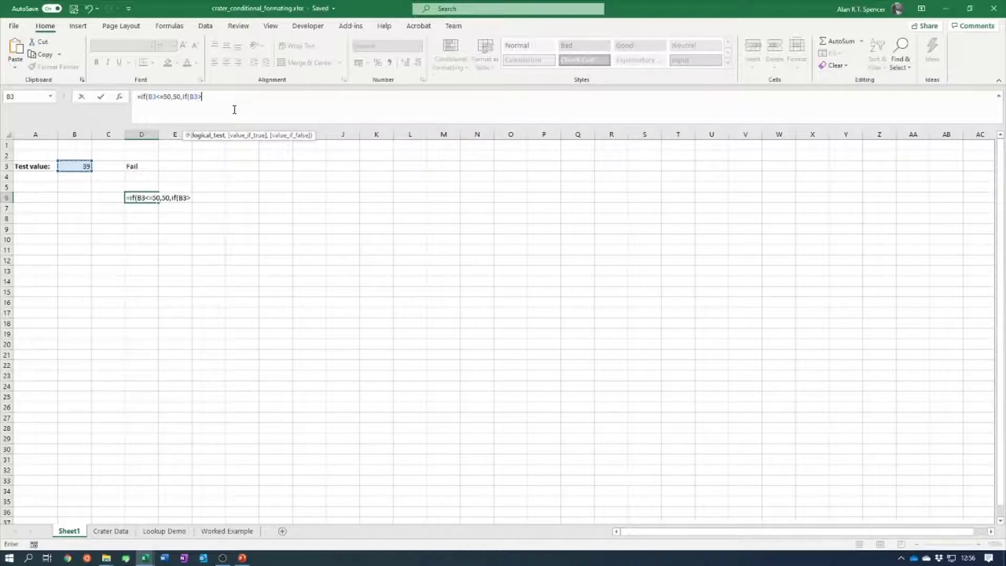
type("=70,70")
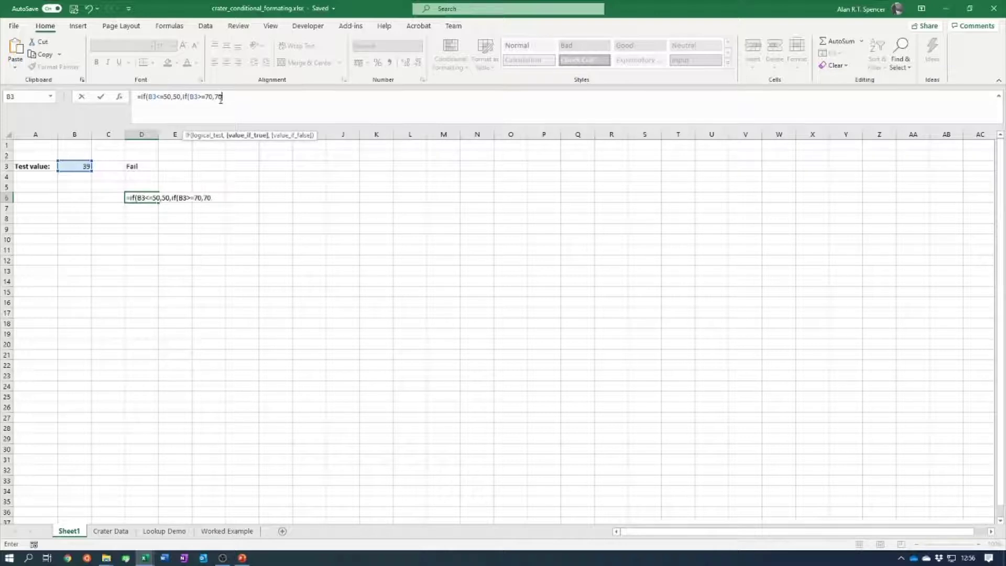
type(",")
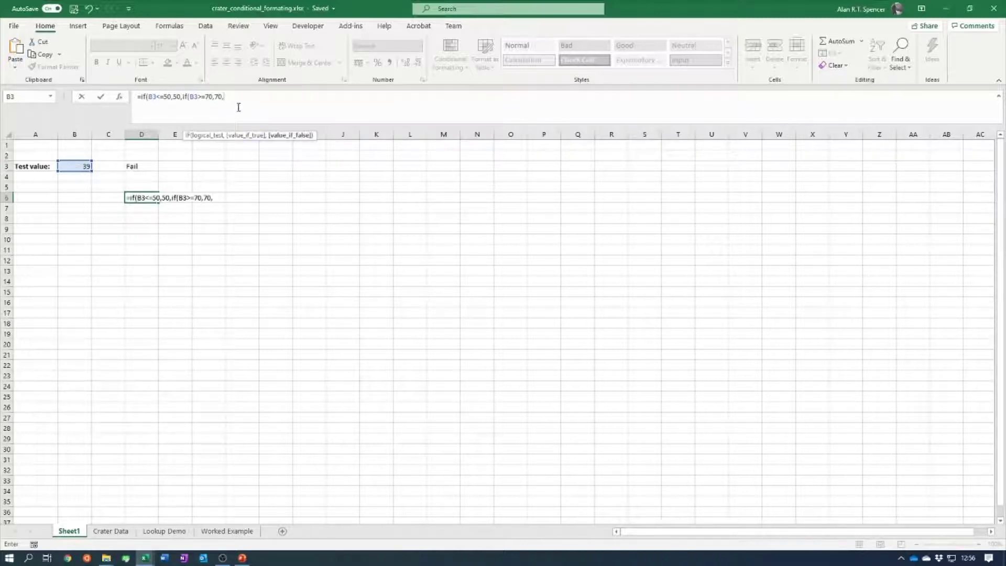
left_click(77, 163)
type(")")
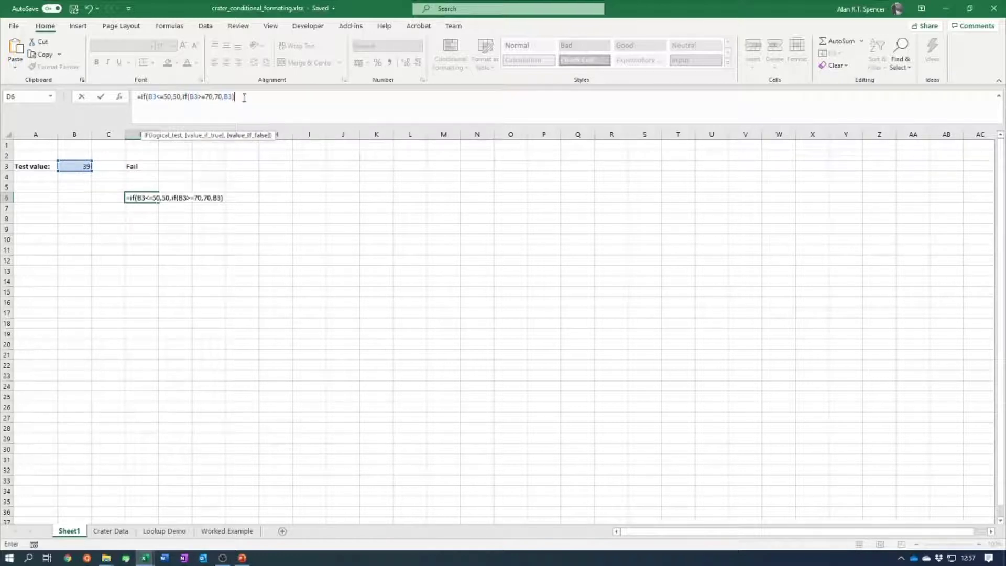
type(")")
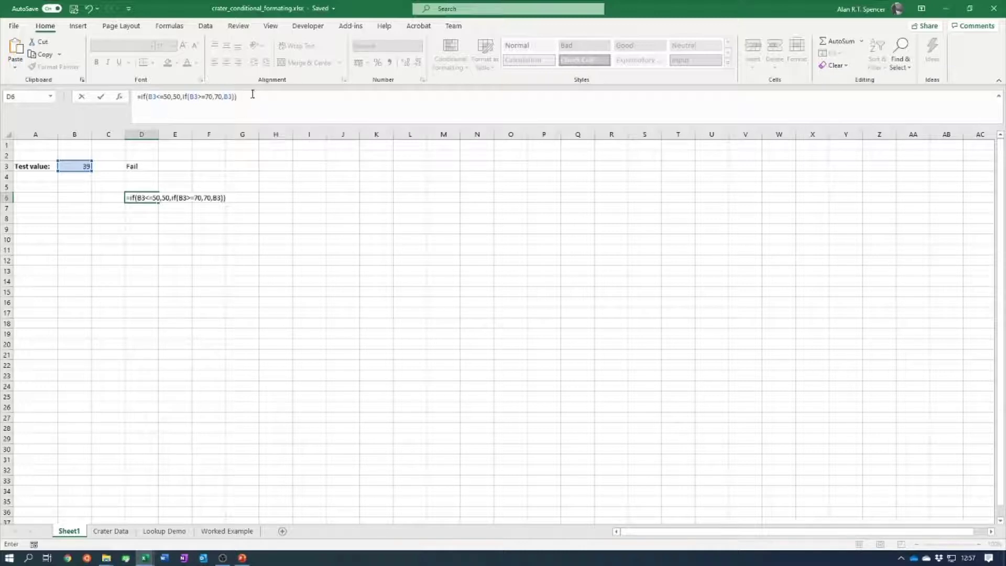
key("Return")
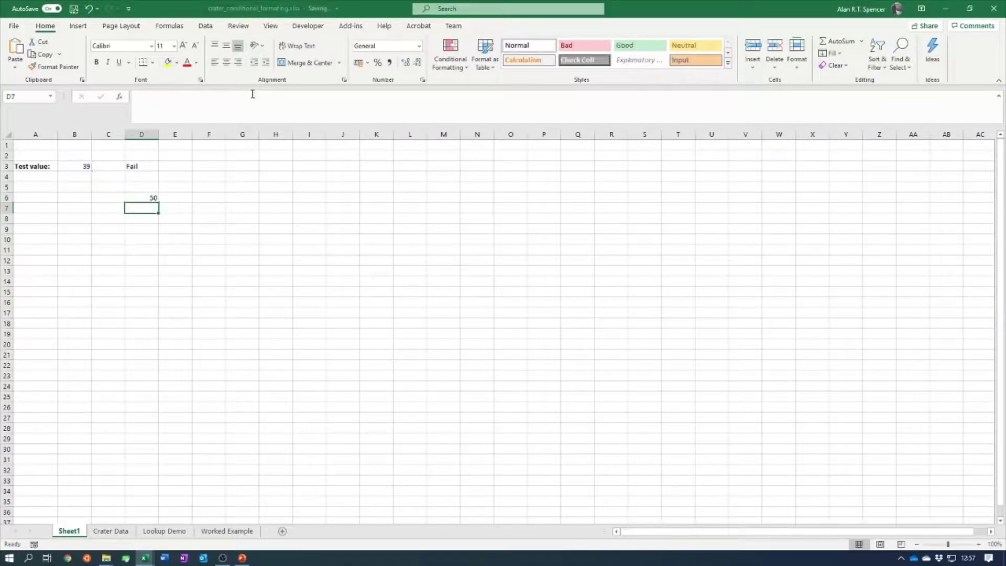
- Try out D6's nested IF formula by setting the test value in B3 to 50 and then to 51
left_click(139, 198)
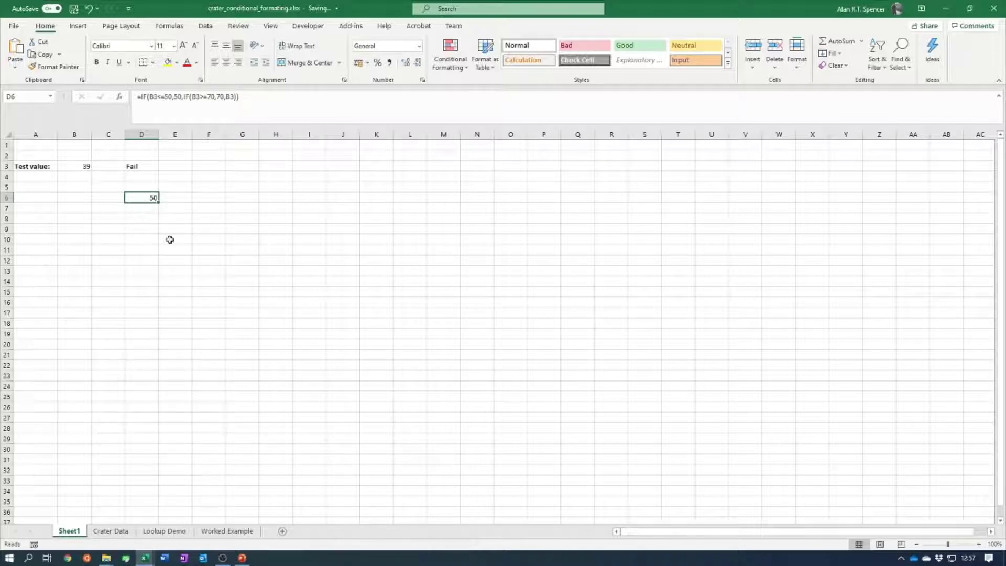
left_click(75, 166)
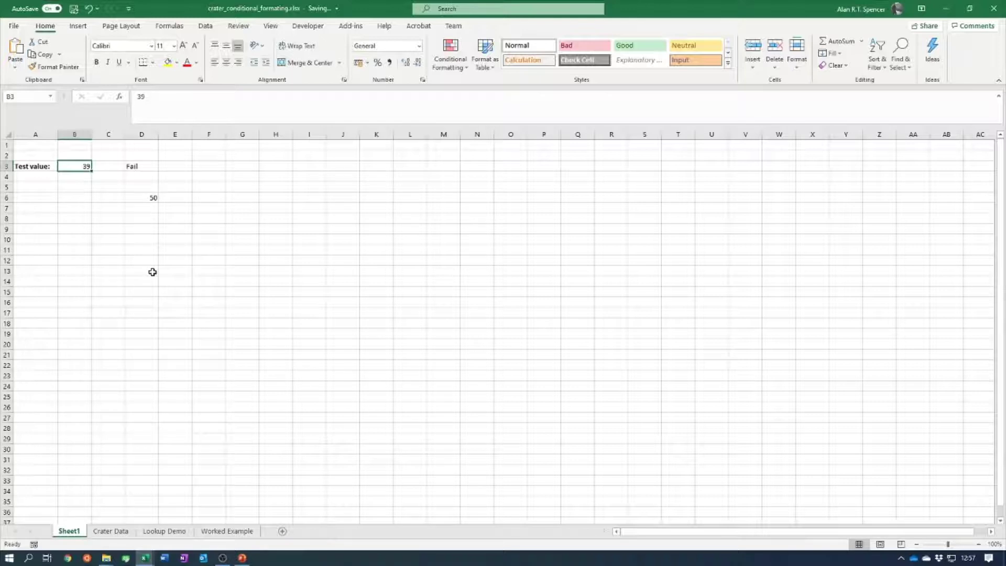
type("50")
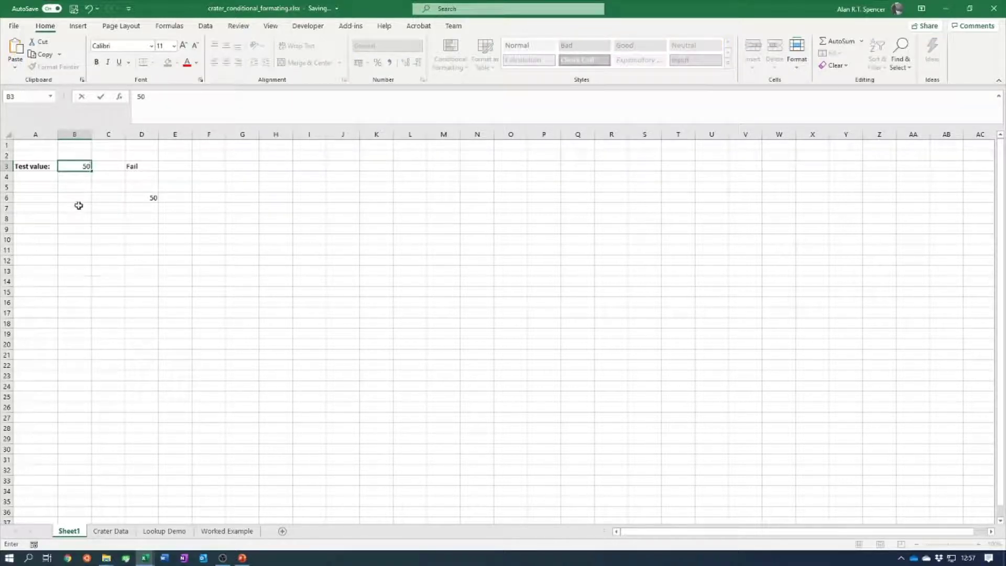
key("Return")
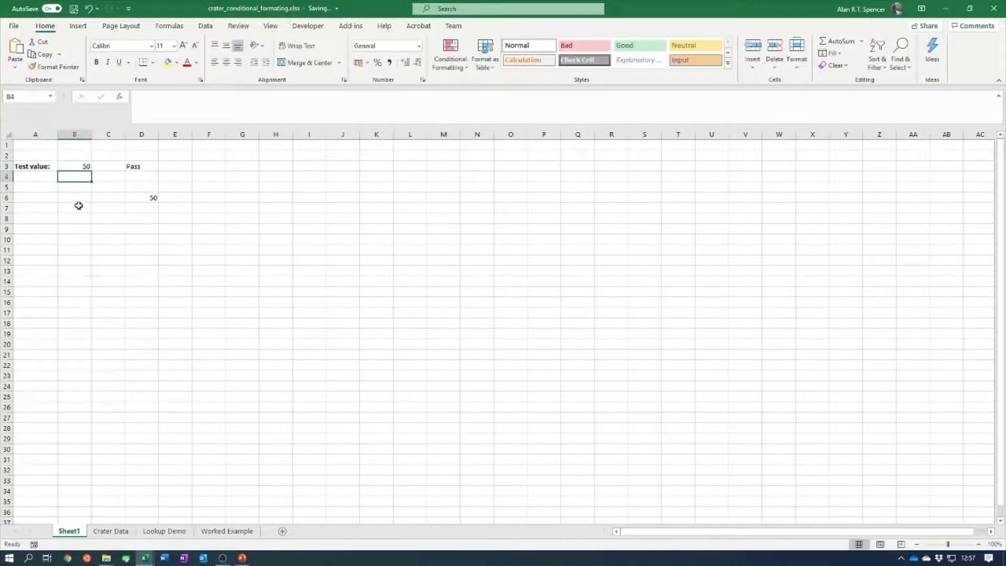
left_click(81, 165)
type("51")
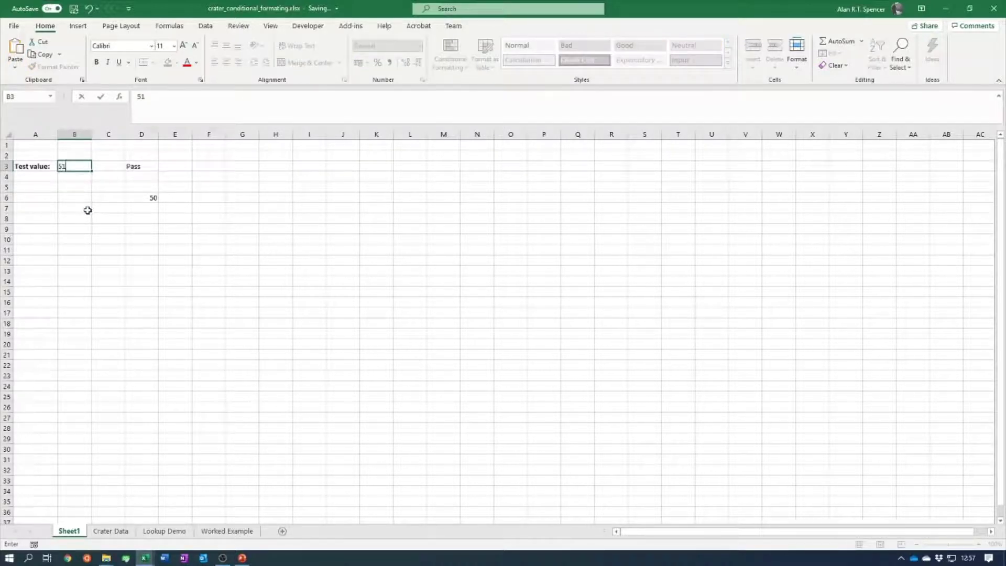
key("Return")
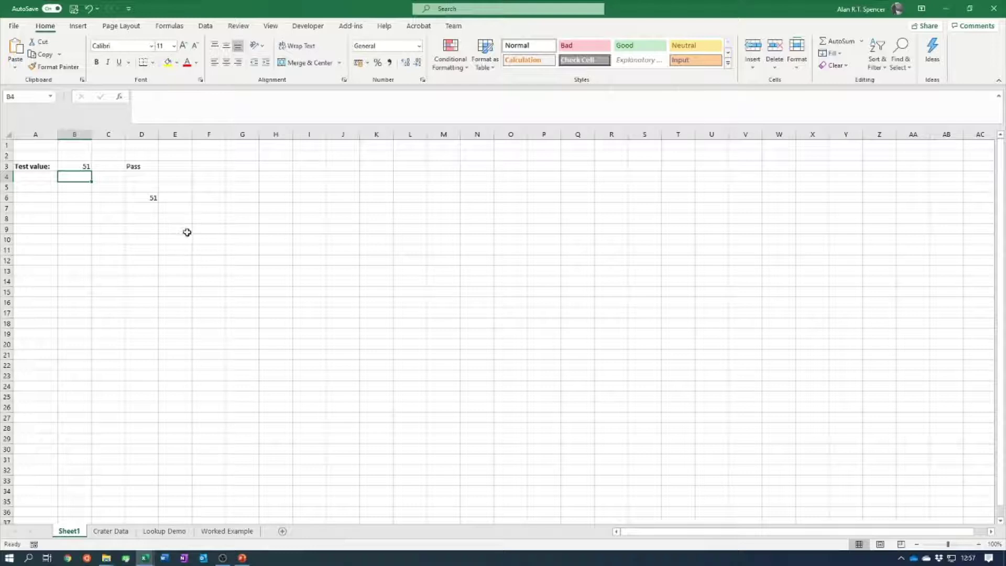
- Test the nested IF formula further by setting B3 to 64 and then to 70
left_click(68, 166)
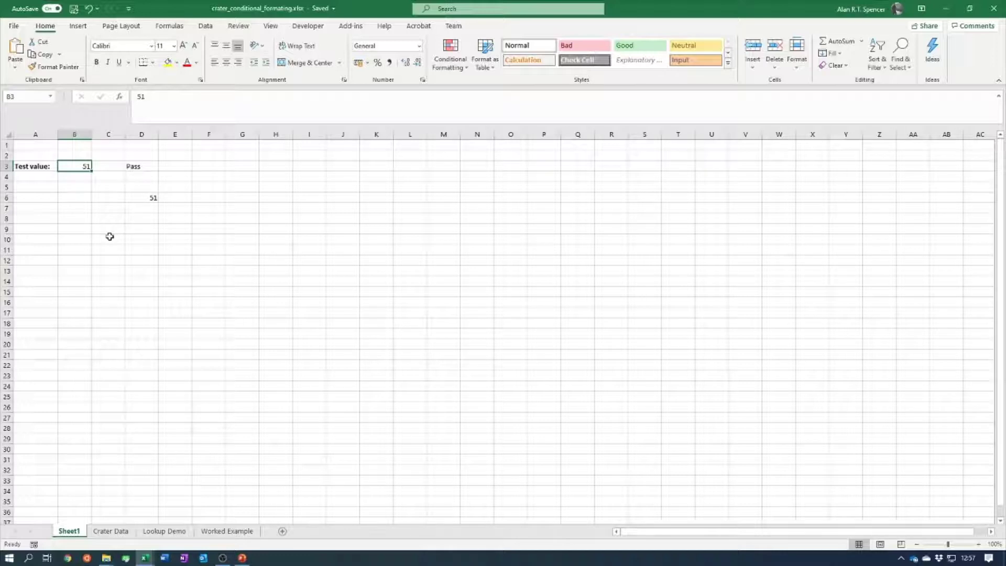
type("64")
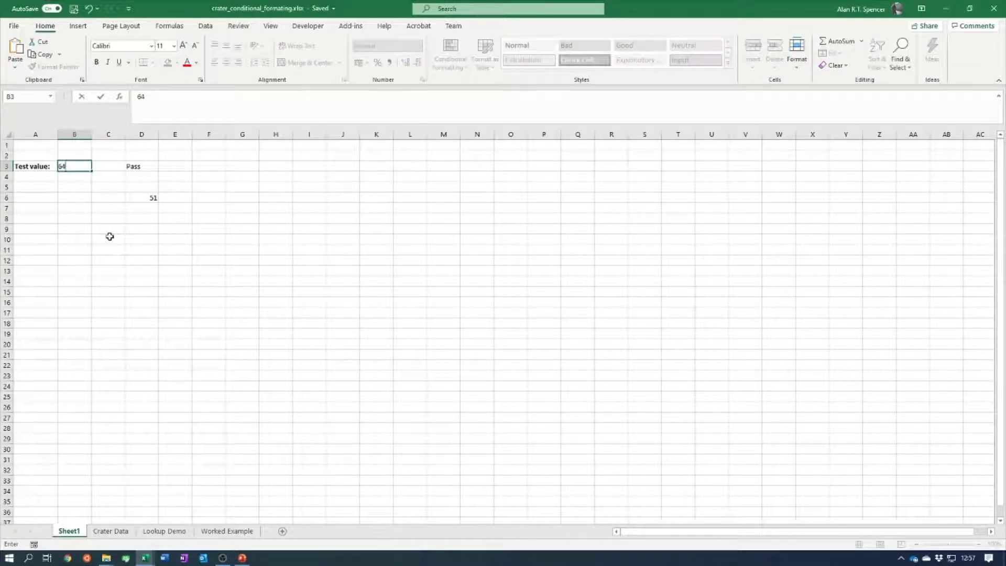
key("Return")
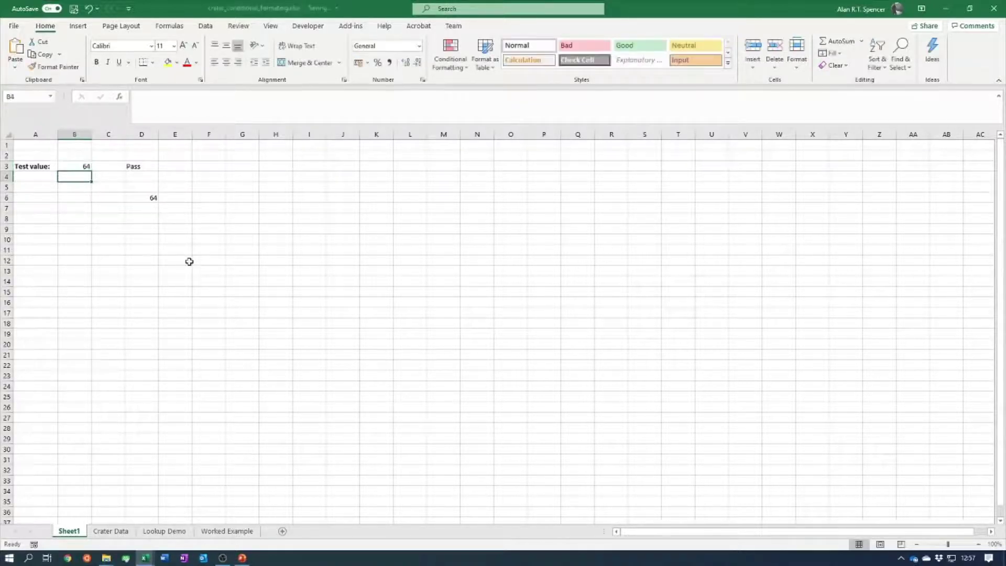
left_click(71, 168)
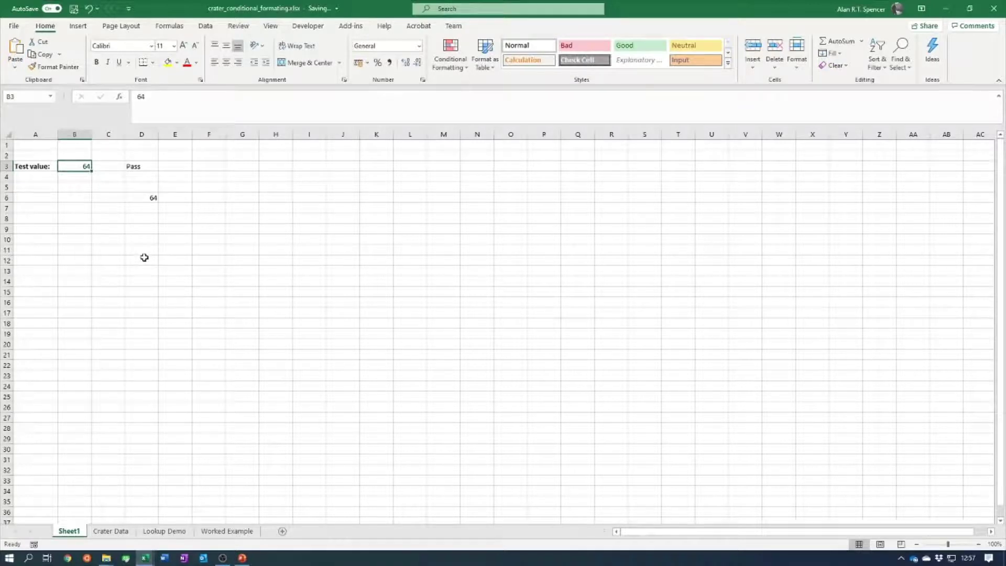
type("70")
key("Return")
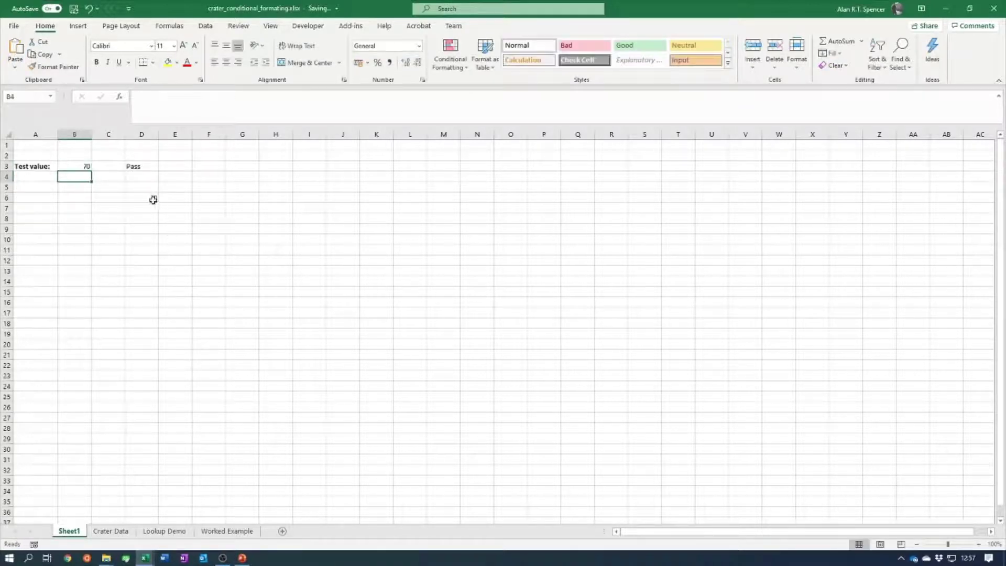
- Set the test value in B3 to 77
left_click(77, 168)
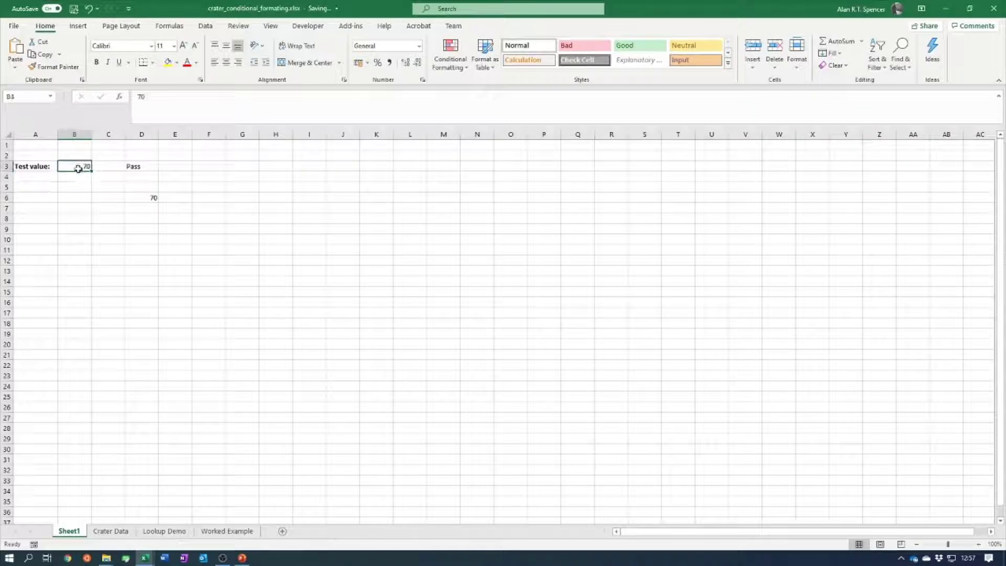
type("77")
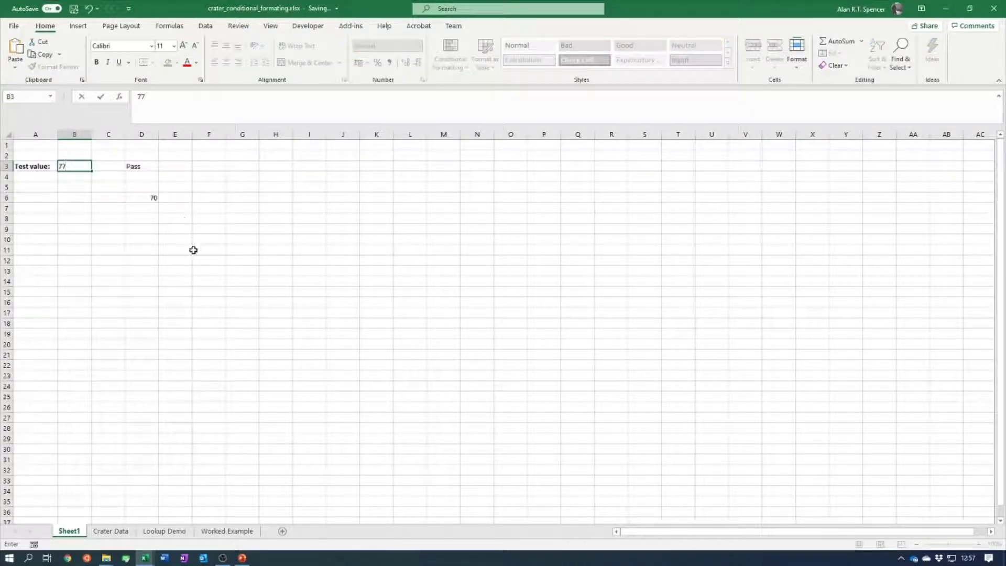
key("Return")
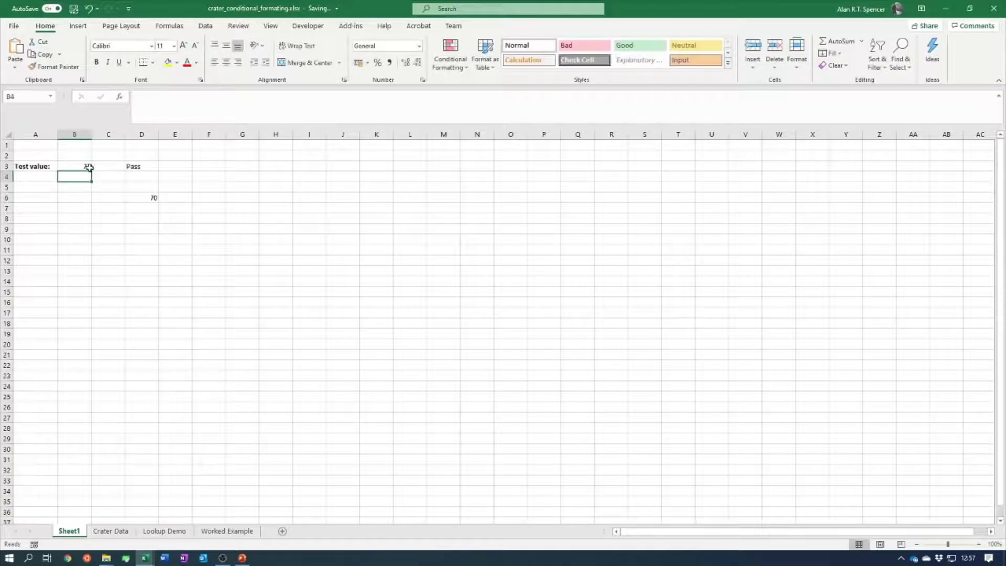
- Review the nested IF formula in D6, leaving it as it is
left_click(88, 165)
left_click(150, 198)
left_click(272, 105)
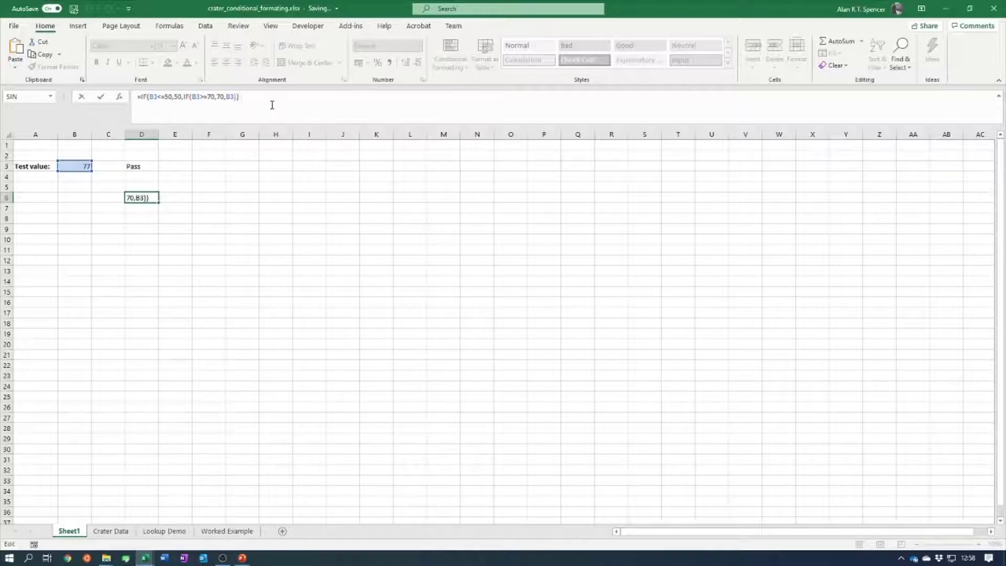
left_click(243, 239)
- Clear the contents of the range D1:F11 to remove both IF formulas
left_click_drag(212, 248, 140, 143)
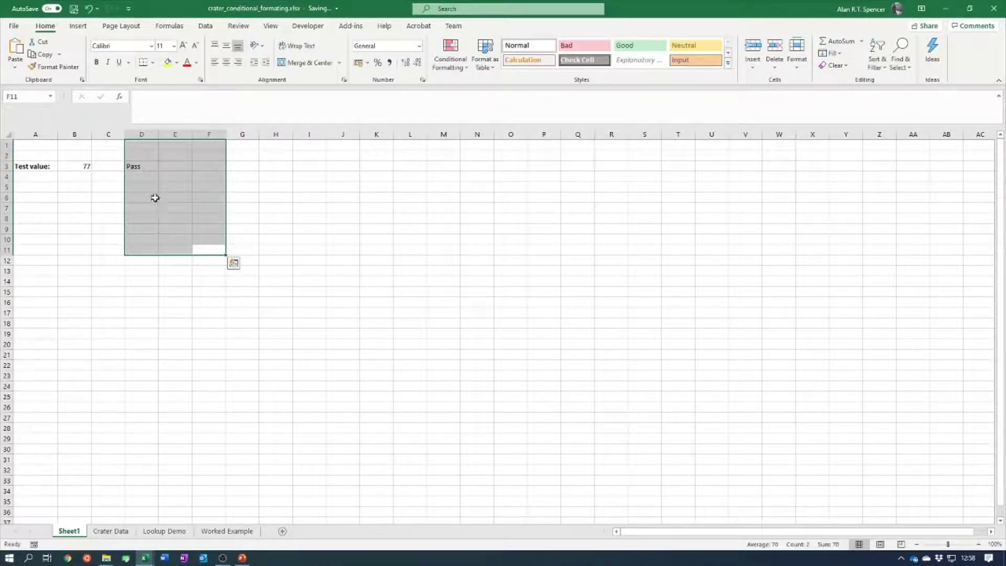
right_click(150, 186)
left_click(189, 317)
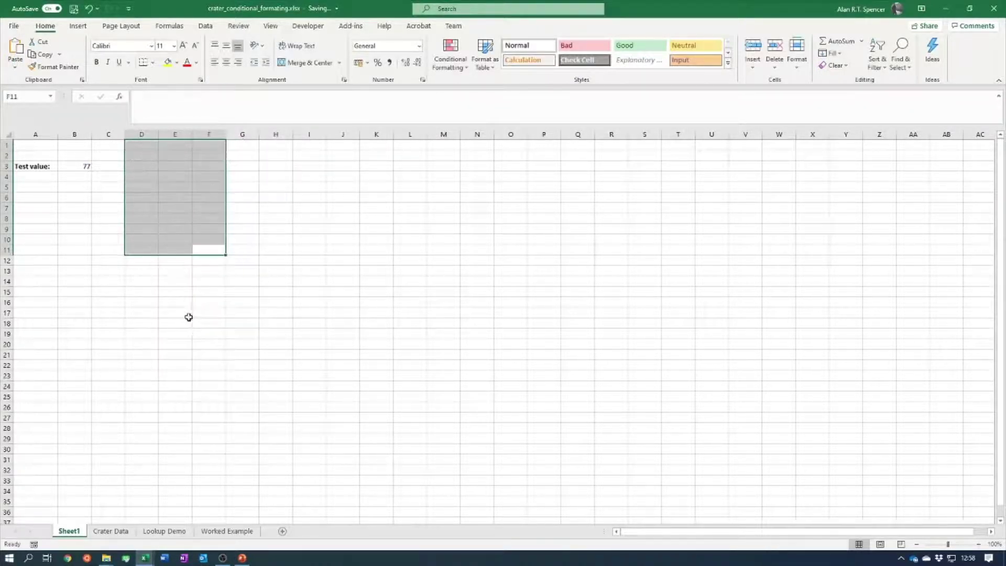
left_click(162, 189)
- Begin an IF formula in D3 with the logical test AND(B3>40, B3<60)
left_click(149, 165)
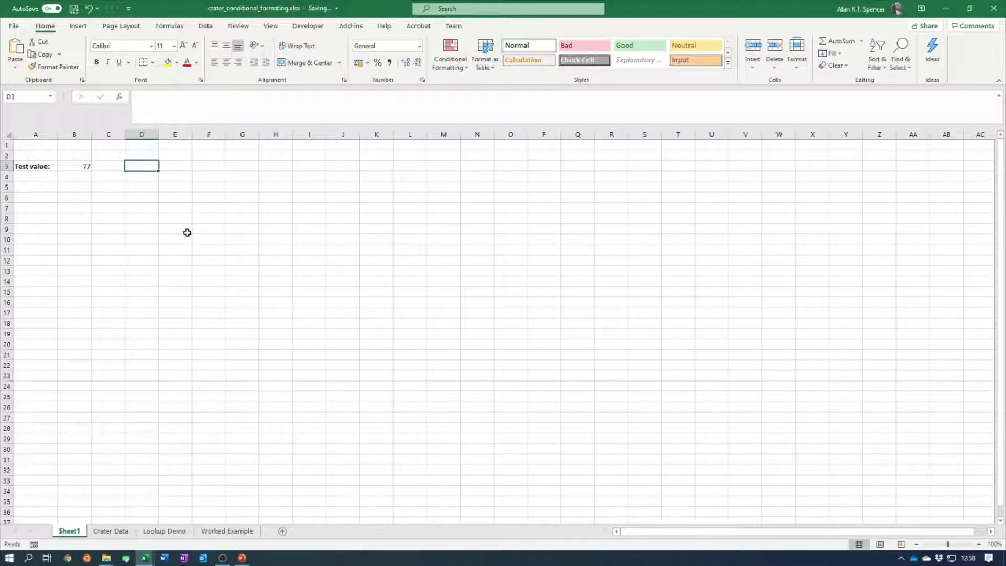
type("=")
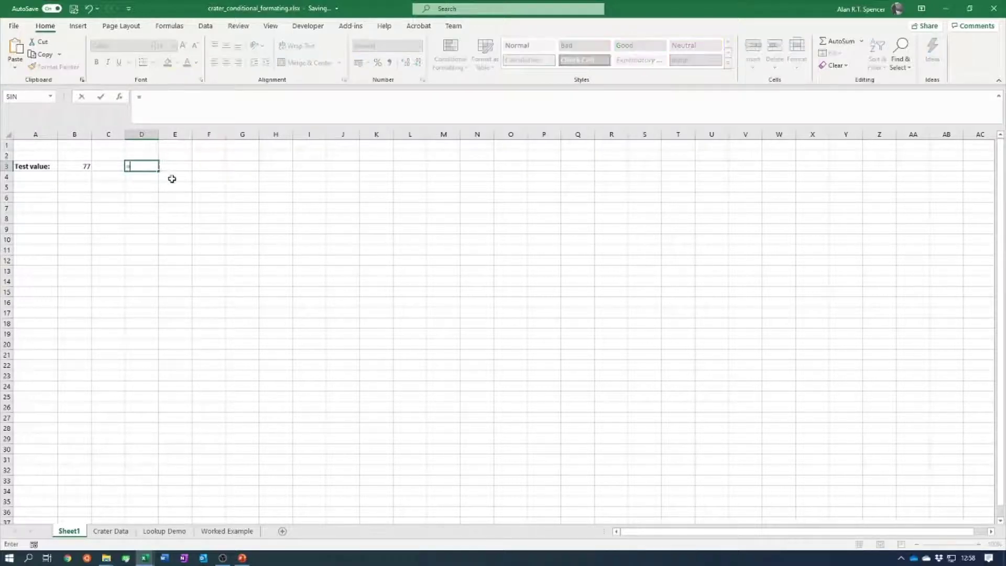
type("if(")
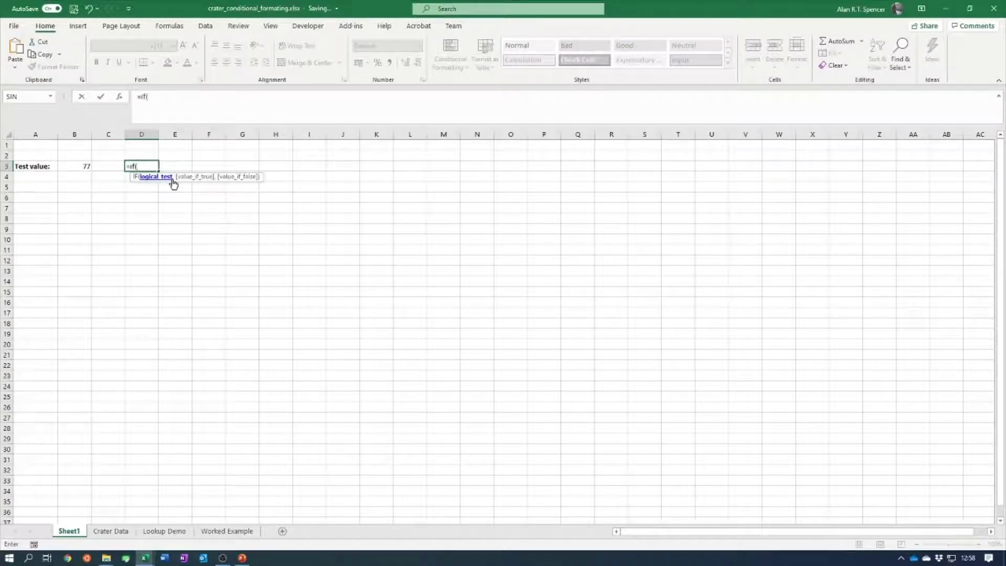
left_click(172, 101)
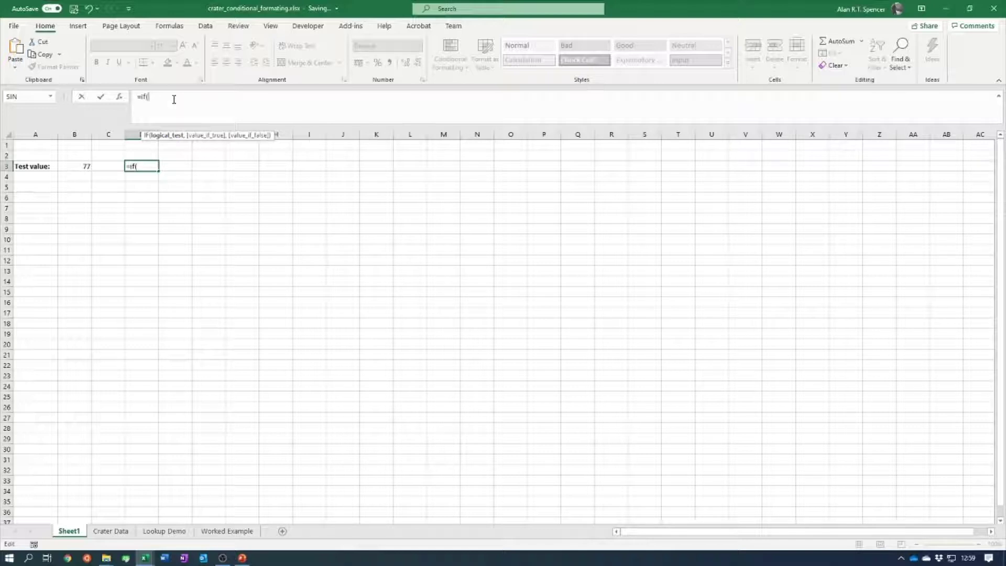
type("AND")
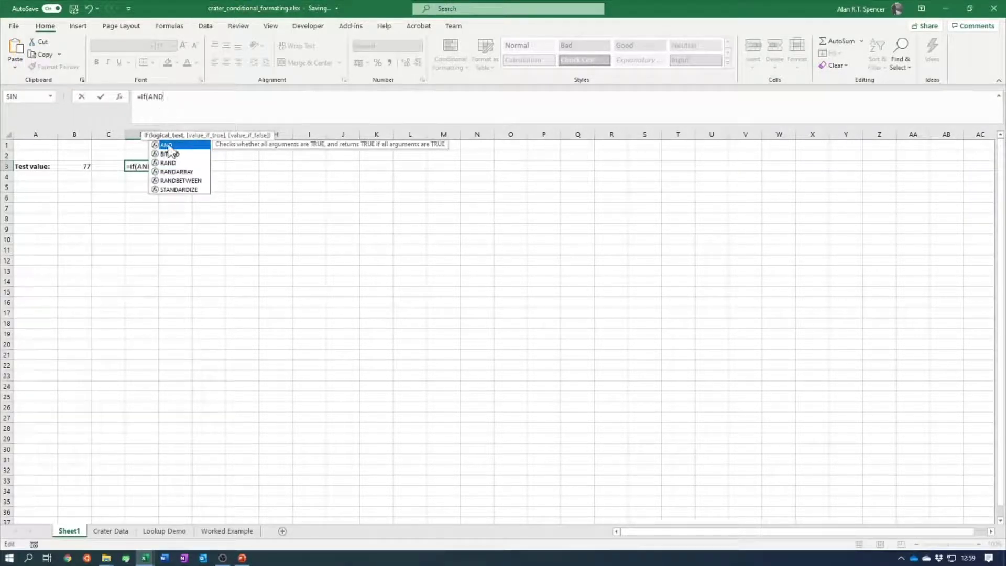
type("(")
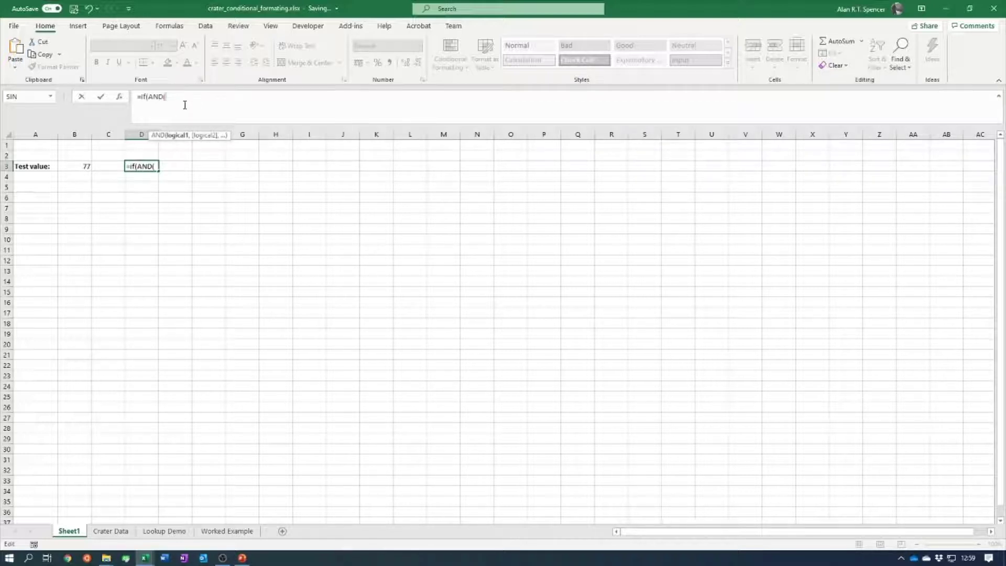
left_click(84, 165)
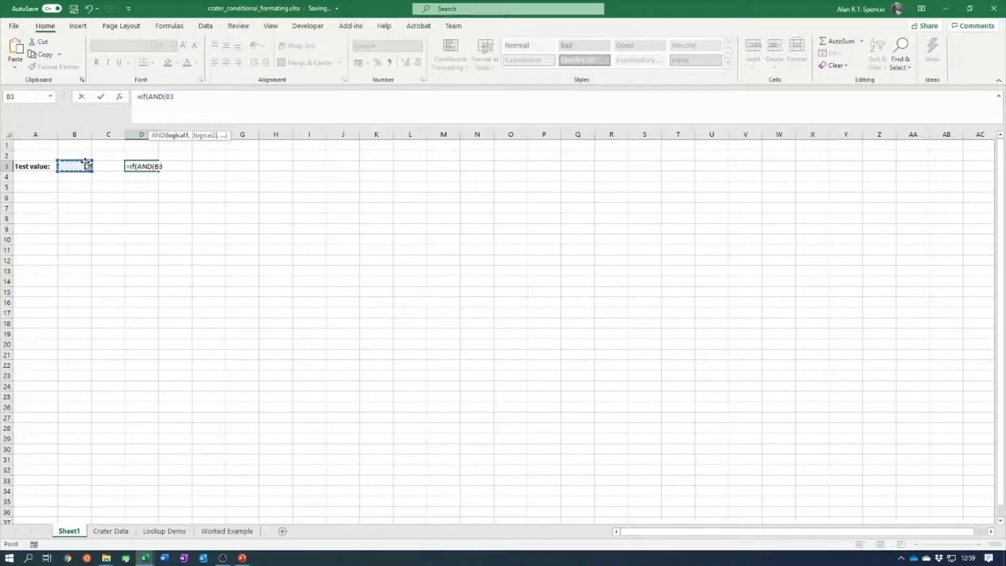
type(">40,")
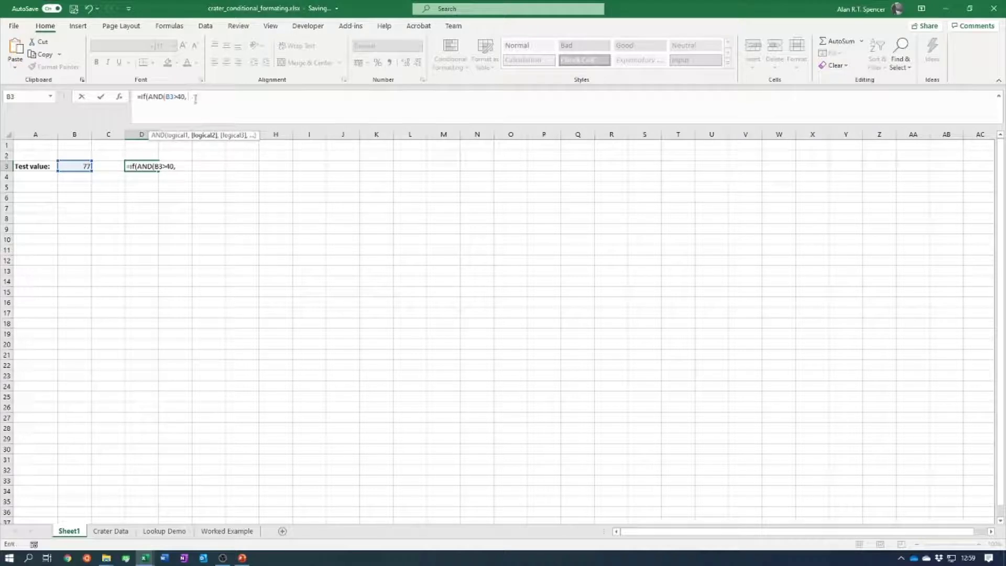
left_click(80, 167)
type("<60")
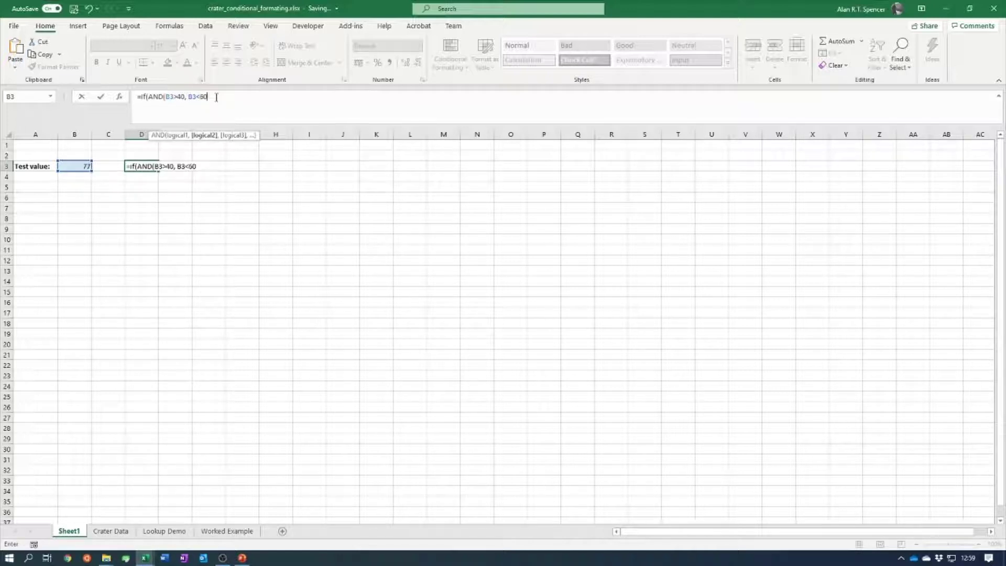
type(")")
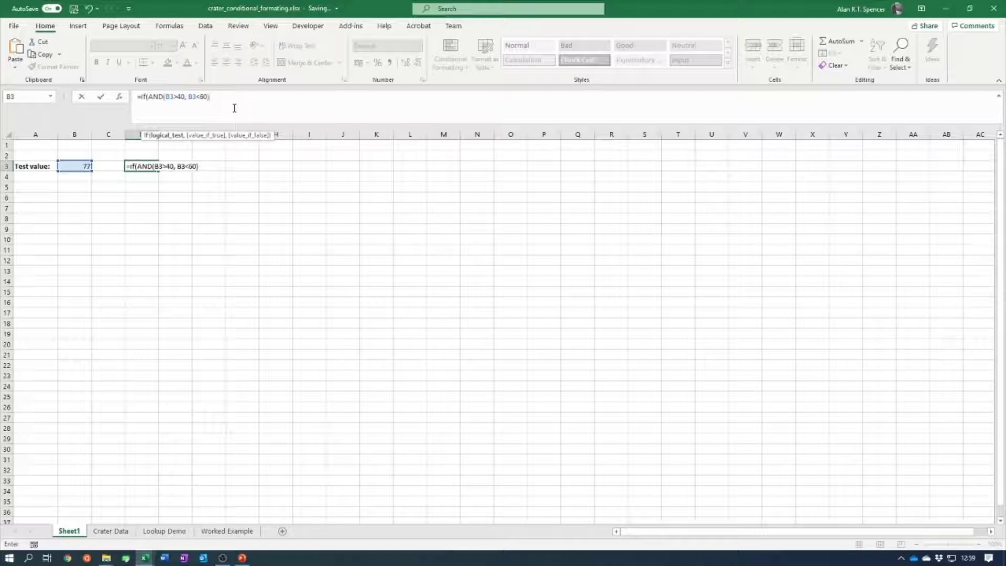
- Complete the D3 formula so it returns "True" when both conditions are met and "False" otherwise, and enter it
type(",")
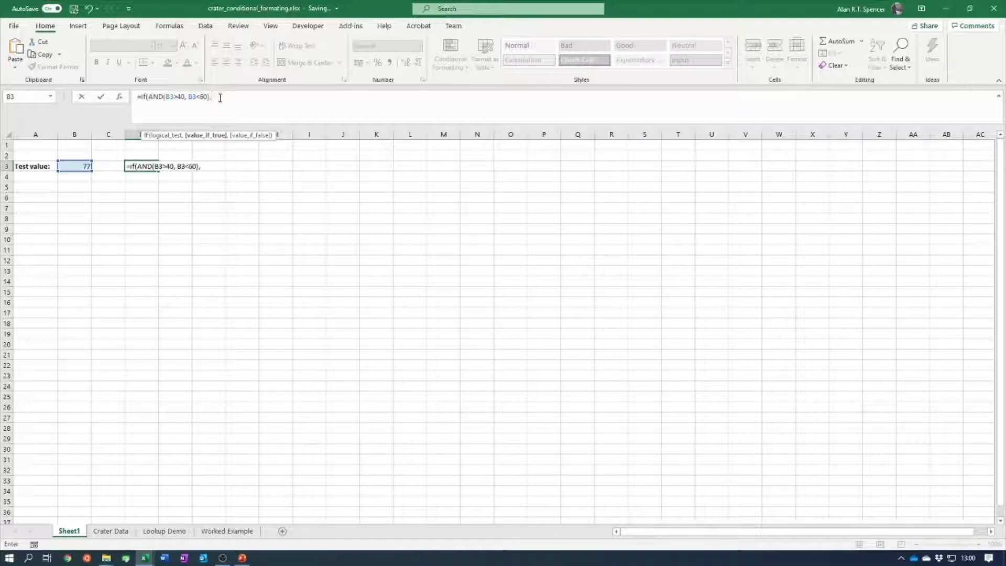
left_click(220, 97)
type("True\",\"False\"")
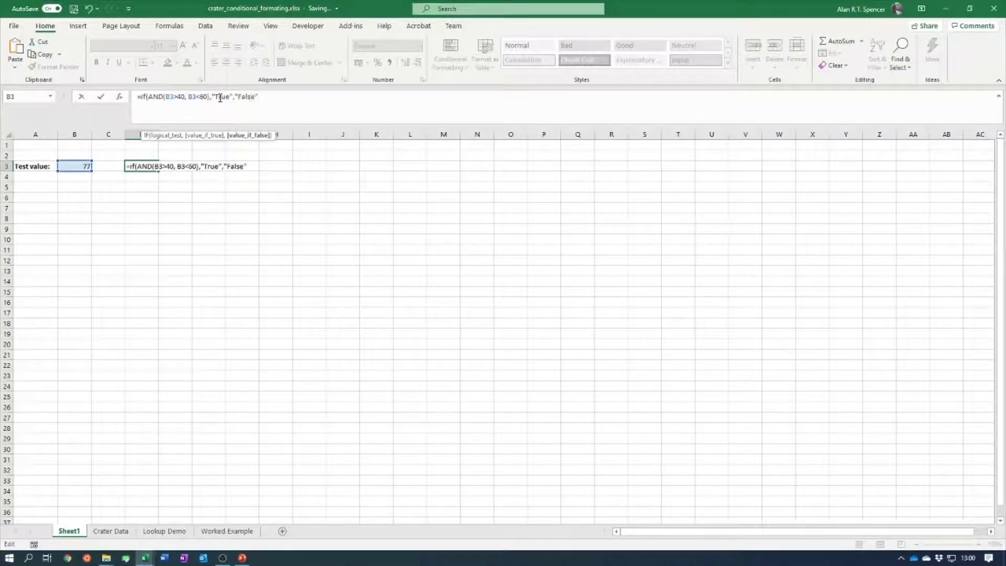
type(")")
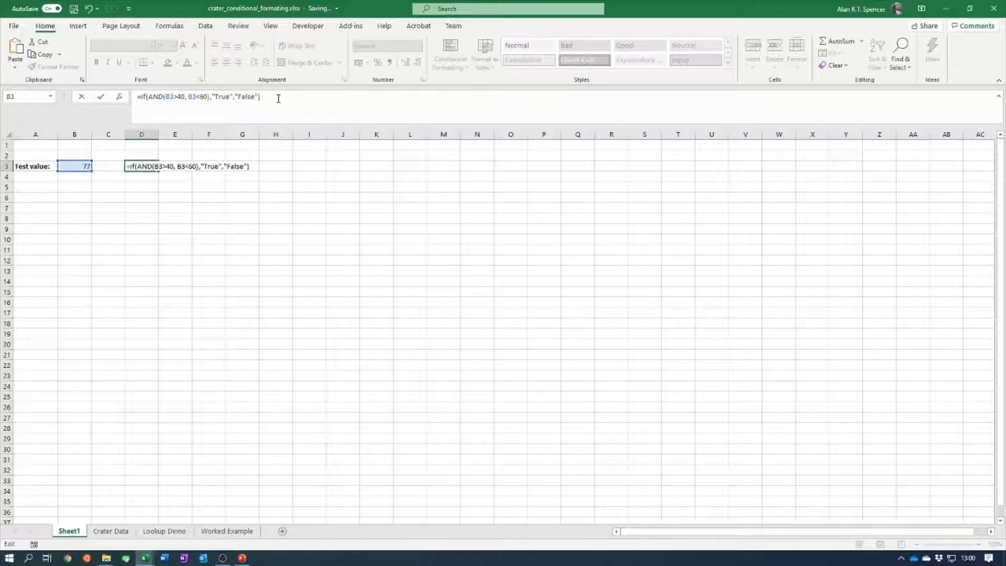
key("Return")
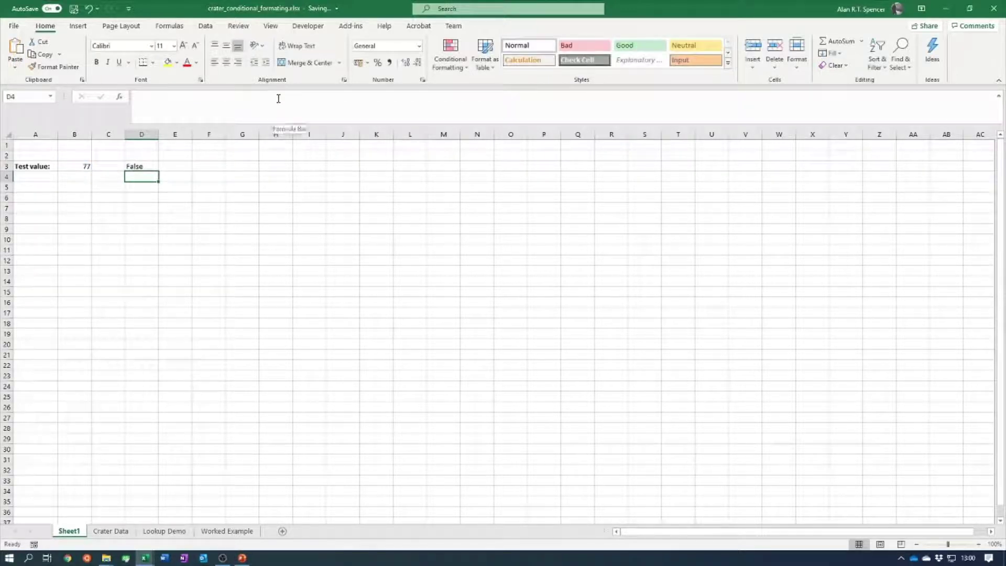
left_click(139, 165)
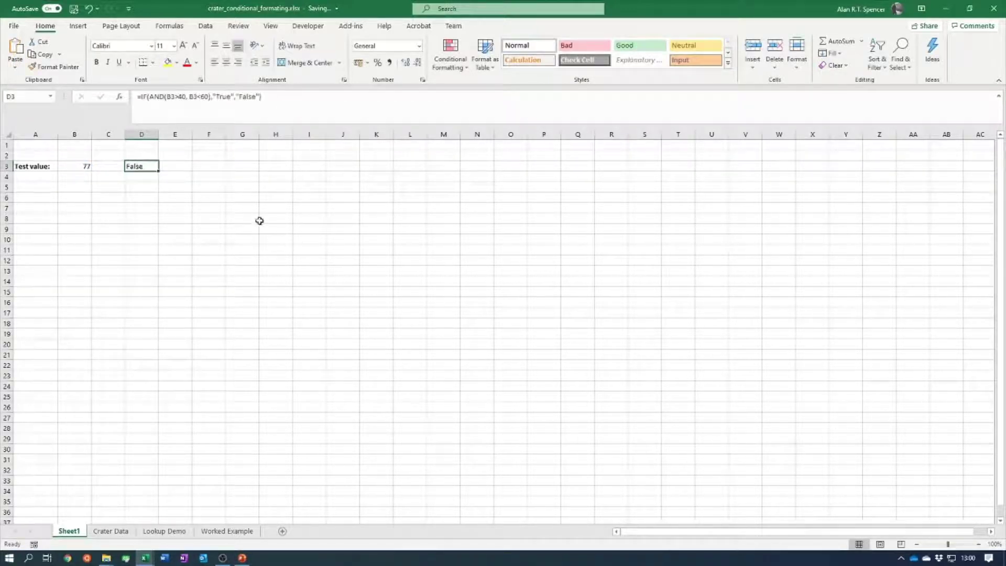
- Test the AND-combined IF formula by setting B3 to 50, 55 and finally 40
left_click(73, 166)
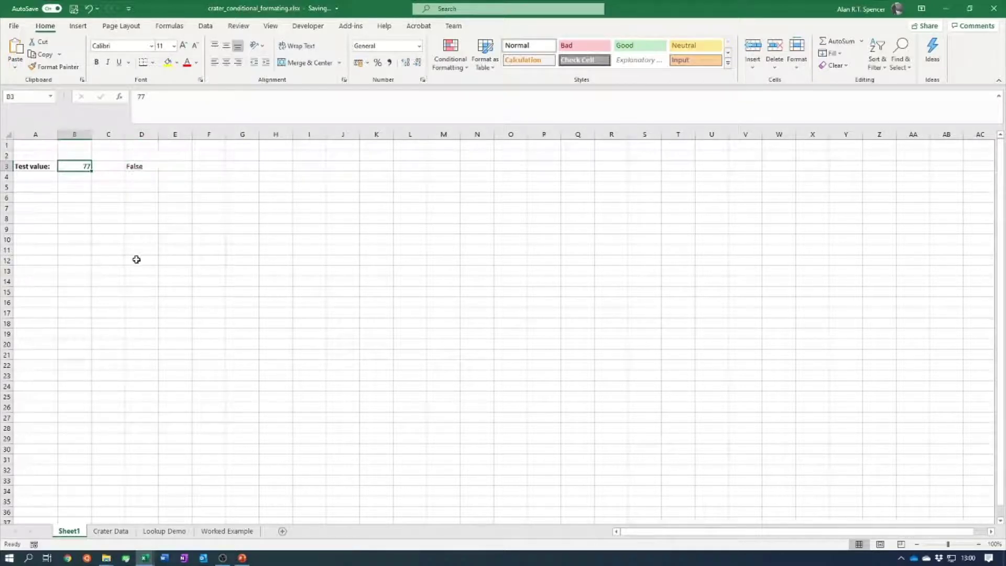
type("50")
key("Return")
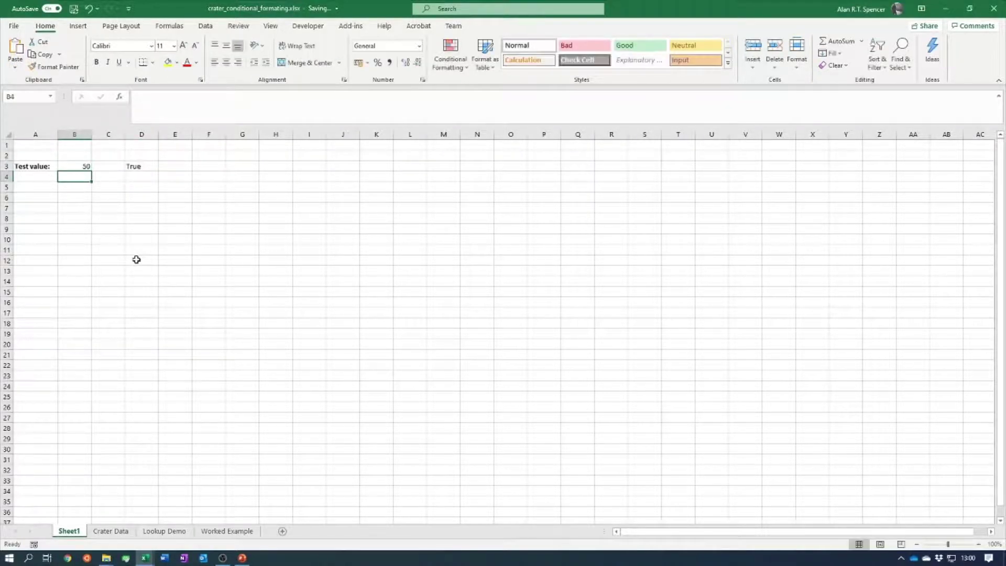
left_click(77, 165)
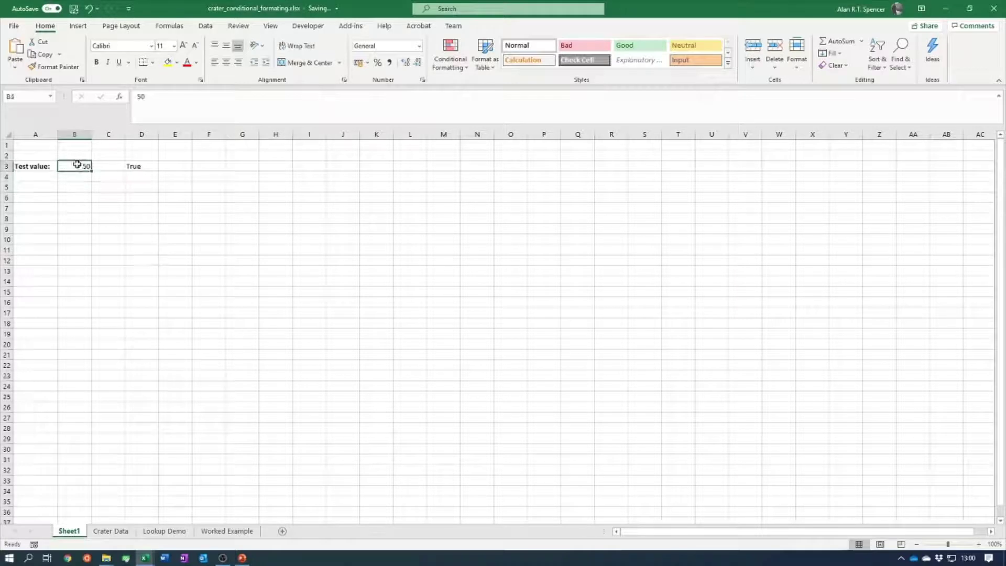
type("55")
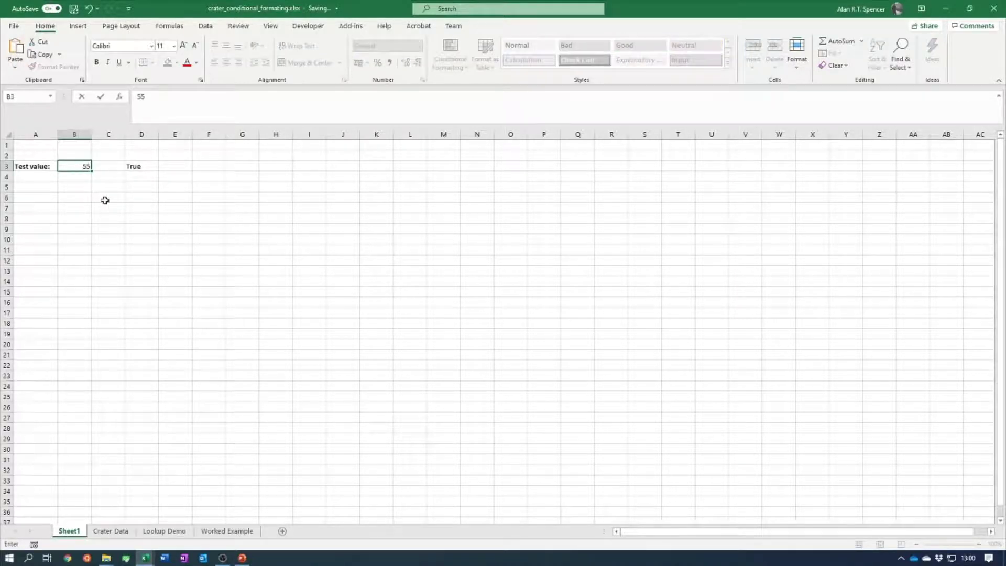
key("Return")
left_click(77, 166)
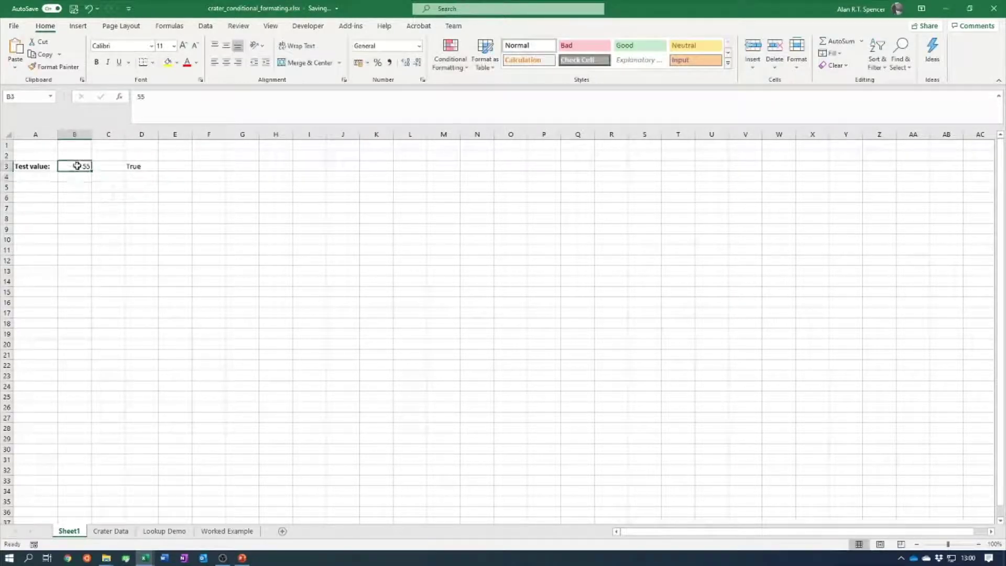
type("40")
key("Return")
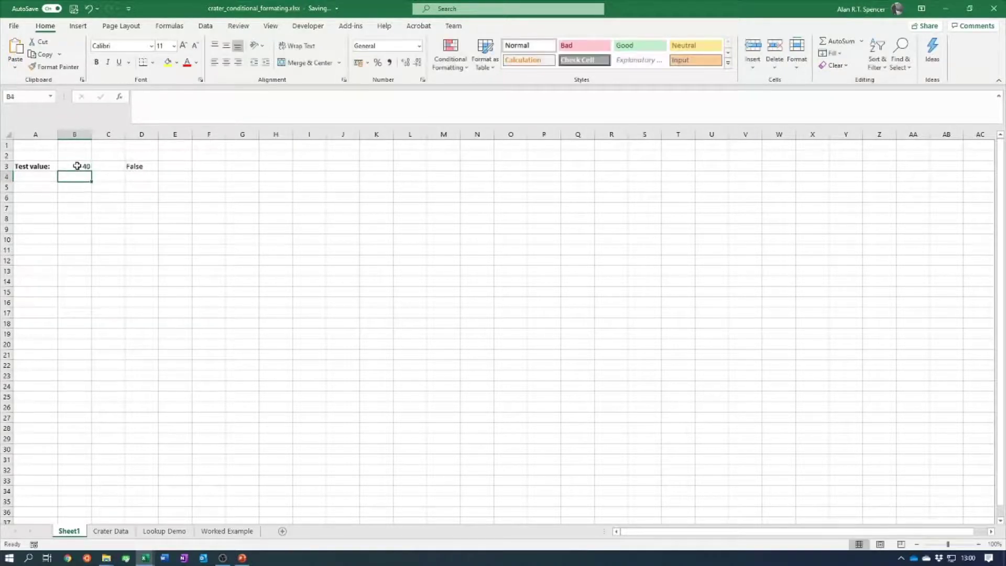
- Review the AND-combined IF formula in D3, leaving it as it is
left_click(140, 167)
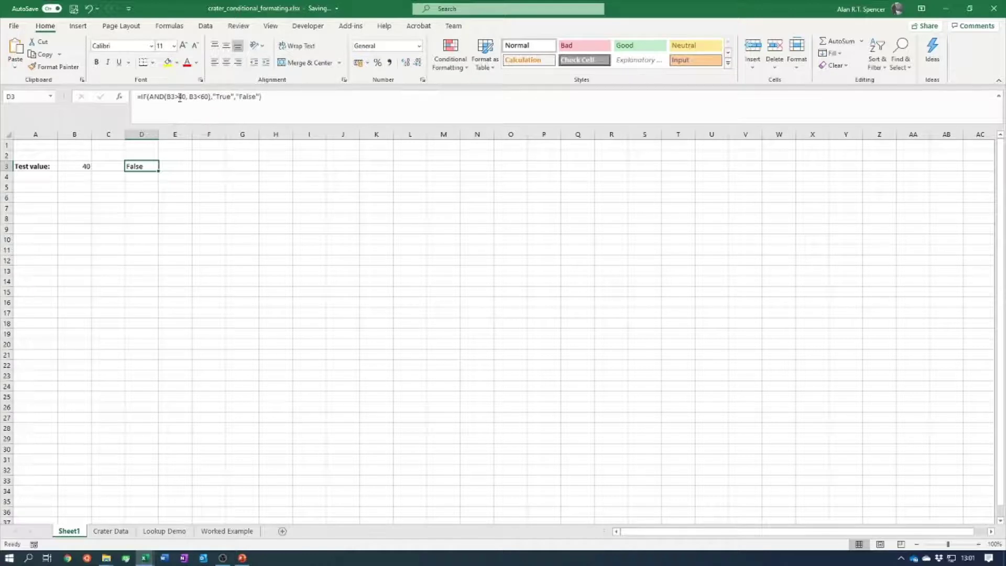
left_click(269, 96)
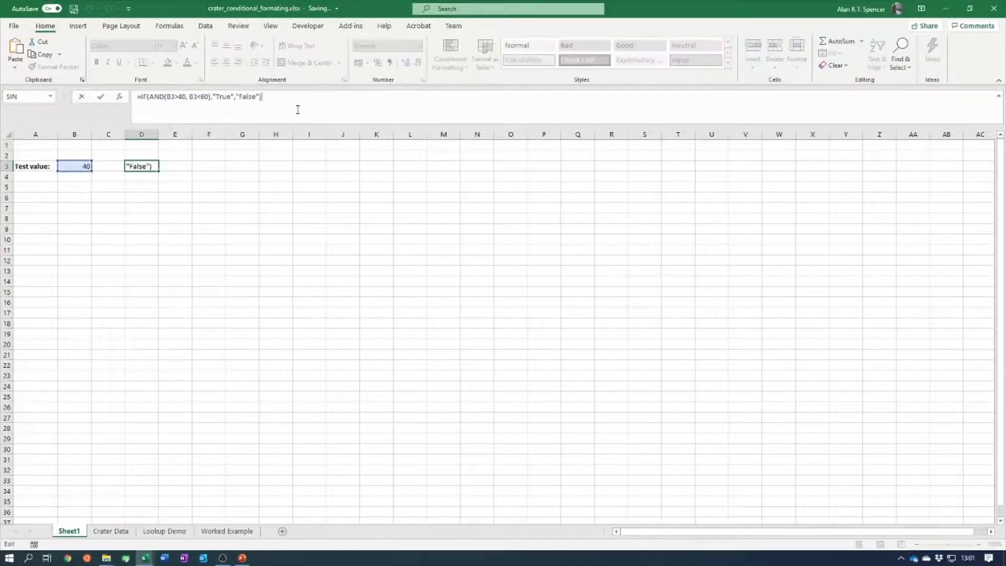
key("Return")
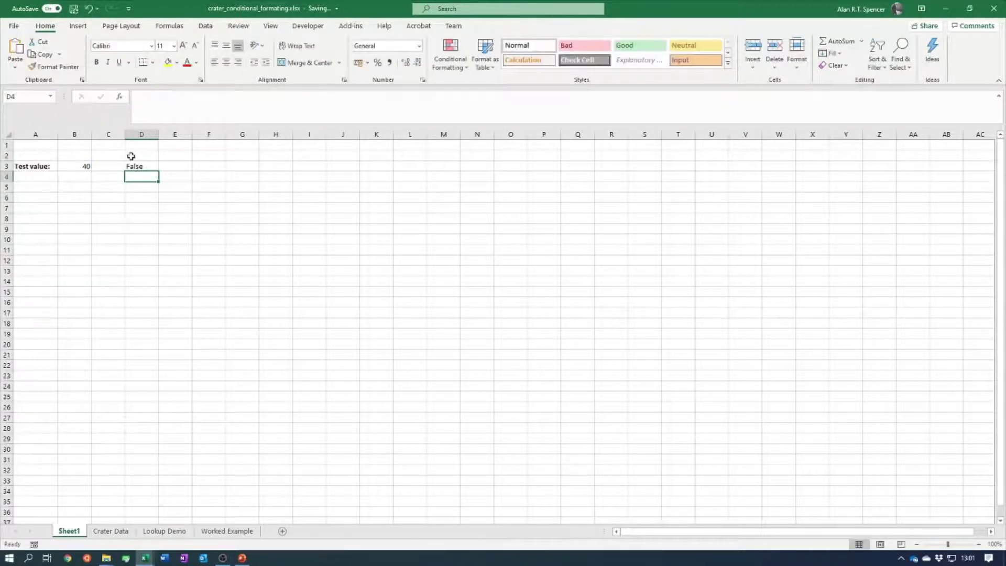
- Begin an IF formula in D5 with the logical test OR(B3=40, B3=60)
left_click(143, 190)
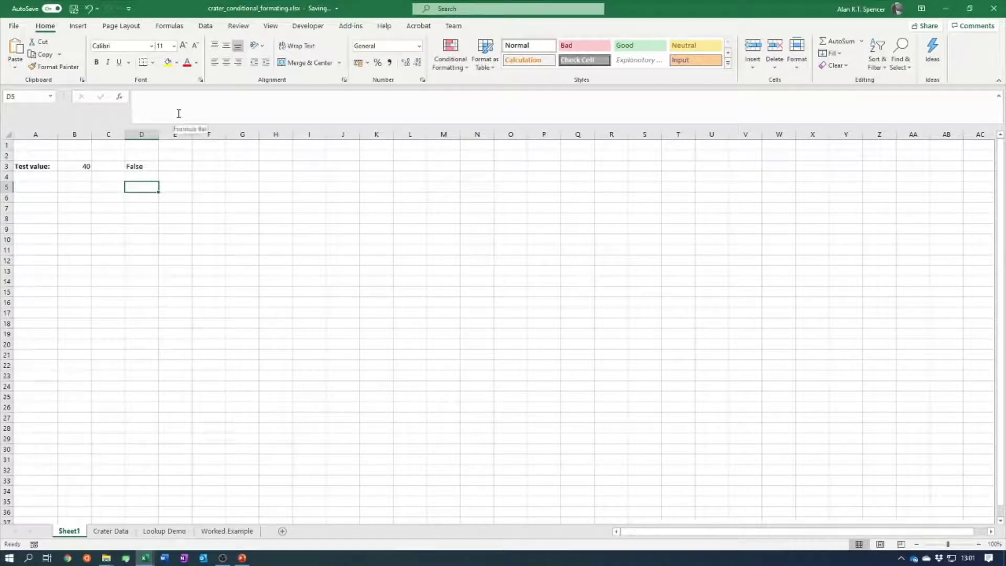
type("=")
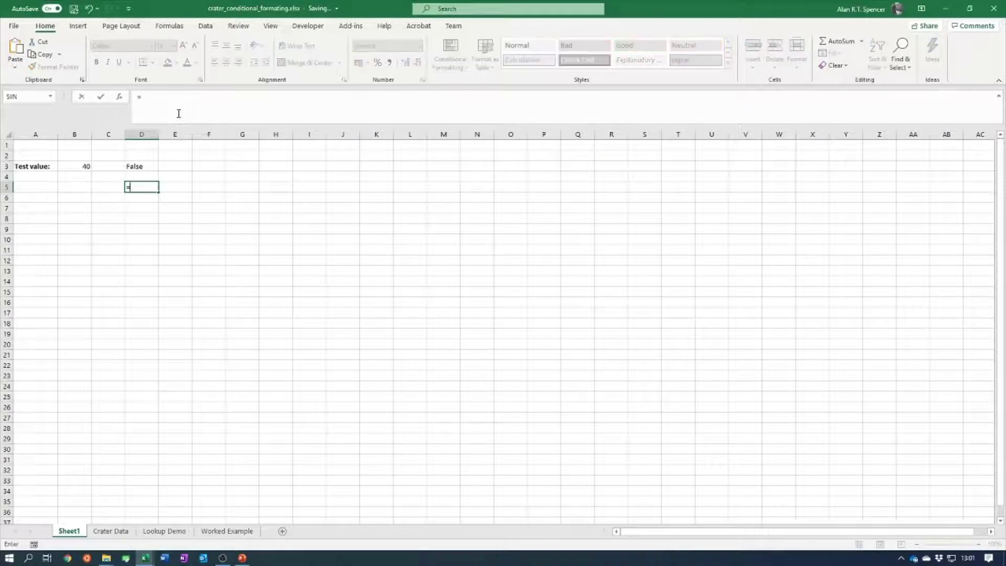
type("if(")
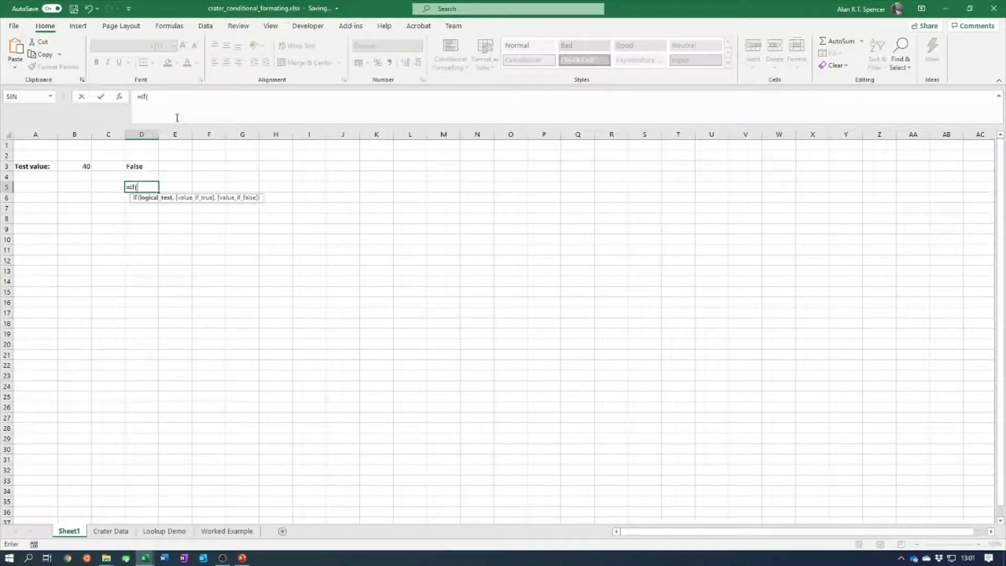
type("OR")
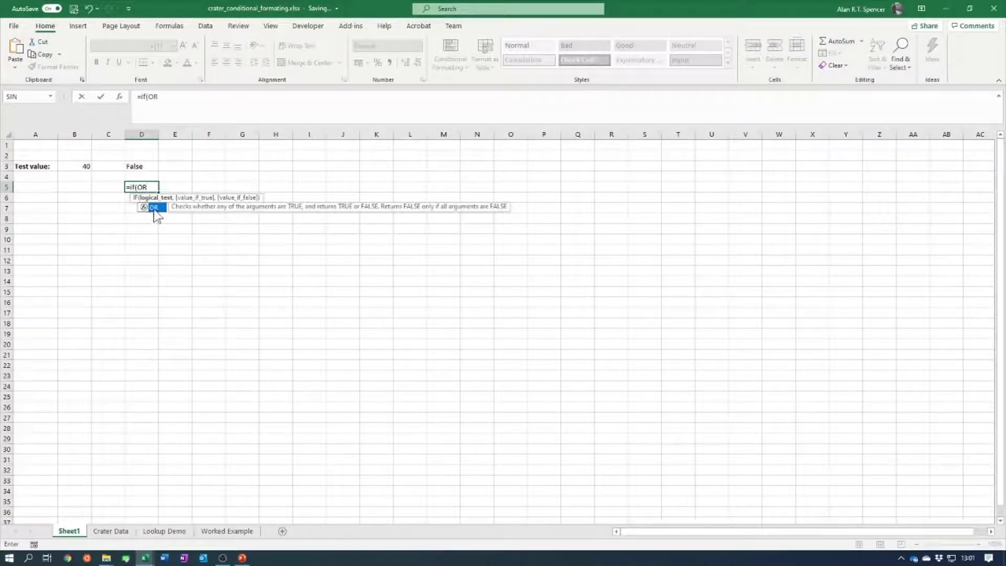
double_click(153, 208)
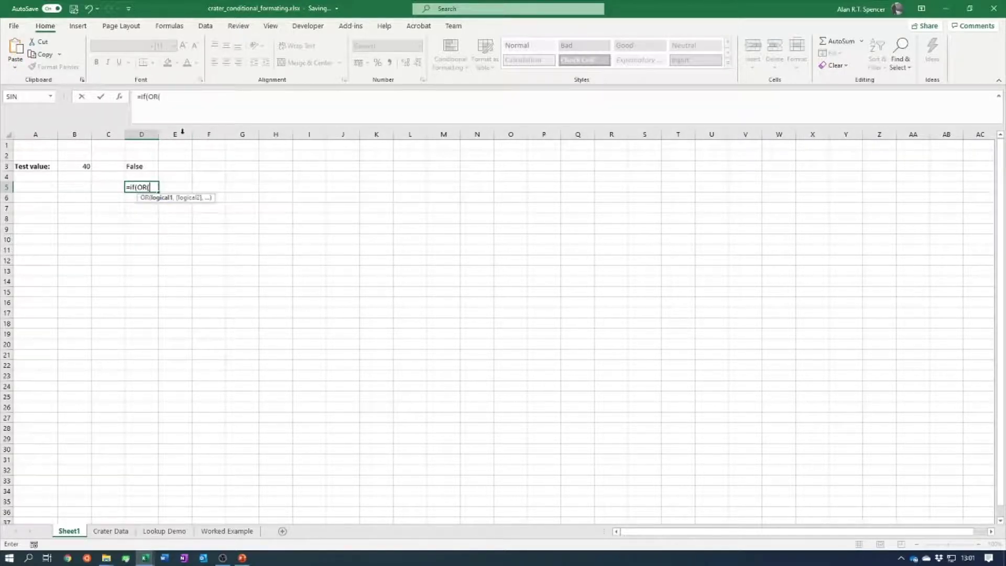
left_click(175, 101)
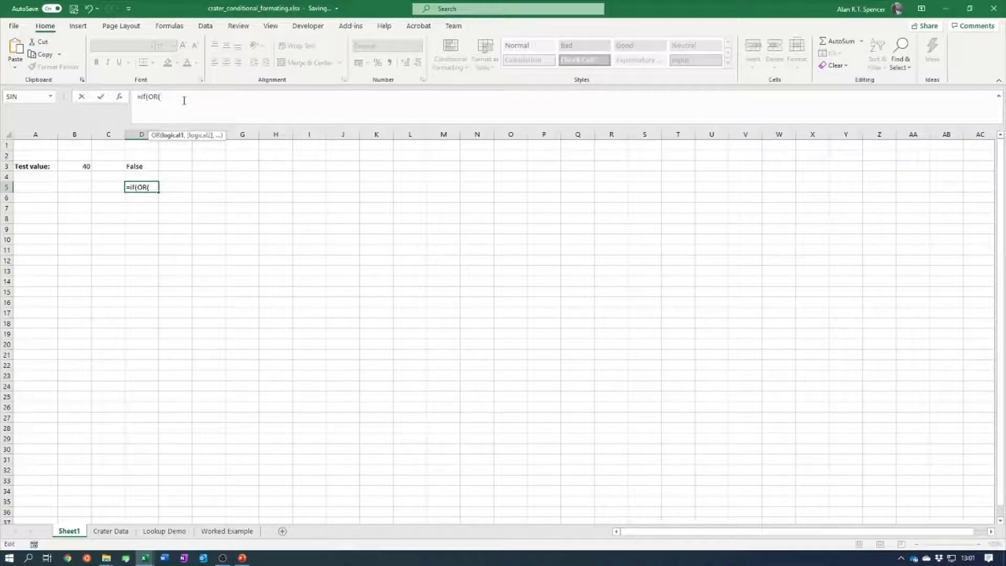
left_click(80, 166)
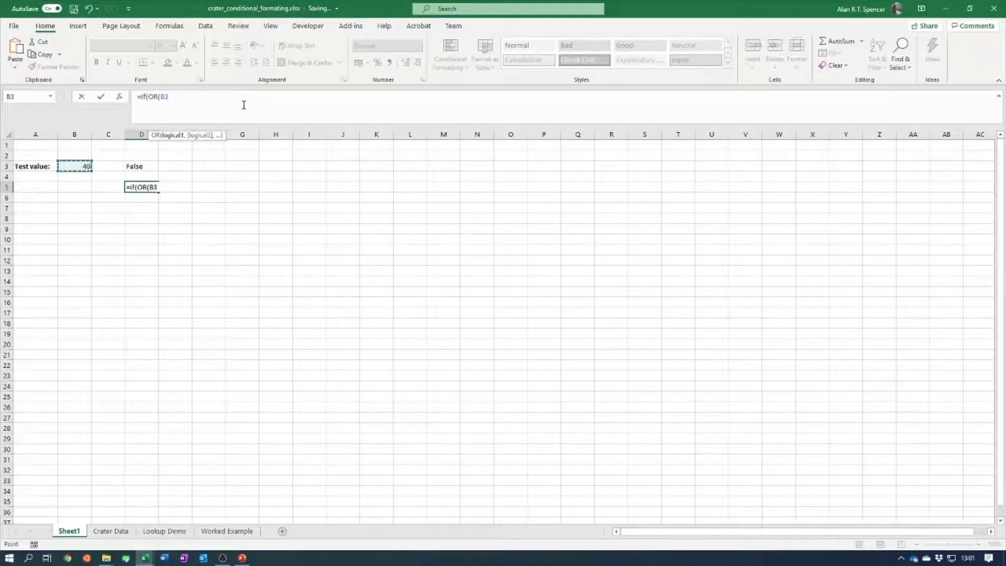
type("=40,")
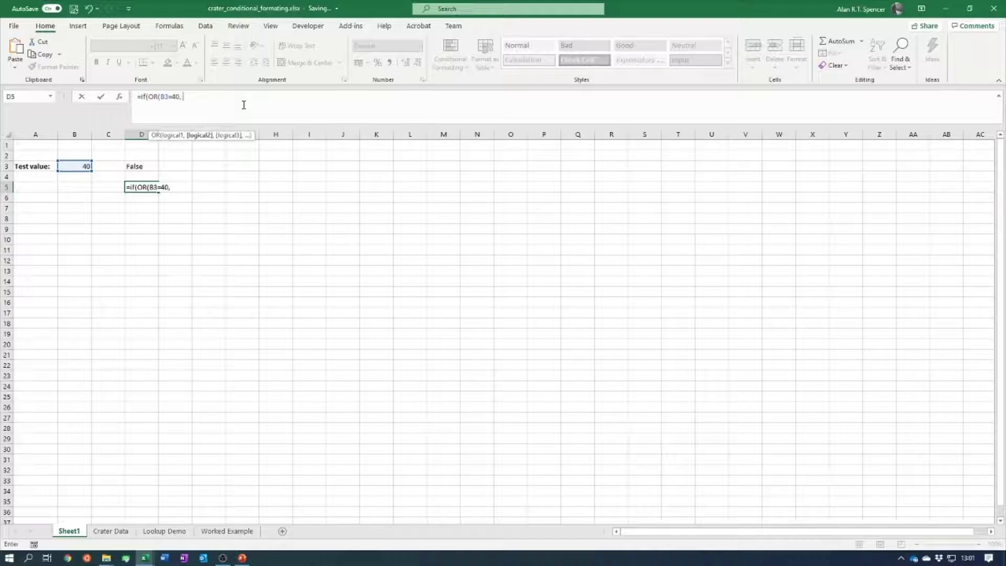
left_click(77, 166)
type("=60)")
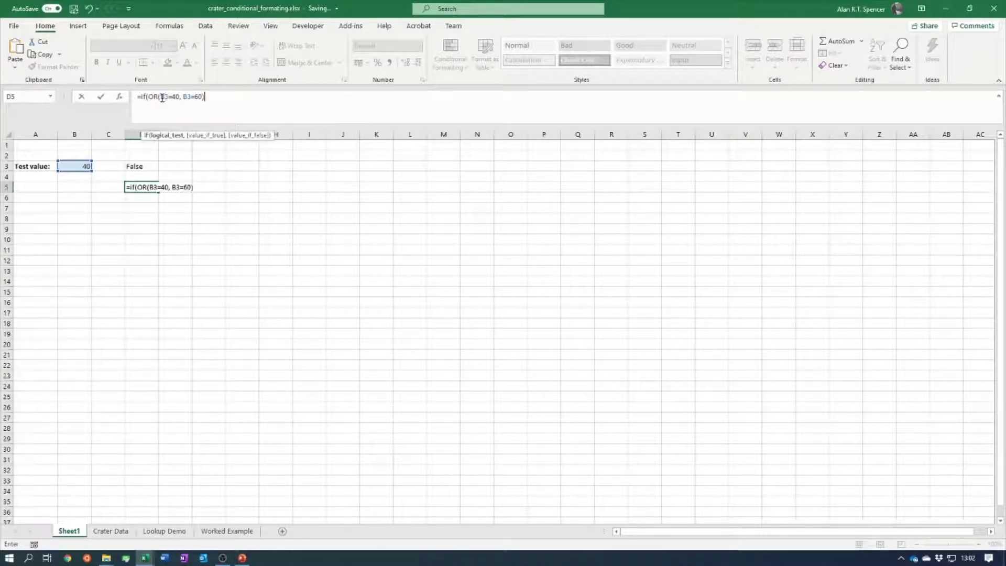
- Complete the D5 formula so it returns "True" when either condition is met and "False" otherwise, and enter it
left_click_drag(159, 97, 191, 98)
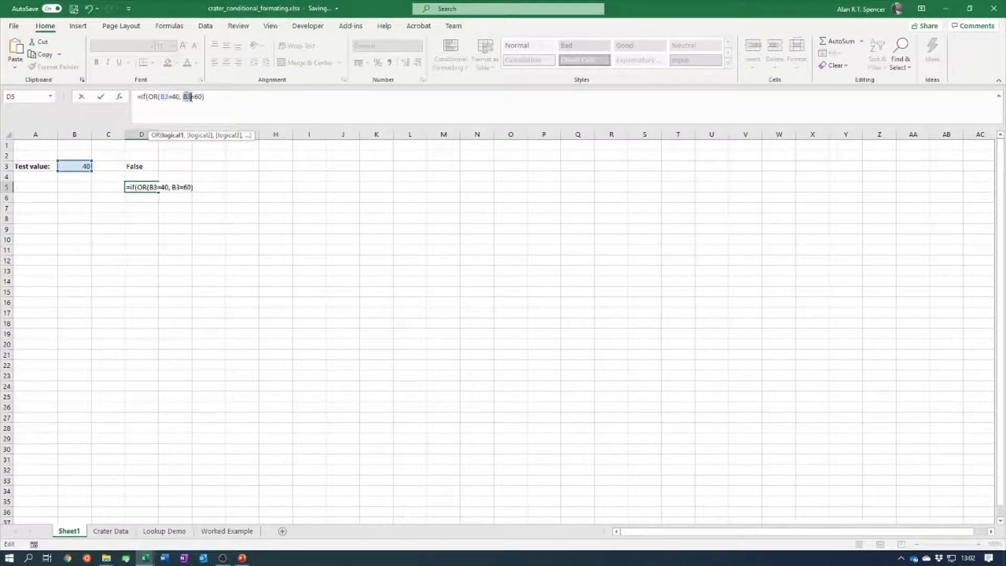
left_click(204, 98)
double_click(152, 96)
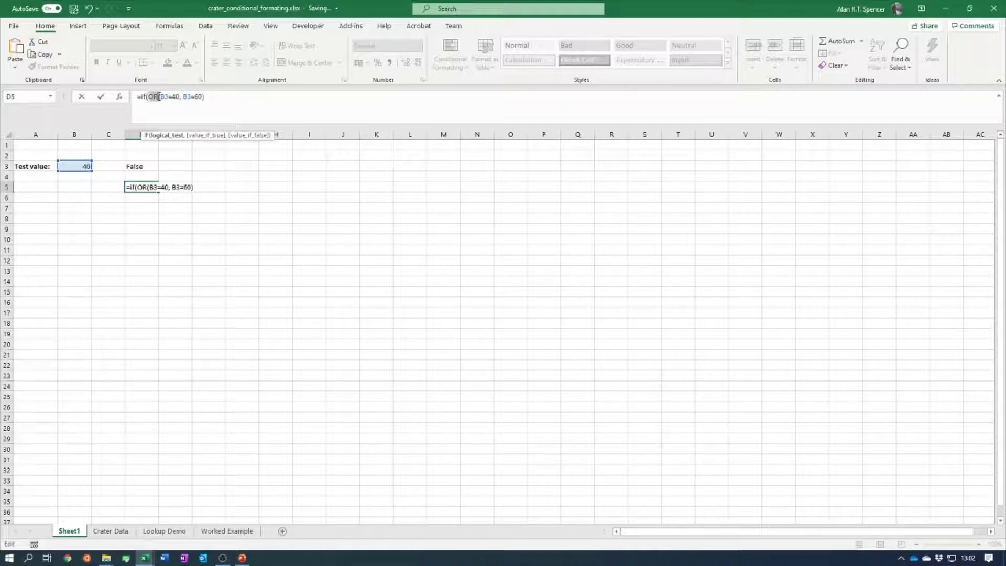
left_click(208, 97)
type(",")
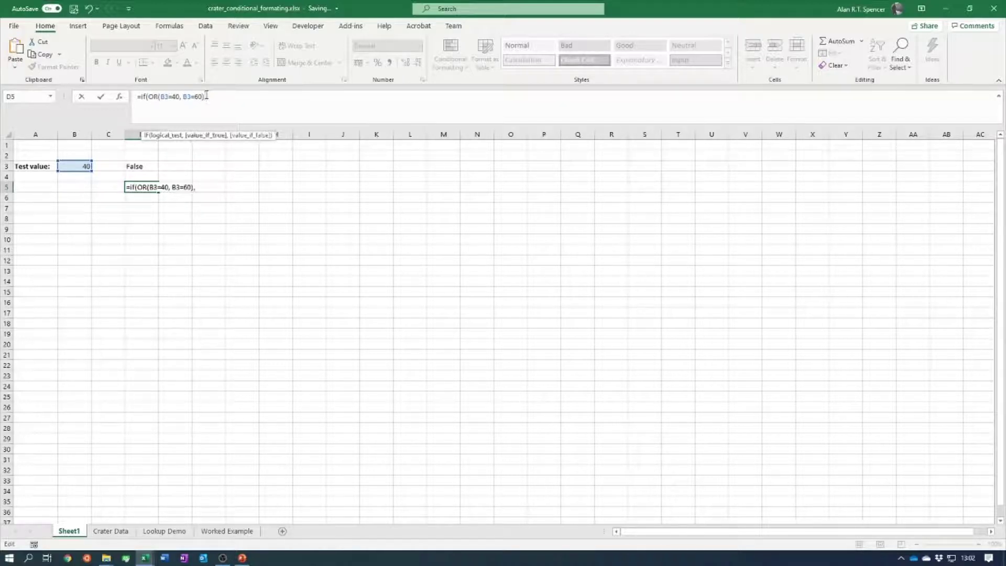
type("\"True\",\"False")
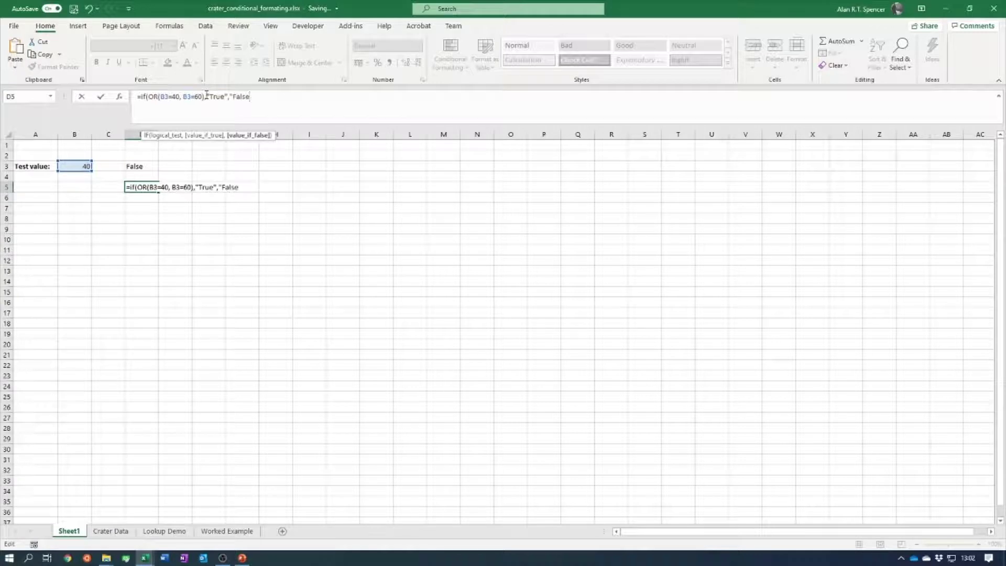
type("\")")
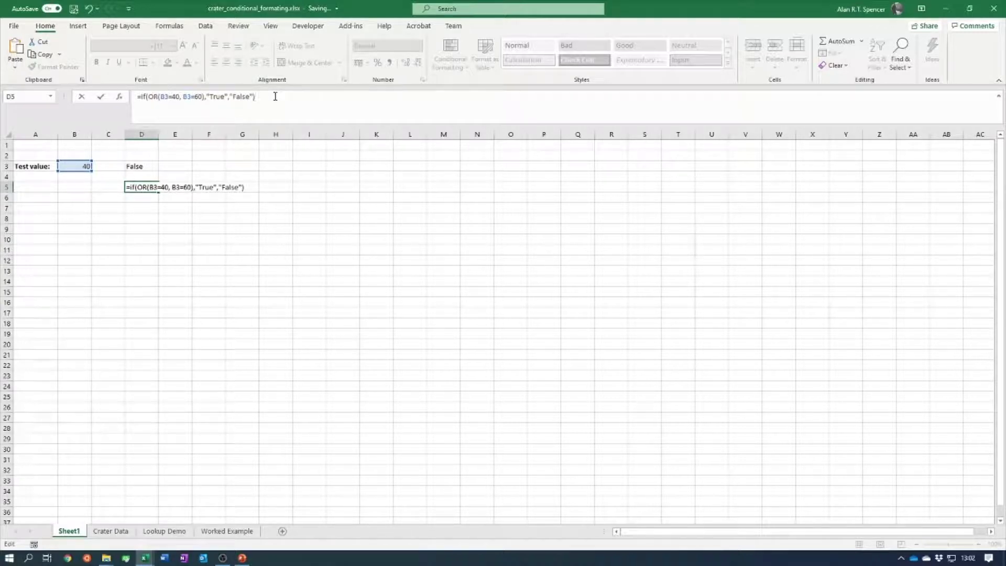
key("Return")
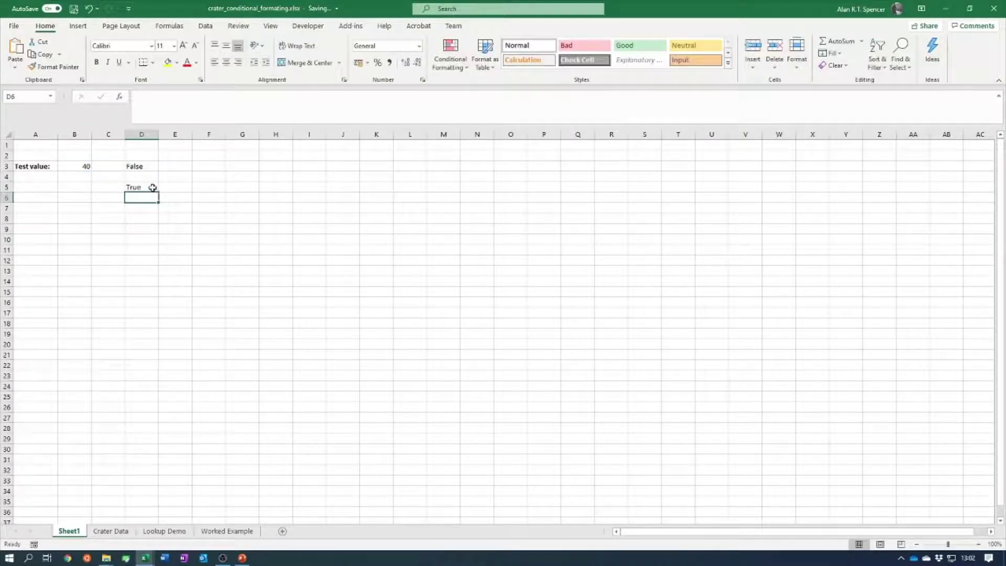
- Test the OR-combined IF formula by setting the test value in B3 to 41 and back to 40
left_click(75, 165)
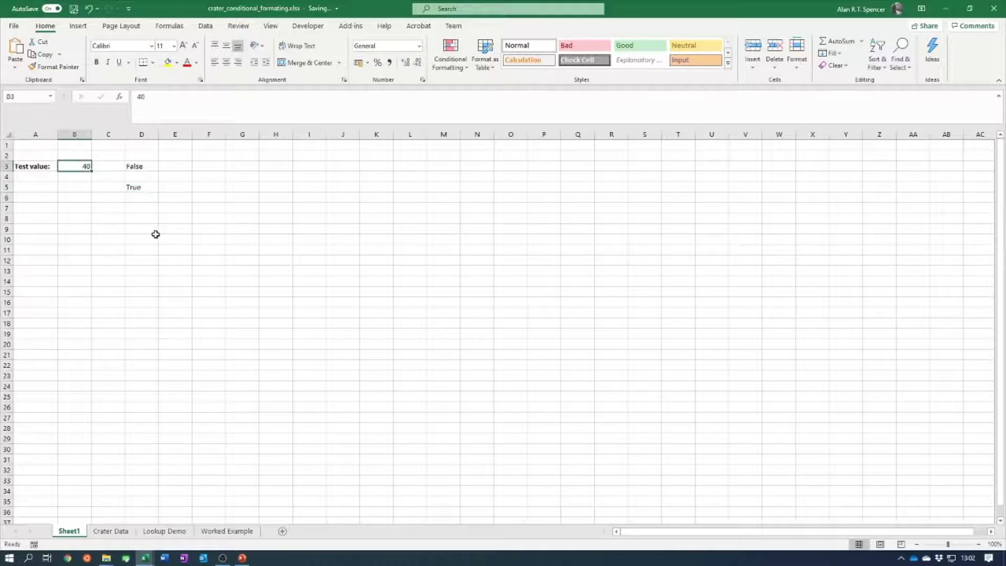
left_click(163, 100)
key("BackSpace")
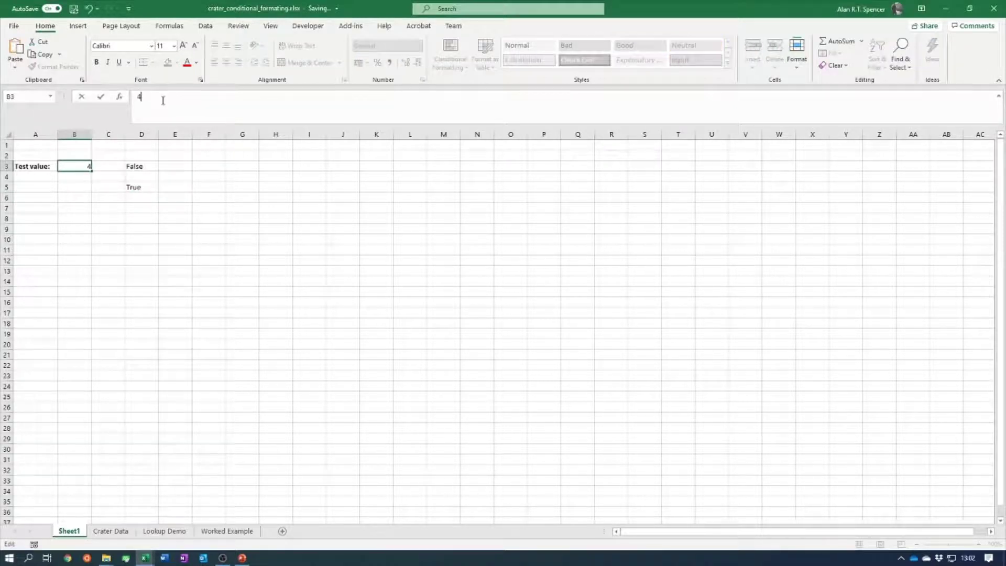
type("1")
key("Return")
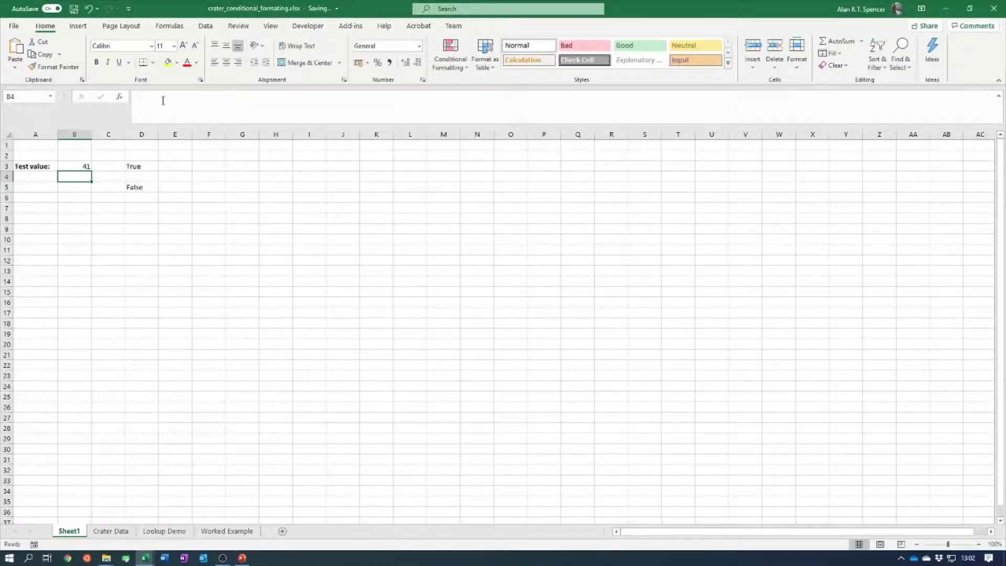
left_click(134, 188)
left_click(73, 167)
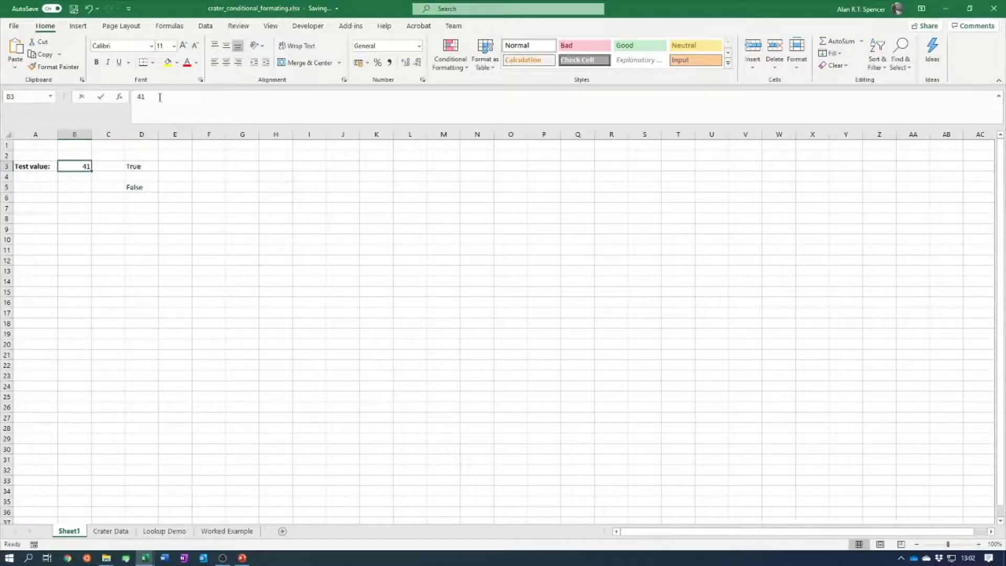
left_click(160, 98)
key("BackSpace")
type("0")
key("Return")
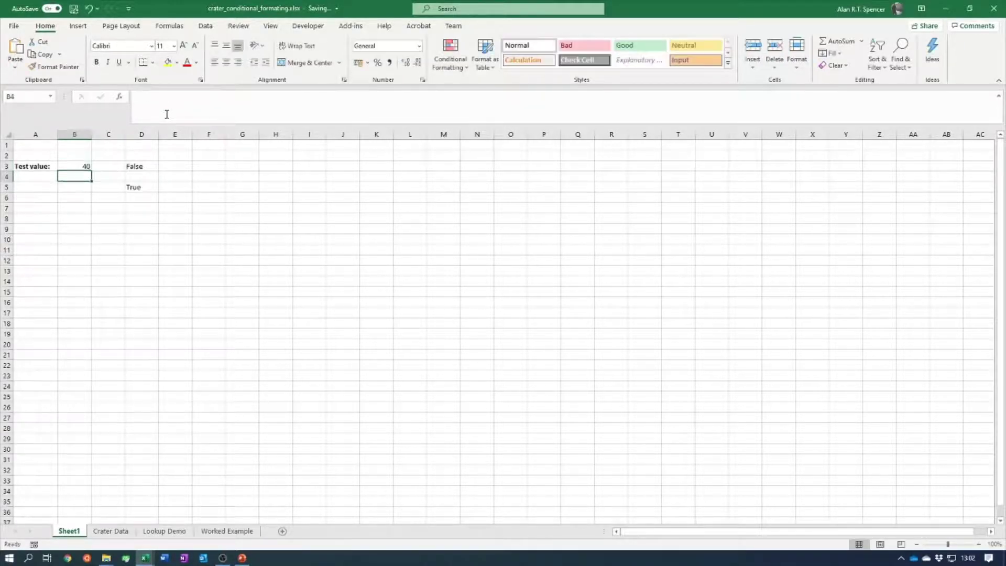
left_click(153, 187)
- Test the OR-combined IF formula further by setting B3 to 60, 59 and finally 61
left_click(76, 166)
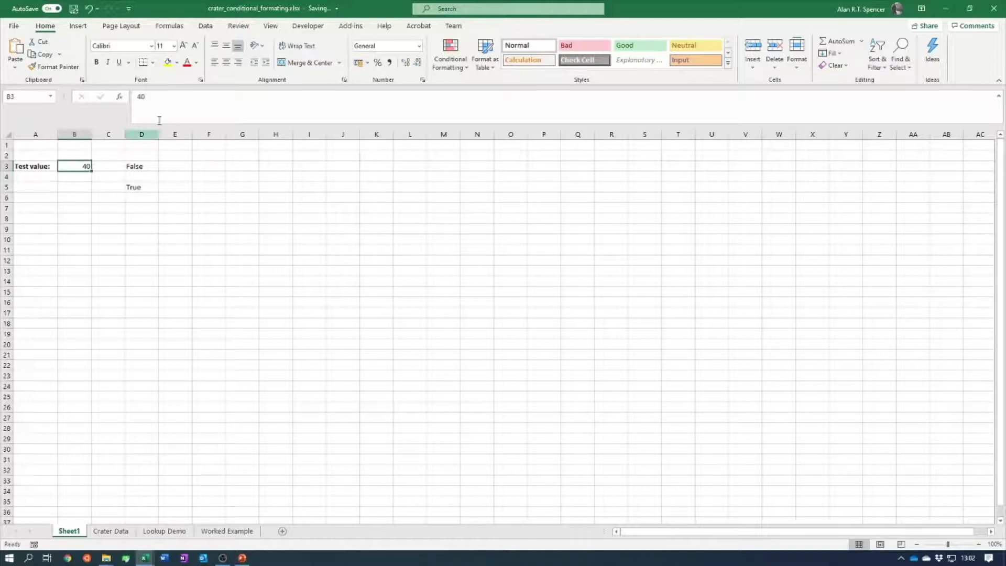
left_click_drag(161, 97, 101, 98)
type("60")
left_click(103, 98)
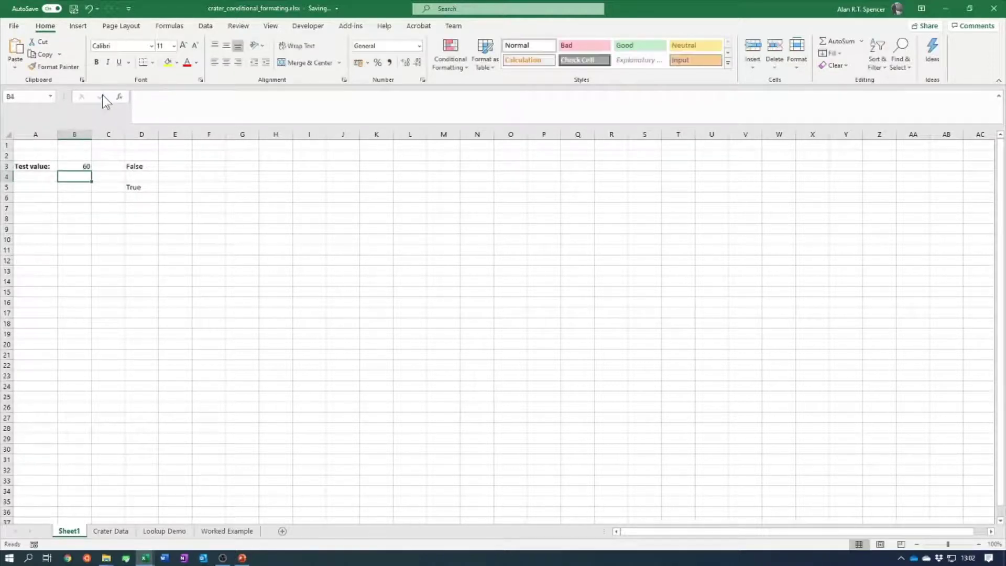
left_click(140, 187)
left_click(77, 166)
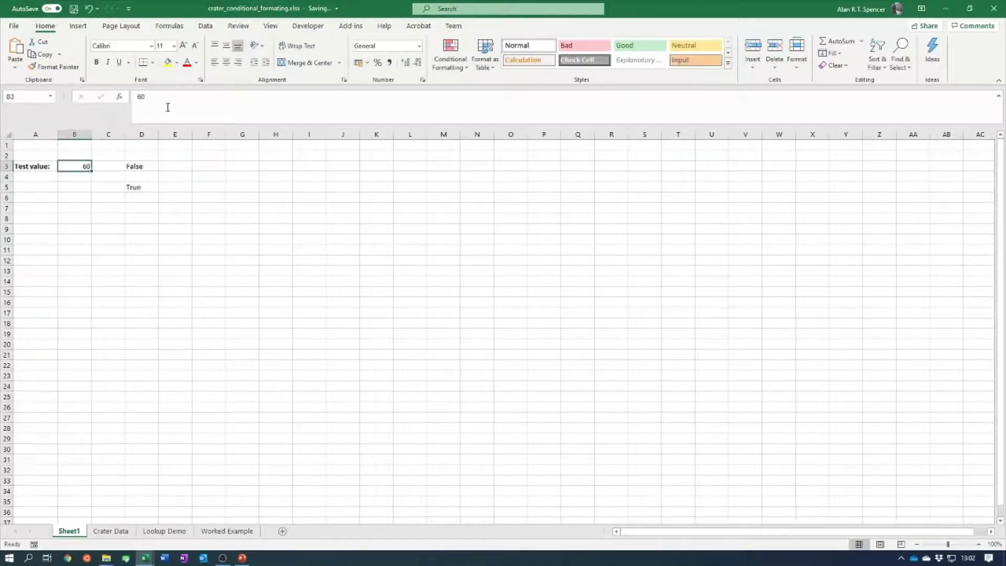
left_click(169, 102)
key("BackSpace")
key("BackSpace")
type("59")
key("Return")
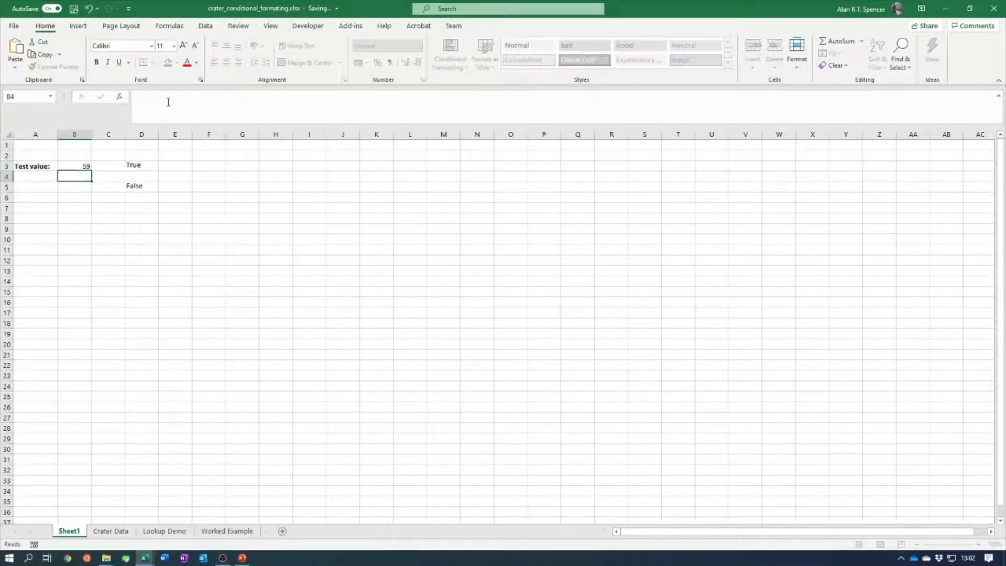
left_click(77, 165)
double_click(153, 104)
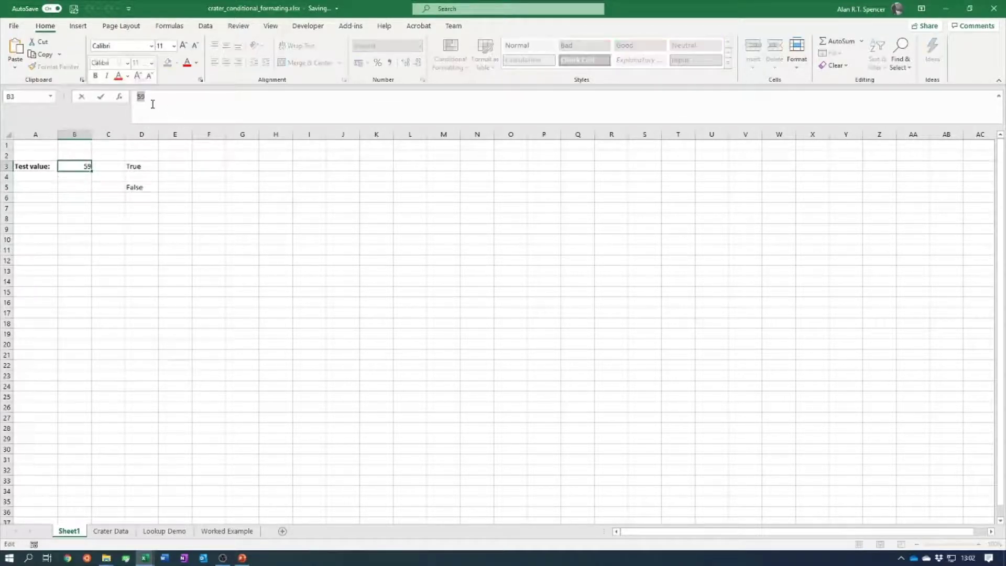
type("61")
key("Return")
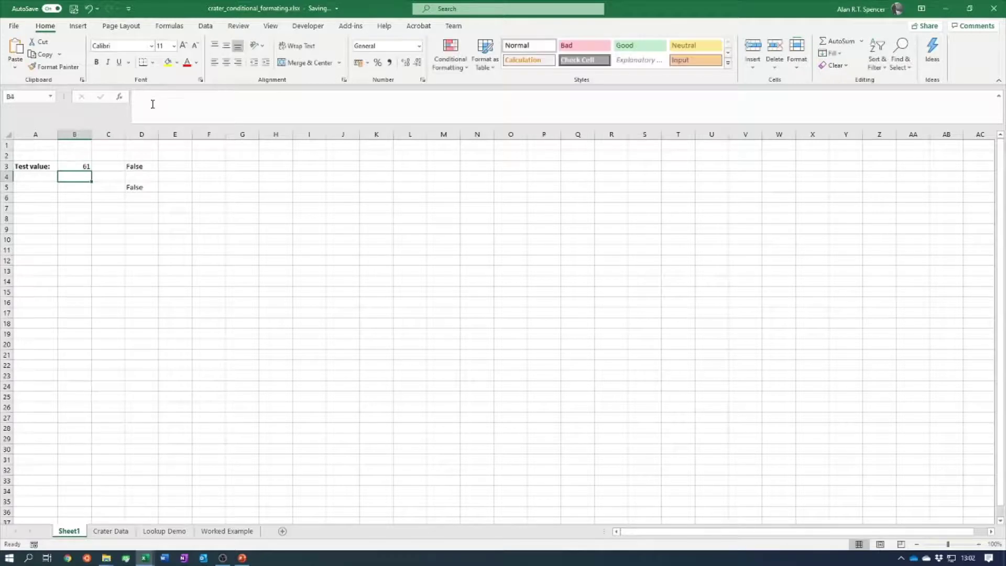
- Review the OR-combined IF formula in D5, leaving it as it is
left_click(152, 187)
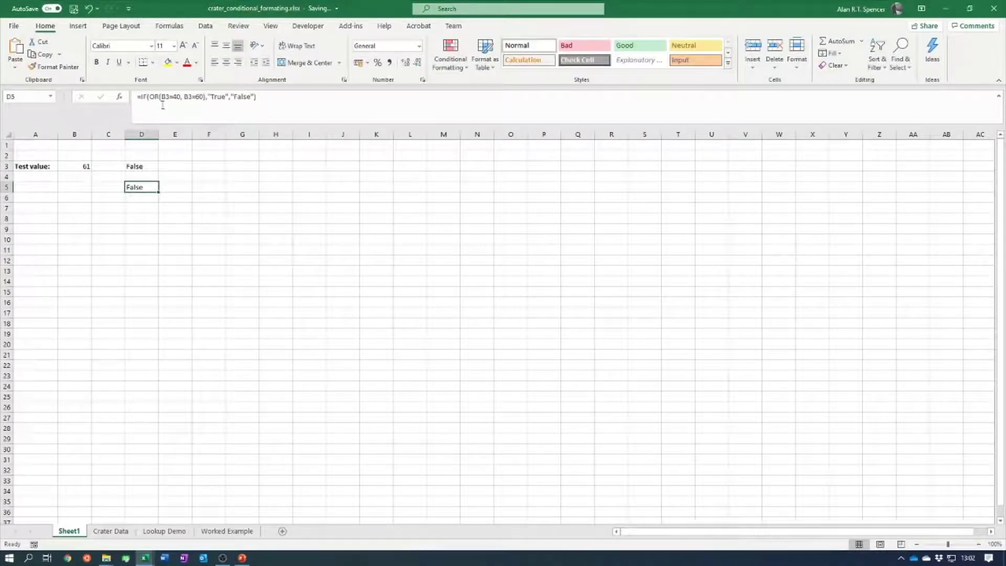
double_click(155, 98)
left_click(288, 103)
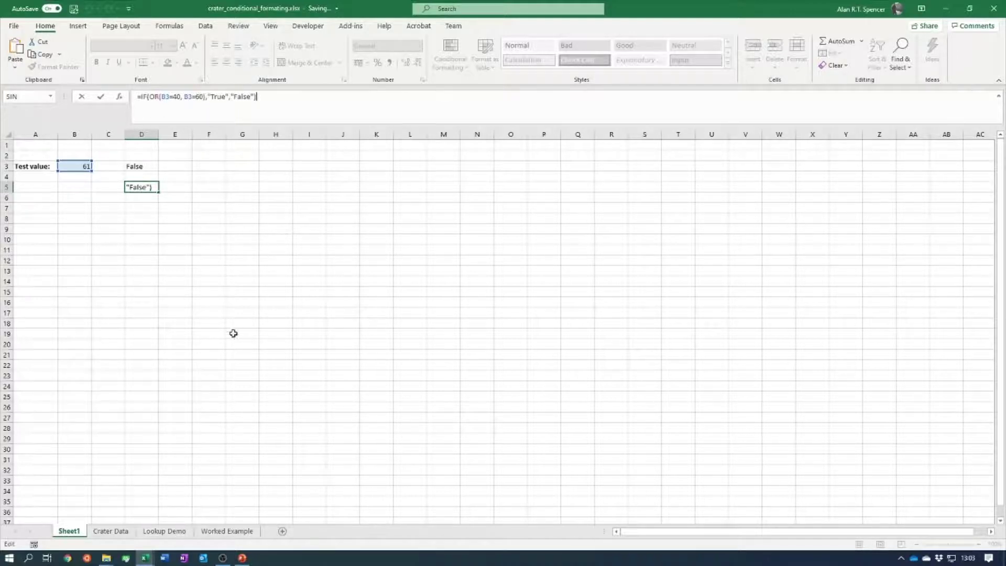
- Examine the Diameter values in column A of the Crater Data sheet, comparing individual crater sizes
left_click(116, 534)
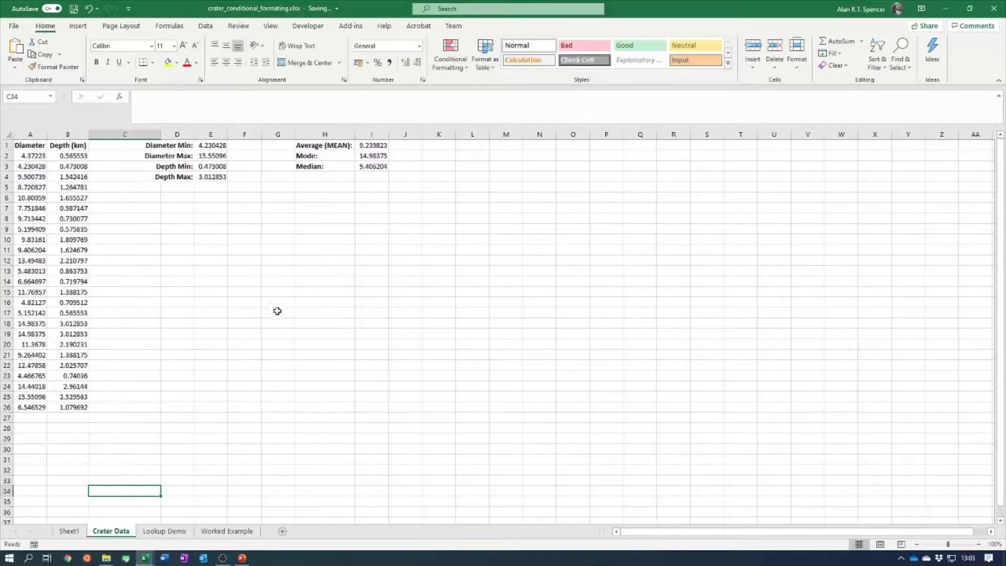
left_click(225, 210)
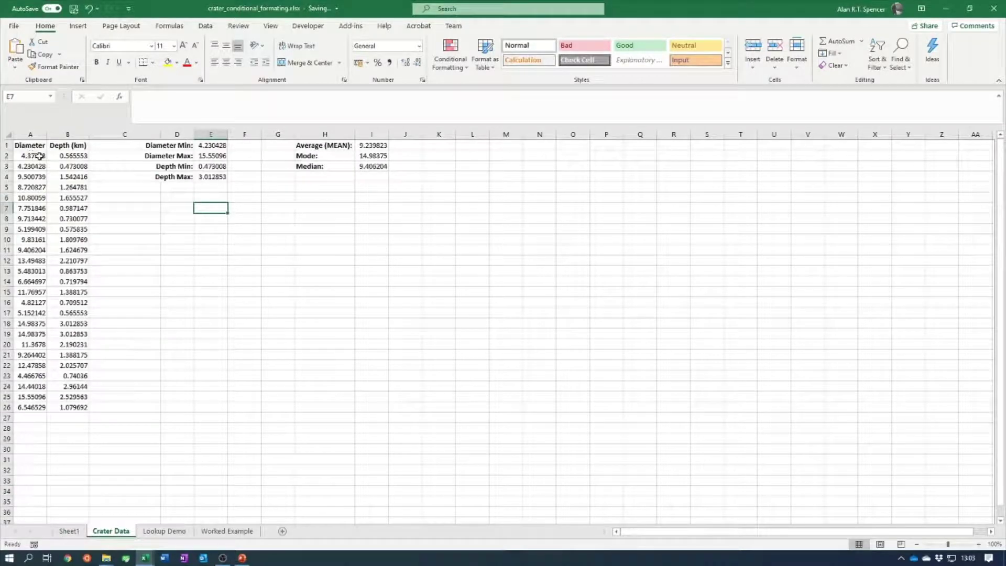
left_click_drag(39, 156, 42, 408)
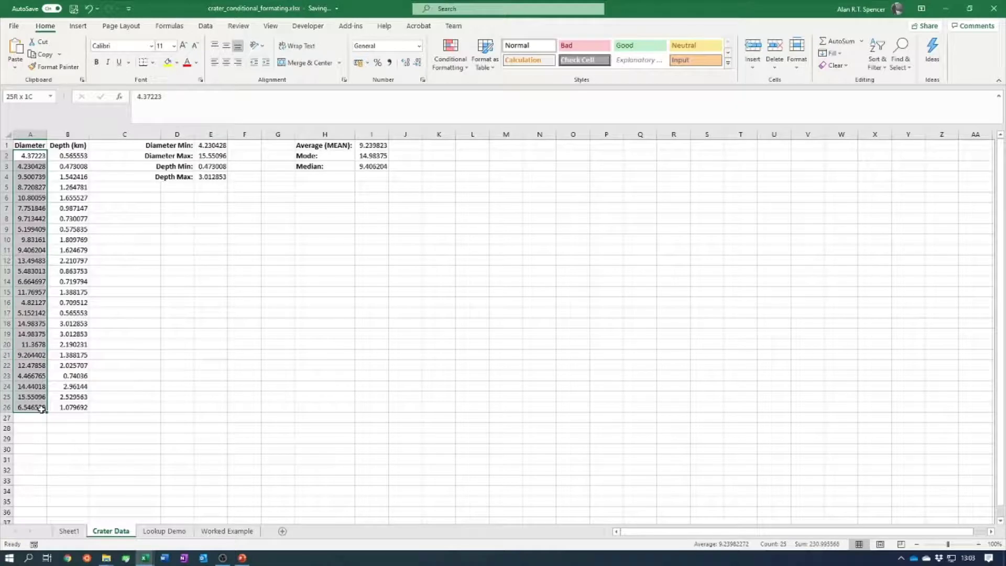
left_click(198, 303)
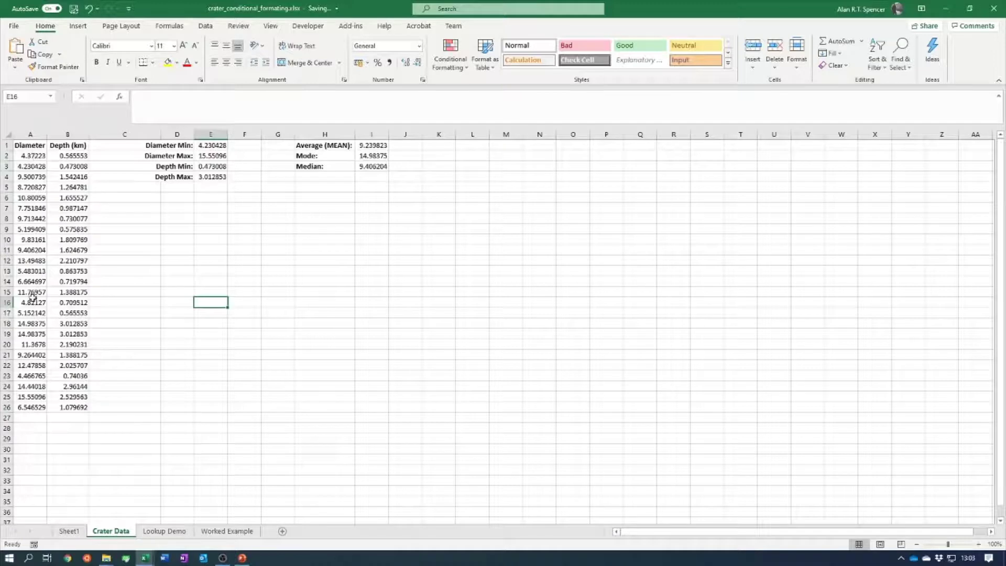
left_click_drag(32, 156, 32, 188)
left_click(36, 198)
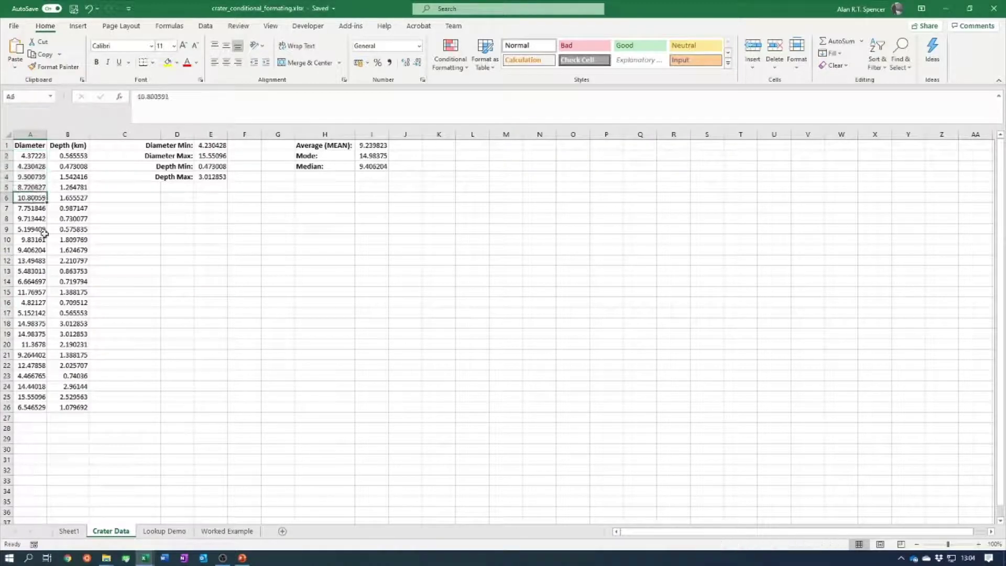
left_click(31, 260)
left_click(31, 292)
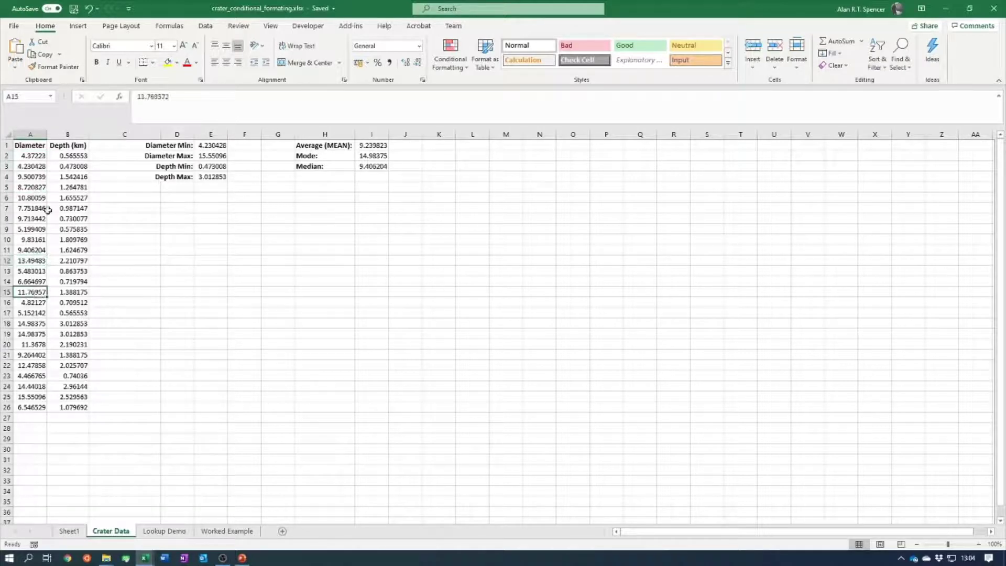
left_click(215, 273)
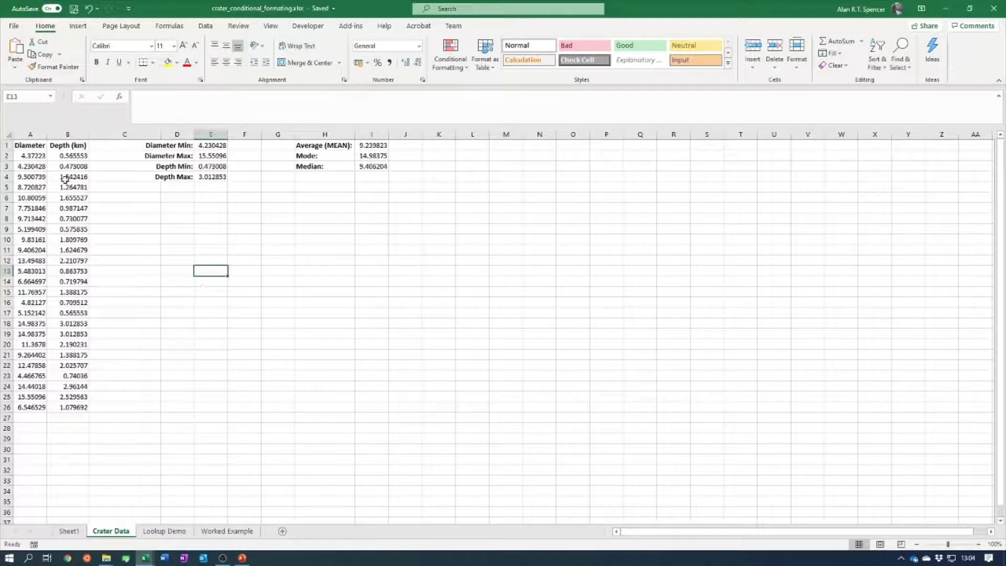
- Start a Greater Than highlight rule on the diameters in A2:A26 with the threshold 9.9999999999999999999999
left_click_drag(32, 156, 33, 408)
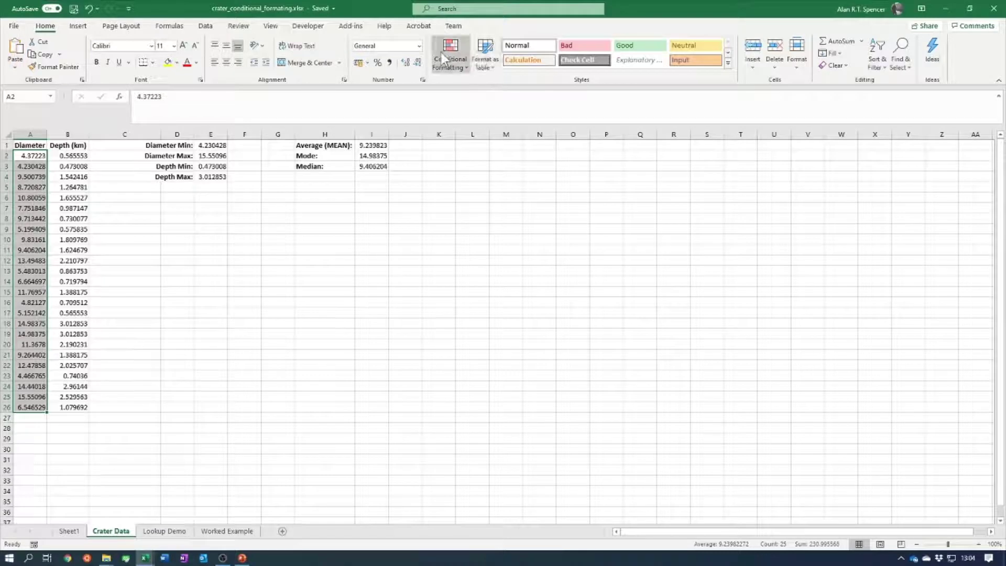
left_click(464, 71)
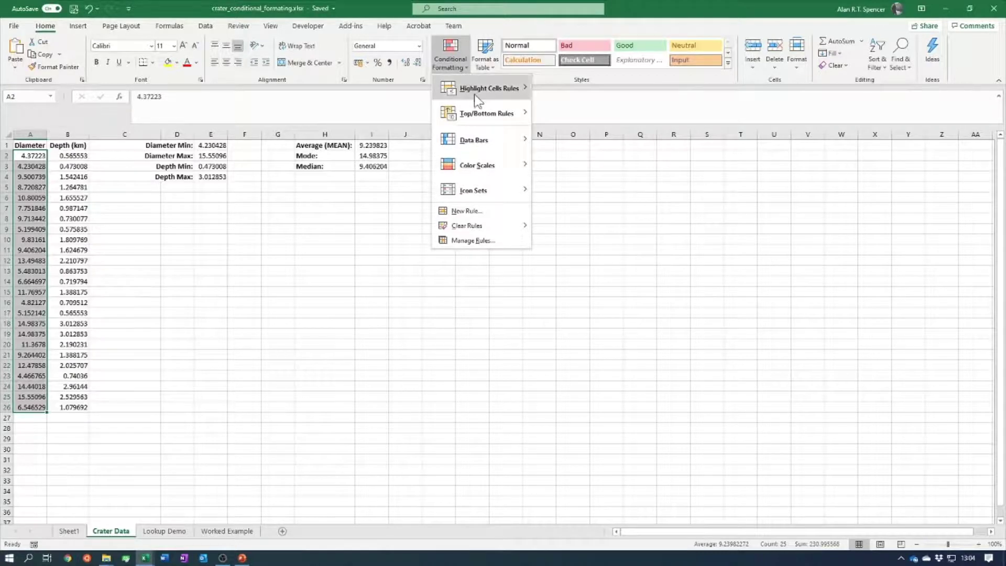
mouse_move(474, 97)
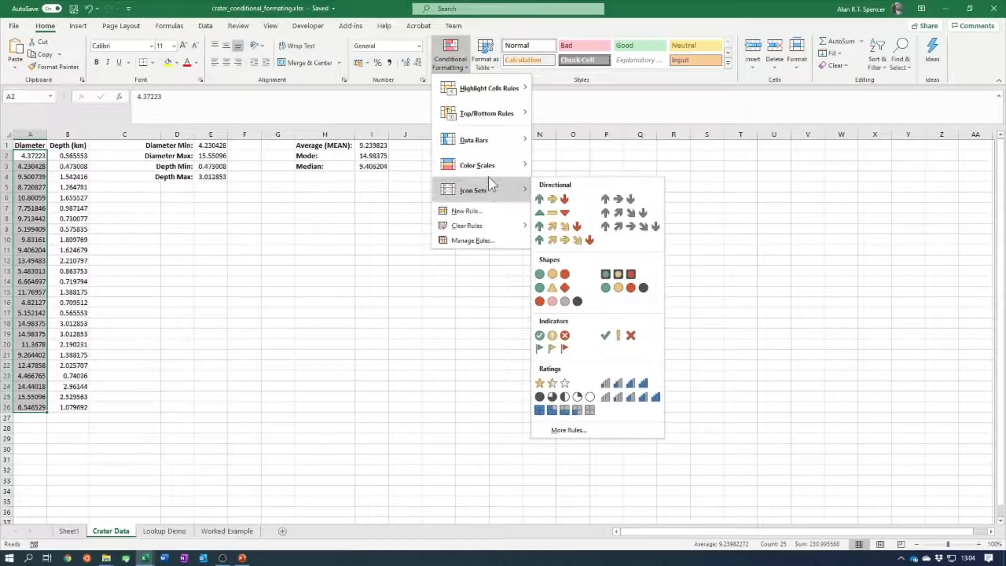
mouse_move(487, 168)
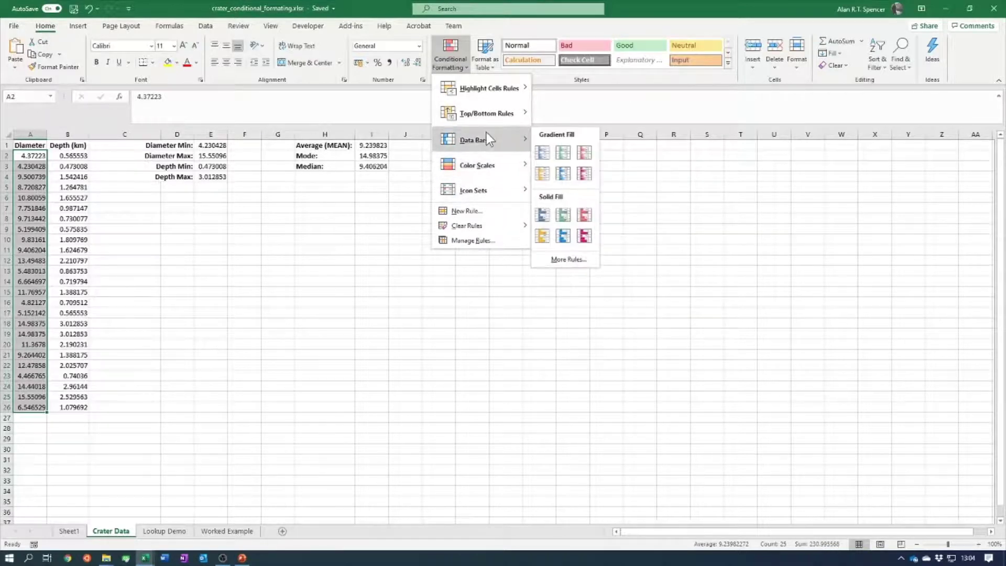
mouse_move(486, 121)
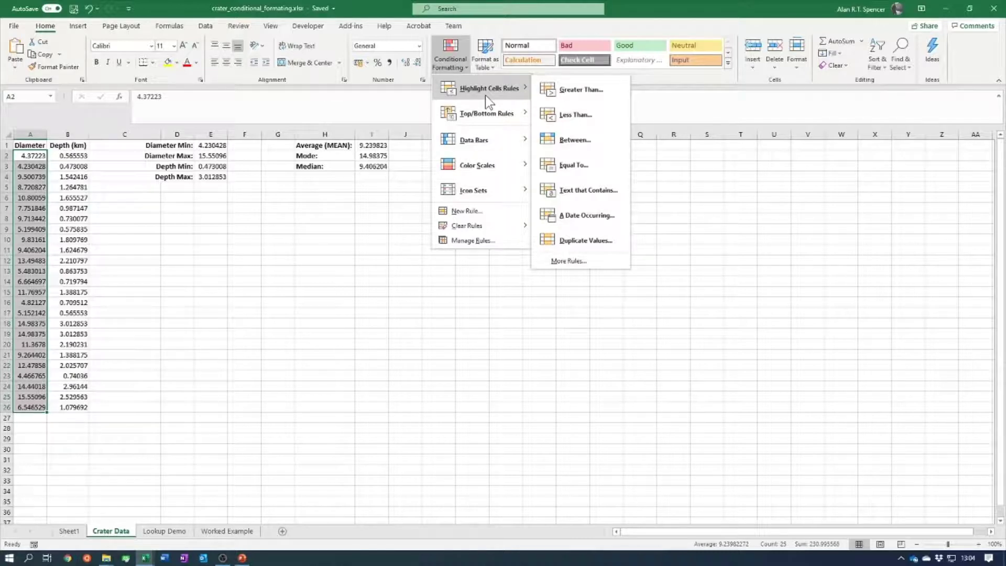
left_click(600, 94)
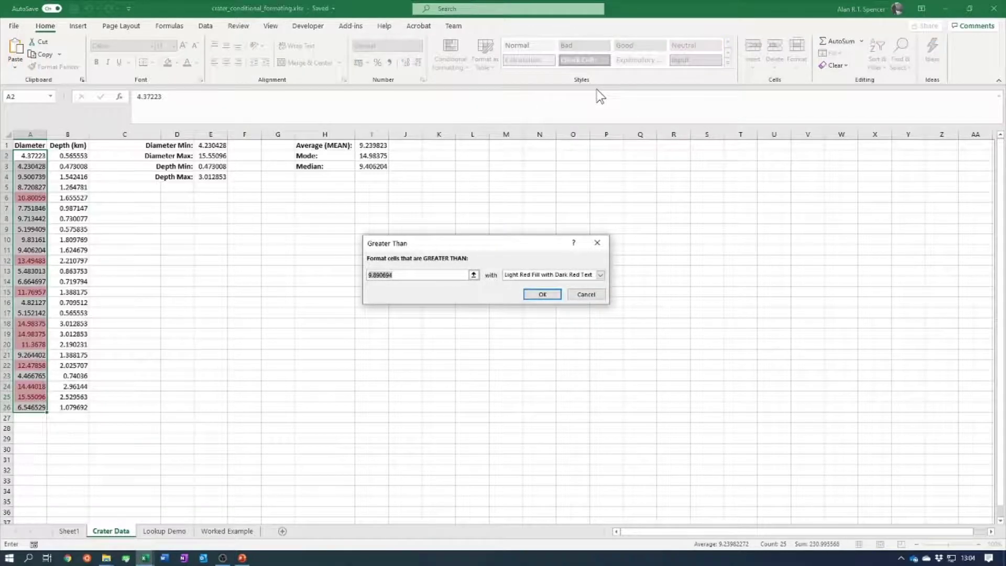
left_click_drag(464, 243, 463, 202)
left_click_drag(405, 234, 371, 234)
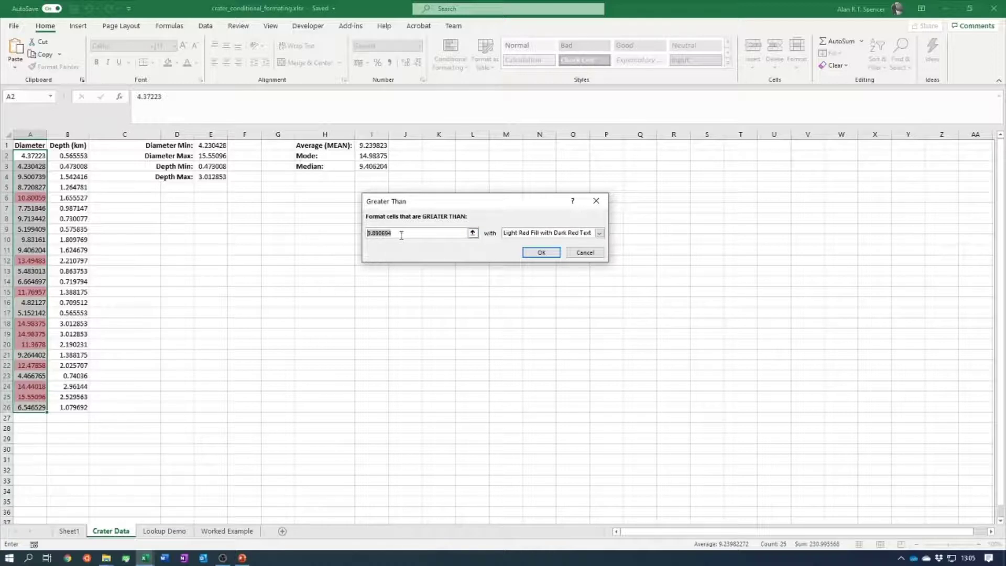
left_click_drag(412, 234, 330, 232)
type("9")
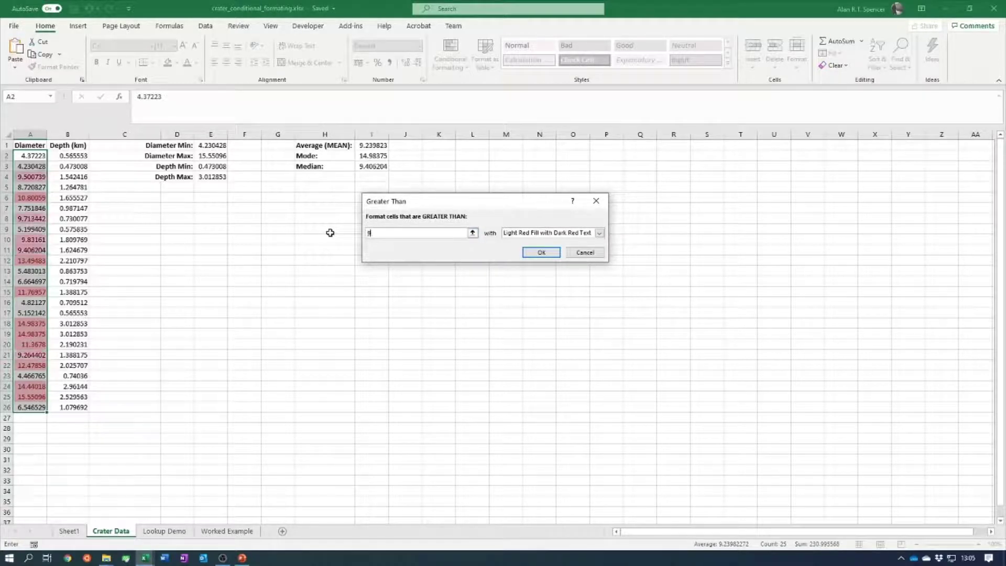
type(".9999999999999999999999")
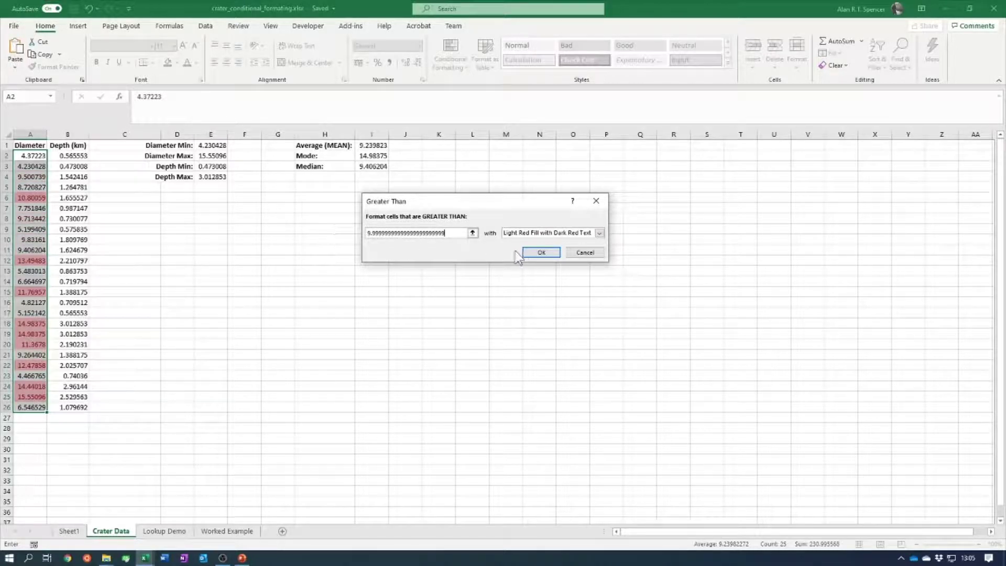
- Give the Greater Than rule Green Fill with Dark Green Text and apply it to the diameters
left_click(600, 232)
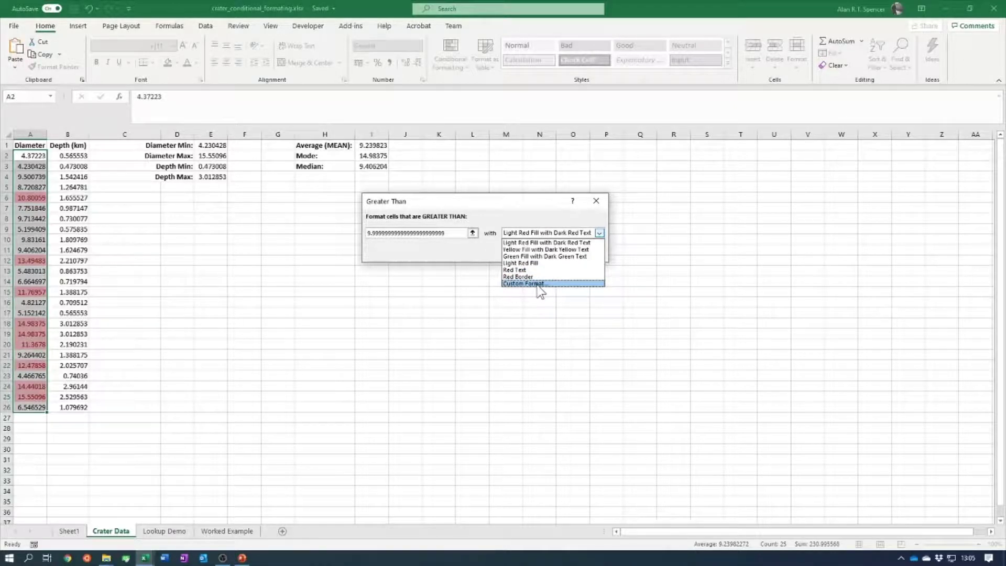
left_click(565, 256)
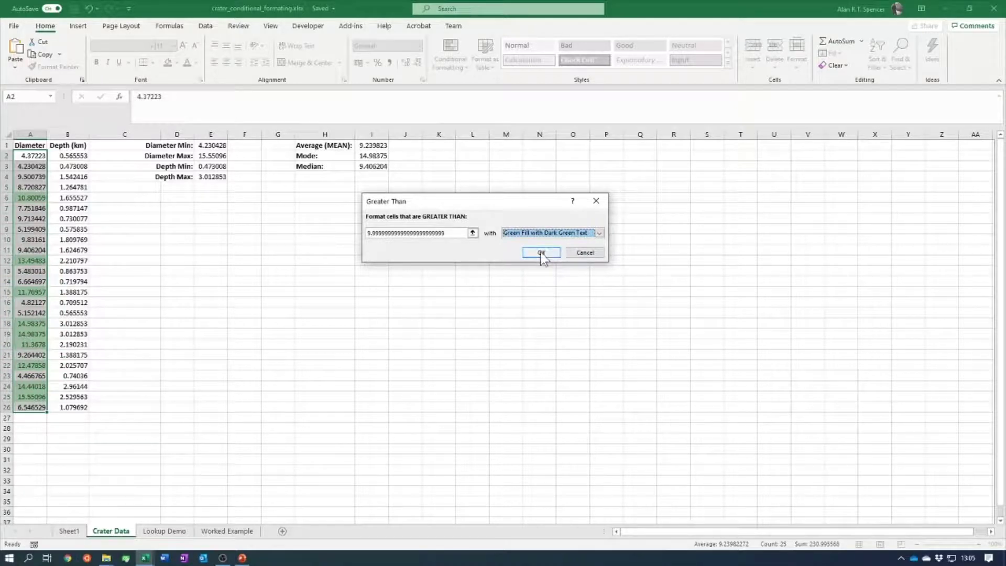
left_click(540, 253)
- Check individual diameters in column A that the Greater Than rule highlights in green
left_click(161, 233)
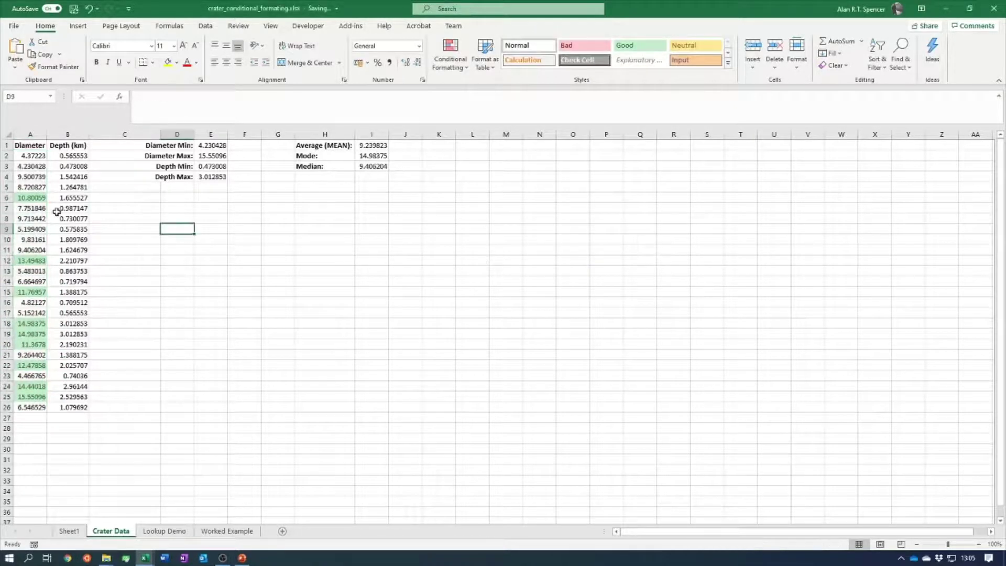
left_click(36, 198)
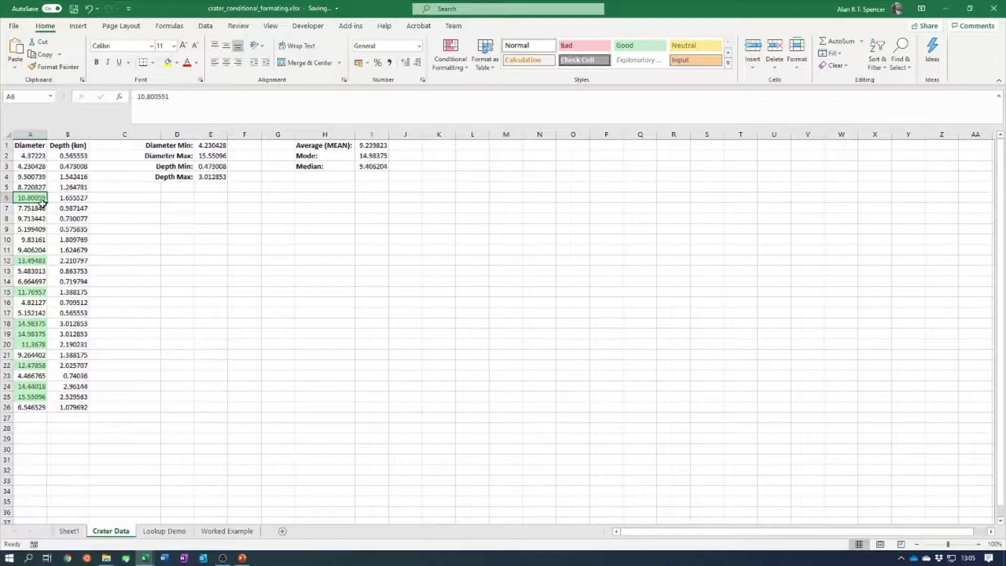
left_click(41, 262)
left_click(41, 292)
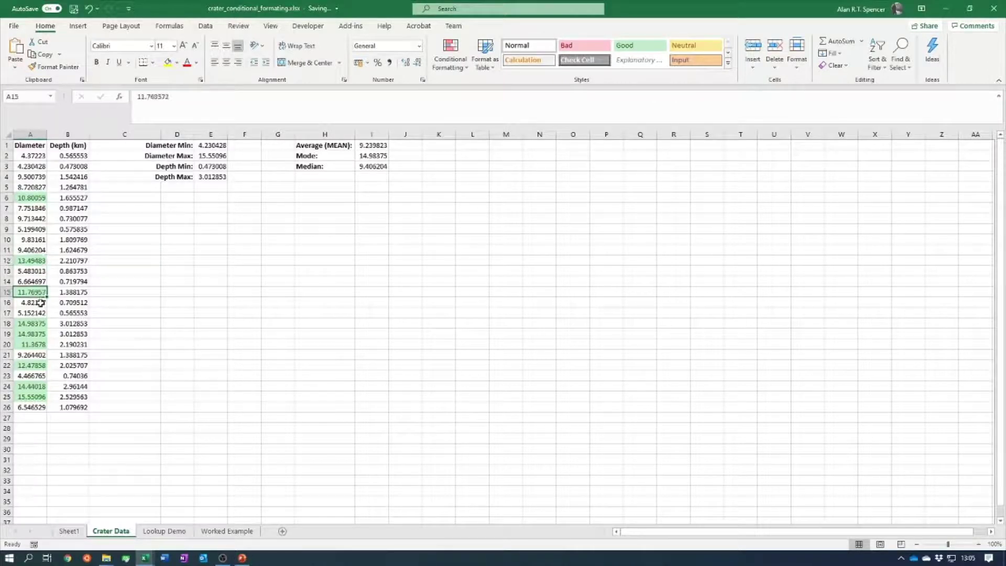
left_click(42, 324)
left_click(41, 344)
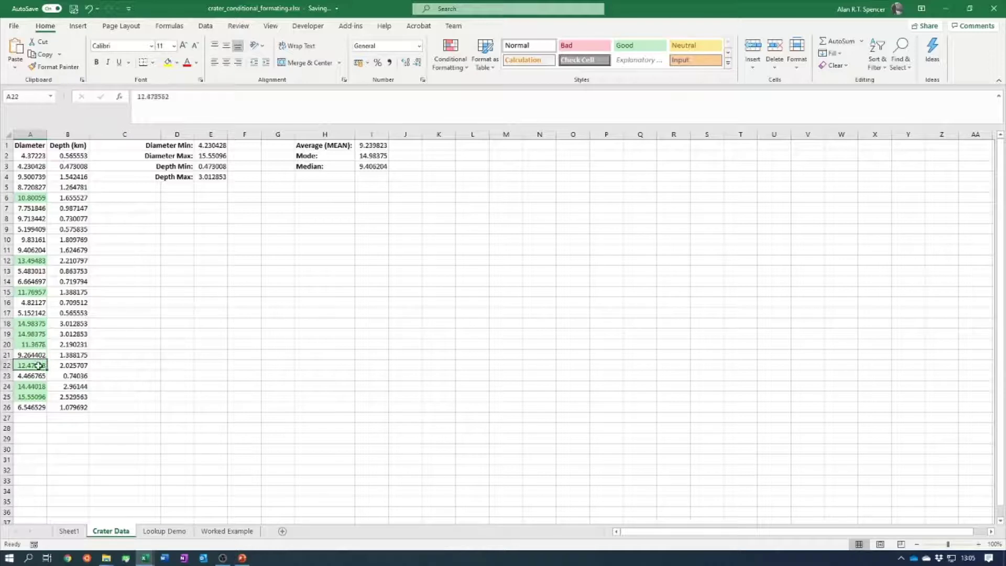
left_click(178, 344)
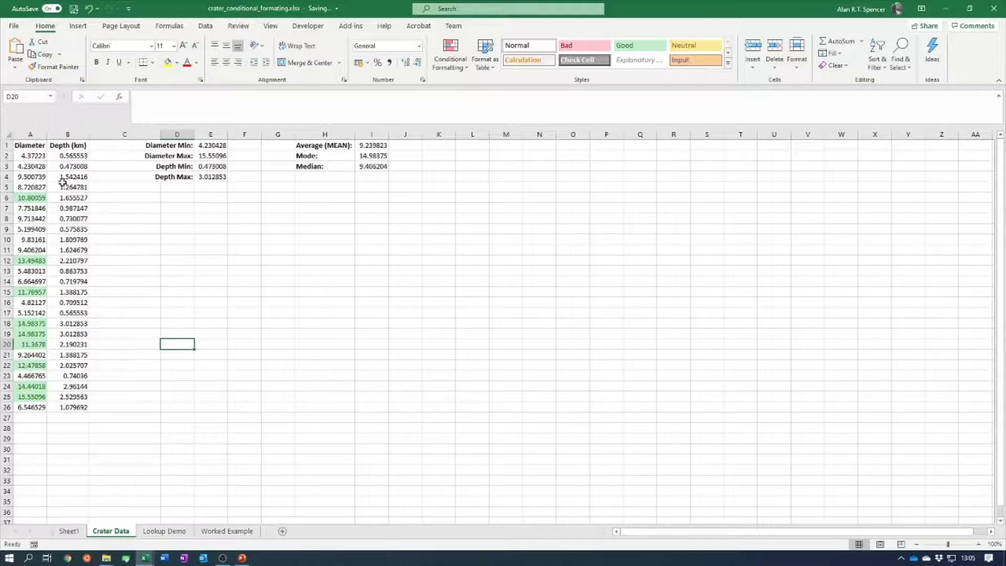
- Add a Less Than 5 highlight rule to the diameters in A2:A26 with Light Red Fill with Dark Red Text
left_click_drag(35, 156, 32, 408)
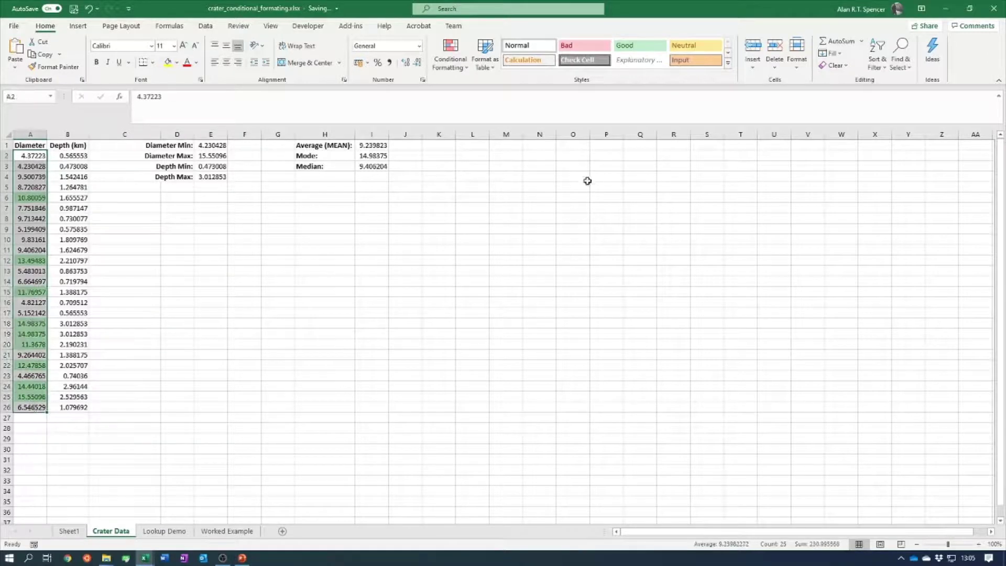
left_click(461, 68)
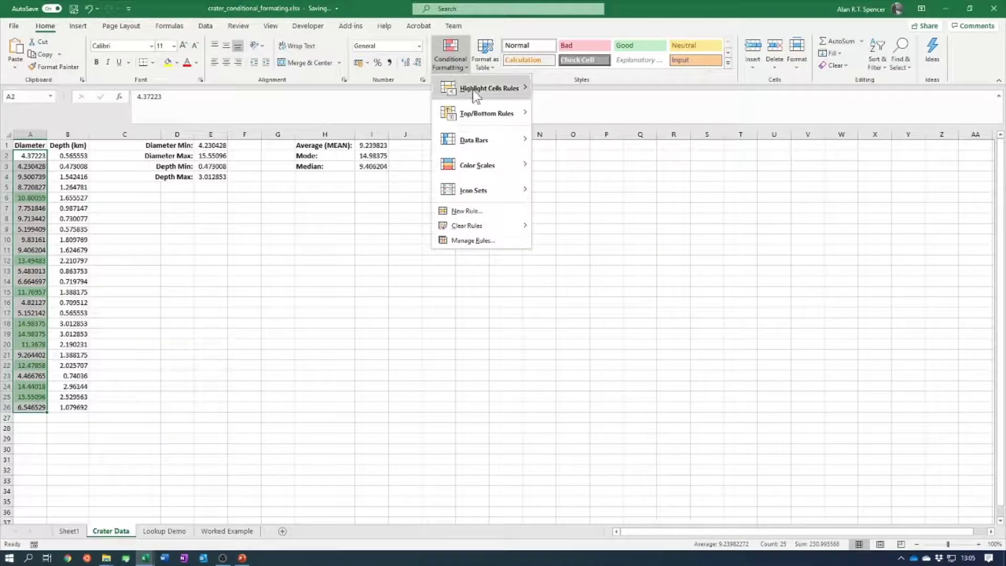
mouse_move(473, 90)
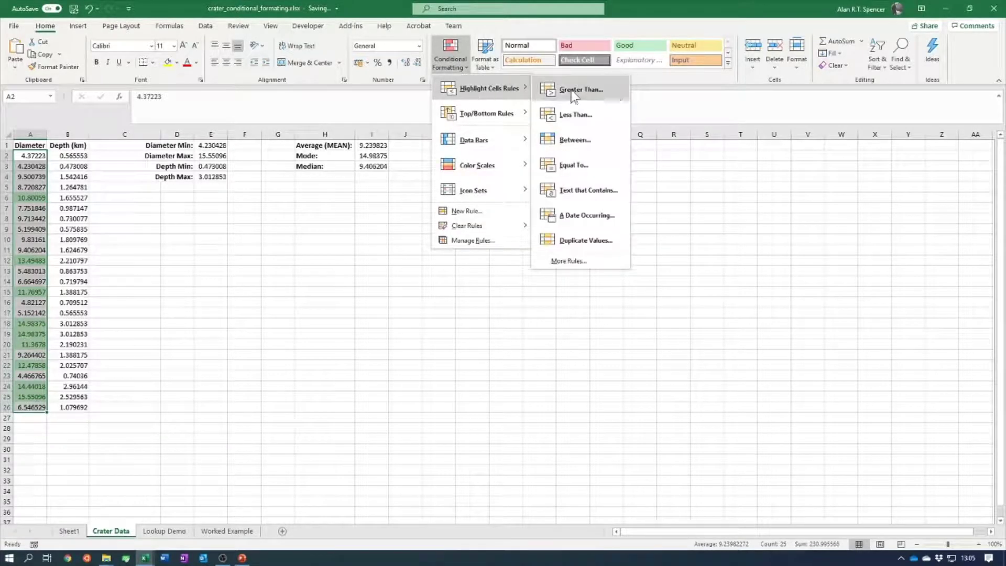
left_click(606, 114)
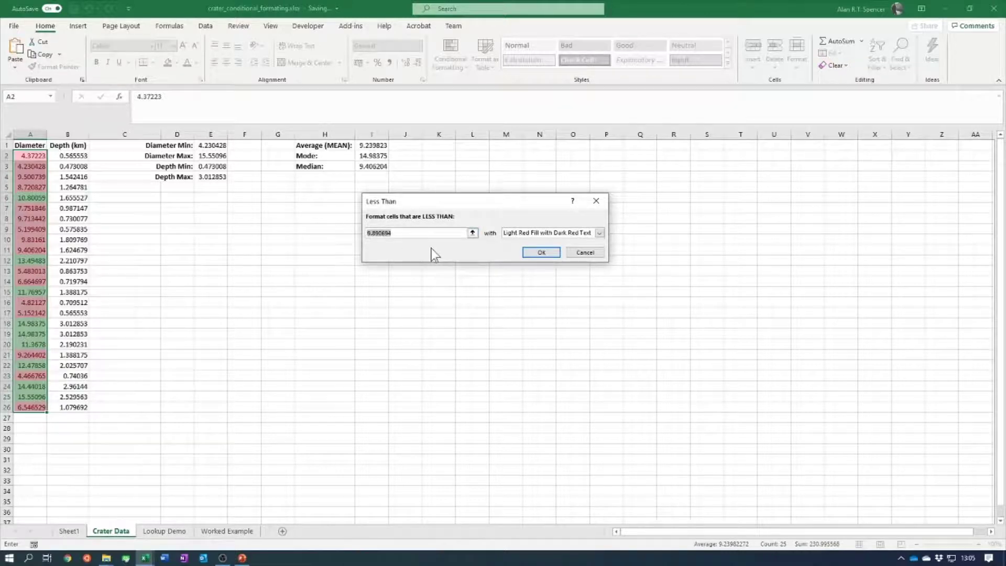
type("5")
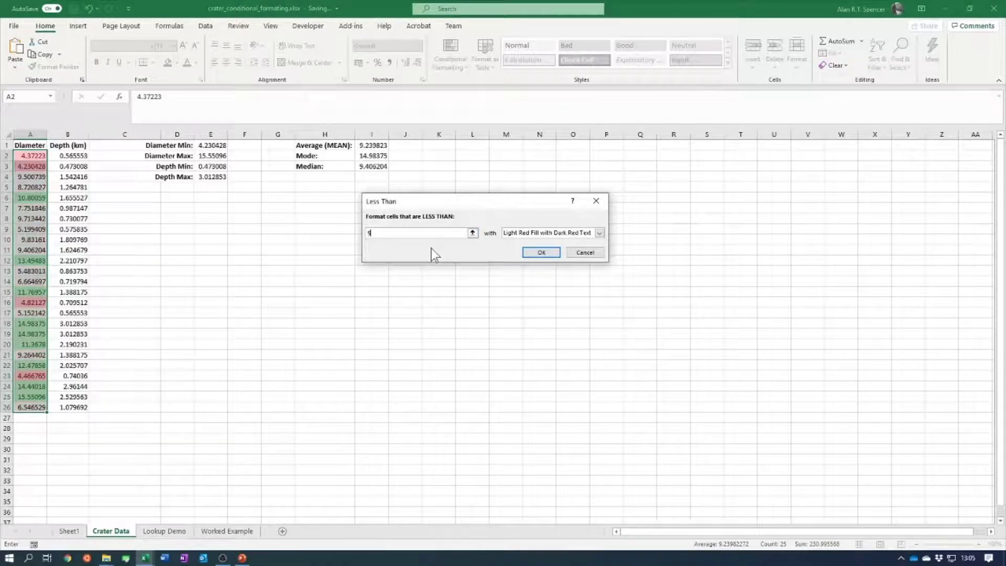
left_click(598, 233)
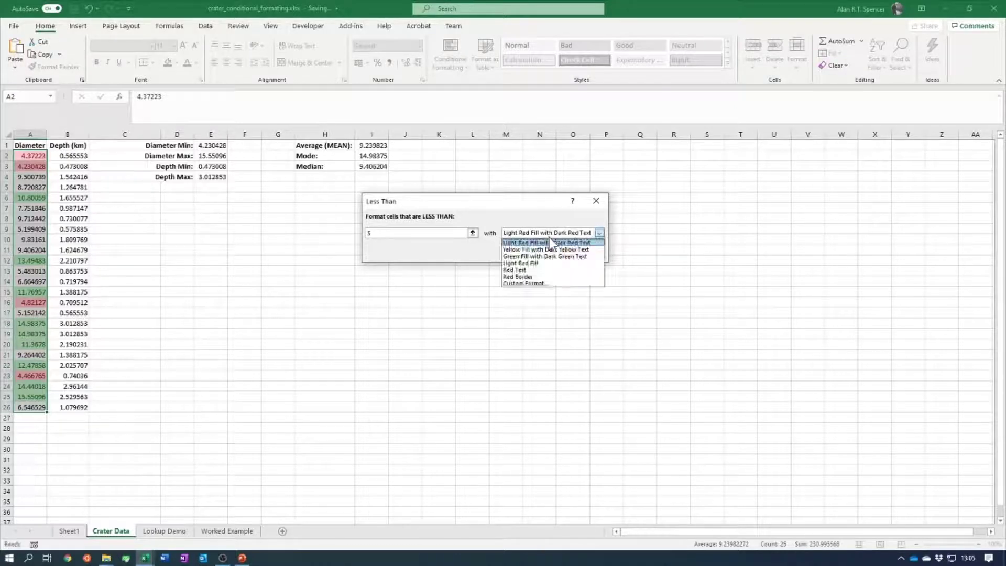
left_click(570, 243)
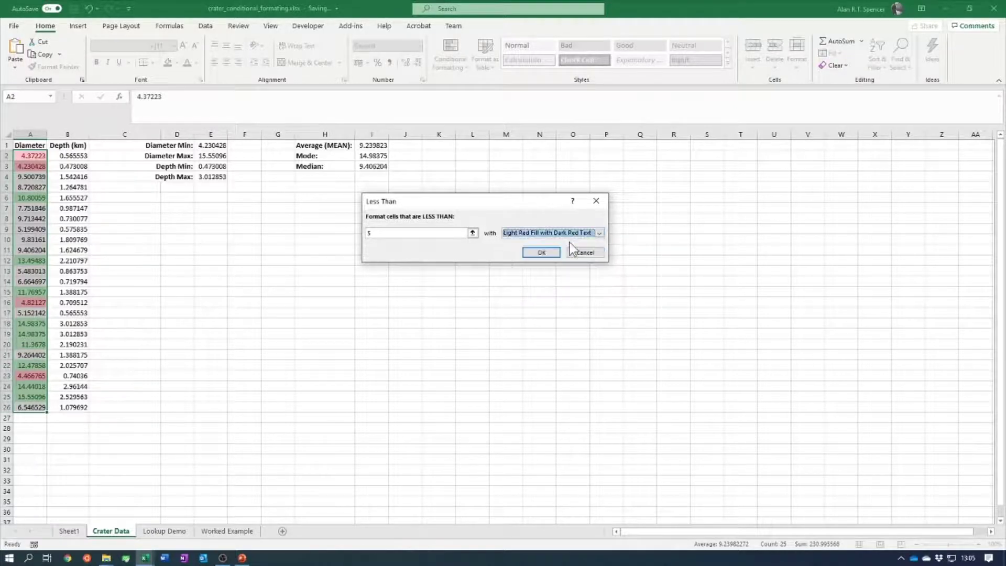
left_click(542, 252)
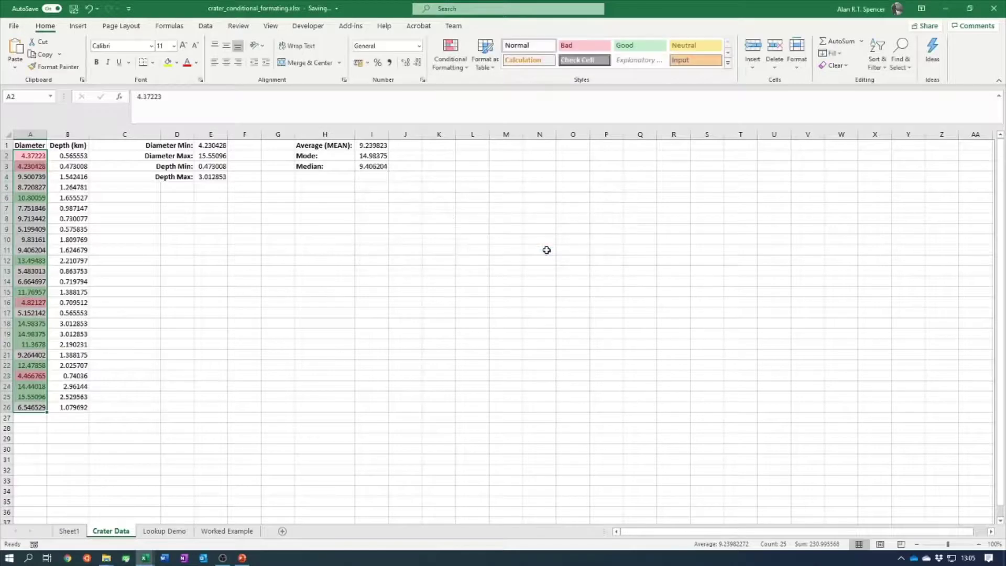
- Check individual diameters in column A that the Less Than rule highlights in red
left_click(182, 241)
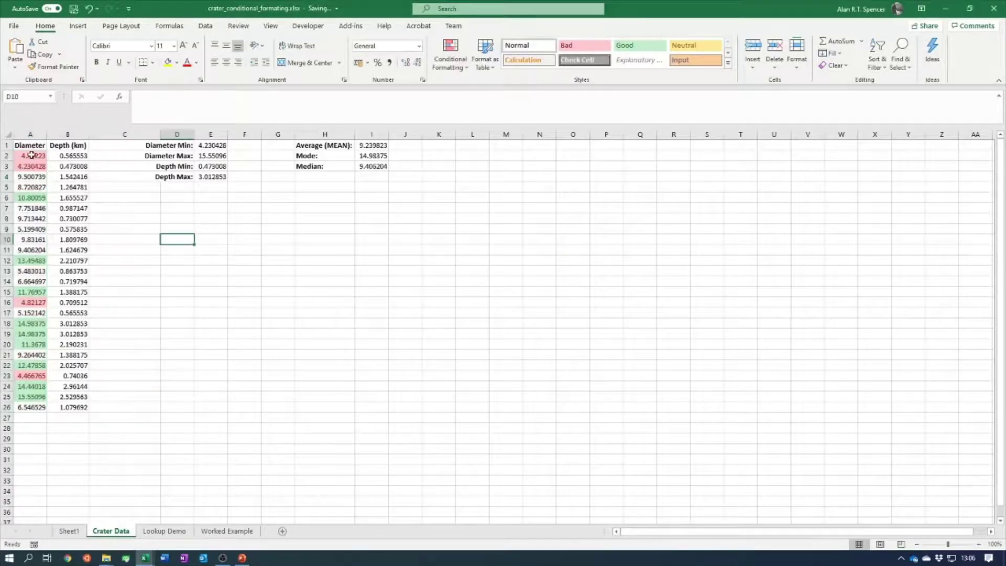
left_click(38, 375)
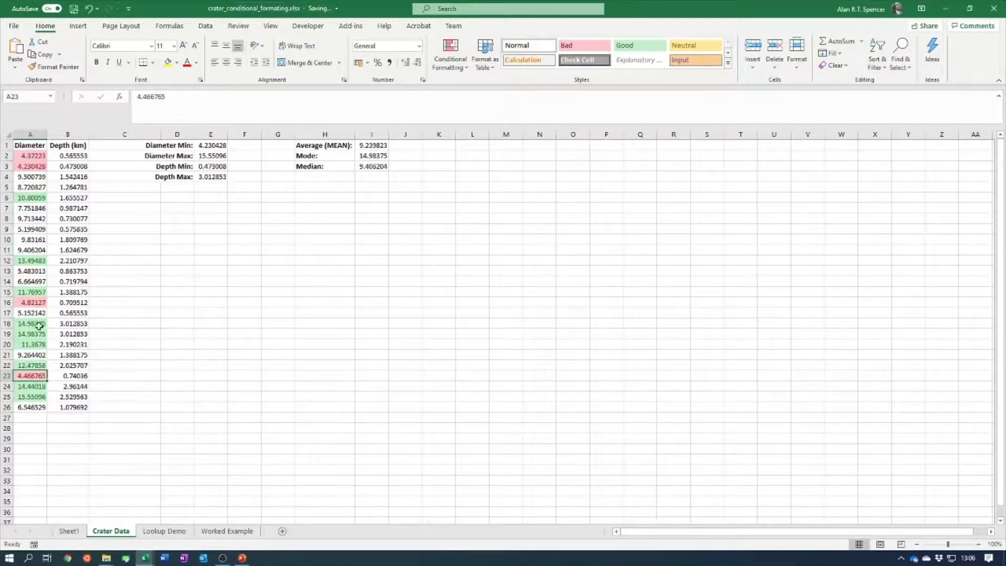
left_click(38, 302)
left_click(31, 166)
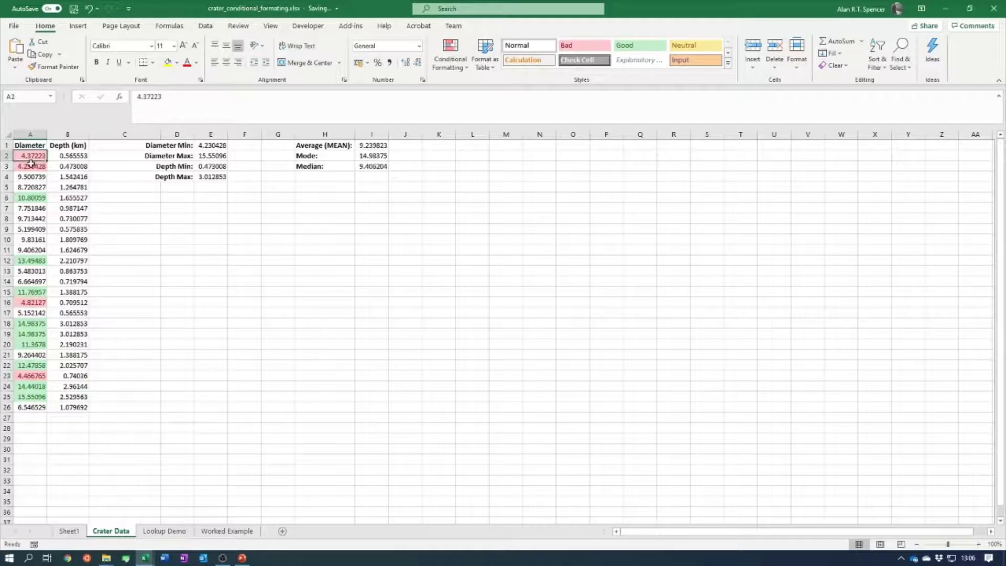
left_click(327, 259)
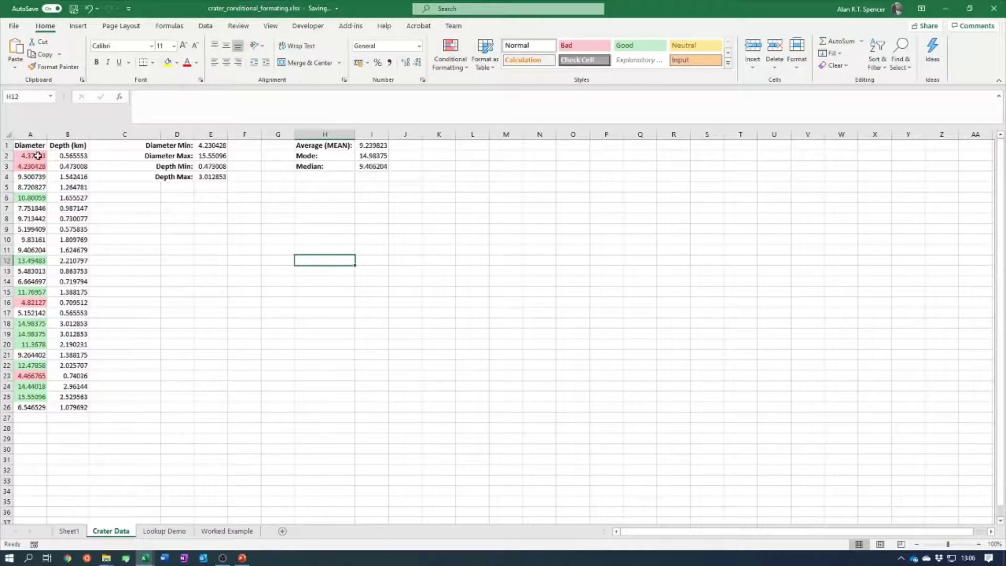
- Open the Conditional Formatting Rules Manager for the diameters in A2:A26 to review their rules
left_click_drag(35, 156, 40, 408)
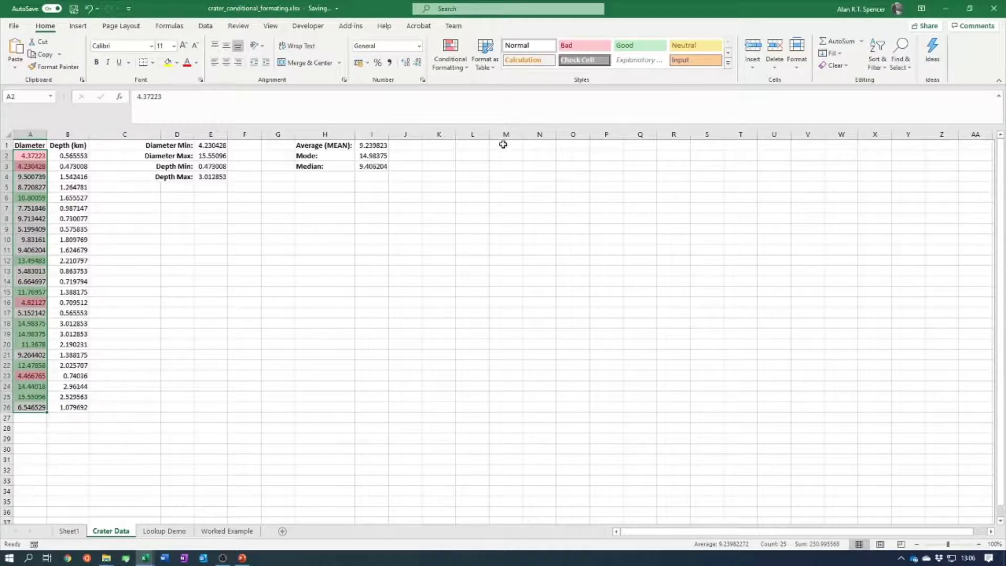
left_click(464, 70)
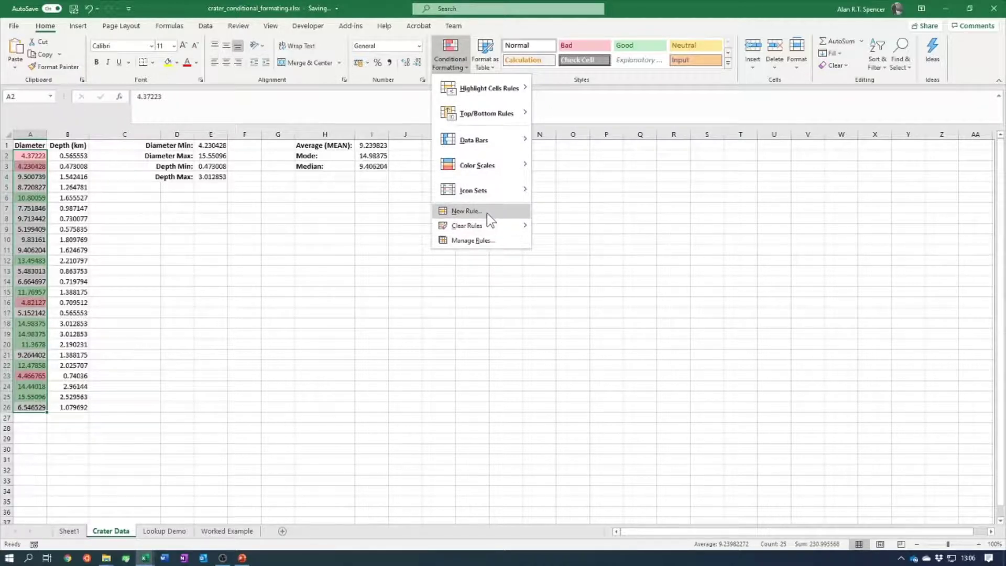
mouse_move(483, 226)
left_click(493, 243)
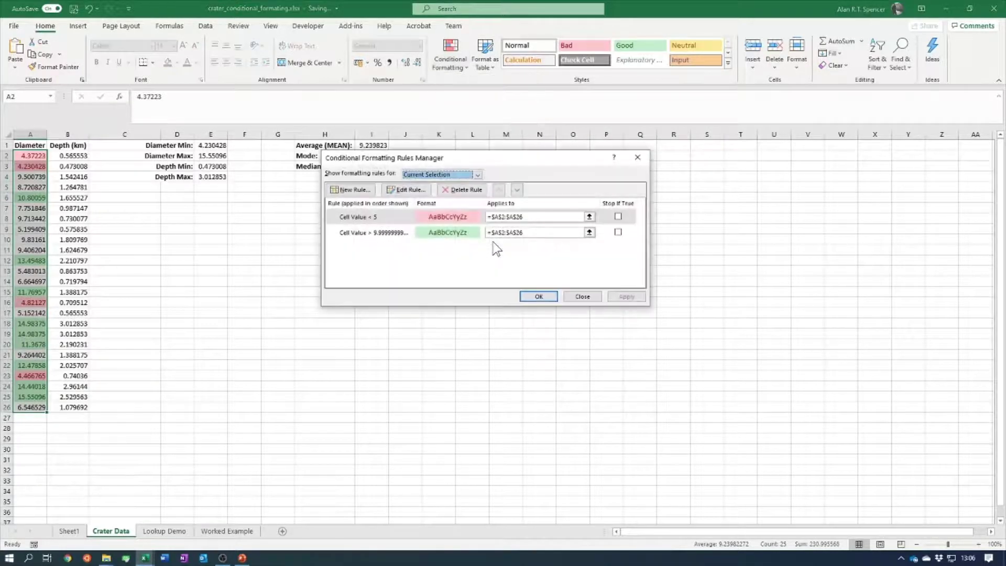
left_click_drag(546, 217, 532, 196)
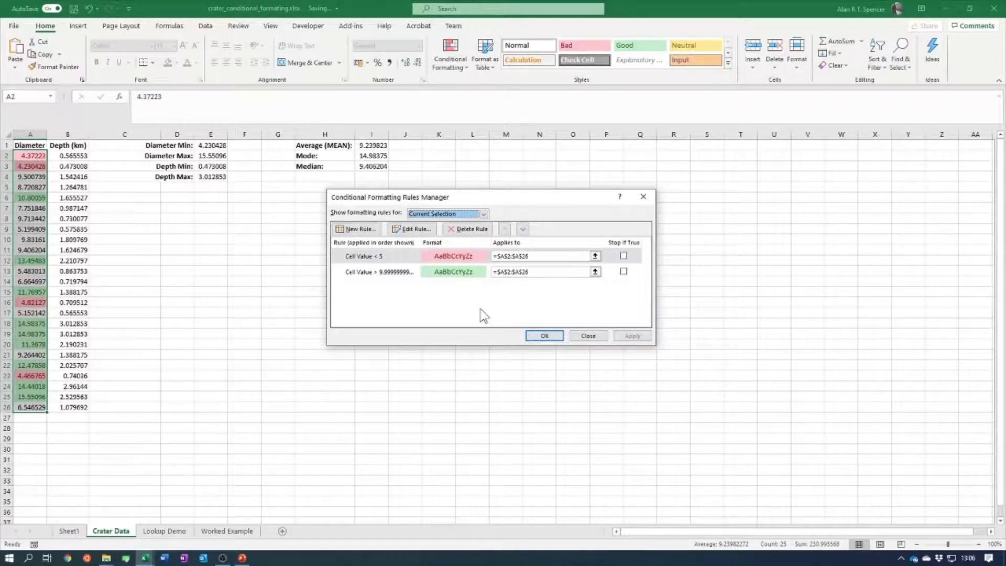
- Move the Cell Value < 5 rule below the greater-than rule and return it to first place
left_click(370, 272)
left_click(371, 257)
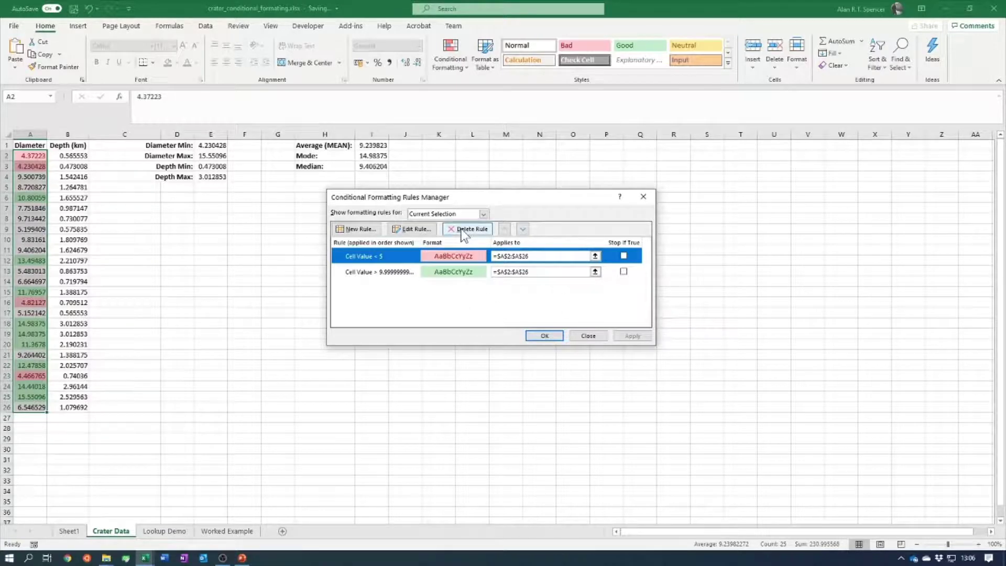
left_click(523, 229)
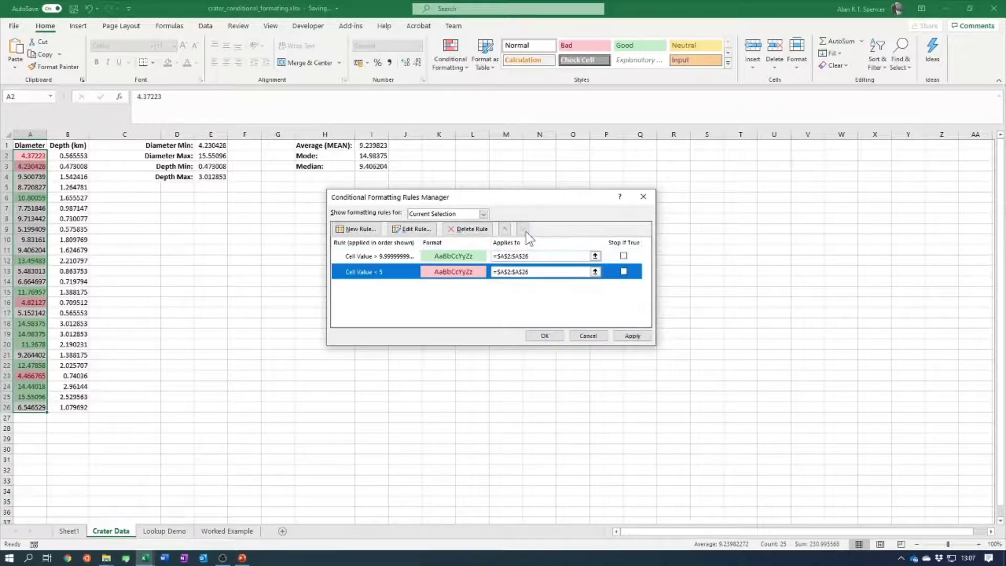
left_click(505, 229)
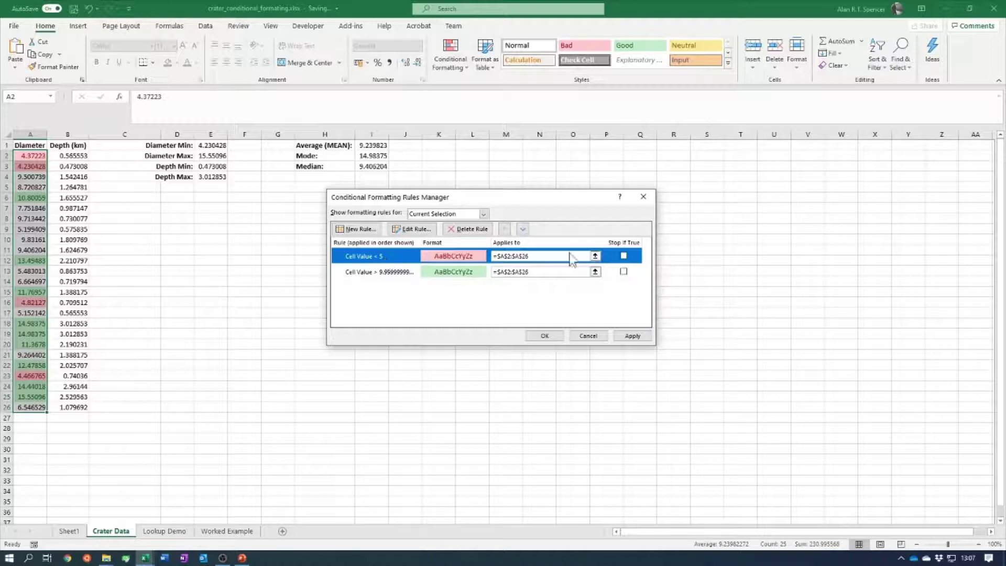
- Turn on Stop If True for the Cell Value < 5 rule and switch it back off
left_click(624, 256)
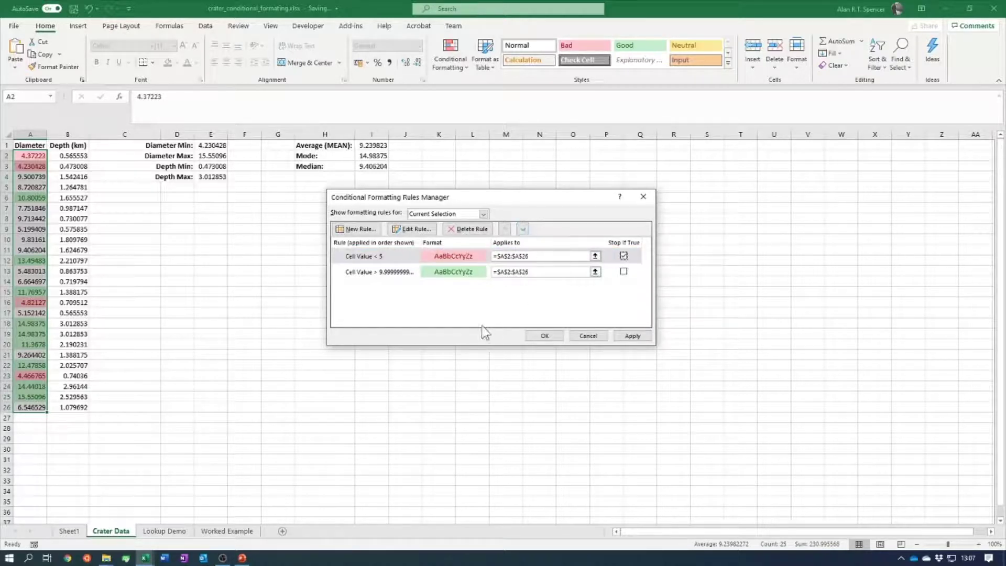
left_click(624, 256)
- Extend the Cell Value < 5 rule's range to $A$2:$B$26 to include the depths, and apply the change
left_click(536, 256)
left_click_drag(497, 256, 530, 257)
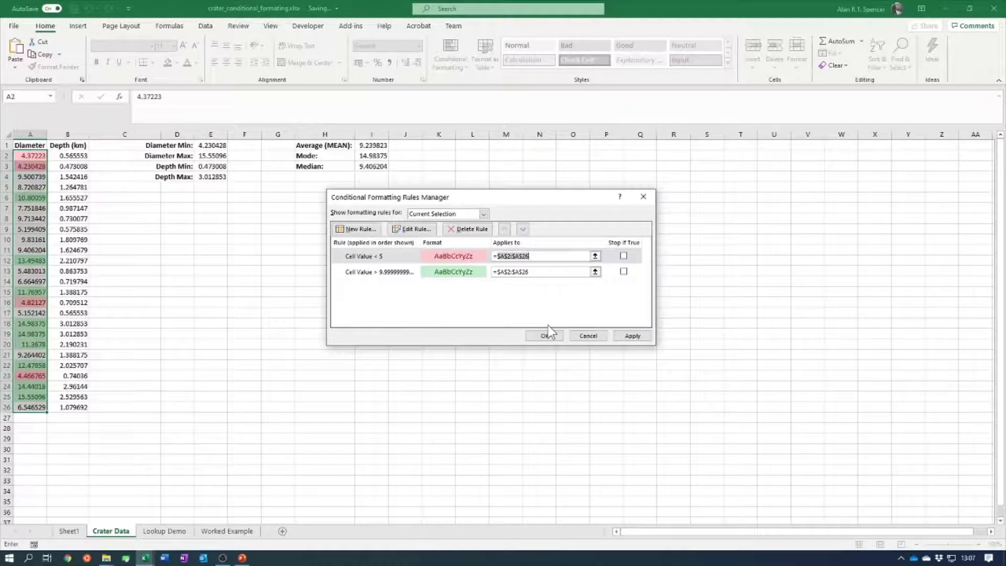
left_click(595, 256)
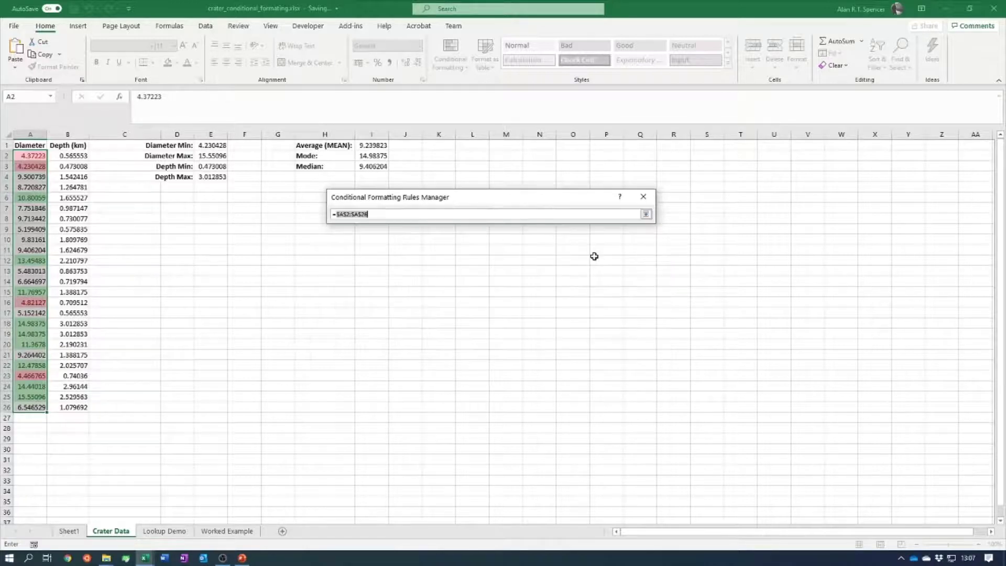
left_click(72, 156)
left_click_drag(71, 156, 11, 410)
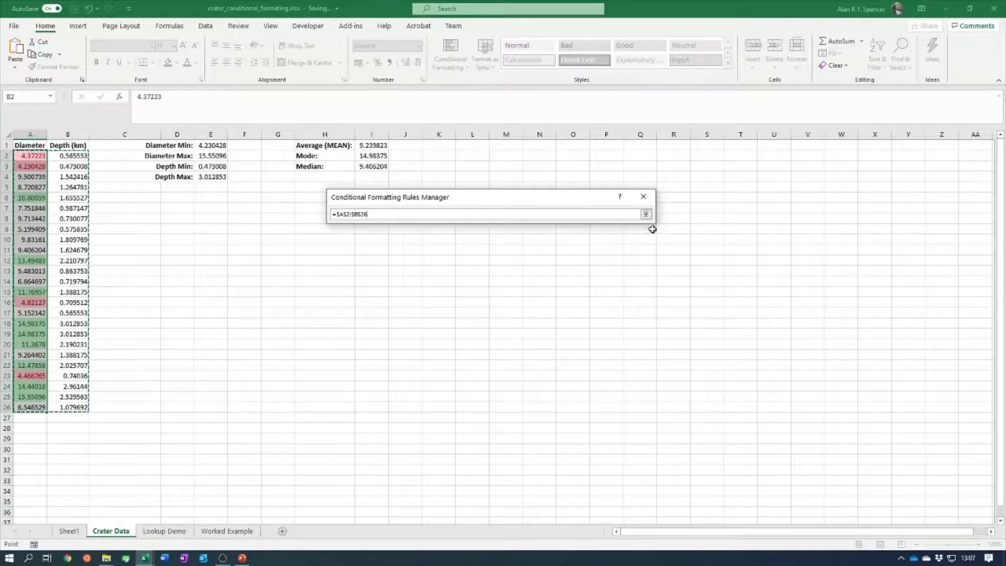
left_click(648, 215)
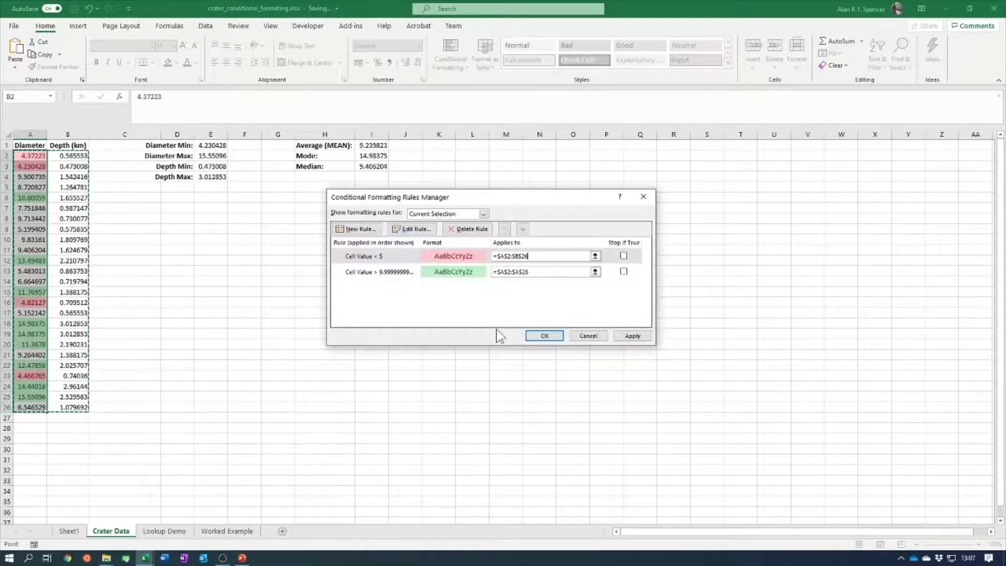
left_click(554, 272)
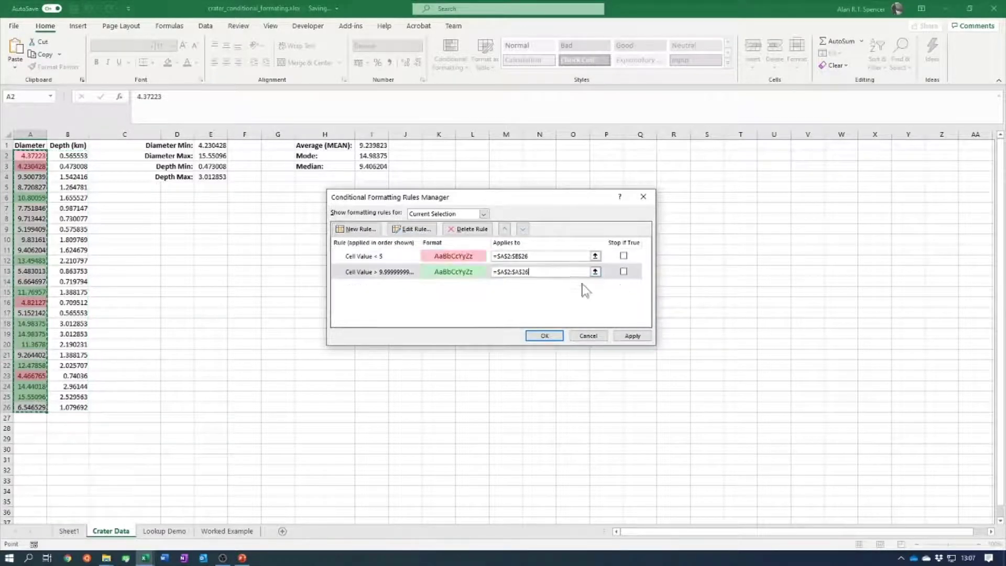
left_click(634, 337)
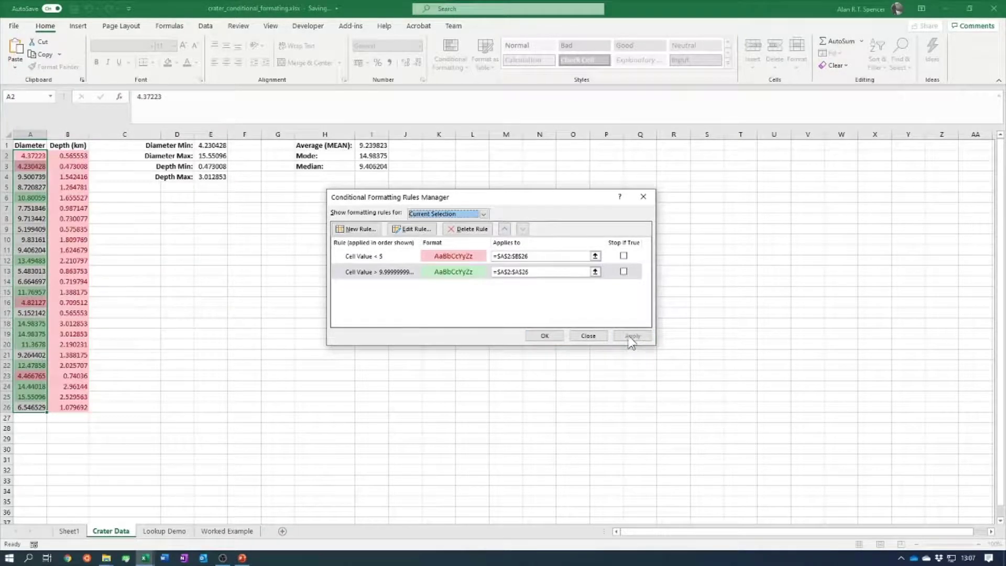
- Delete the Cell Value < 5 rule from the Conditional Formatting Rules Manager
left_click(577, 256)
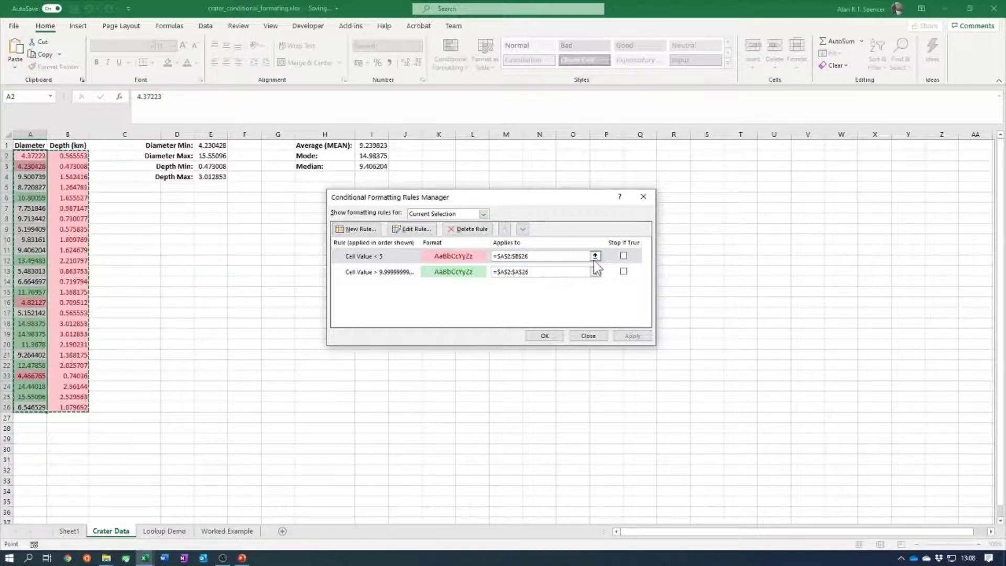
left_click(461, 272)
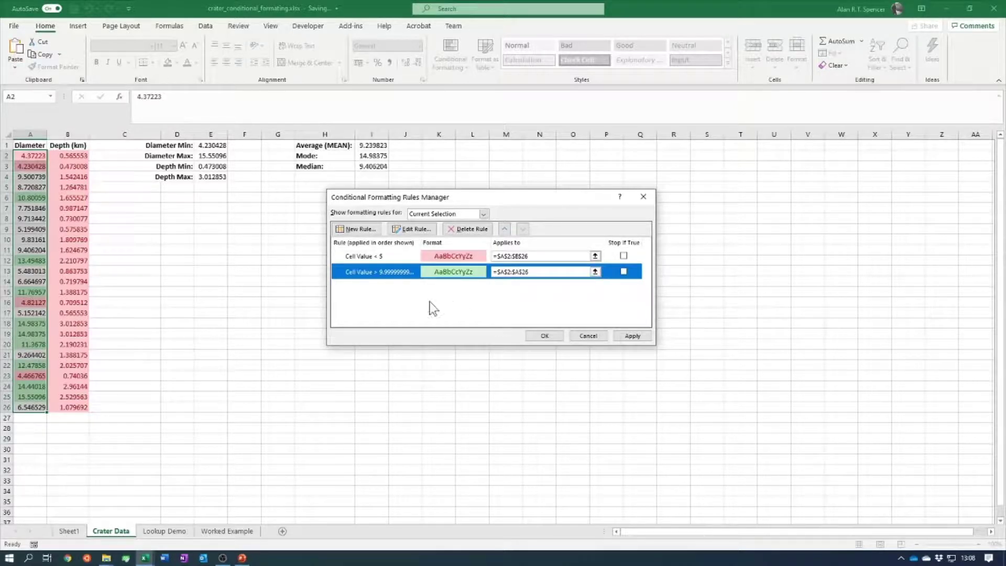
left_click(403, 255)
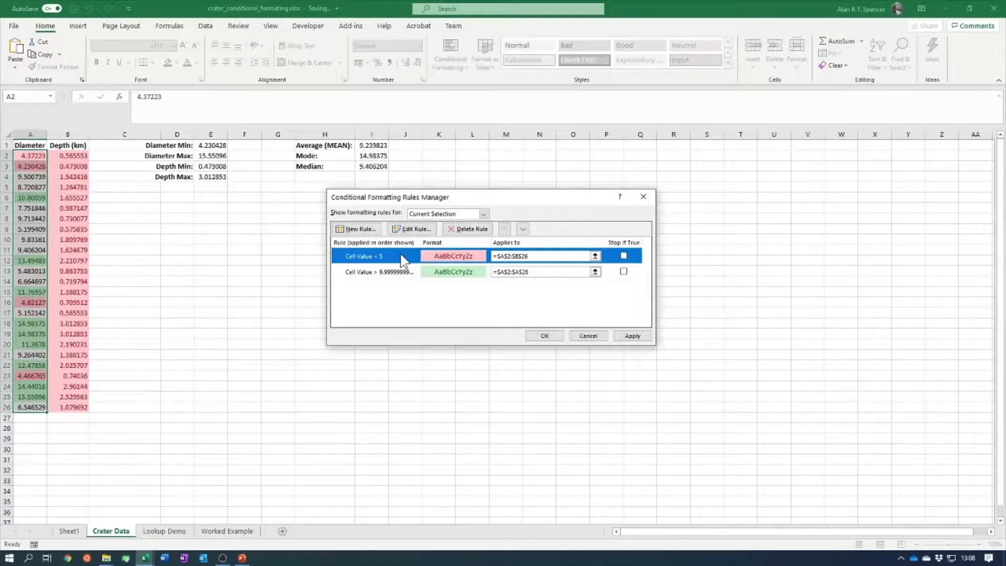
left_click(468, 229)
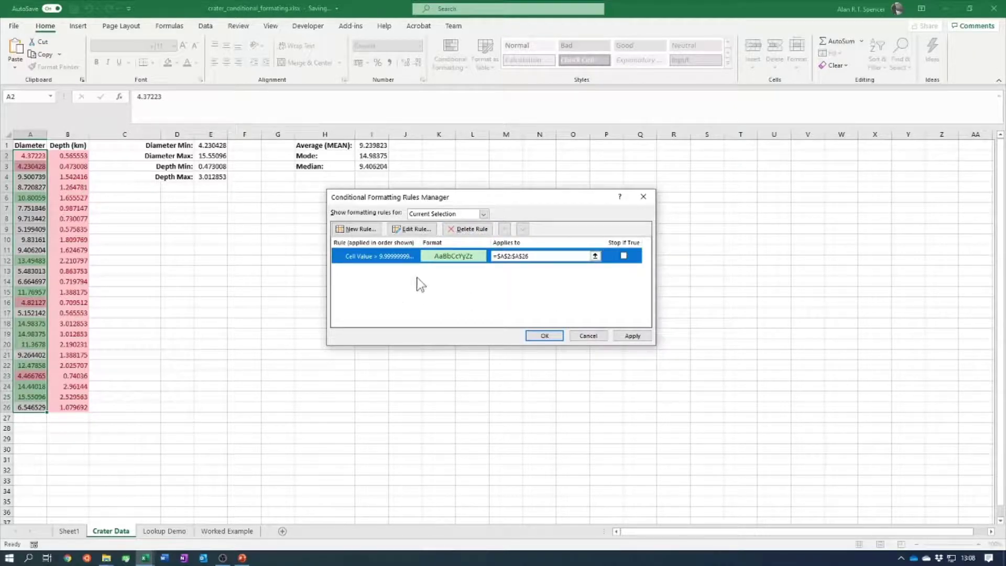
- Open the remaining greater-than rule for editing and review its condition options, keeping Cell Value and greater than
left_click(412, 229)
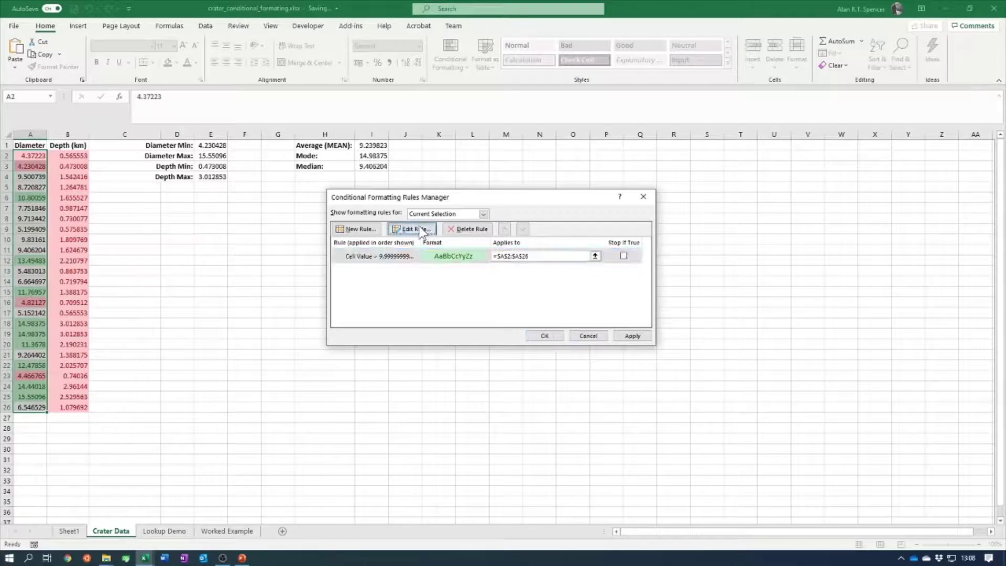
mouse_move(455, 177)
left_mouse_down()
mouse_move(450, 197)
mouse_move(457, 176)
left_mouse_up()
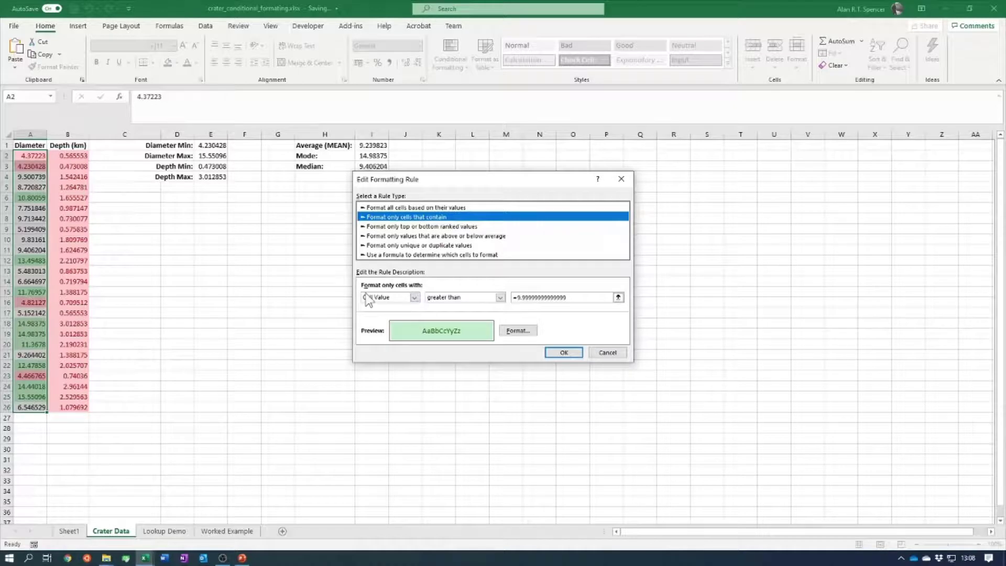
left_click(414, 297)
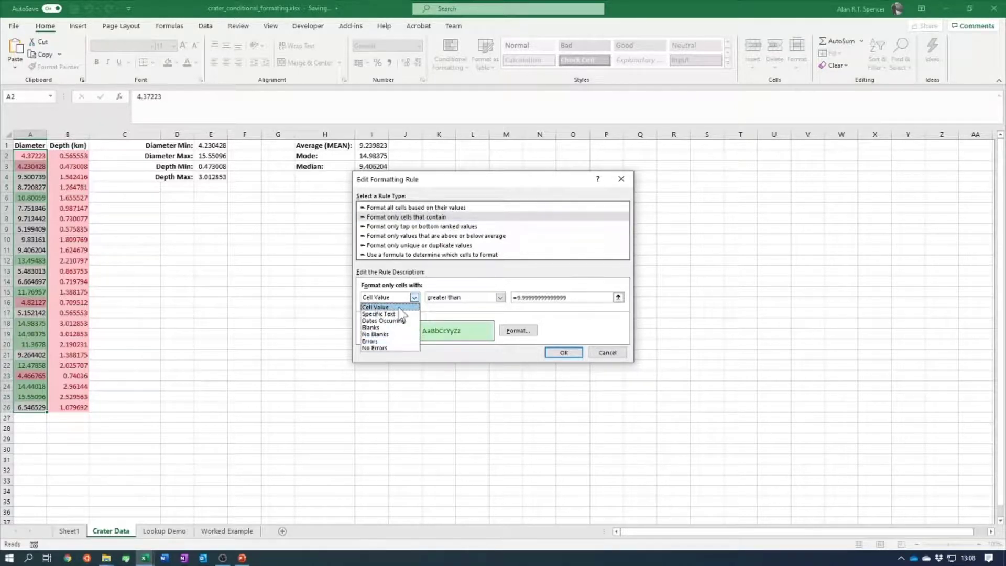
left_click(399, 307)
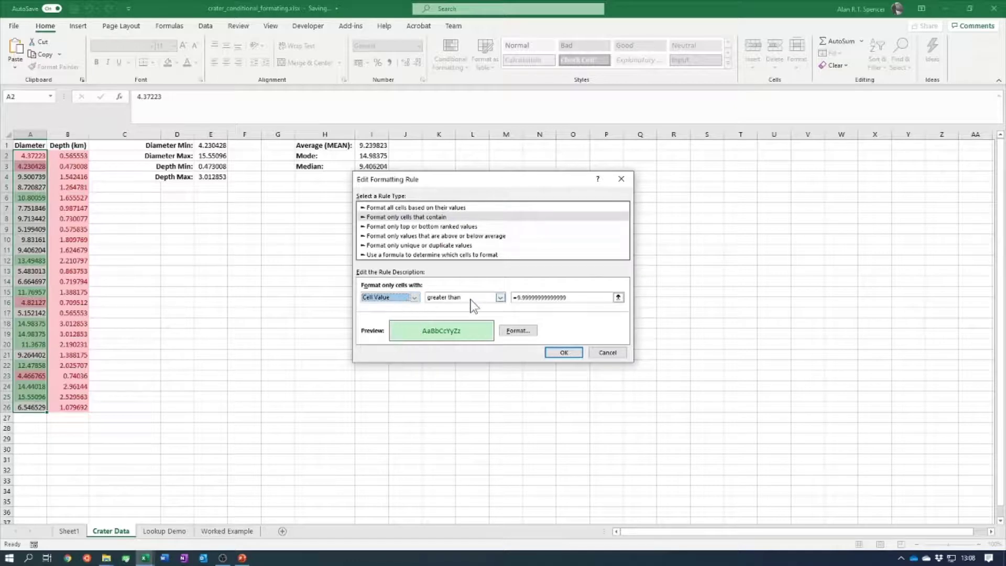
left_click(500, 297)
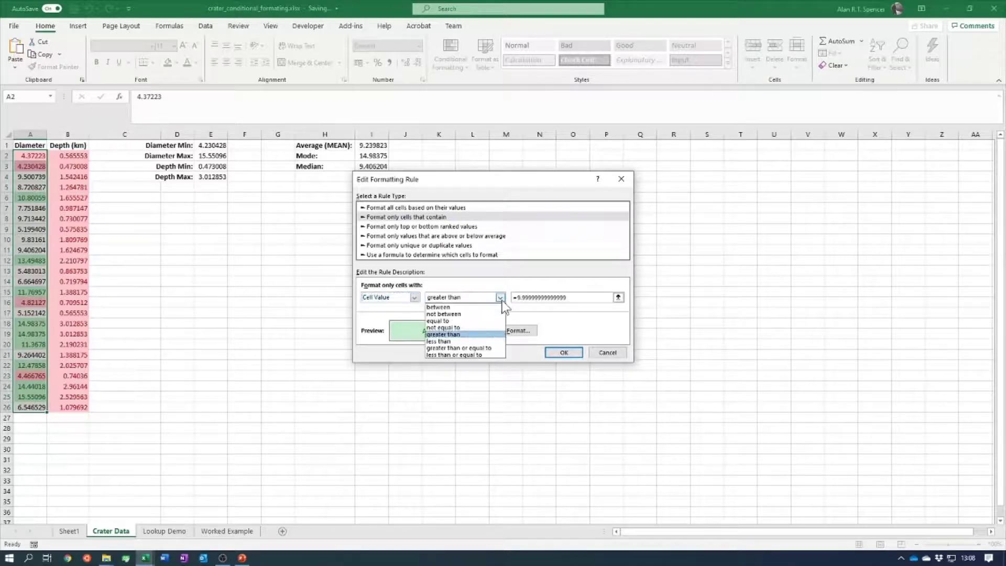
left_click(451, 334)
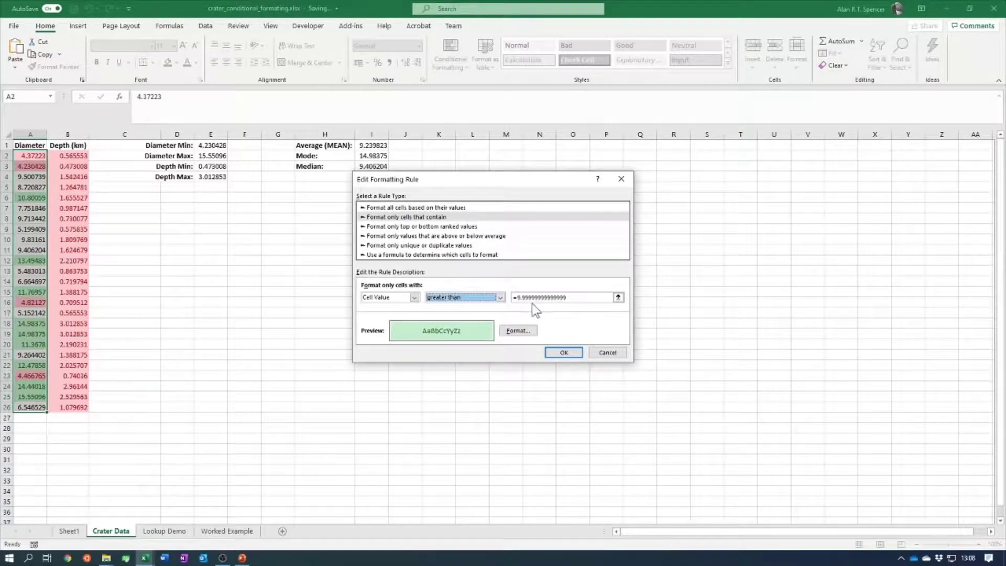
- Set the greater-than rule's comparison value to the Median cell $I$3 and apply the rule changes
left_click(593, 297)
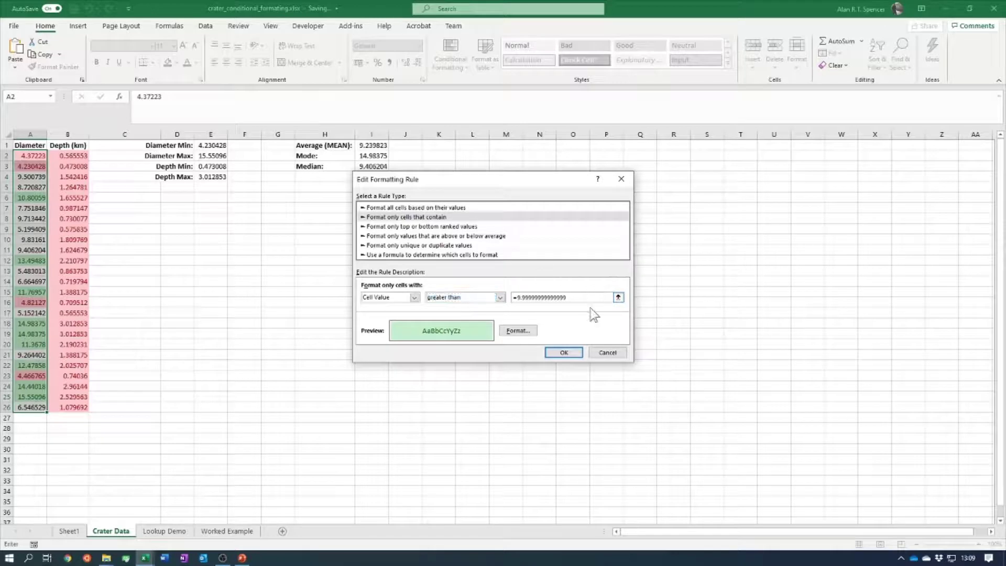
left_click_drag(580, 298, 517, 298)
left_click(618, 297)
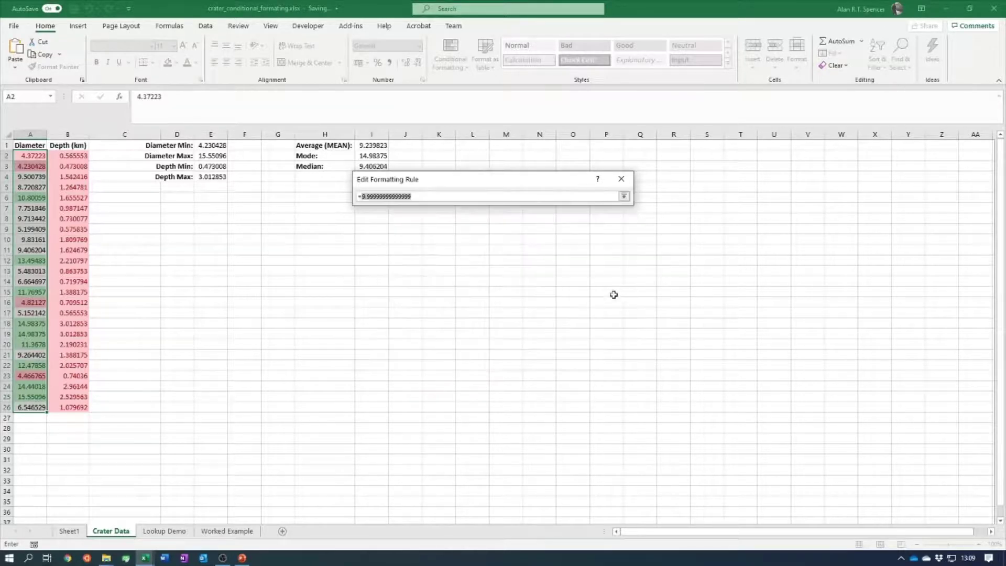
left_click(215, 155)
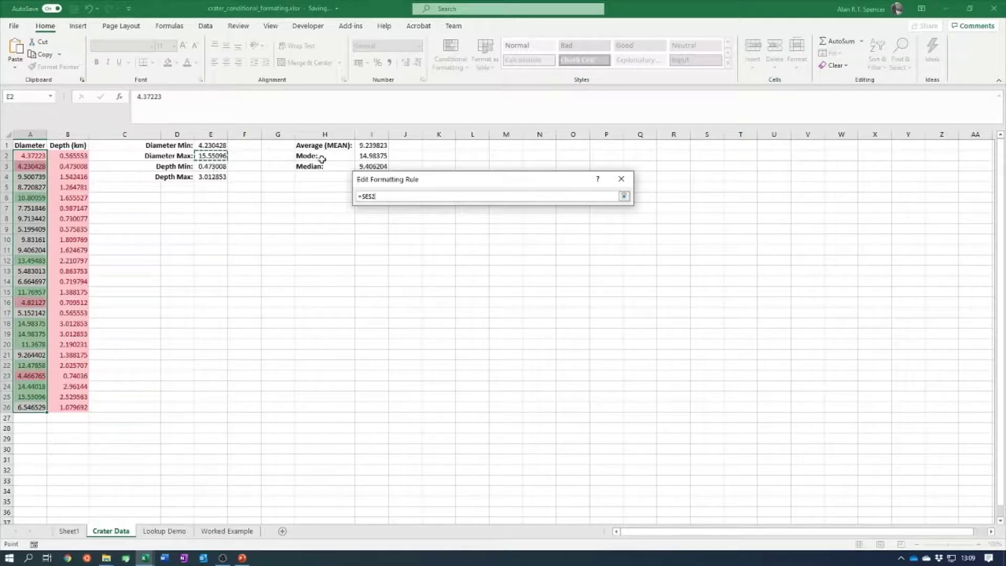
left_click(377, 166)
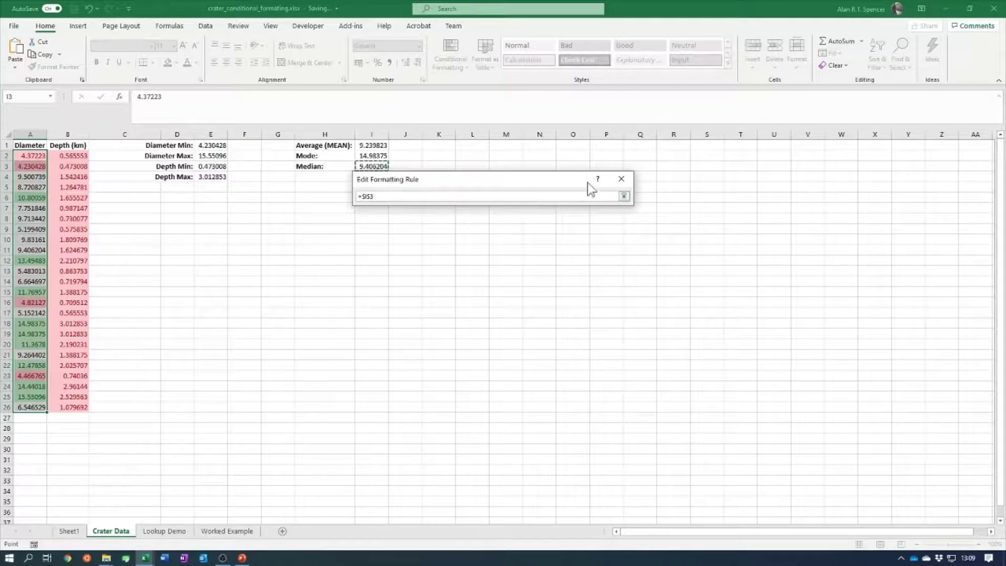
left_click(623, 196)
left_click_drag(530, 184, 502, 257)
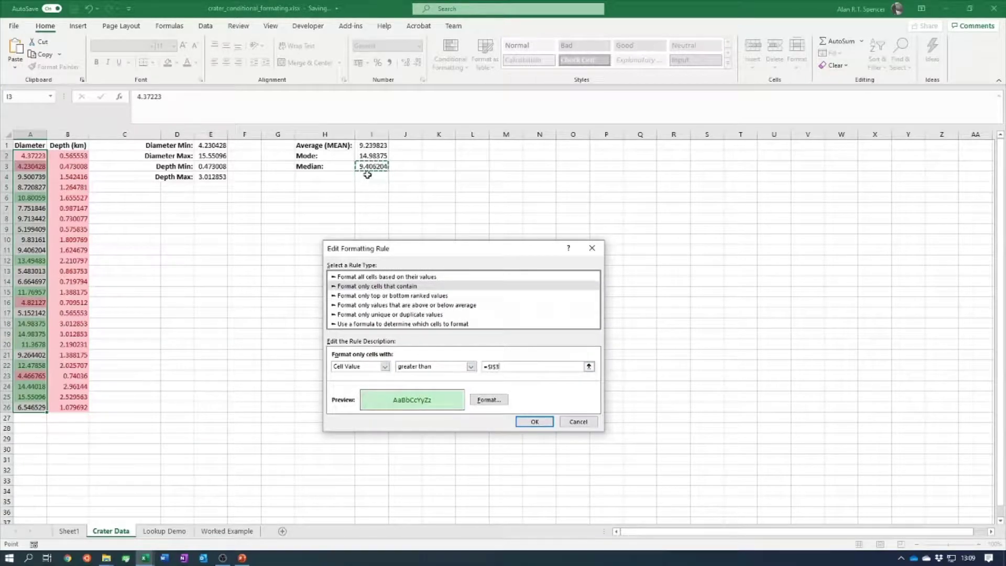
left_click(528, 422)
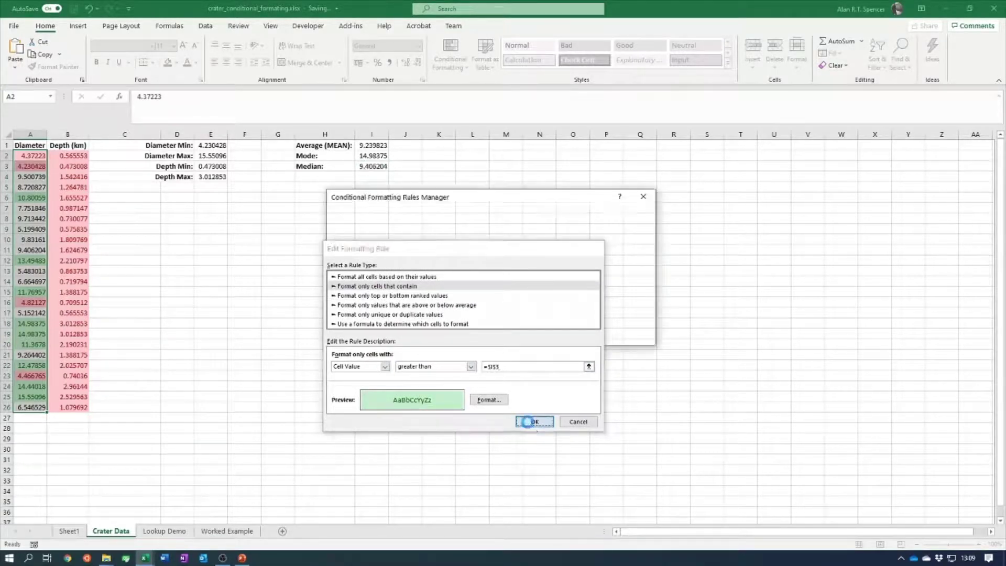
left_click(633, 336)
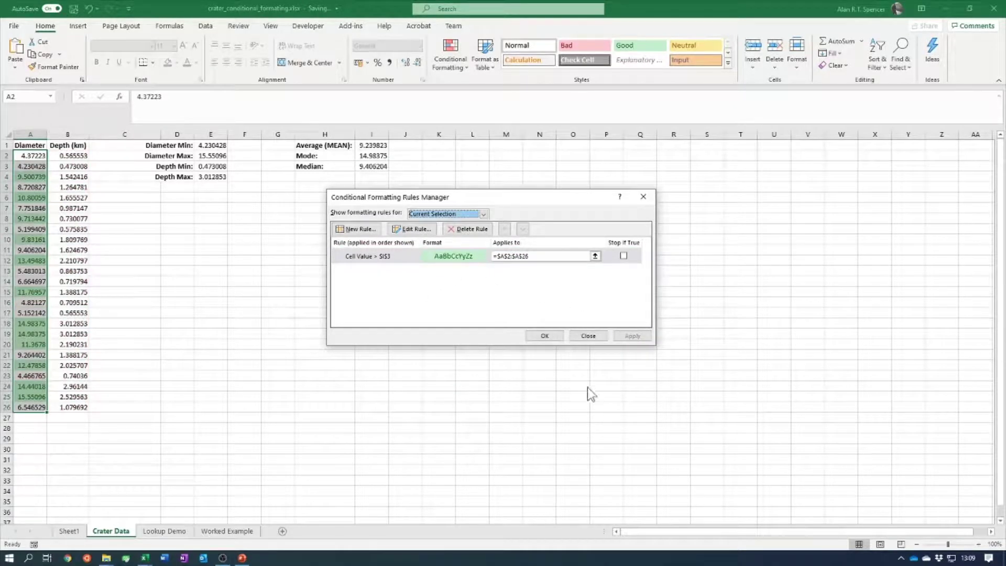
- Start a new rule for the diameters that formats all cells based on their values with a 3-Color Scale
left_click(396, 257)
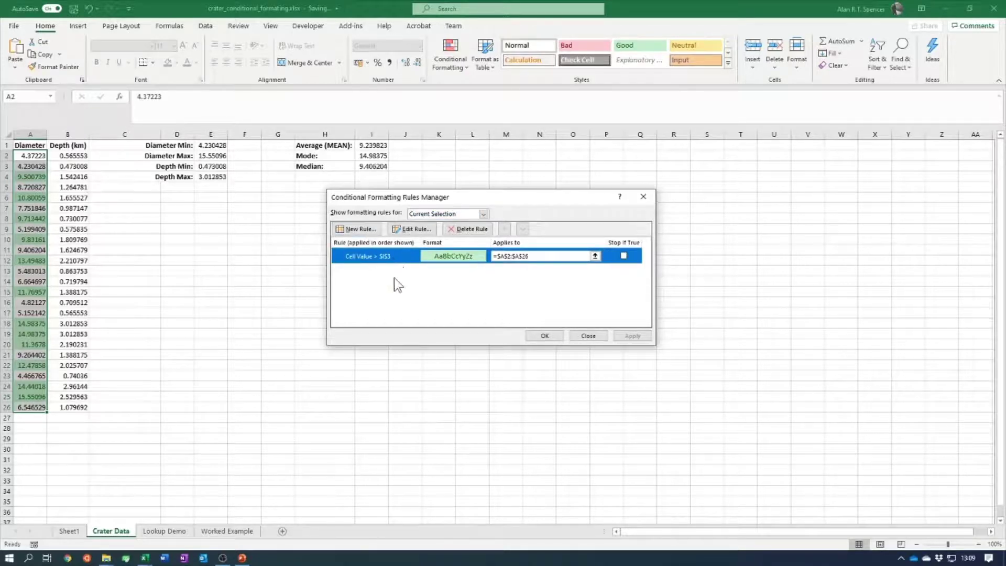
left_click(356, 229)
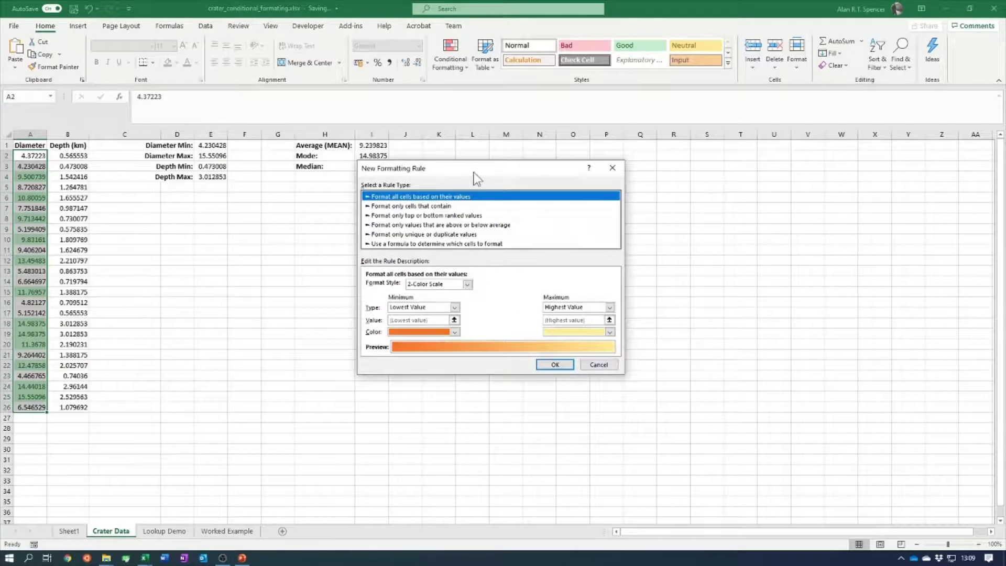
left_click_drag(472, 175, 448, 181)
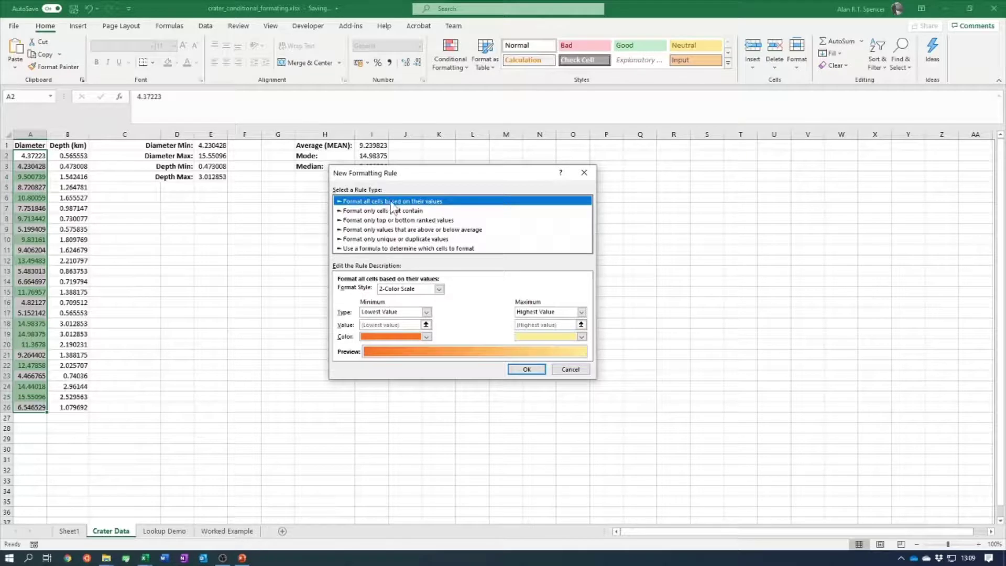
left_click(439, 288)
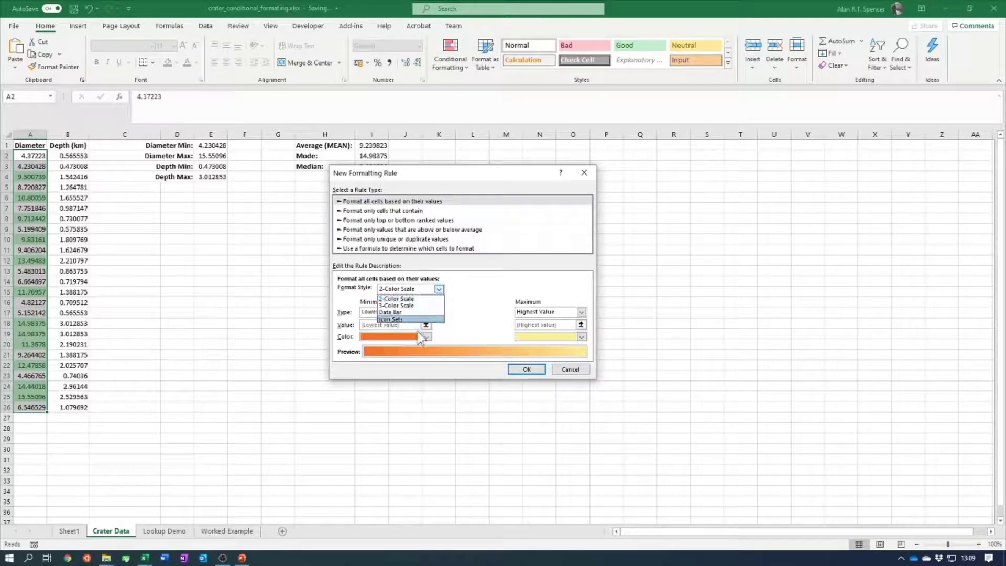
left_click(425, 299)
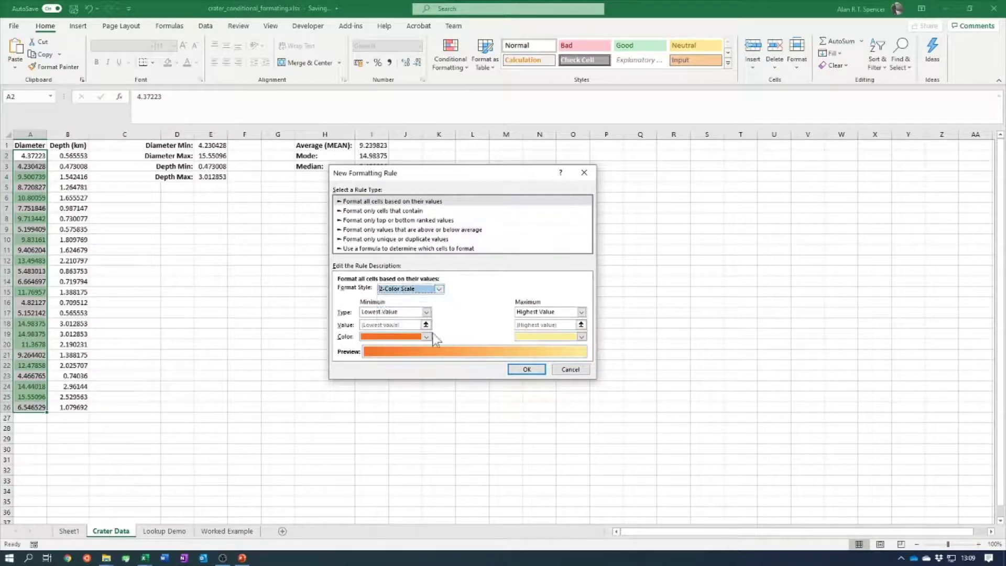
left_click(433, 292)
left_click(414, 306)
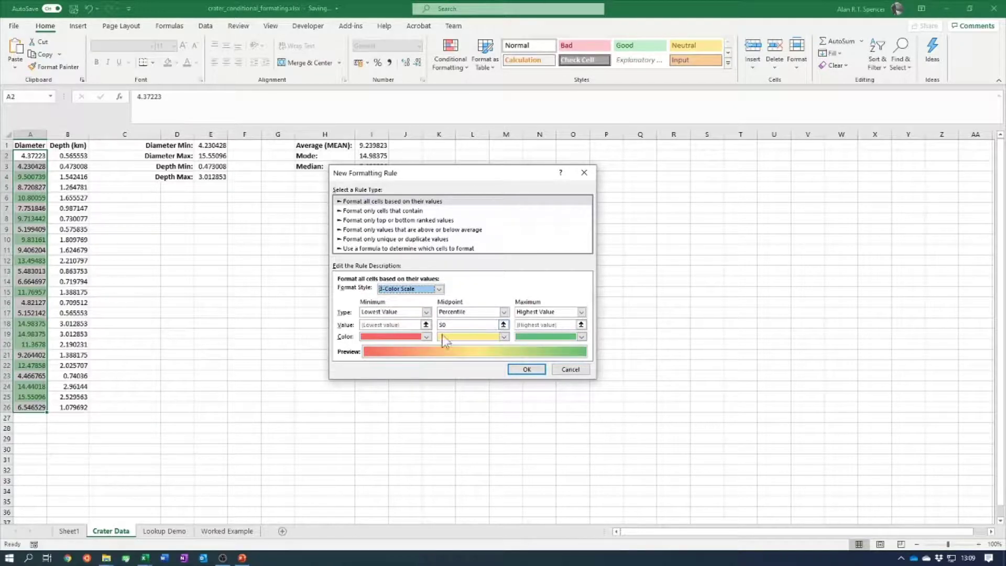
- Review the color scale's minimum, midpoint and maximum type options, keeping Lowest Value, Percentile and Highest Value
left_click(425, 312)
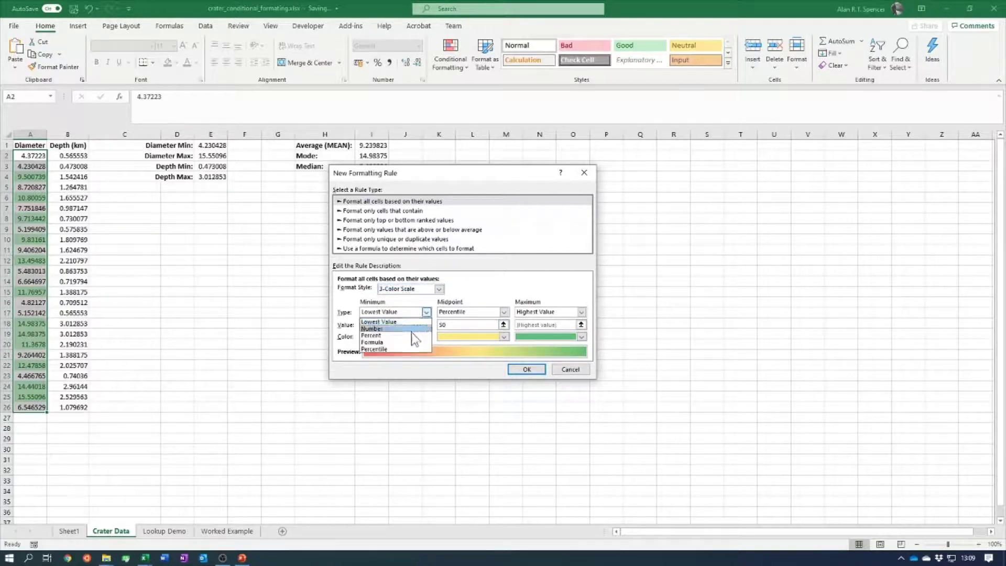
left_click(421, 322)
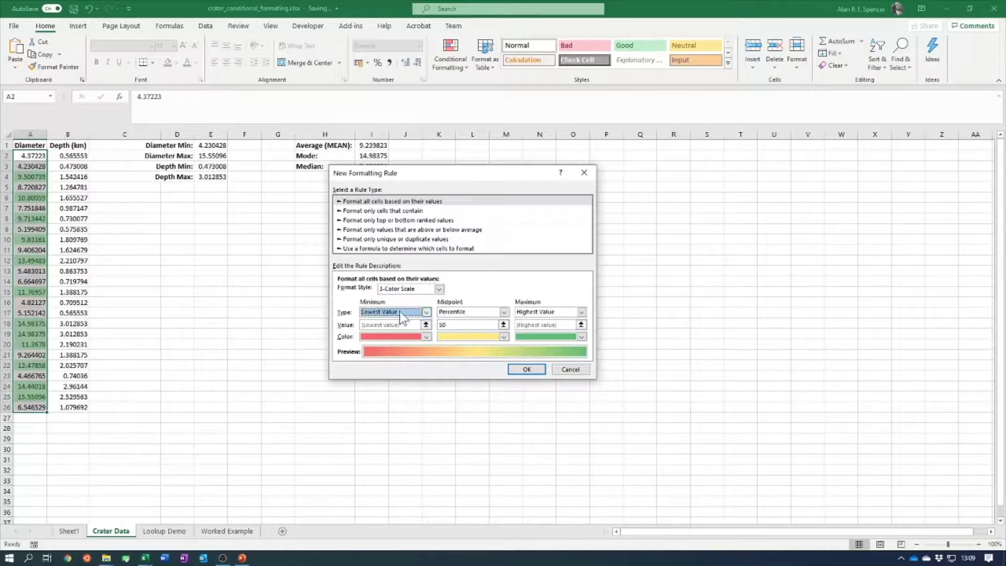
left_click(400, 312)
left_click(403, 321)
left_click(473, 312)
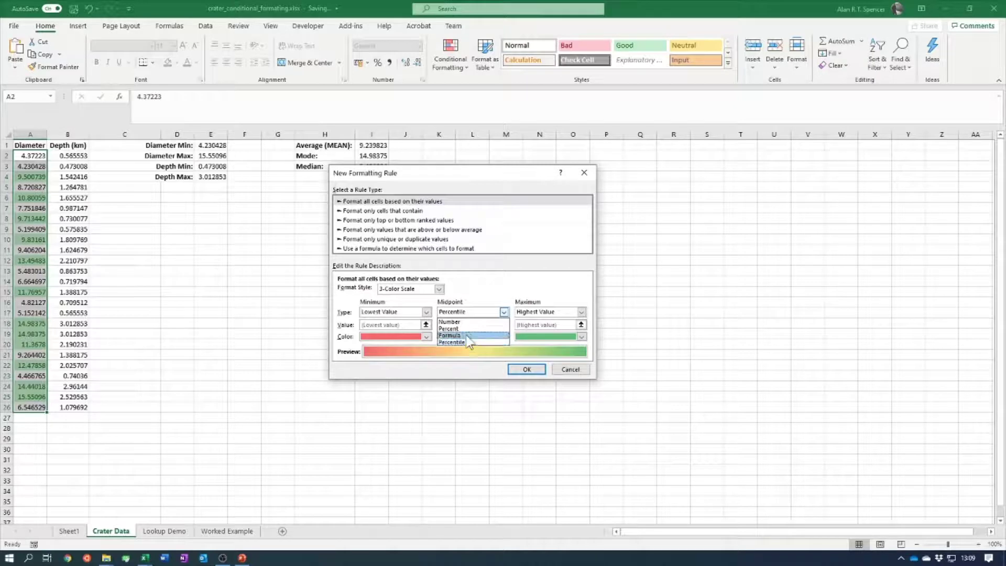
left_click(461, 342)
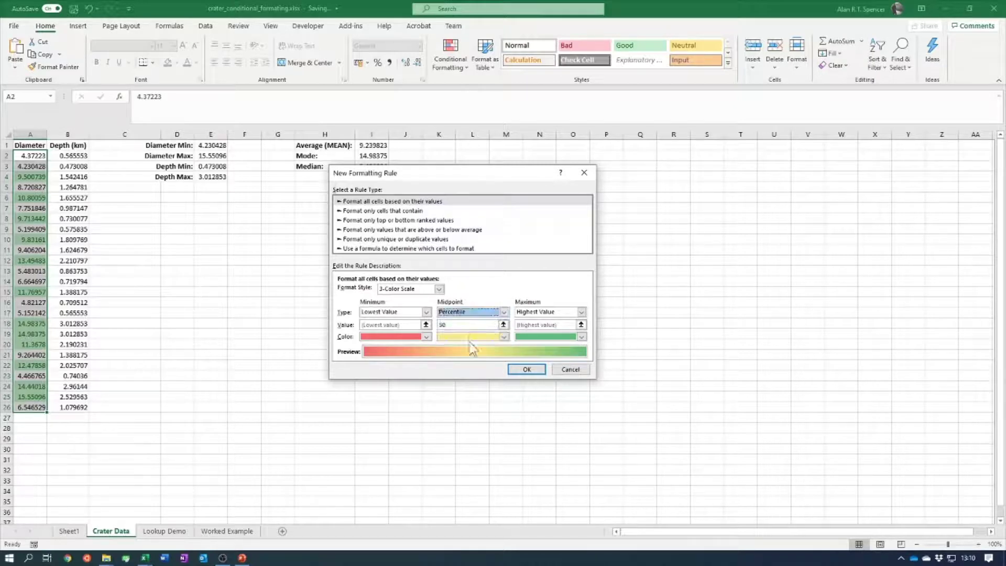
left_click(542, 313)
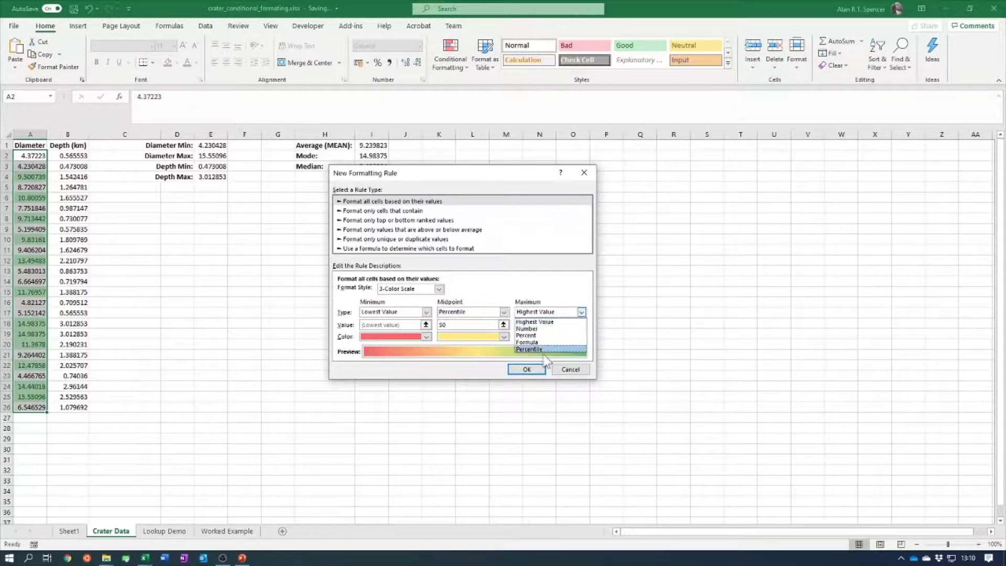
left_click(535, 321)
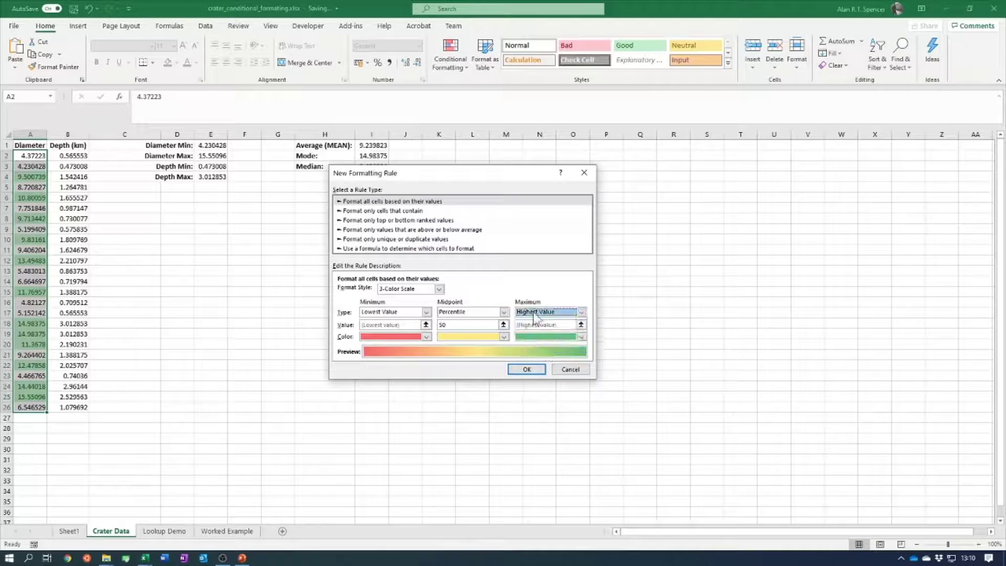
- Change the new rule's format style to Data Bar, leave Show Bar Only off, and apply it to the diameters
left_click(437, 289)
left_click(408, 312)
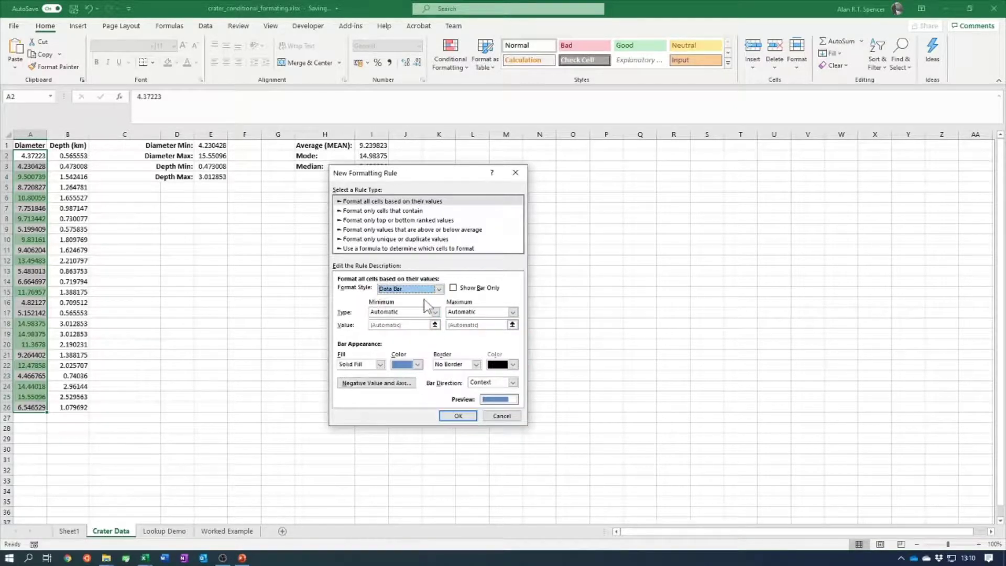
left_click(454, 288)
left_click(454, 289)
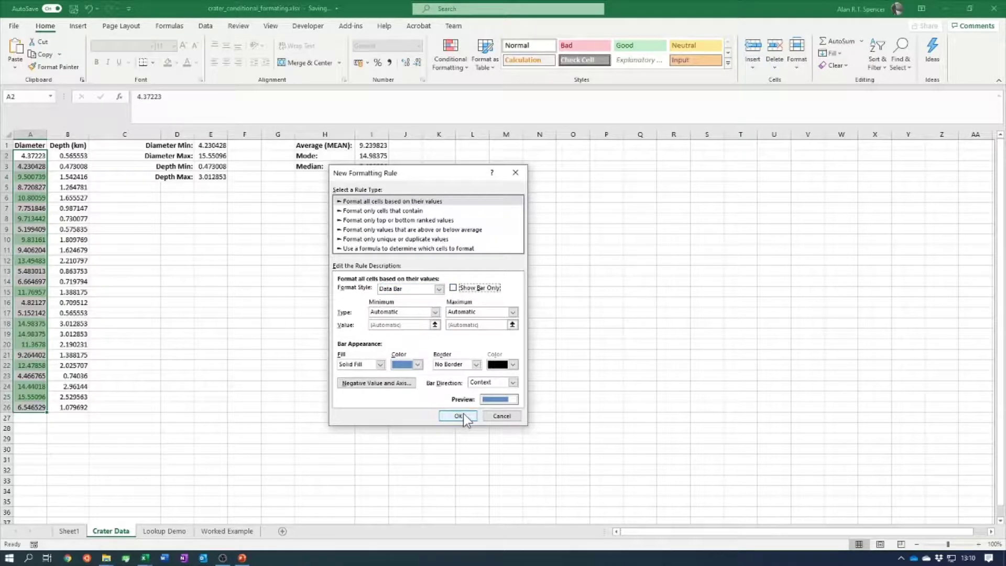
left_click(463, 414)
left_click(633, 336)
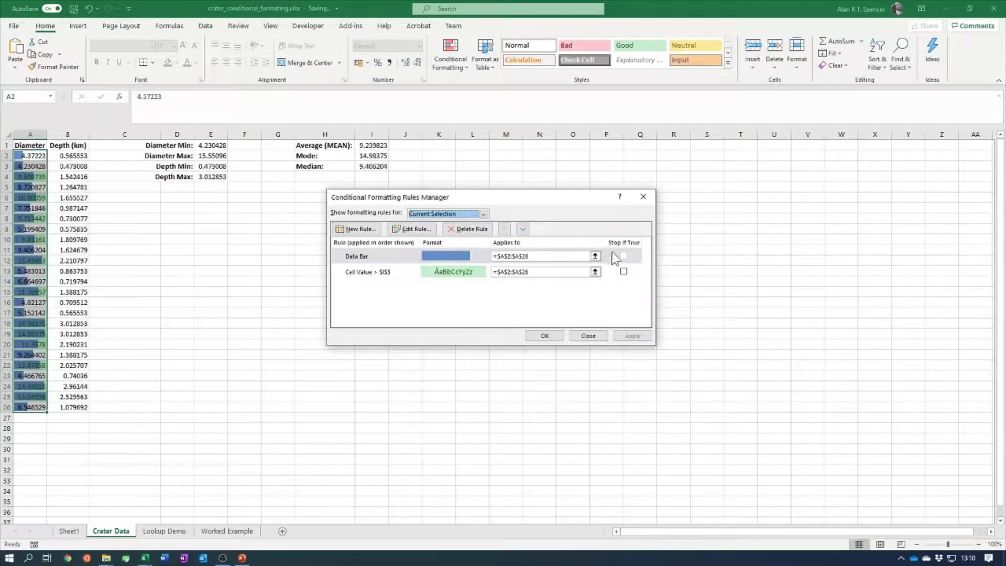
- Delete the Data Bar rule from the Conditional Formatting Rules Manager
left_click(414, 256)
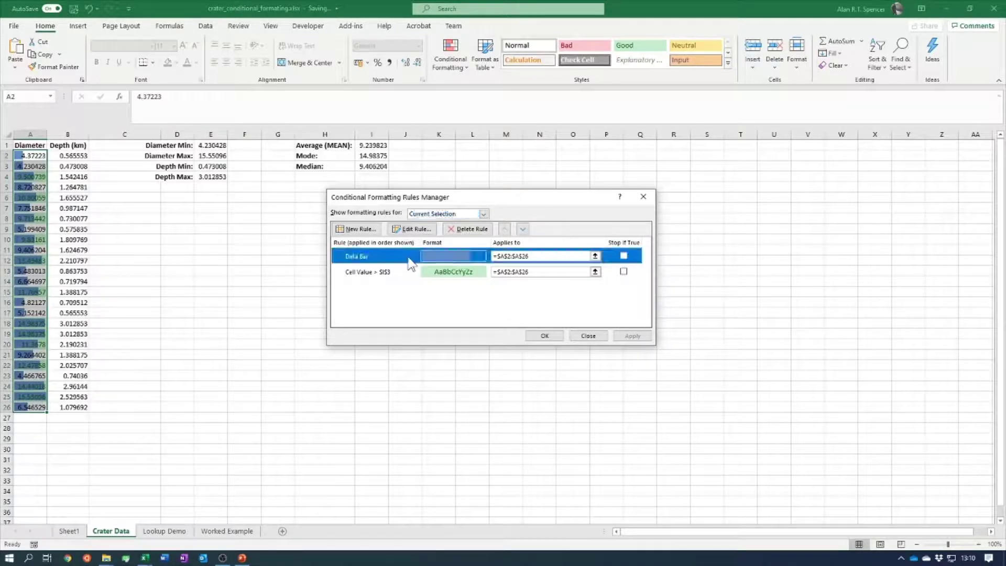
left_click(467, 229)
- Start another new rule, examine the options of each rule type through to the formula-based one, and cancel it
left_click(356, 229)
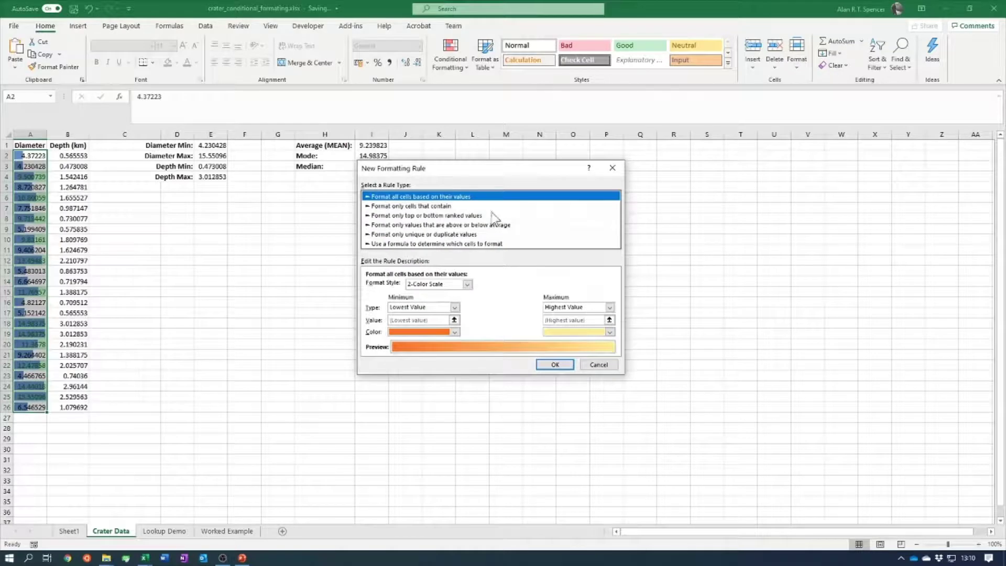
left_click(398, 206)
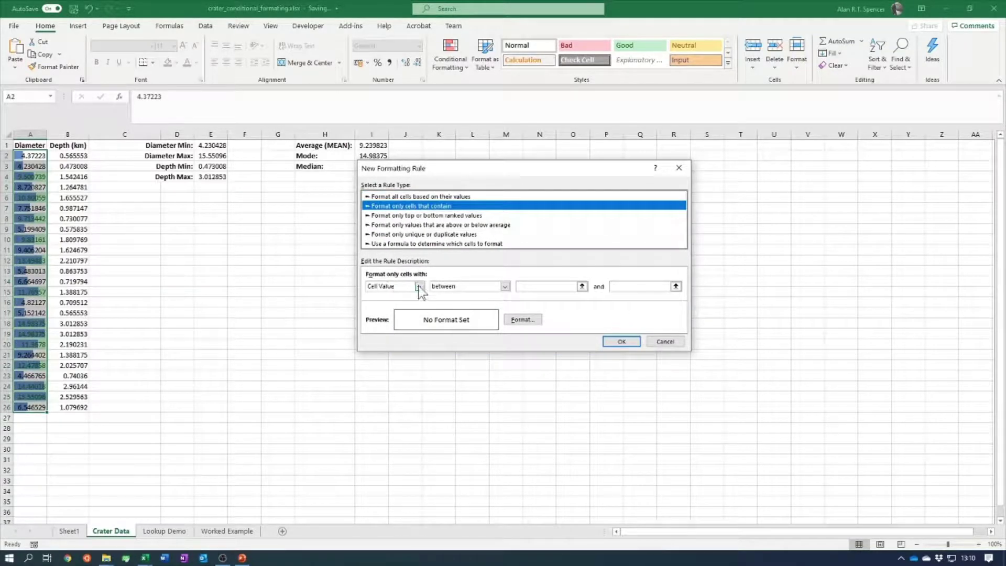
left_click(486, 286)
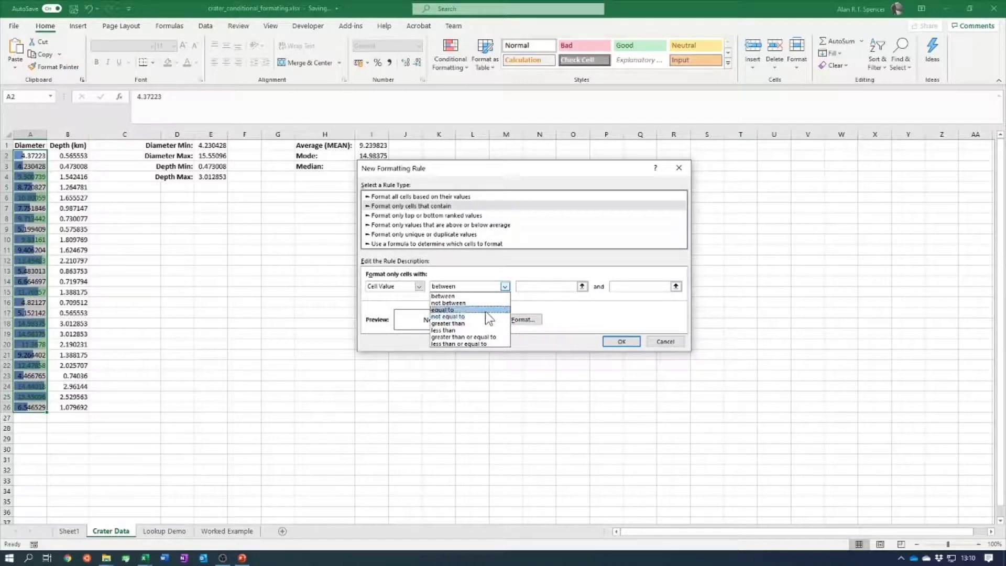
left_click(593, 312)
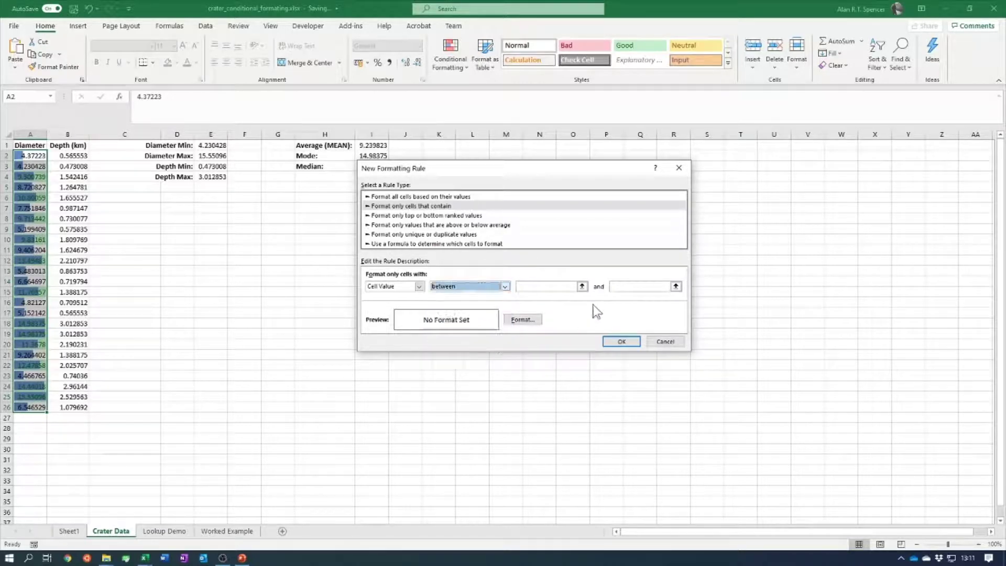
left_click(435, 215)
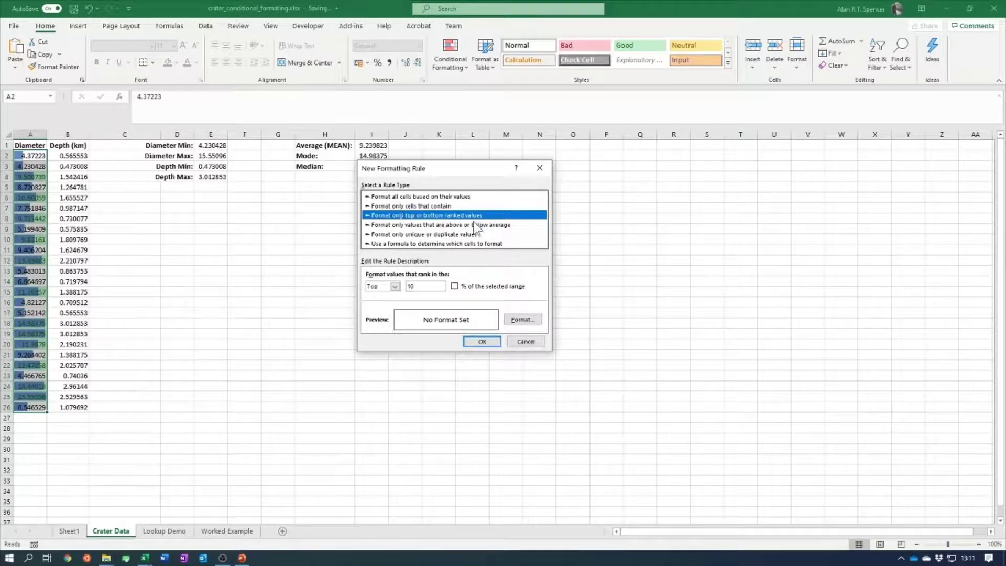
left_click(498, 225)
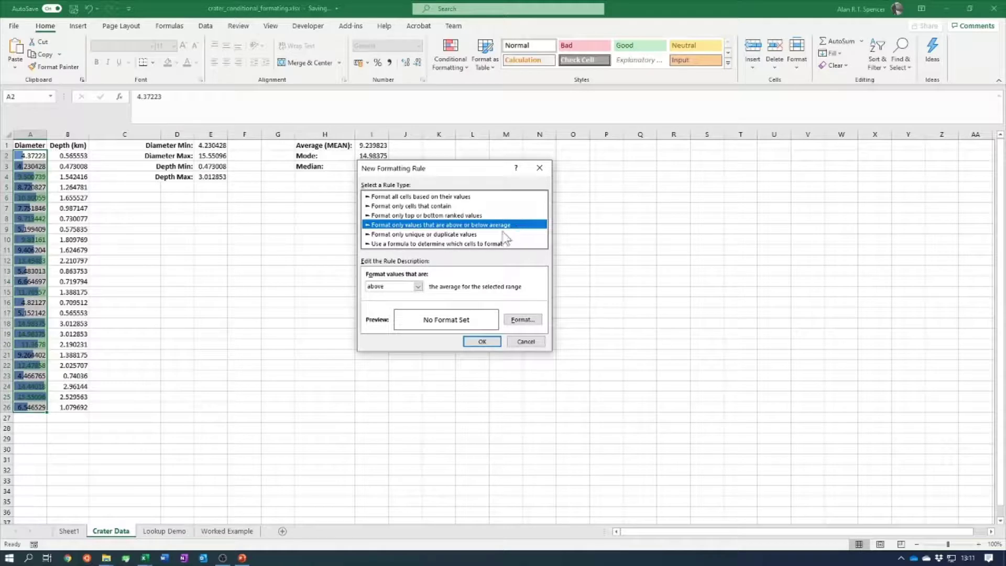
left_click(478, 234)
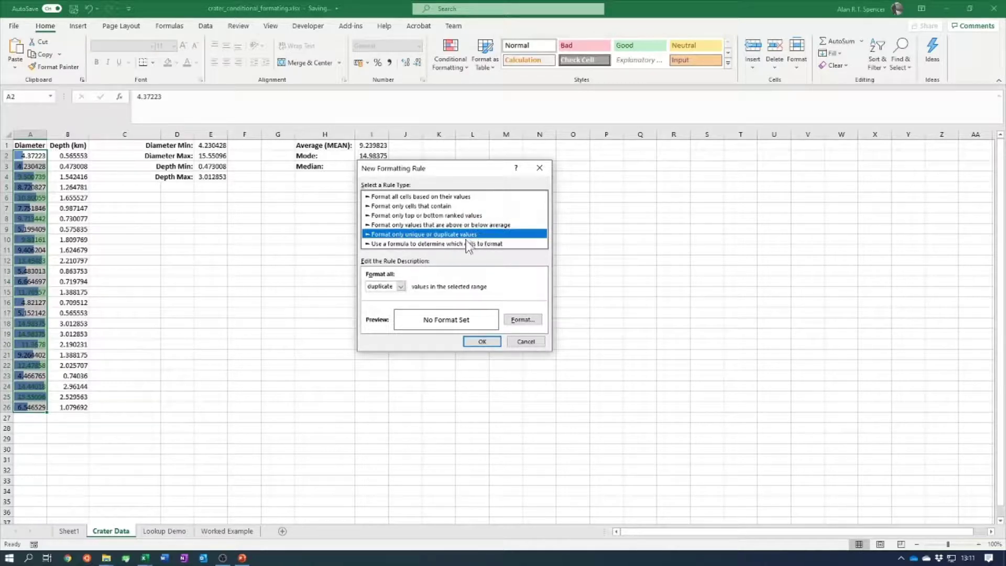
left_click(472, 244)
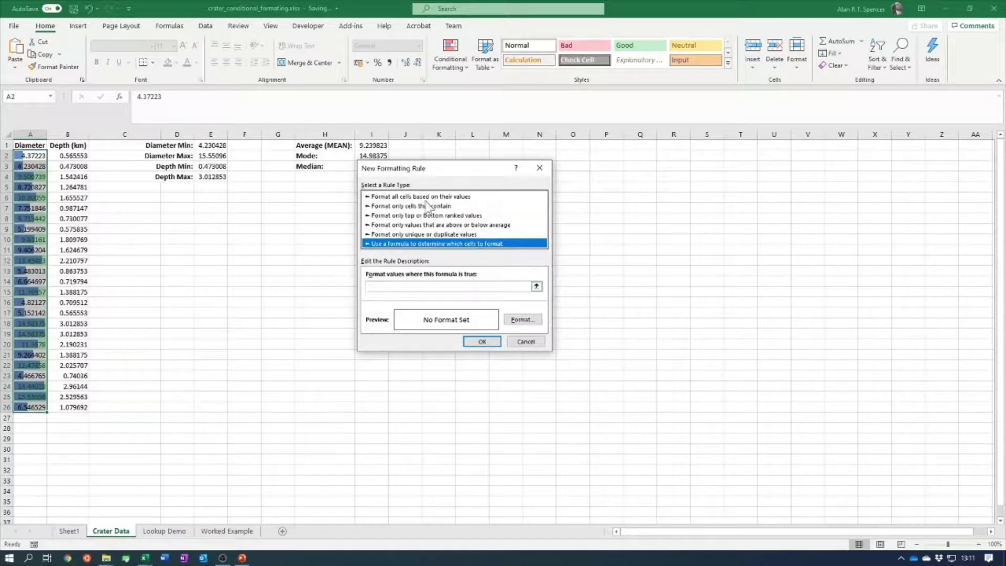
left_click(390, 287)
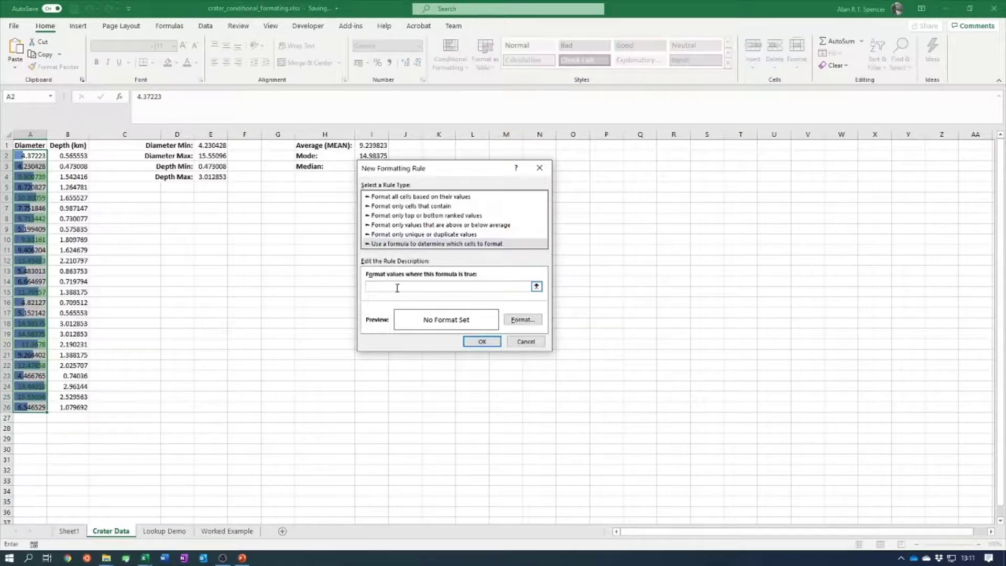
left_click(412, 196)
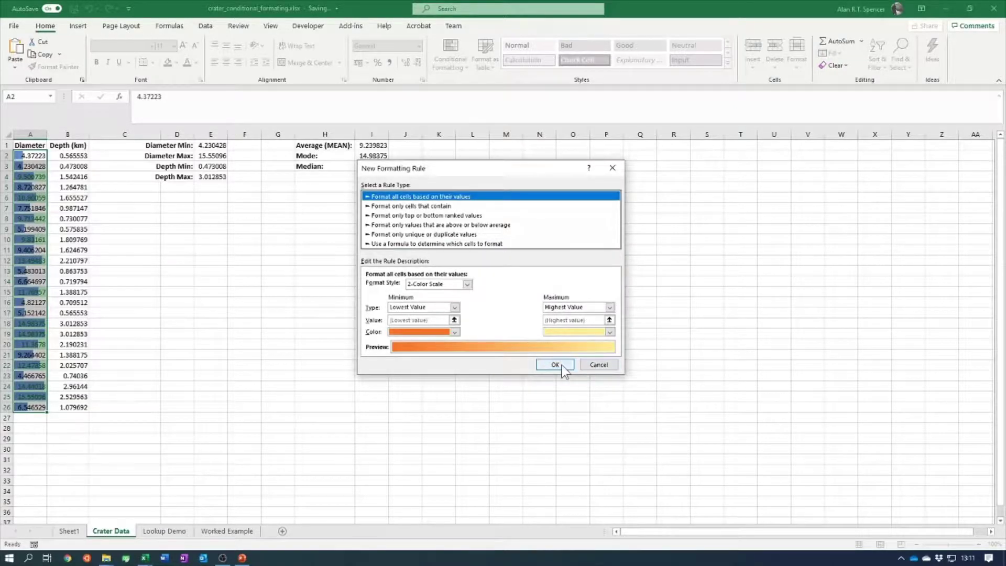
left_click(596, 365)
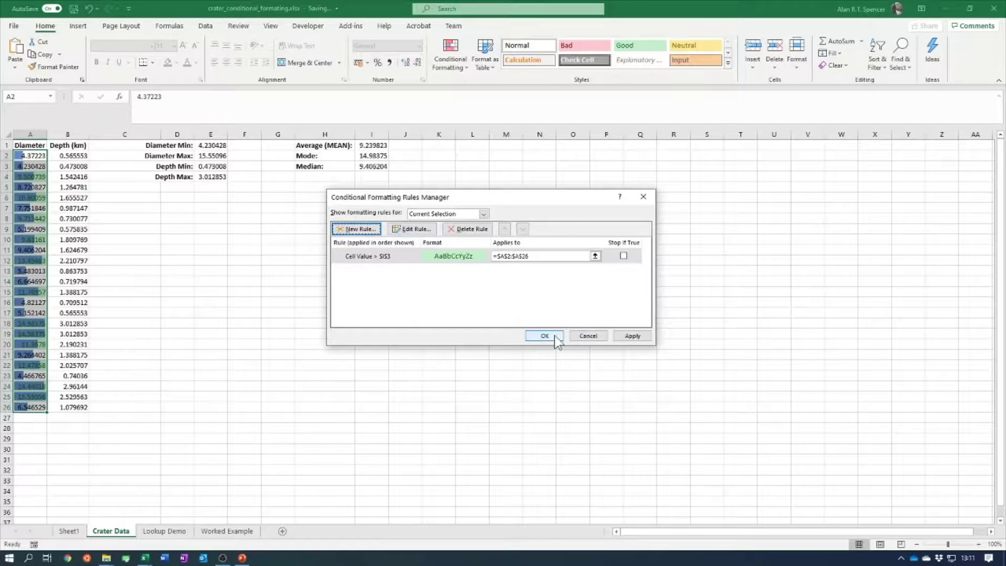
- Confirm the rule changes for the diameters, close the Rules Manager and deselect the diameter cells
left_click(545, 336)
left_click(314, 272)
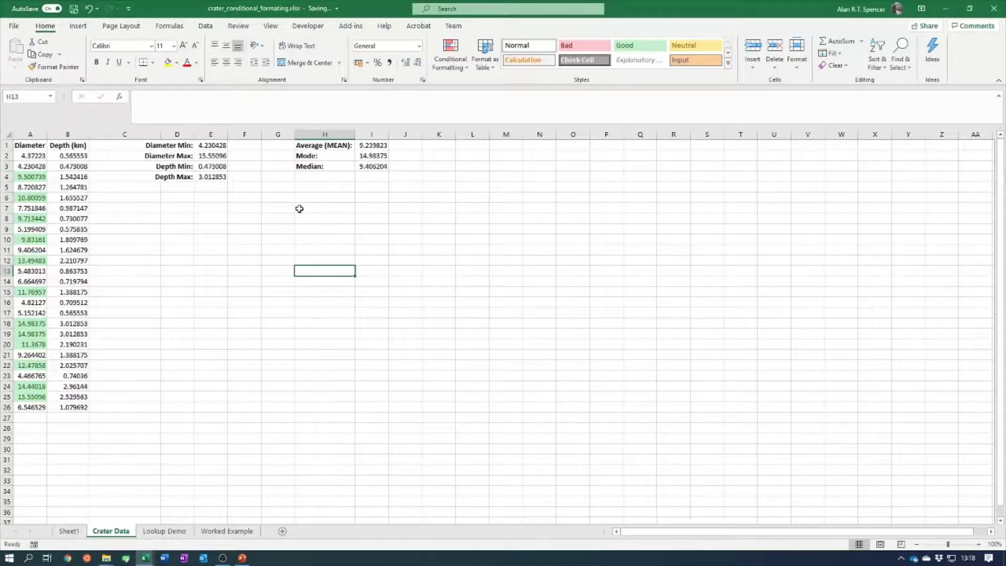
- Switch to the Lookup Demo sheet and highlight the mark classification table in A1:B5
left_click(172, 531)
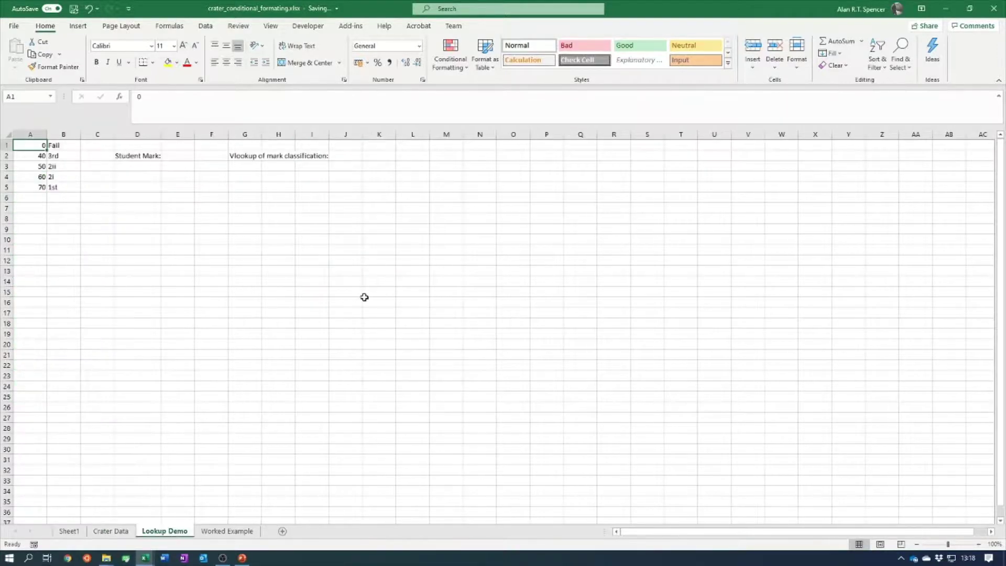
left_click(152, 197)
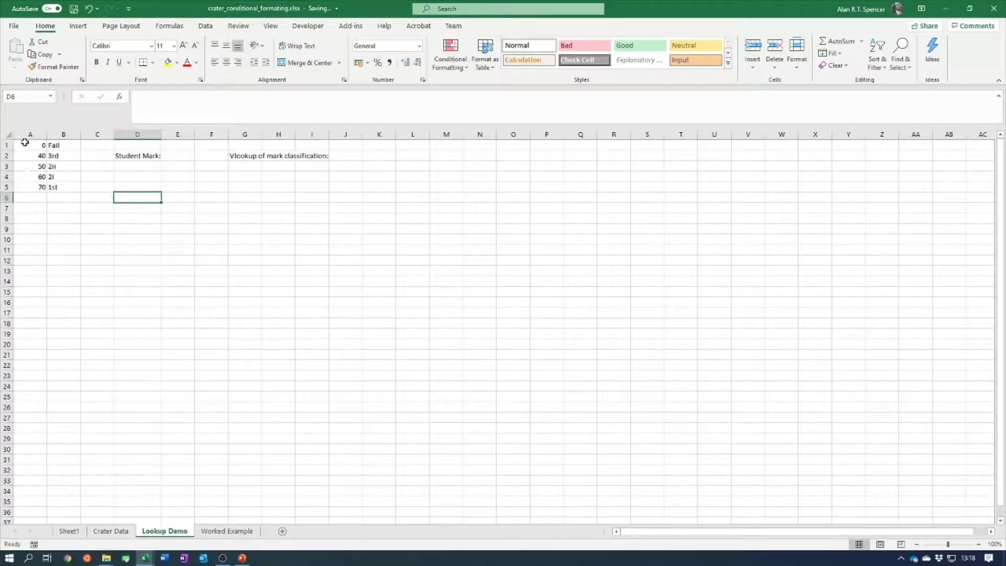
left_click_drag(25, 143, 61, 186)
key("ctrl+c")
left_click(139, 208)
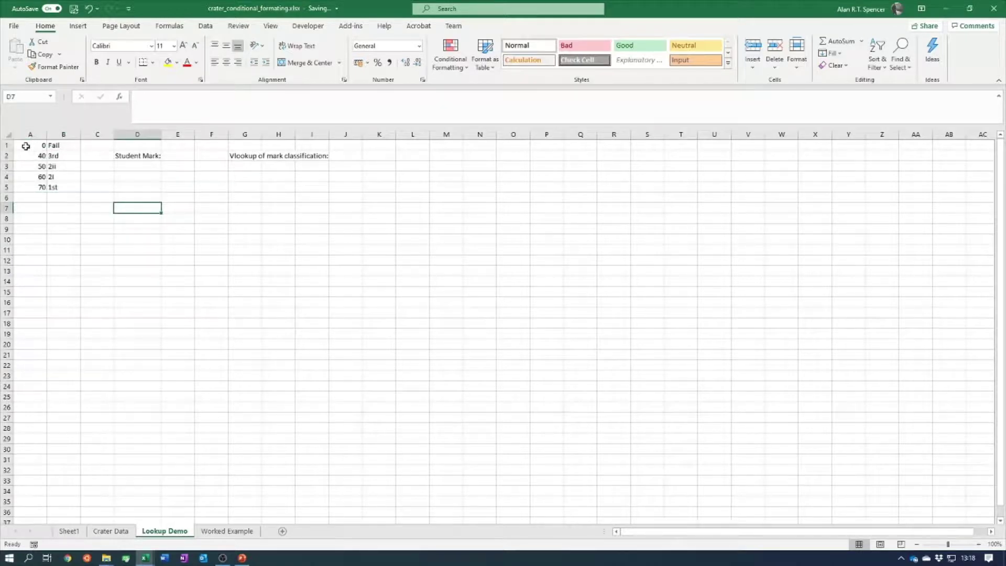
- Examine each mark boundary in column A with its classification in column B, and the Student Mark label in D2
left_click(72, 147)
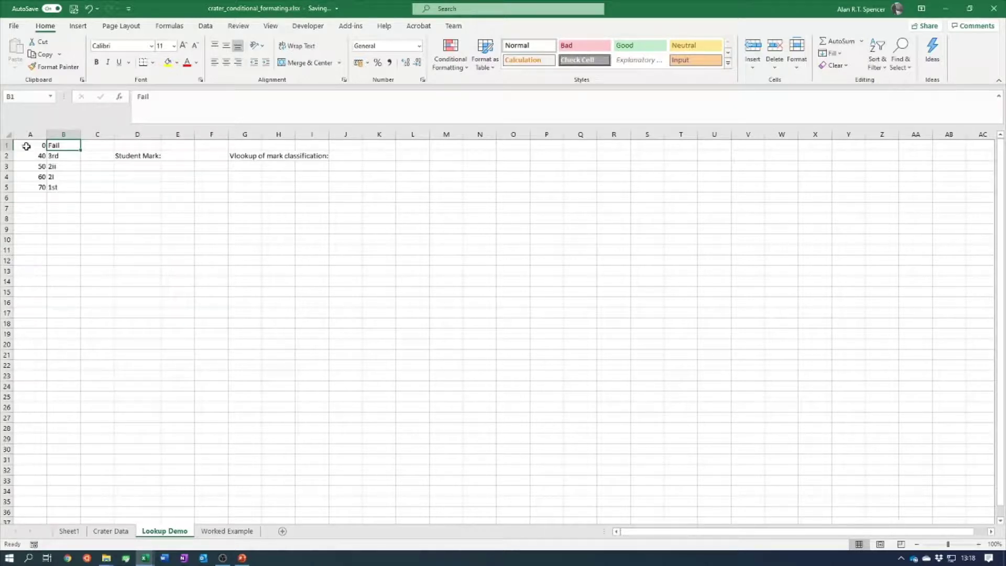
left_click(28, 165)
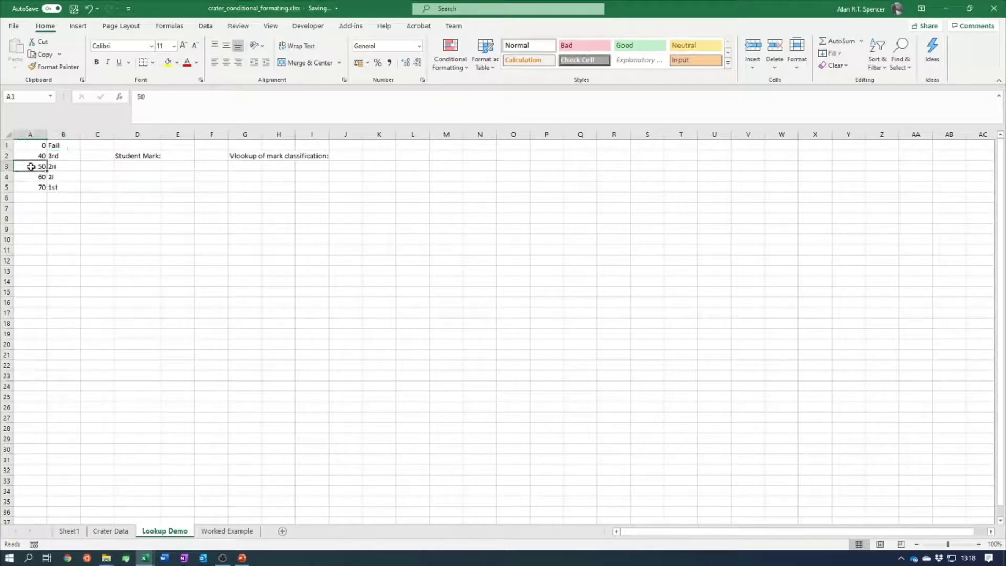
left_click(70, 156)
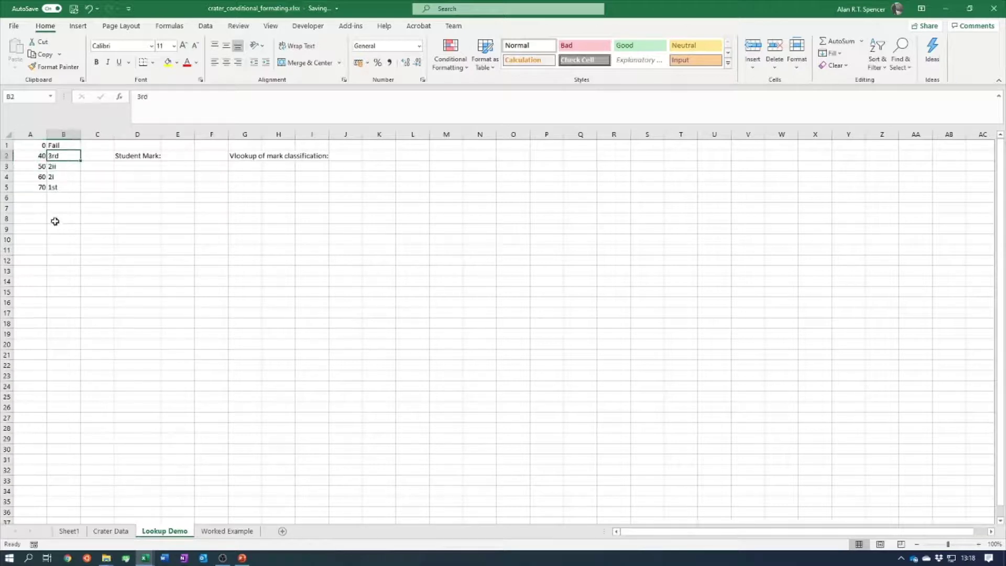
left_click(33, 176)
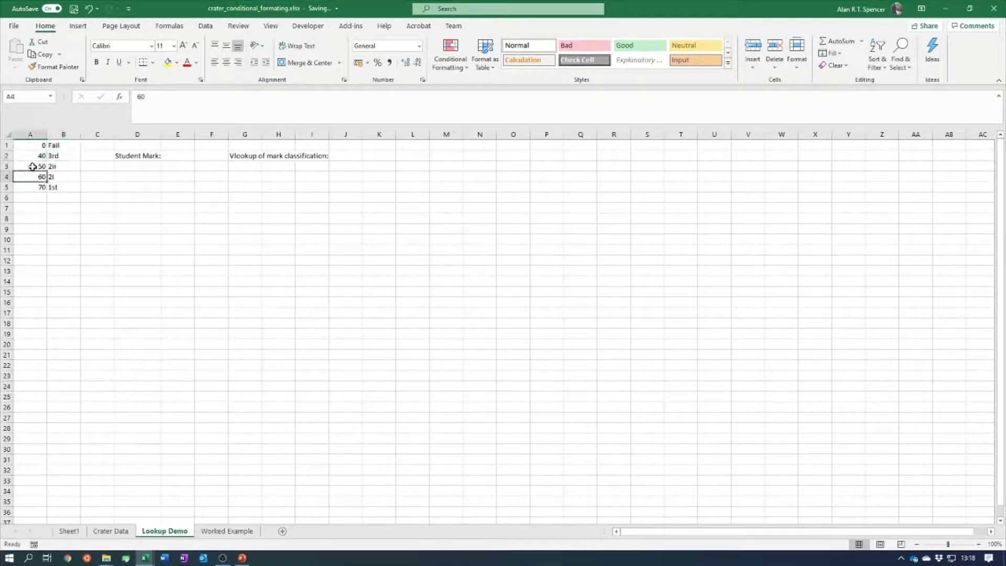
left_click(34, 166)
left_click(63, 166)
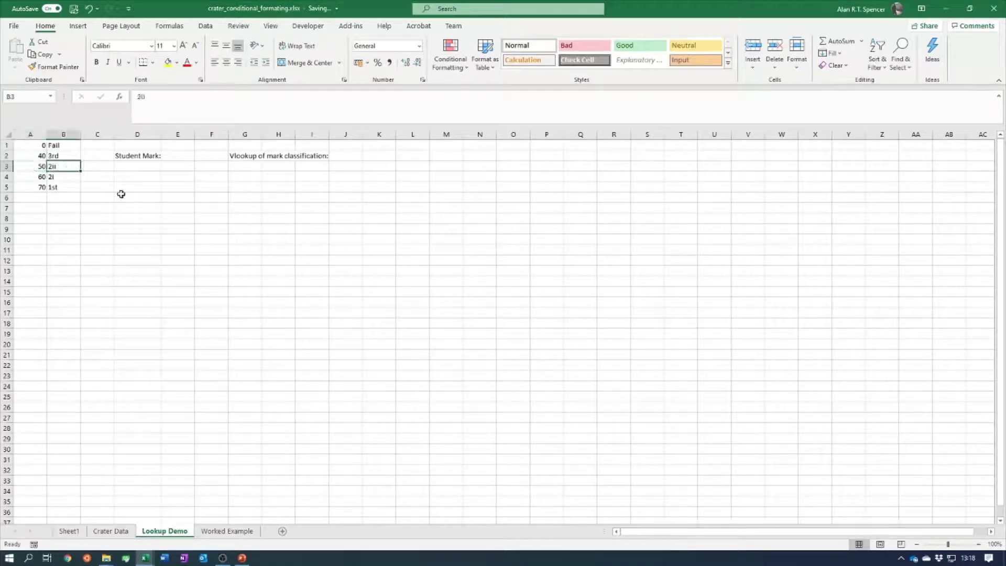
left_click(34, 187)
left_click(35, 177)
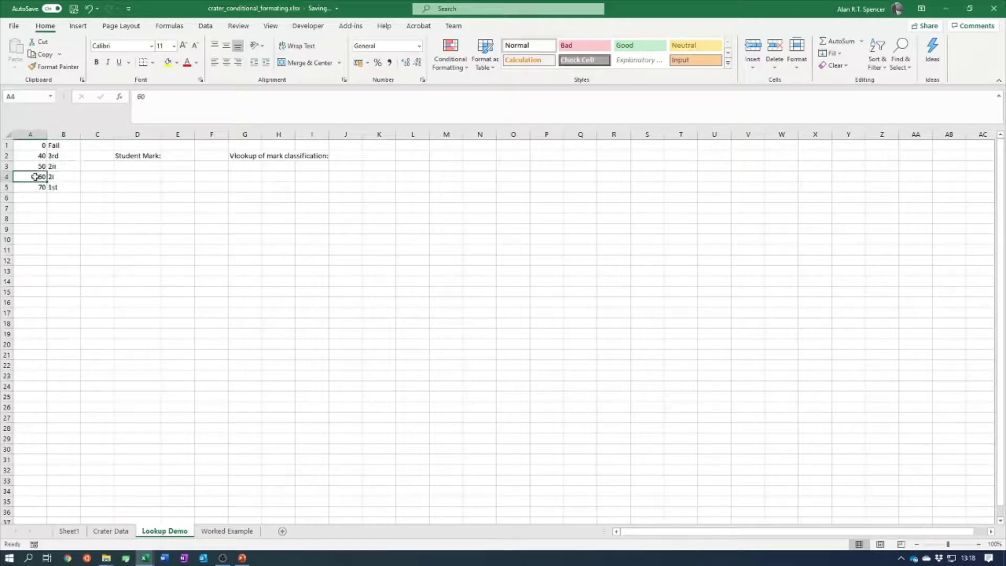
left_click(59, 179)
left_click(40, 198)
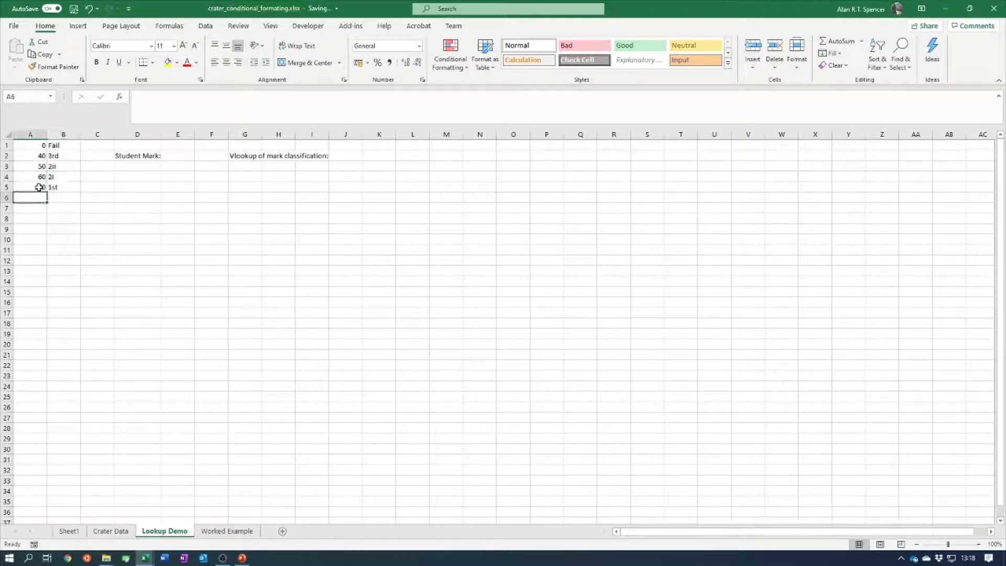
left_click(63, 188)
left_click(189, 257)
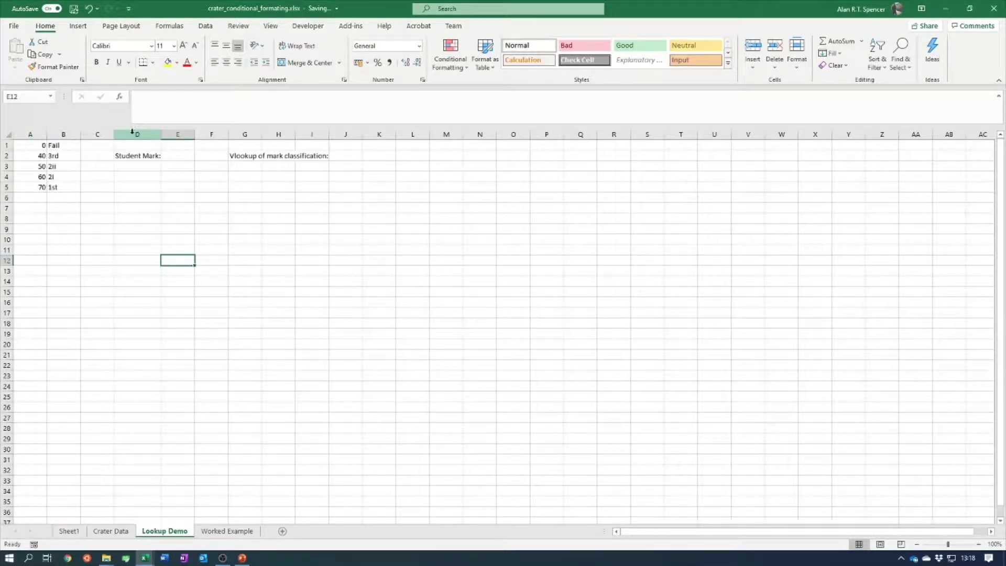
left_click(131, 155)
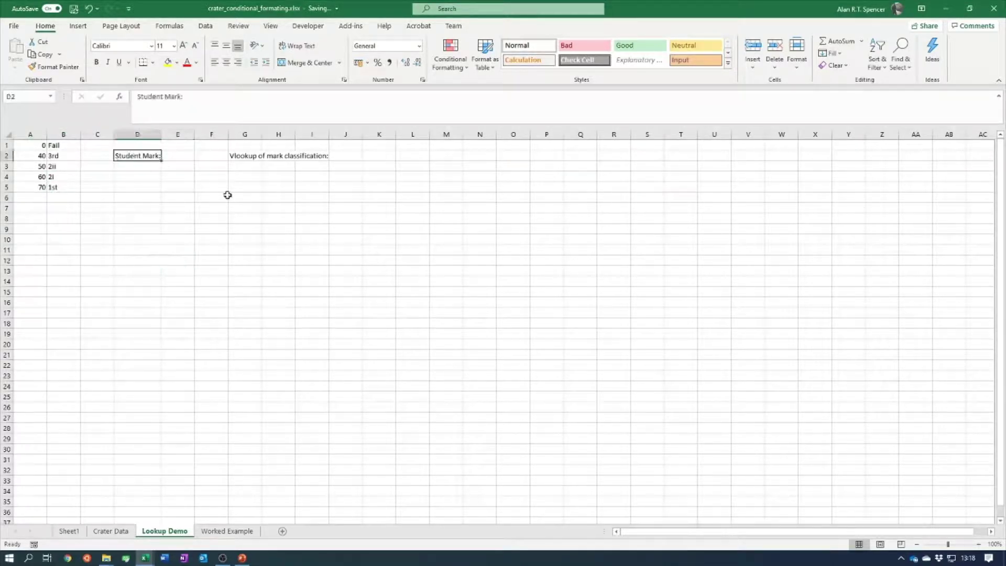
left_click(177, 197)
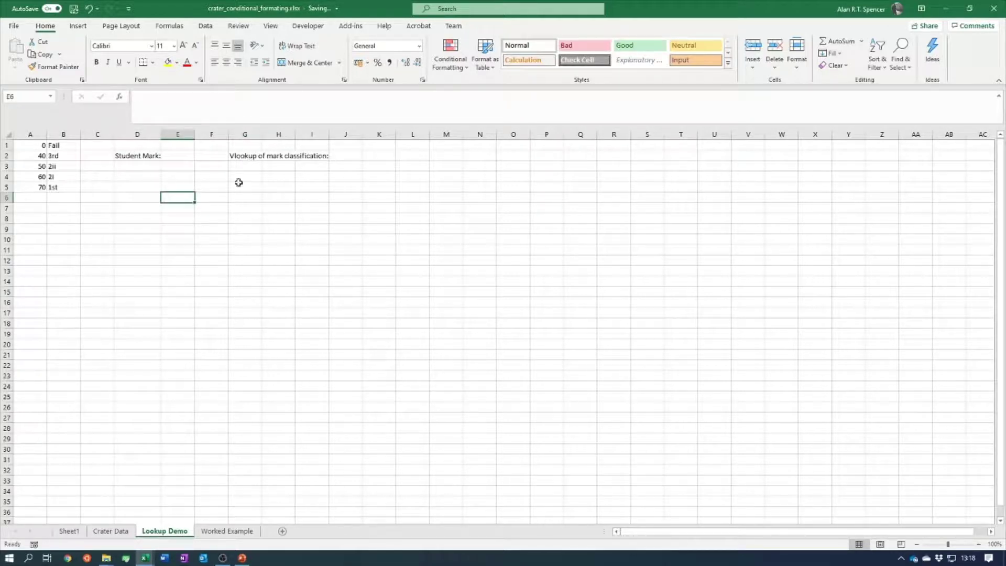
- Enter a student mark of 61 in cell E2 of the Lookup Demo sheet
left_click(244, 141)
left_click(257, 219)
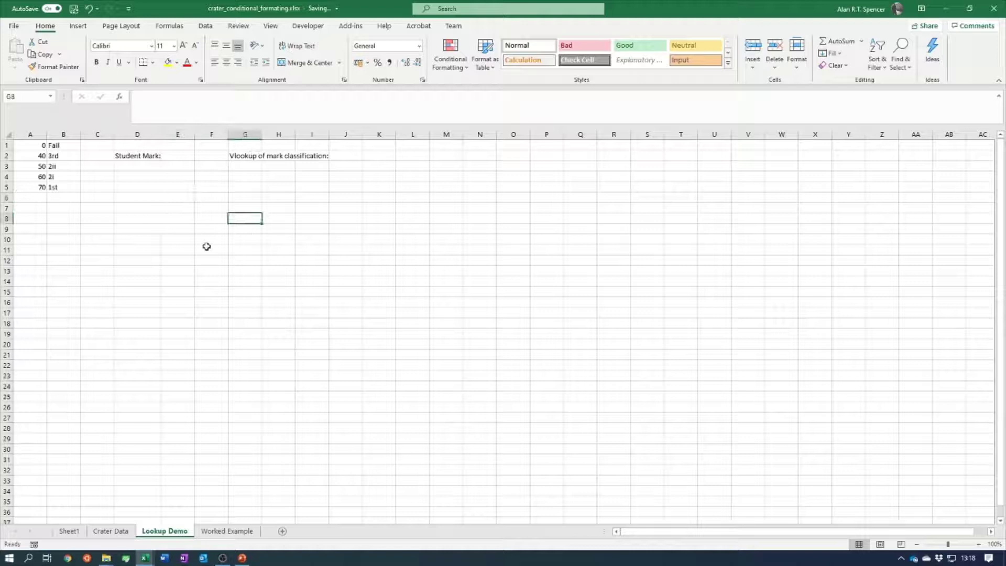
left_click(177, 156)
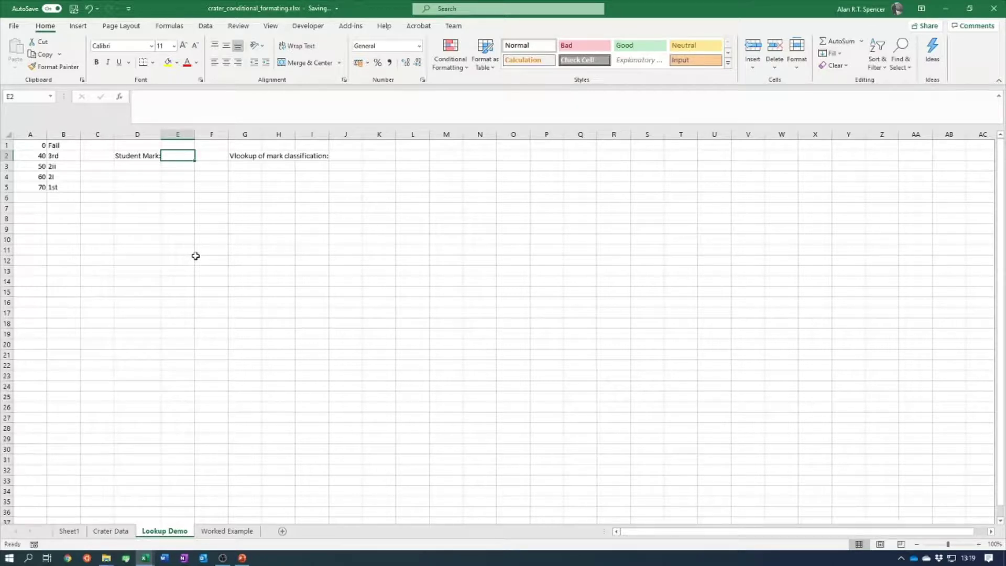
type("67")
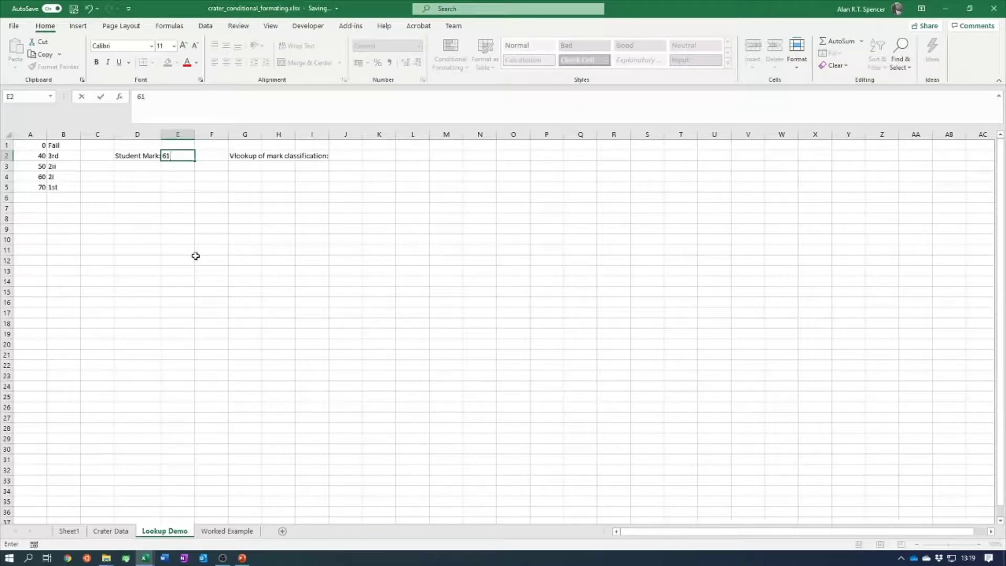
left_click(195, 255)
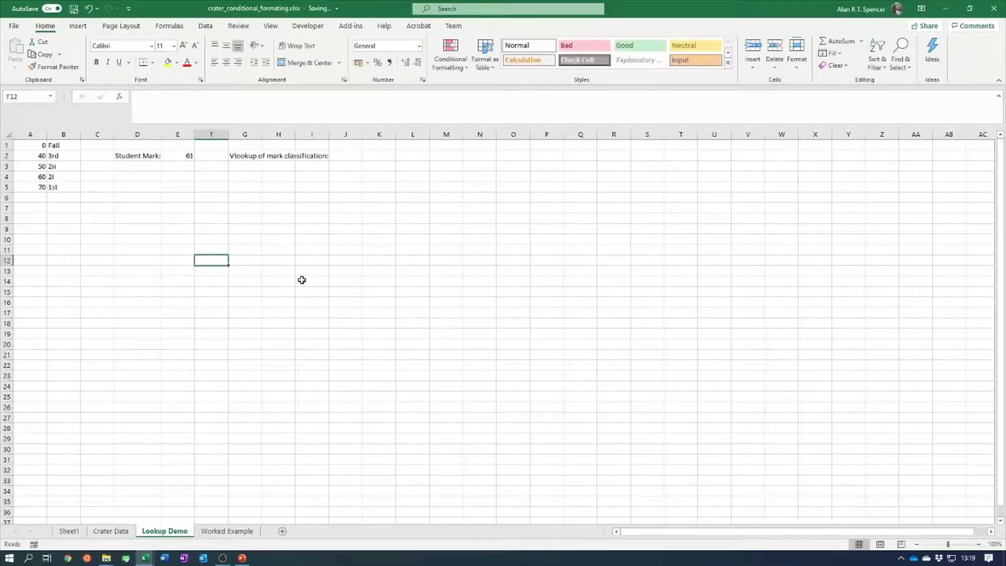
left_click(353, 157)
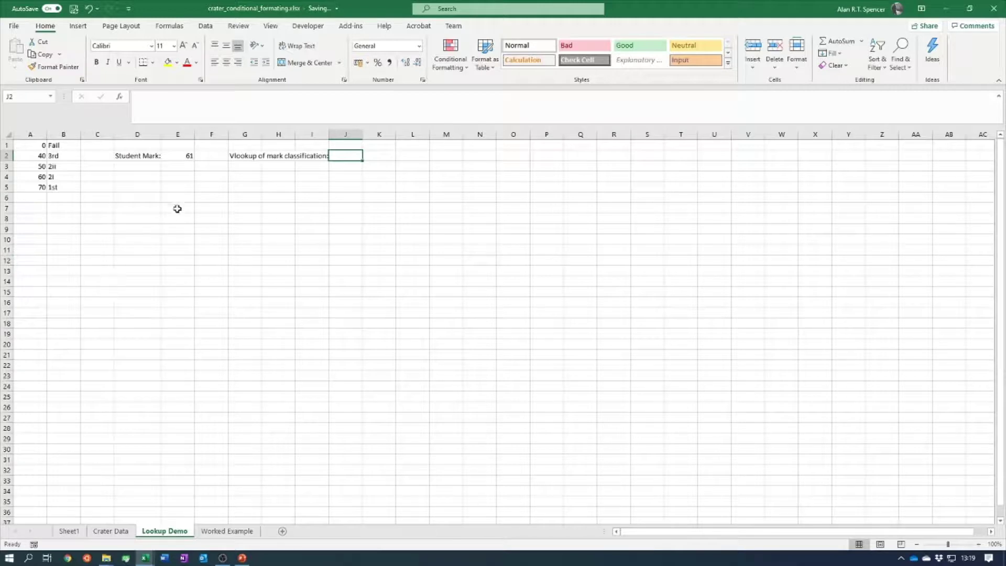
left_click(186, 156)
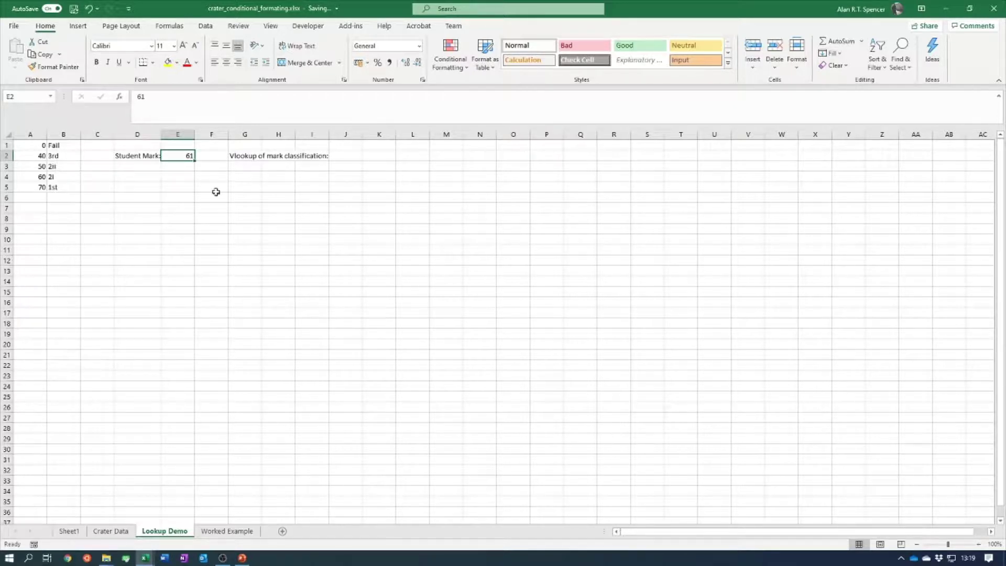
left_click(270, 189)
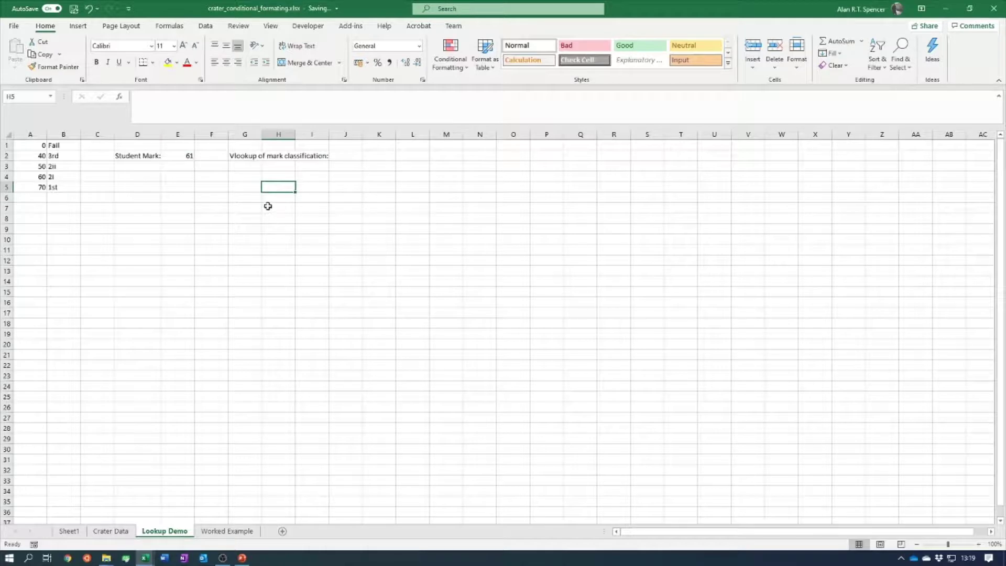
left_click(184, 157)
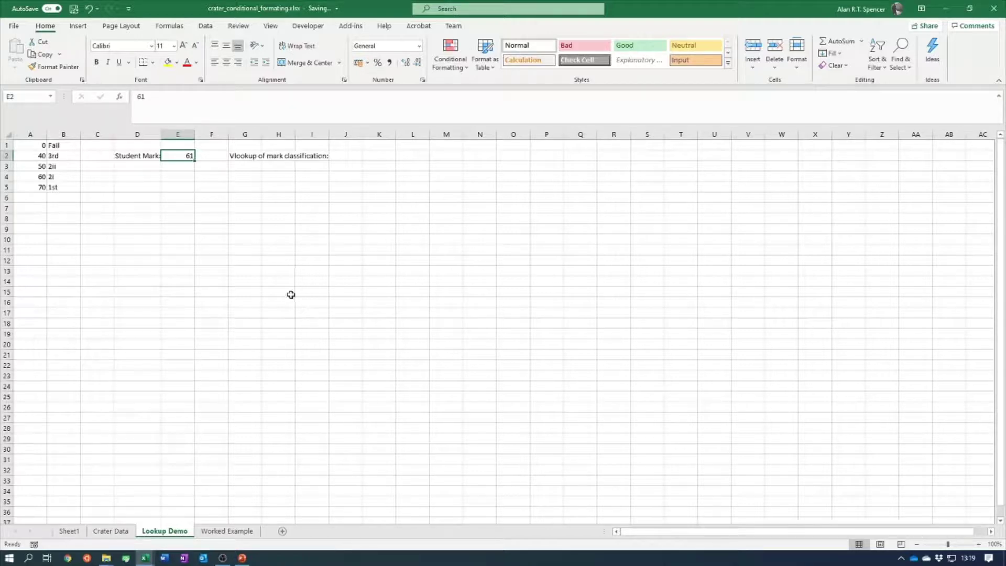
left_click(291, 240)
- Start a VLOOKUP formula in J2 with the student mark in E2 as the lookup value
left_click(349, 158)
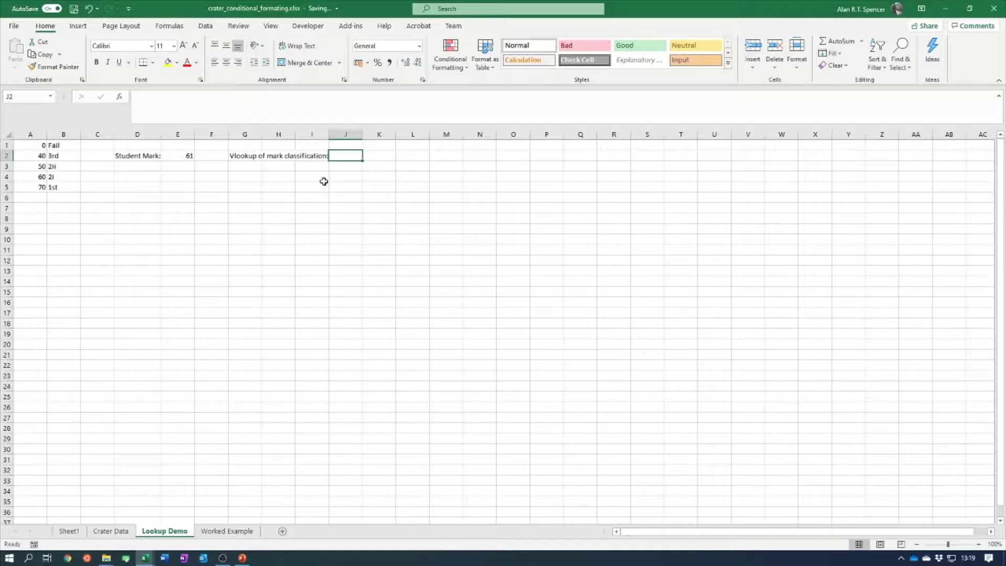
type("=")
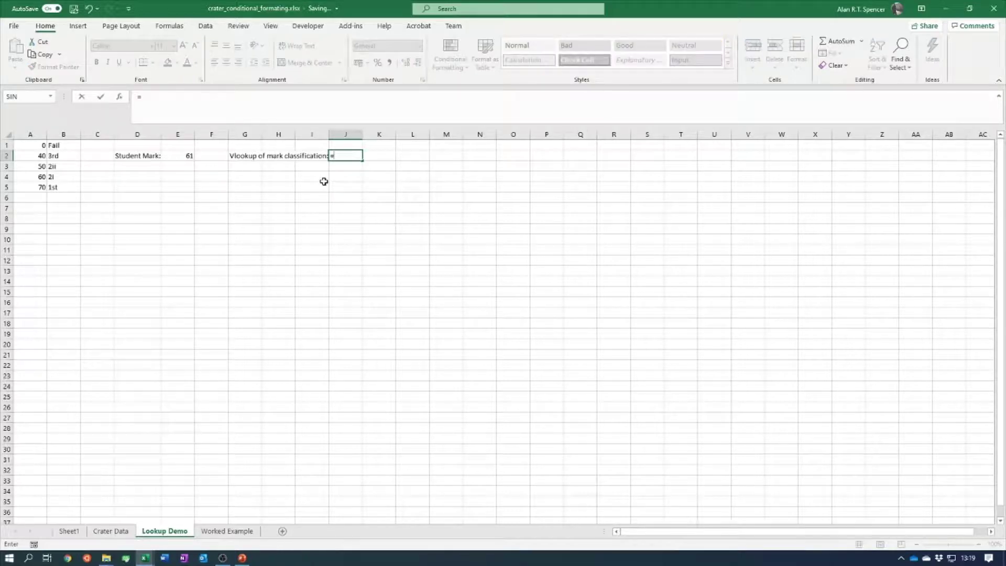
type("vloo")
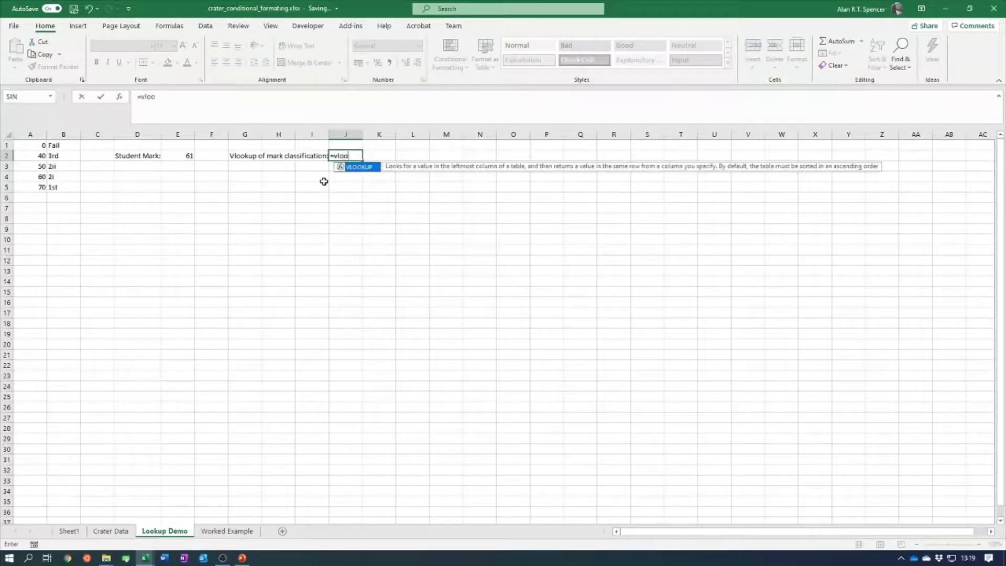
type("k")
double_click(353, 167)
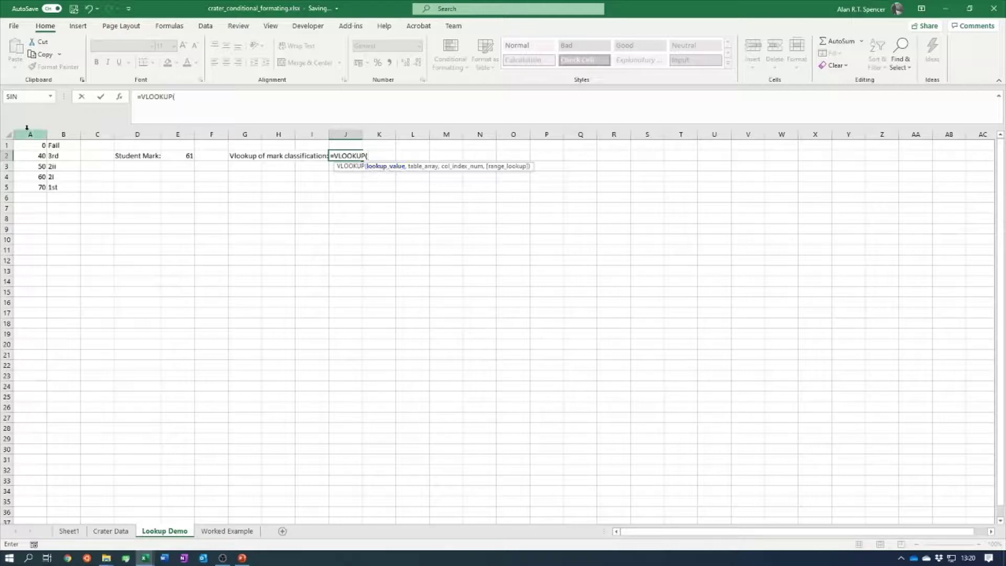
left_click(184, 156)
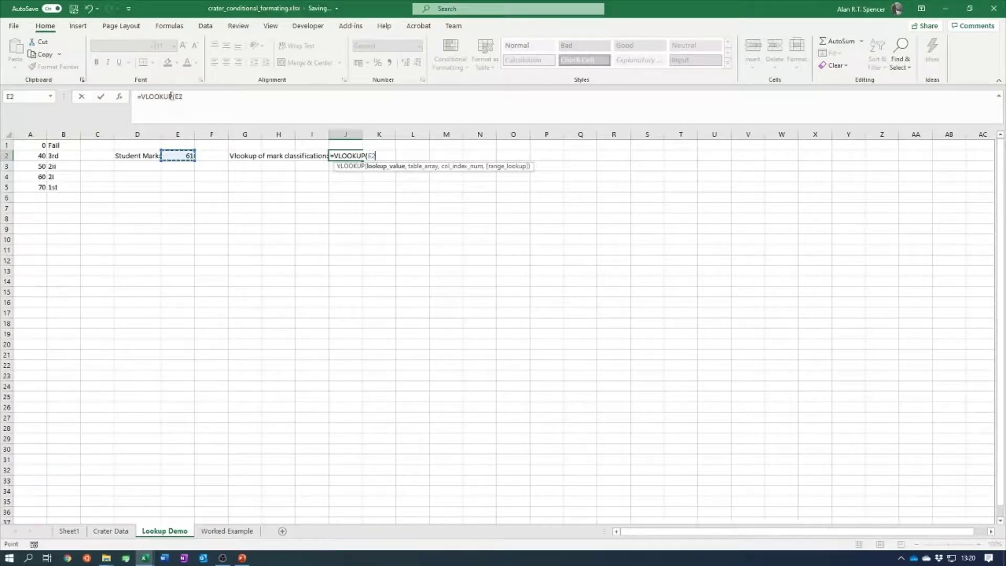
type(",")
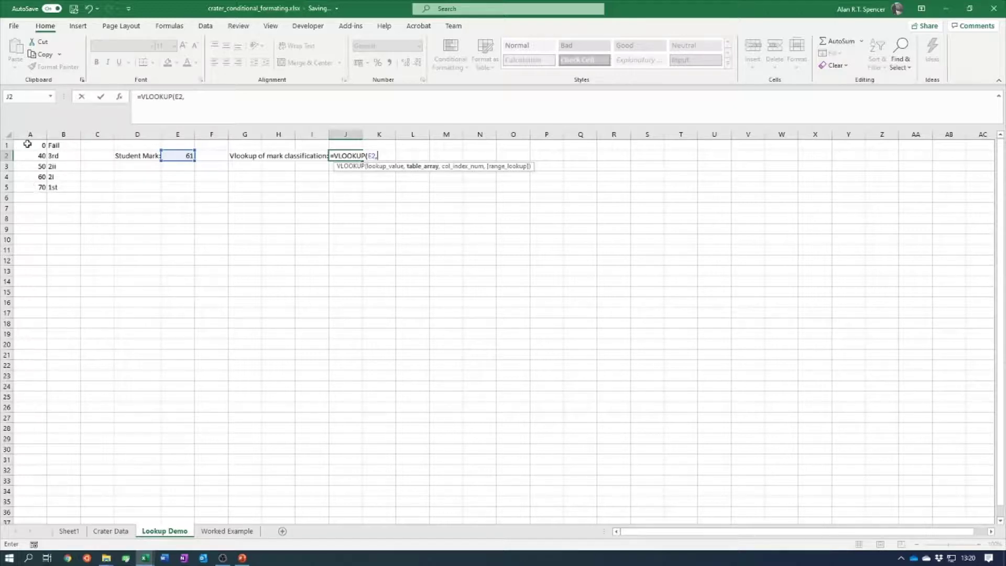
- Complete the J2 formula as =VLOOKUP(E2,A1:B5,2) and briefly highlight row 4 of the classification table
left_click_drag(28, 144, 72, 190)
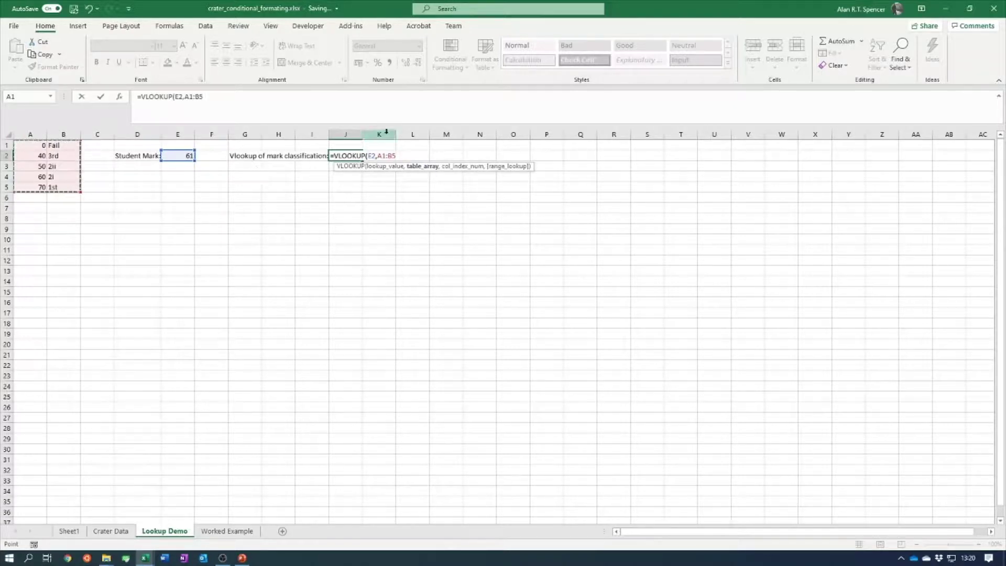
type(",")
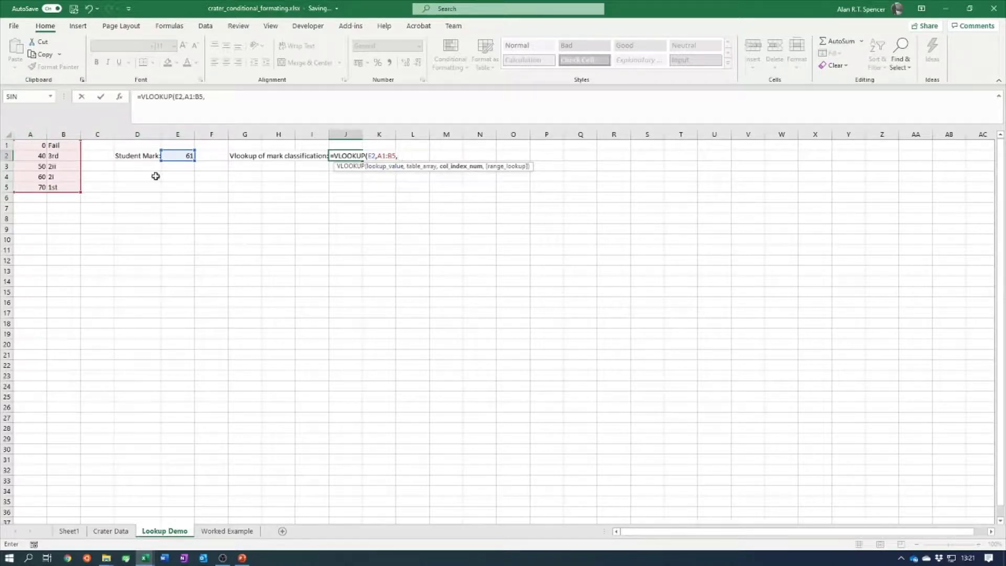
left_click(215, 98)
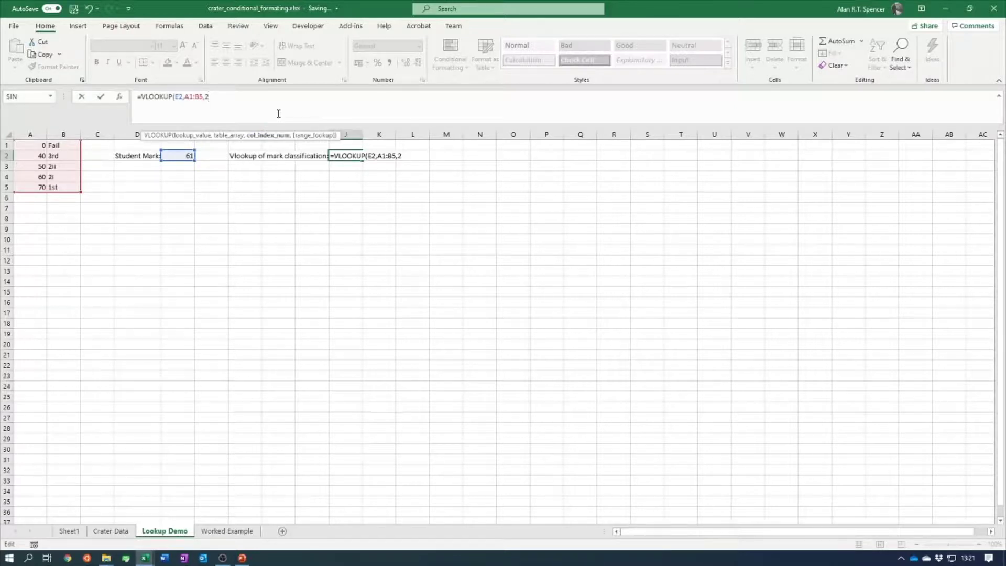
type(")")
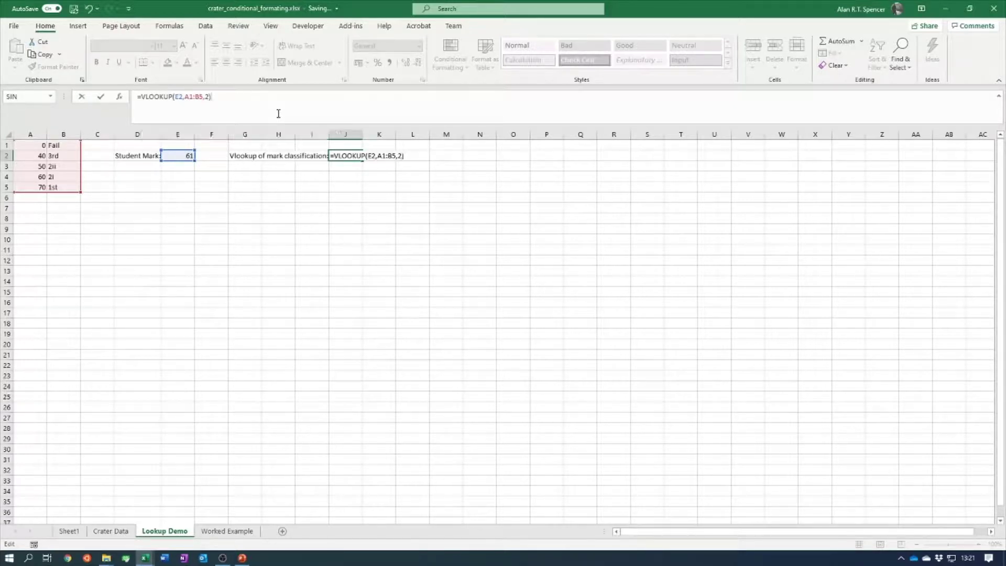
key("Return")
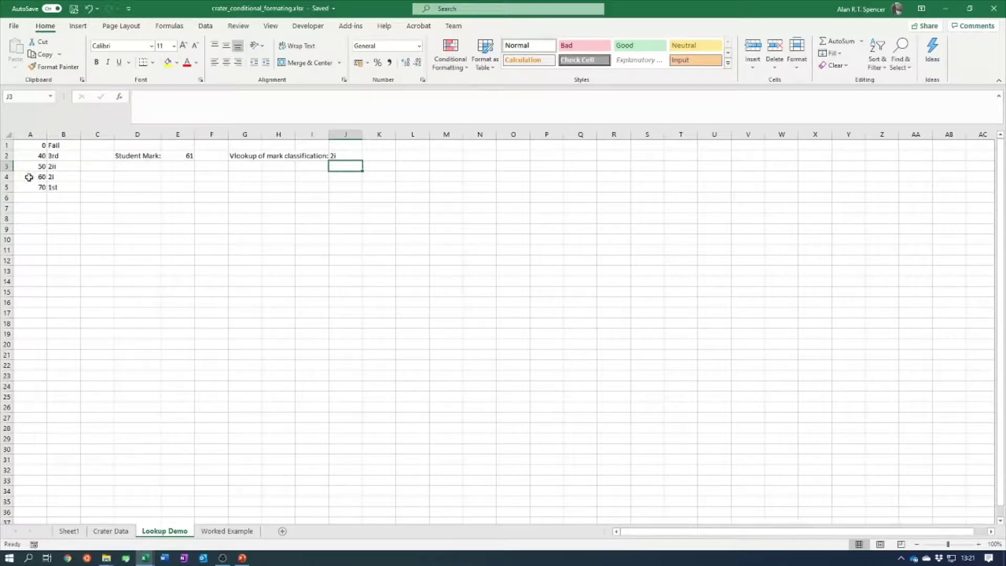
left_click(7, 176)
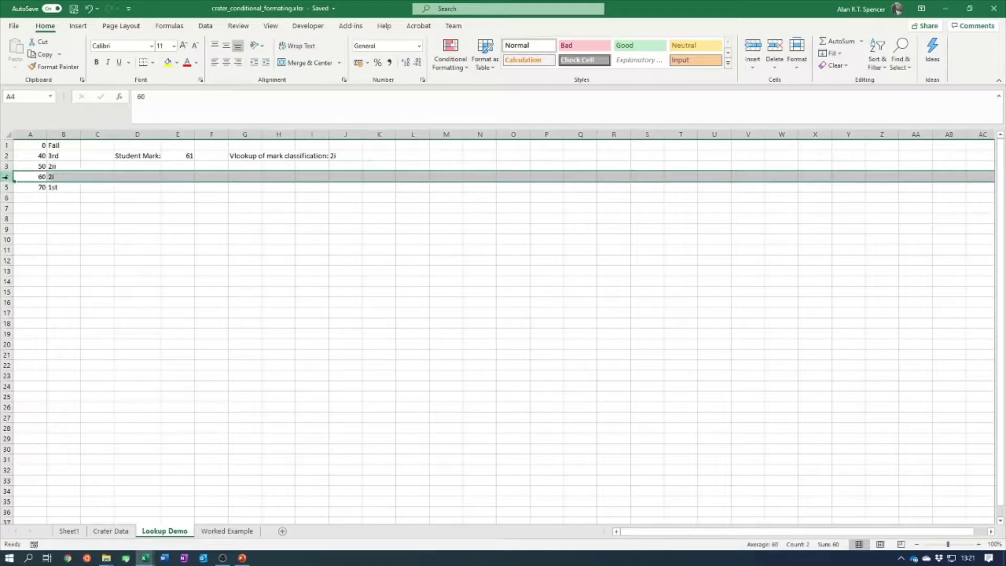
left_click(241, 197)
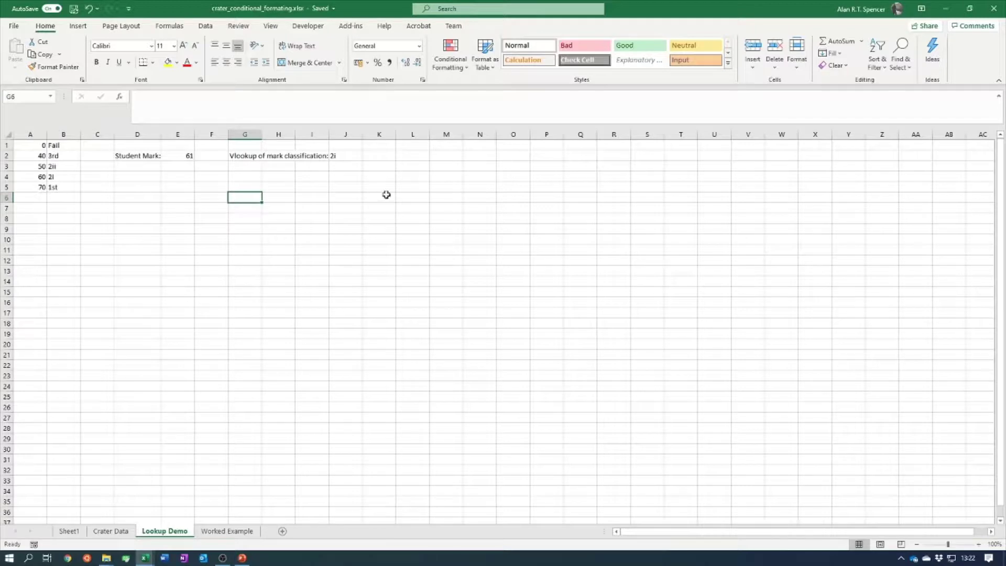
- Test the lookup by setting the student mark in E2 to 49
left_click(191, 156)
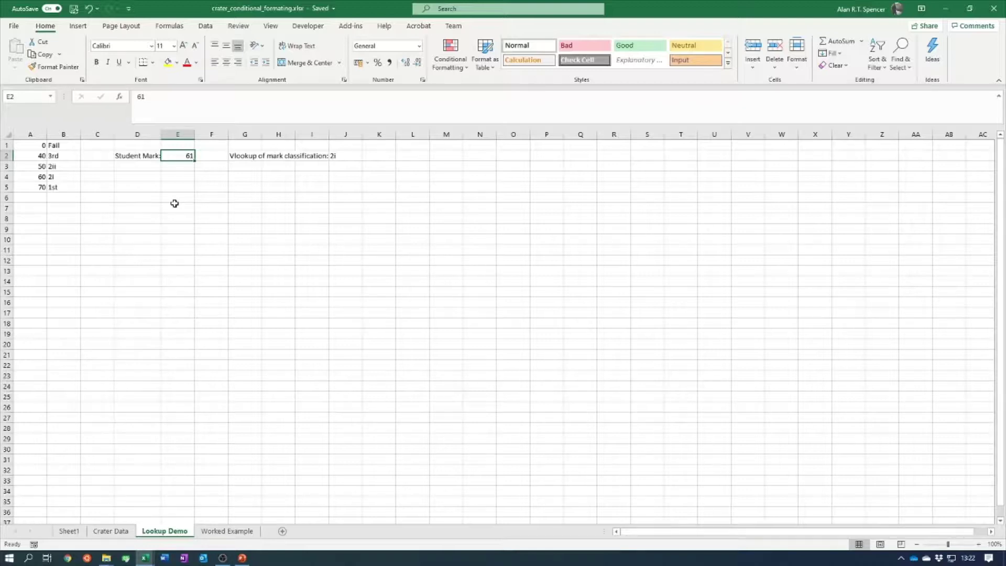
type("49")
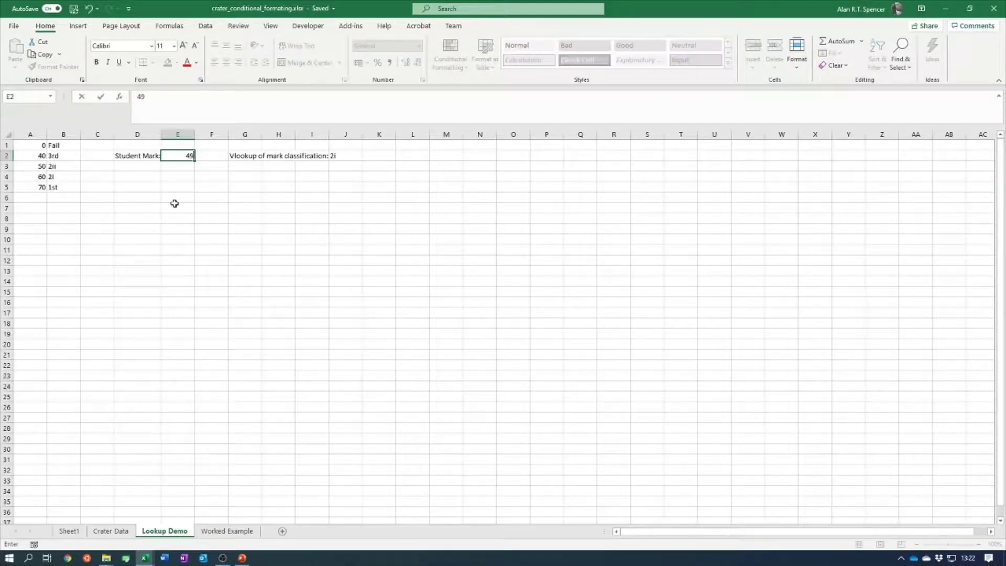
key("Return")
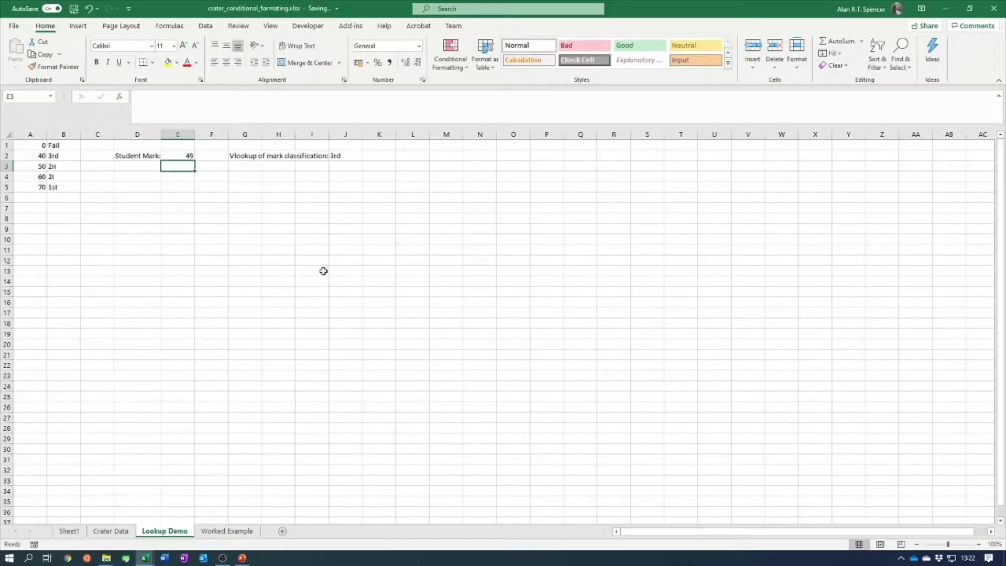
- Add FALSE (exact match) as the range lookup argument of the VLOOKUP formula in J2
left_click(345, 158)
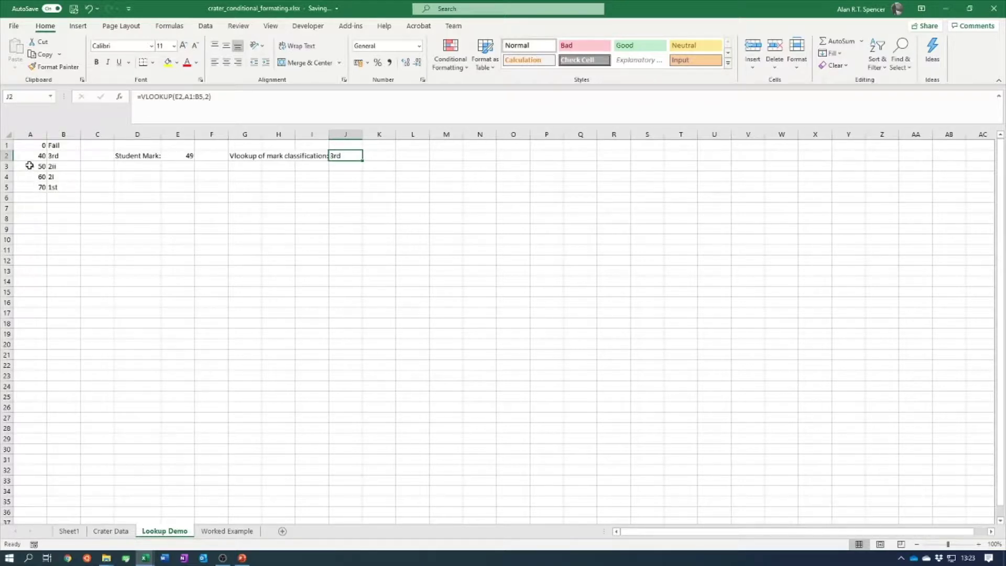
left_click(210, 97)
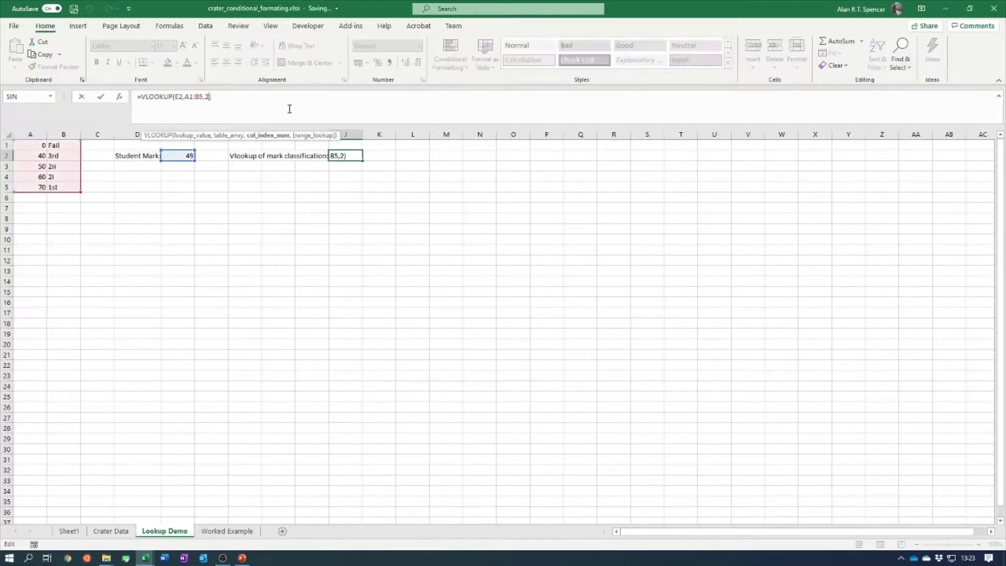
type(",")
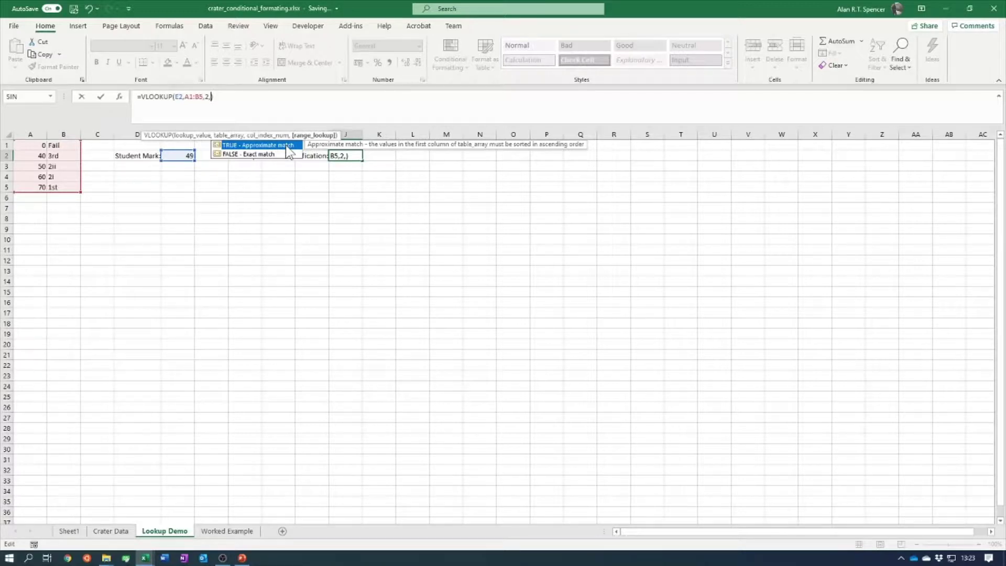
left_click(266, 154)
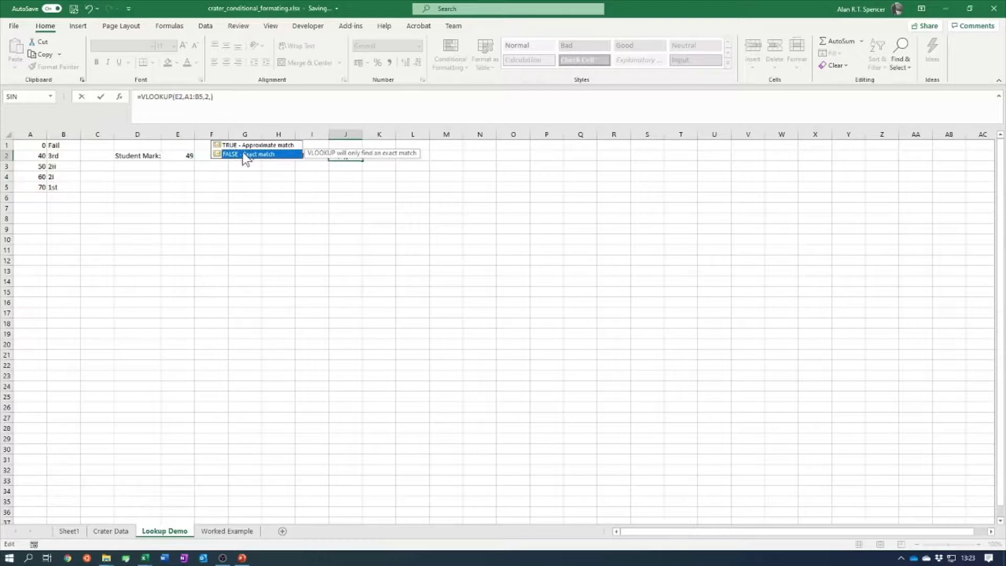
double_click(245, 156)
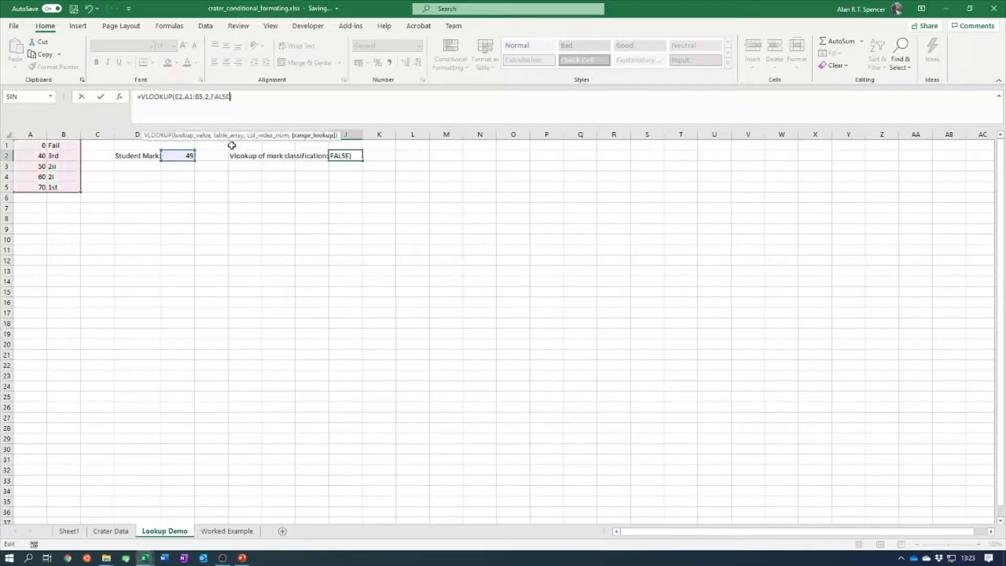
type(")")
key("Return")
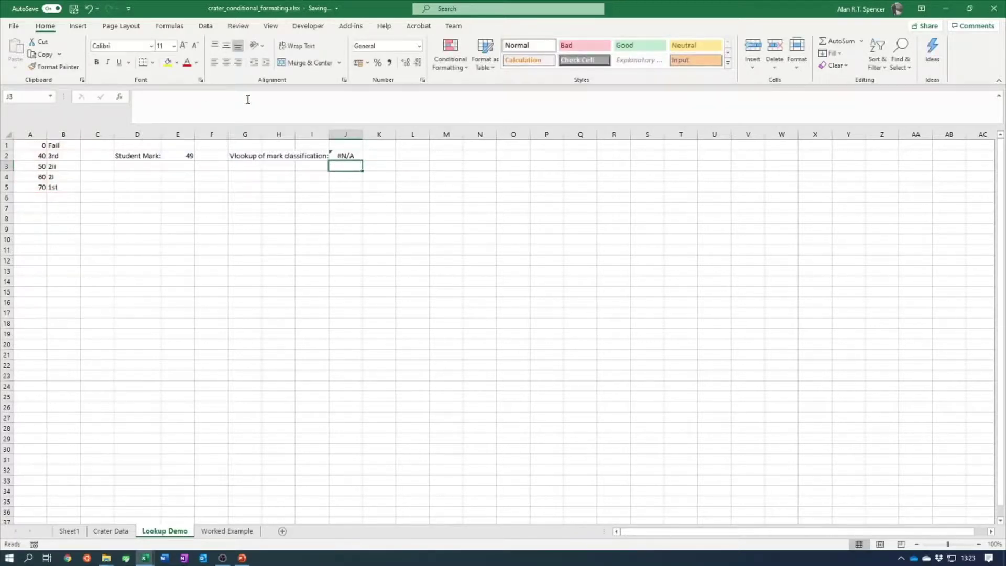
- Test the exact-match lookup by setting the student mark in E2 to 40 and after that to 55
left_click(176, 154)
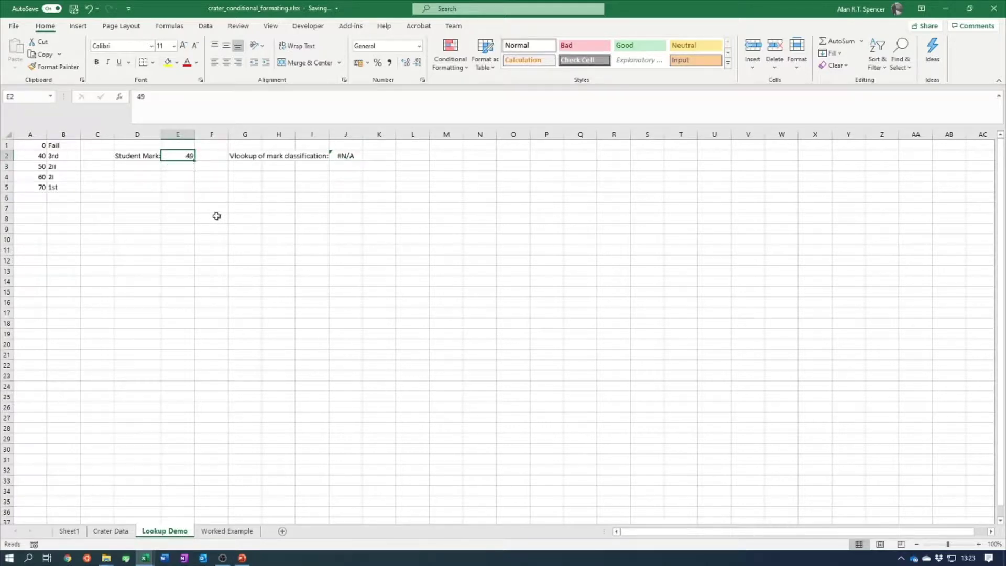
type("40")
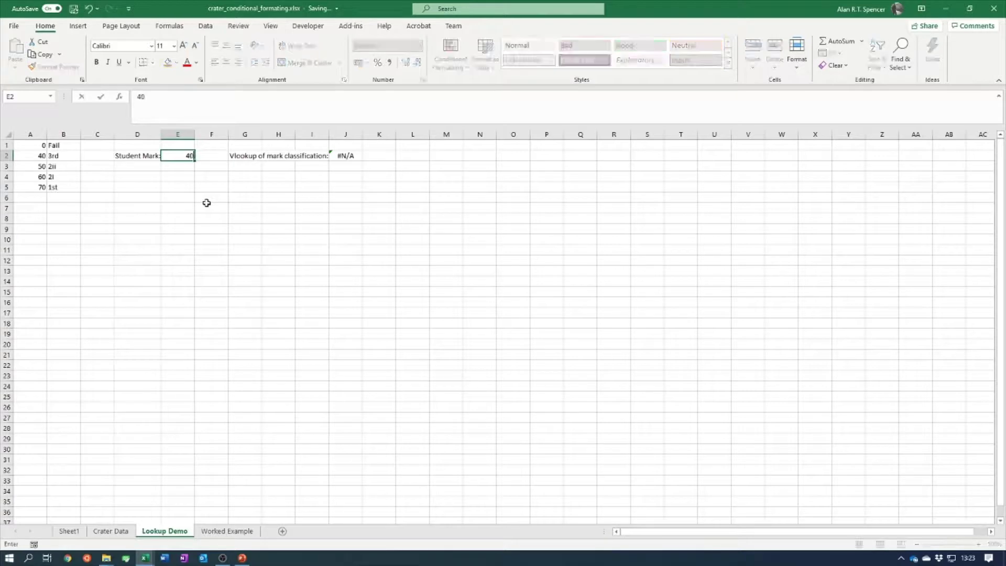
key("Return")
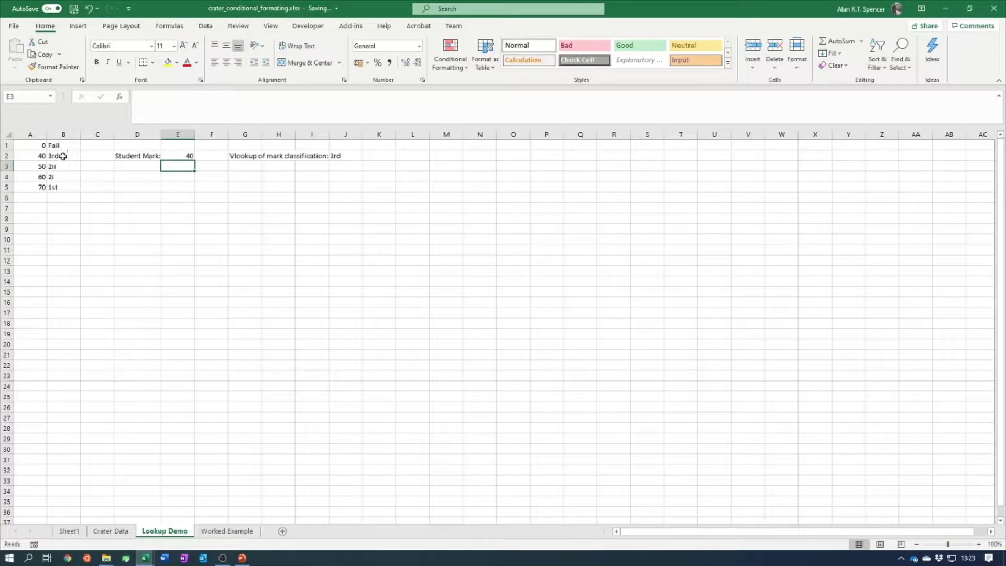
left_click(190, 156)
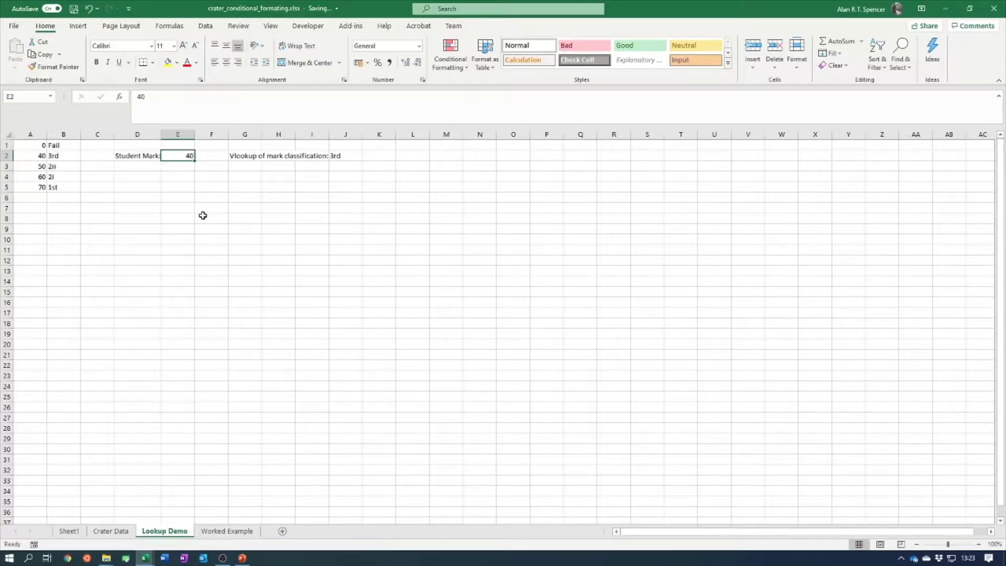
type("55")
key("Return")
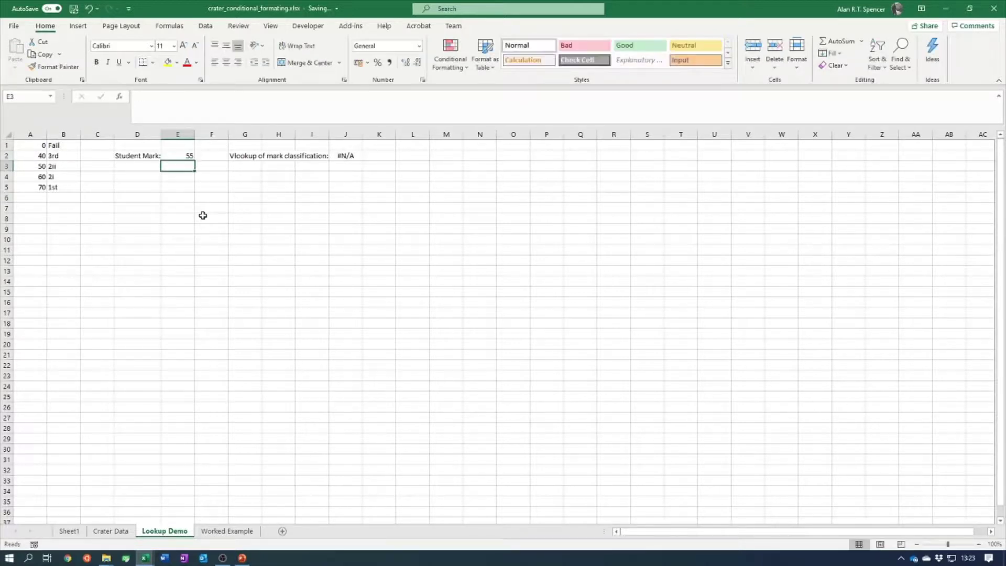
- Test the exact-match lookup by setting the student mark in E2 to 60
left_click(180, 156)
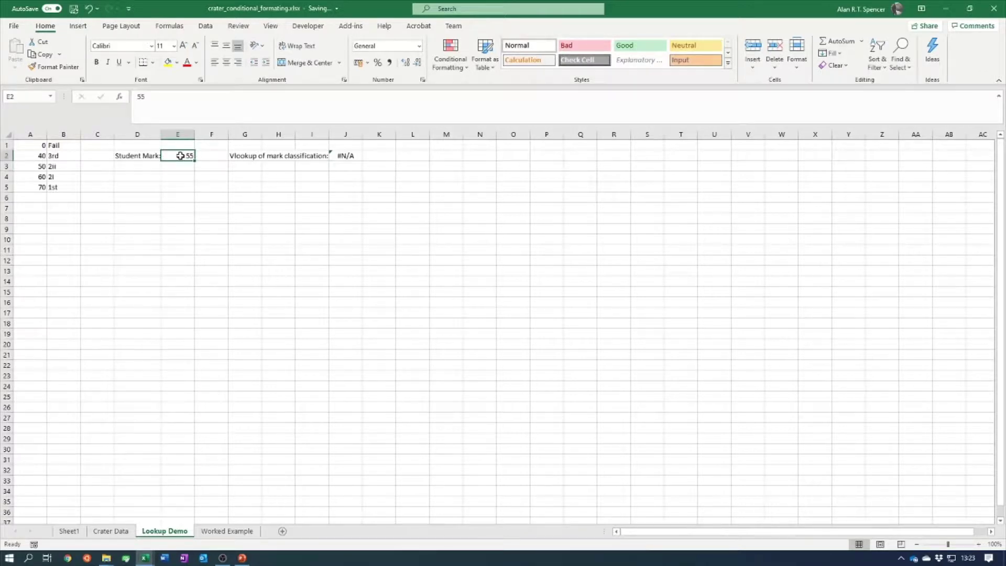
type("60")
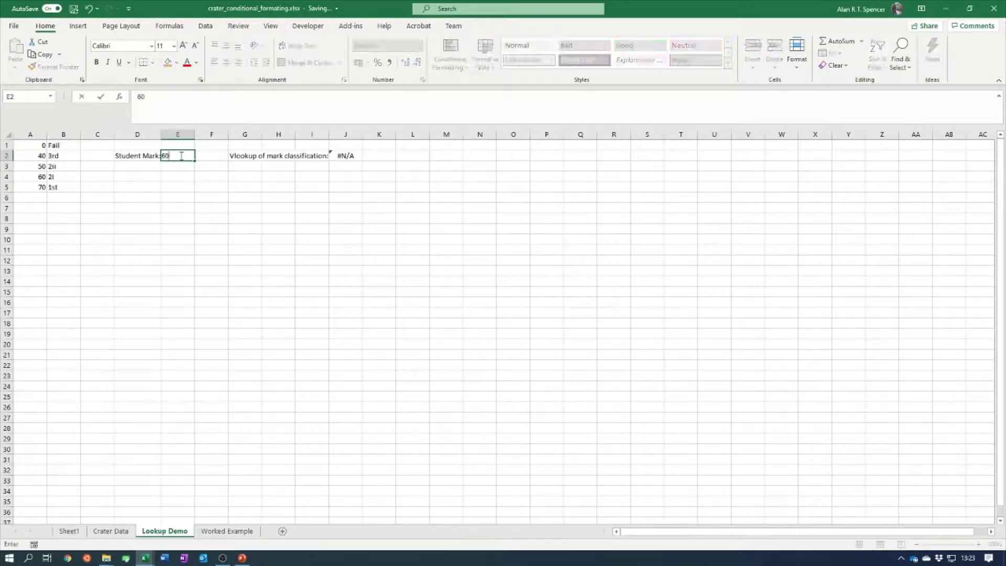
key("Return")
left_click(362, 230)
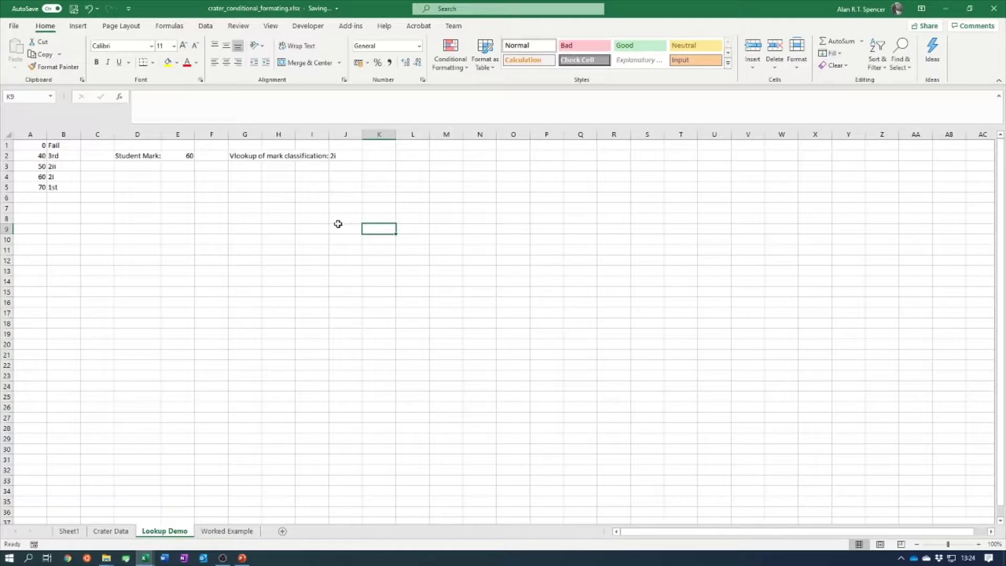
- On the Crater Data sheet, start a COUNTIF formula in D8 with the diameters A2:A26 as its range
left_click(119, 531)
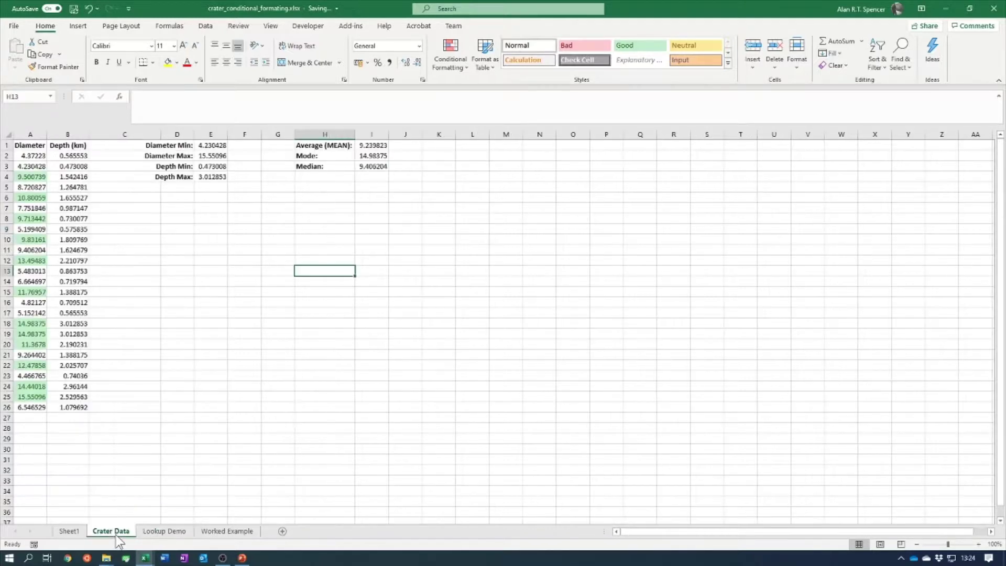
left_click(201, 219)
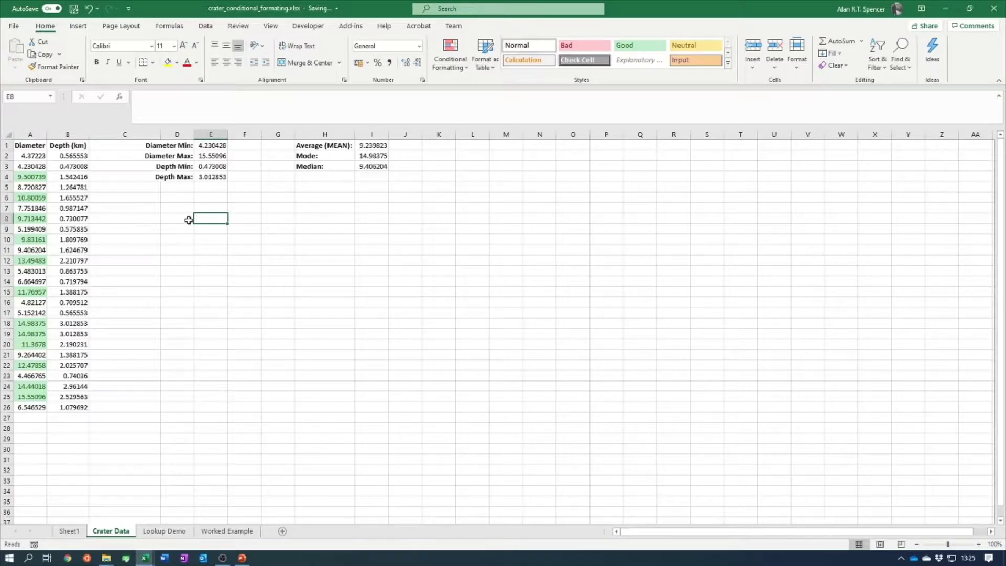
left_click(32, 155)
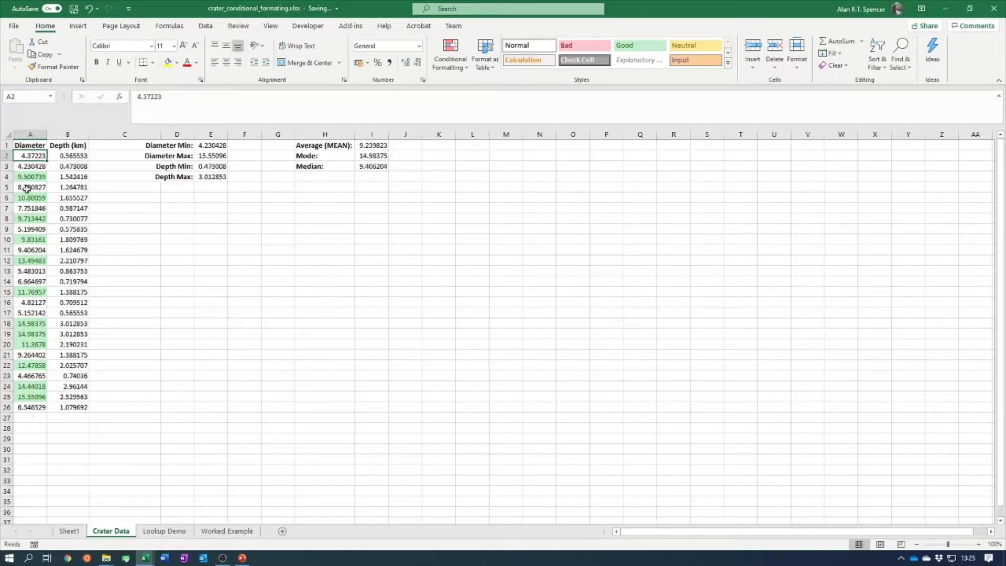
left_click(185, 219)
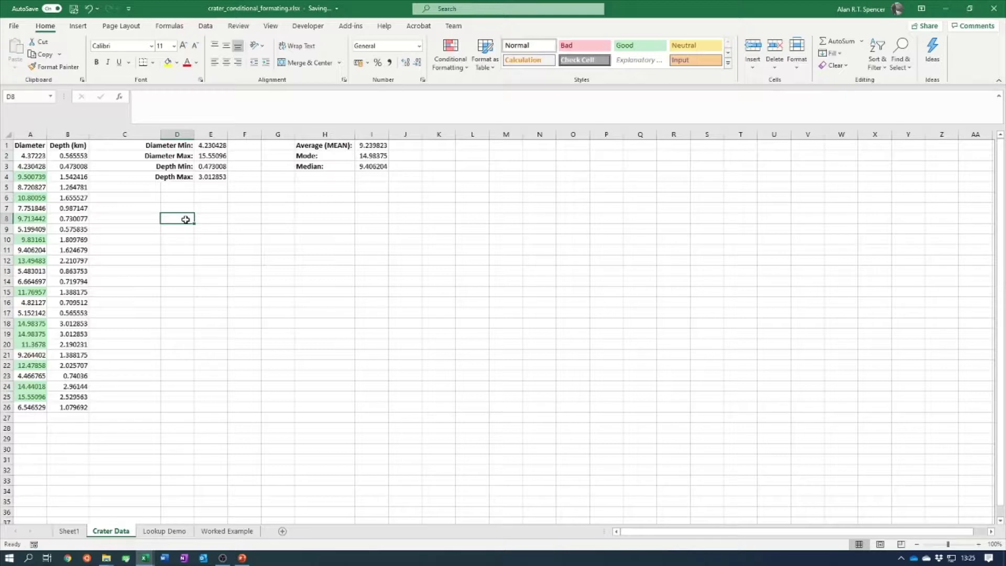
type("=")
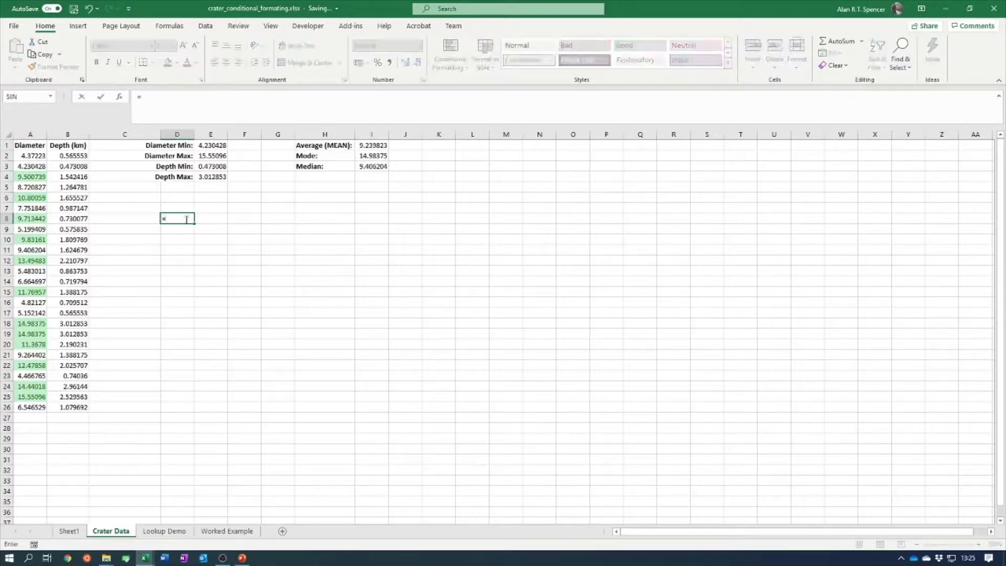
type("coun")
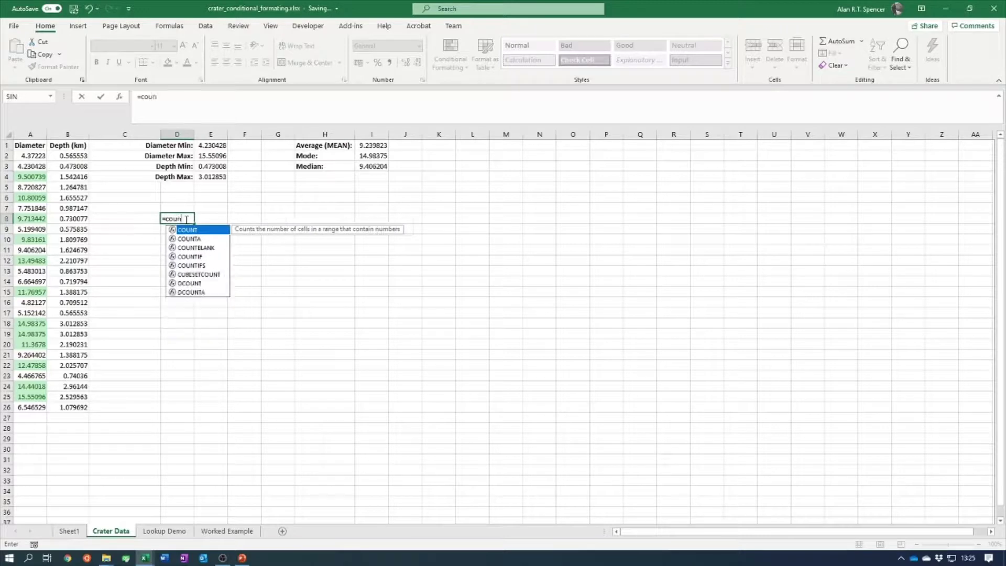
left_click(212, 256)
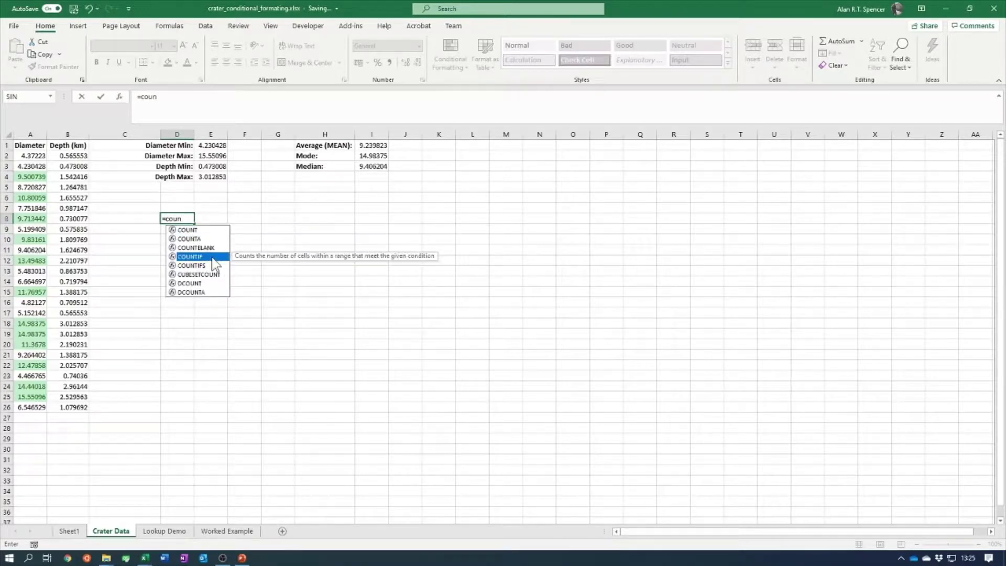
double_click(211, 257)
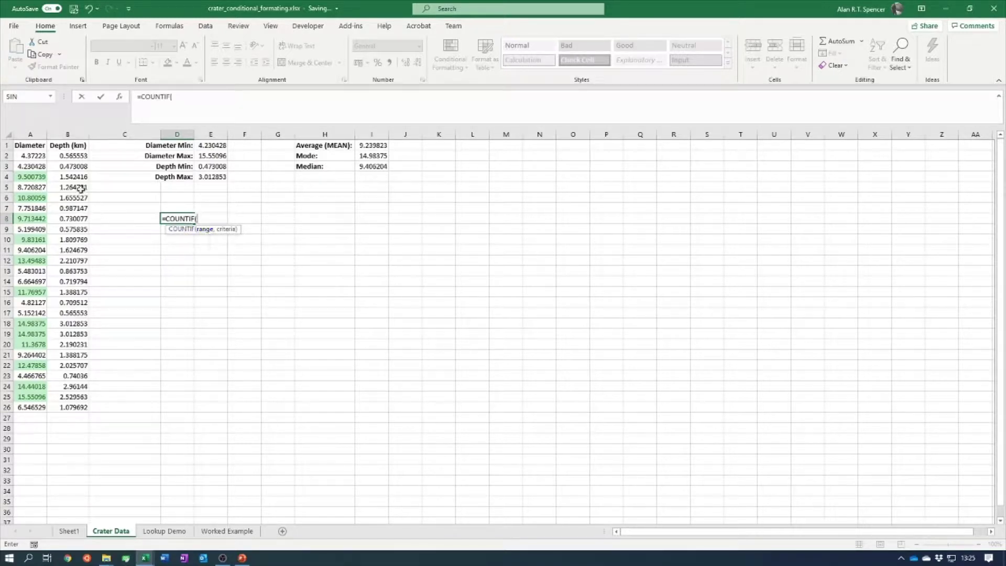
left_click_drag(30, 155, 19, 407)
- Complete the COUNTIF formula in D8 with the criterion ">10" to count diameters greater than 10
left_click(219, 102)
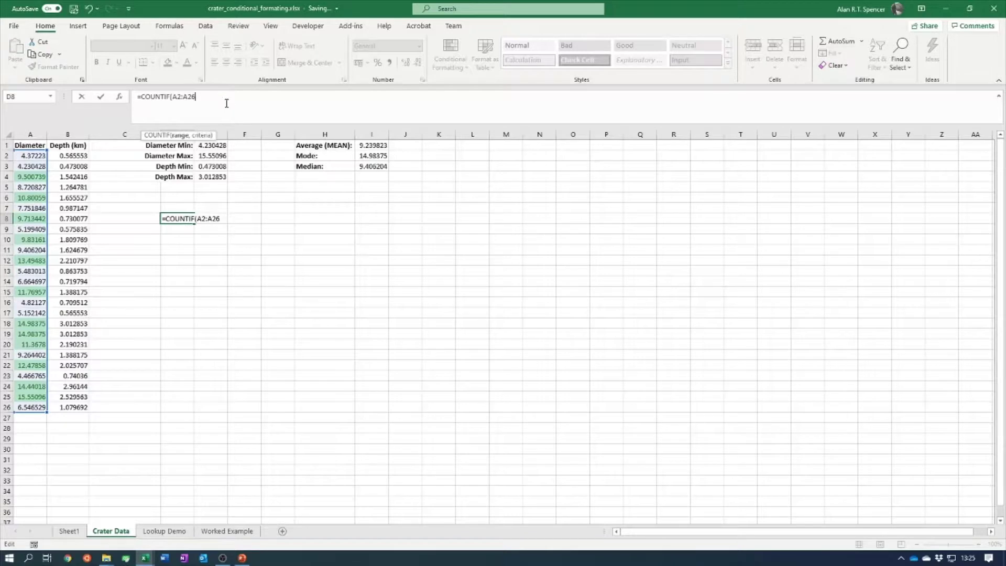
type(",")
type("\"")
type(">10\")")
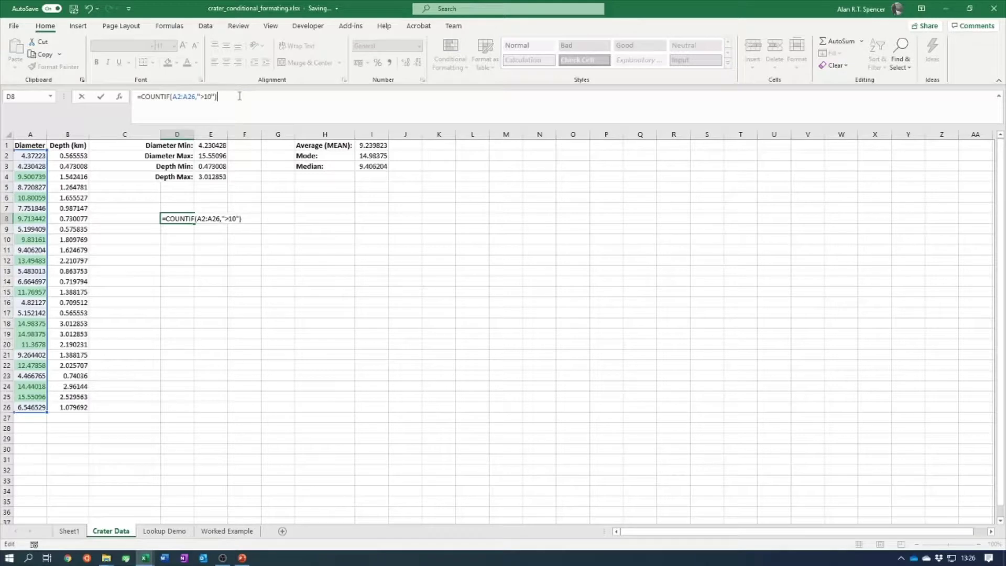
key("Return")
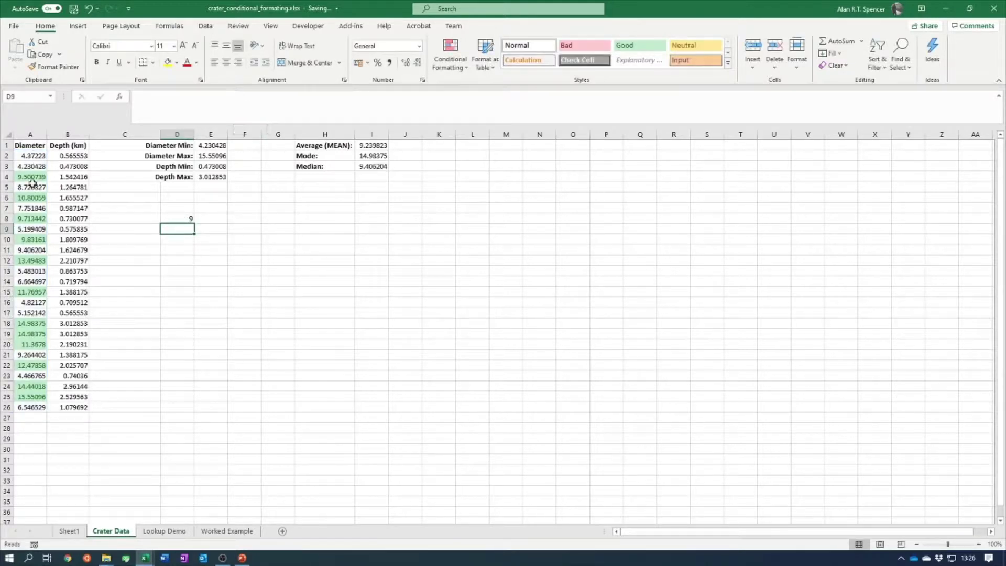
- Replace the COUNTIF criterion in D8 with the exact diameter 13.49483 copied from cell A12
left_click(193, 217)
left_click(243, 106)
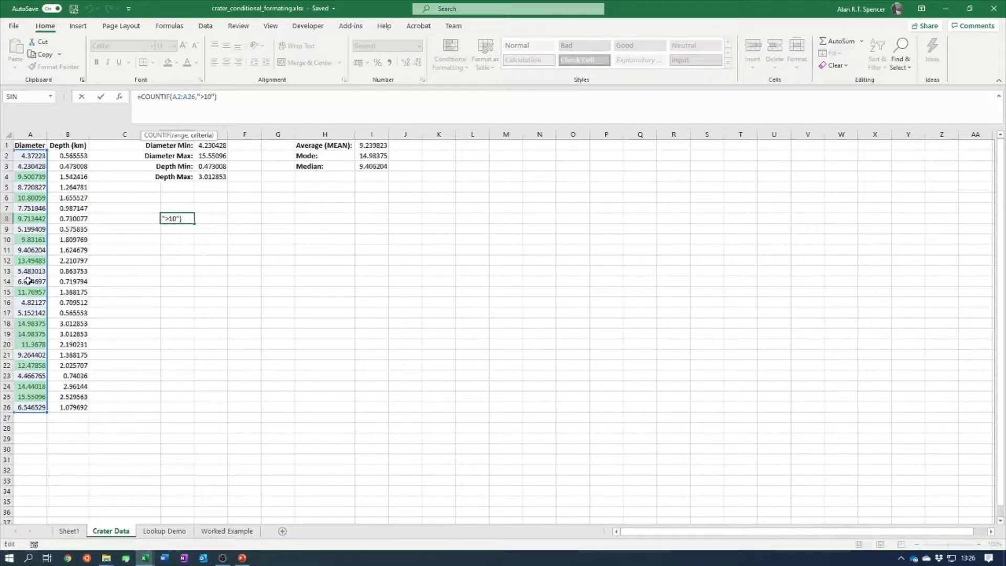
left_click(24, 260)
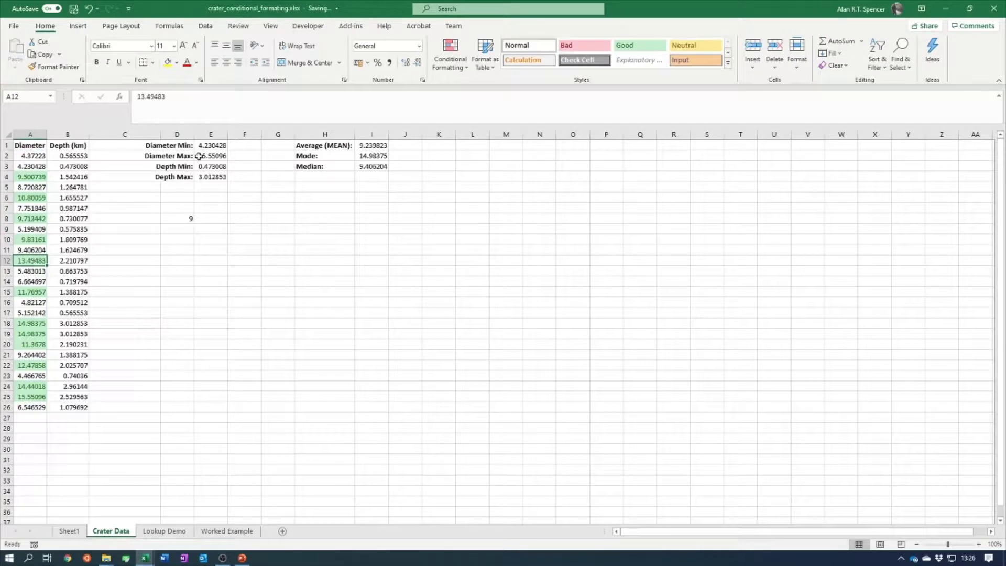
double_click(176, 105)
key("ctrl+c")
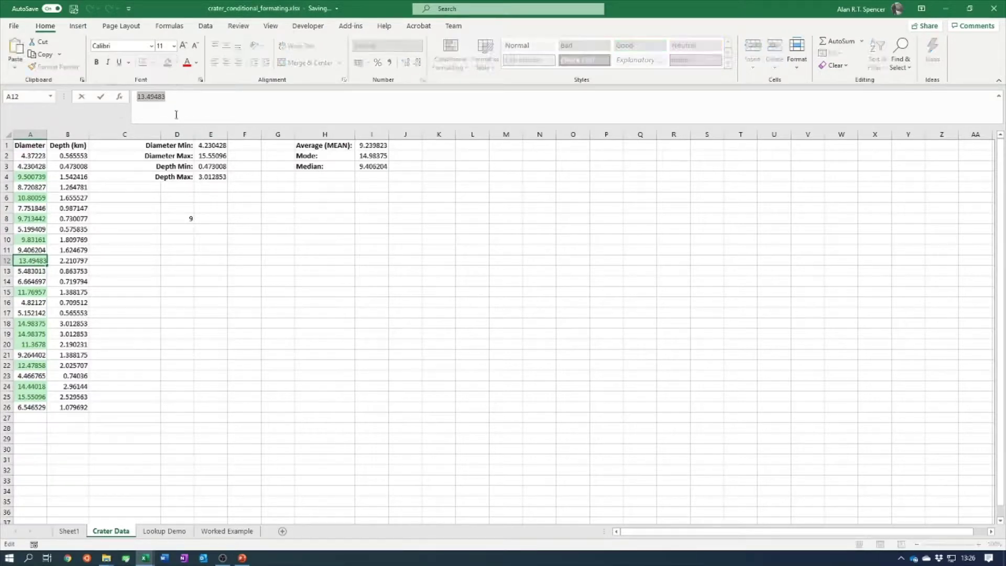
left_click(130, 280)
left_click(181, 218)
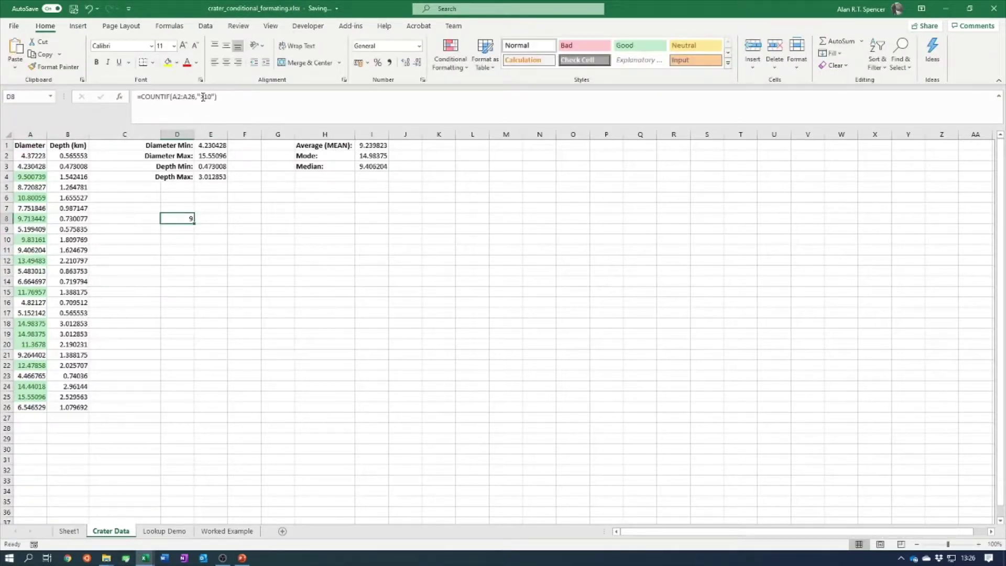
left_click_drag(195, 96, 215, 96)
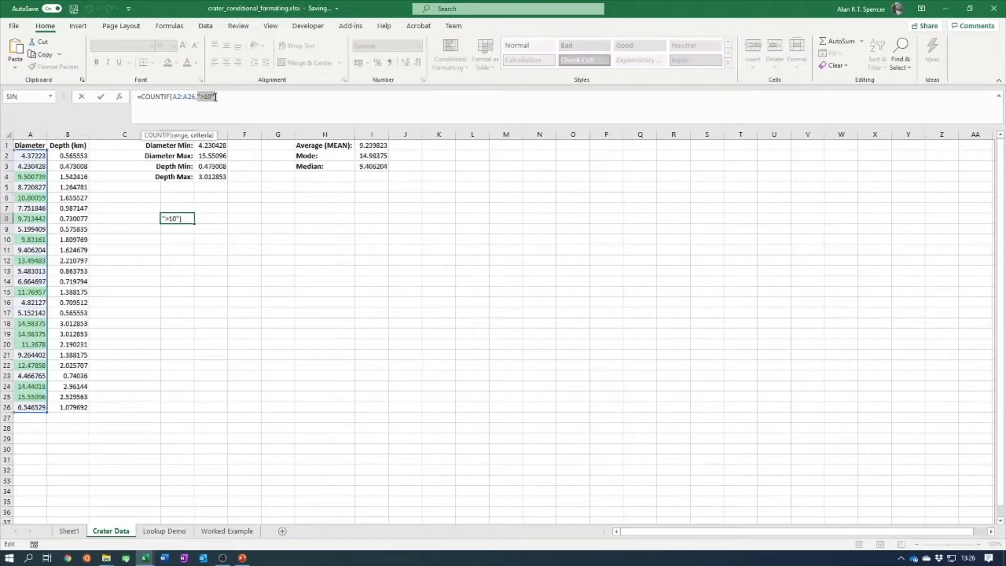
key("ctrl+v")
left_click(243, 98)
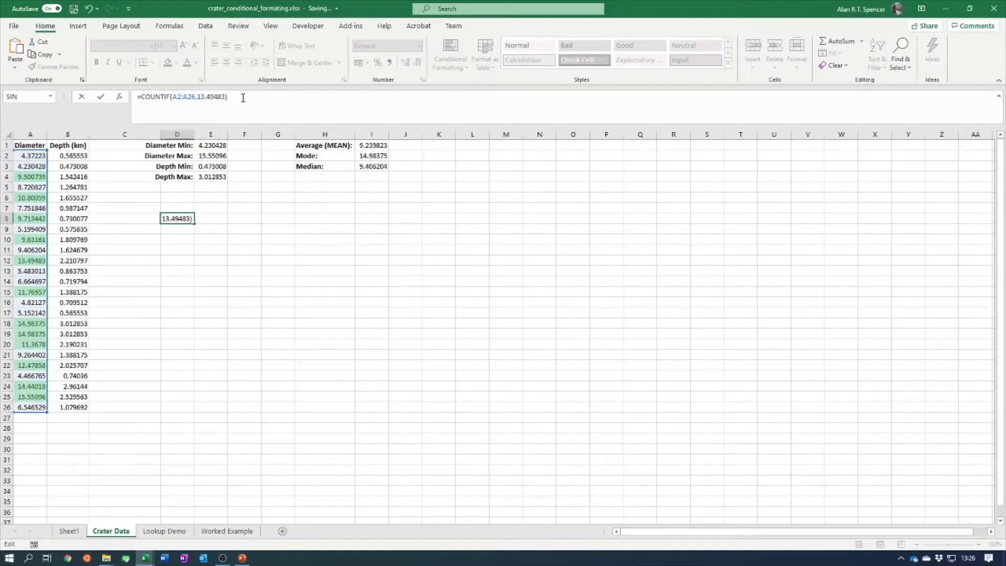
key("Return")
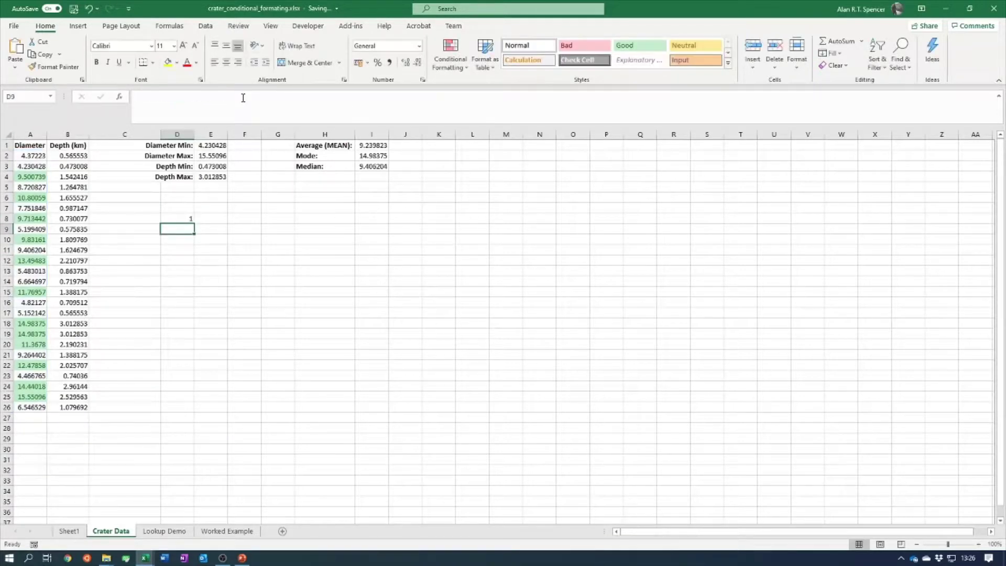
- Copy the diameter in A12 into A13 and A14, and check the COUNTIF result in D8
left_click(171, 217)
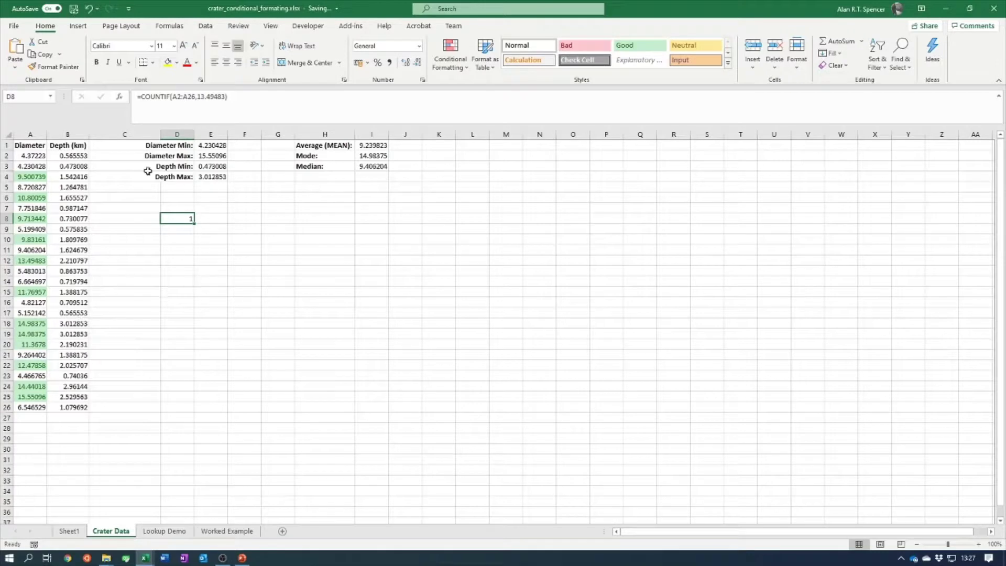
left_click(32, 273)
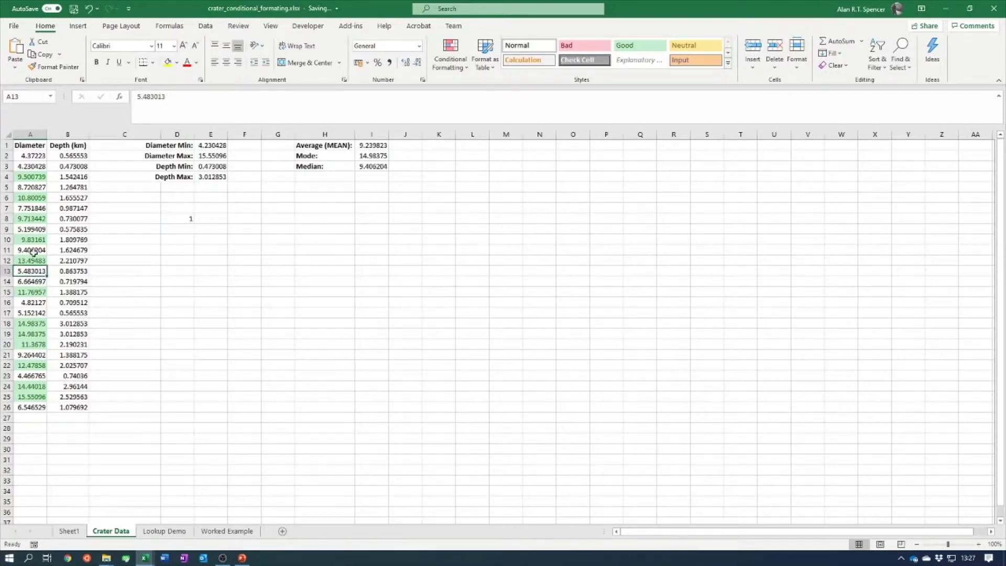
left_click(31, 260)
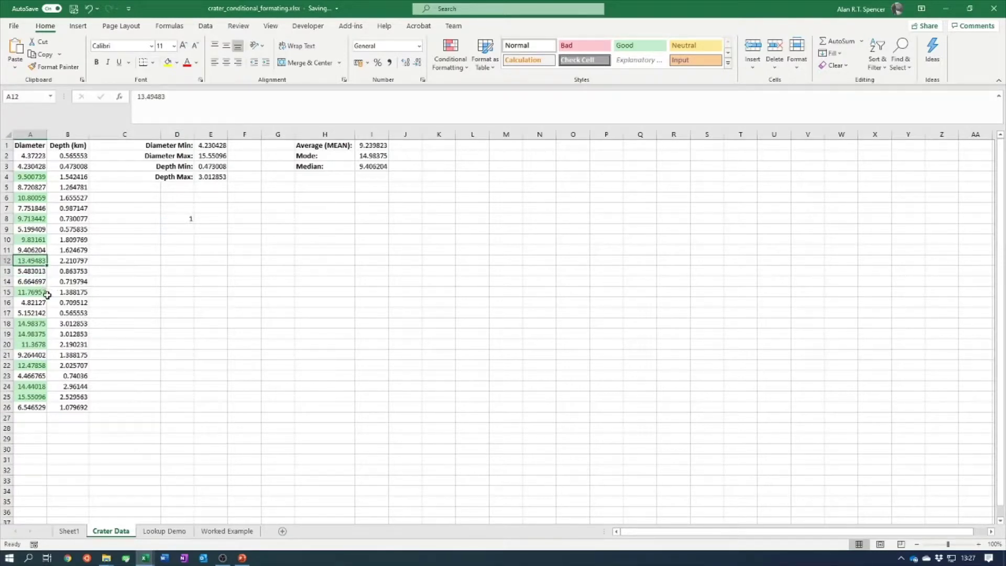
key("ctrl+c")
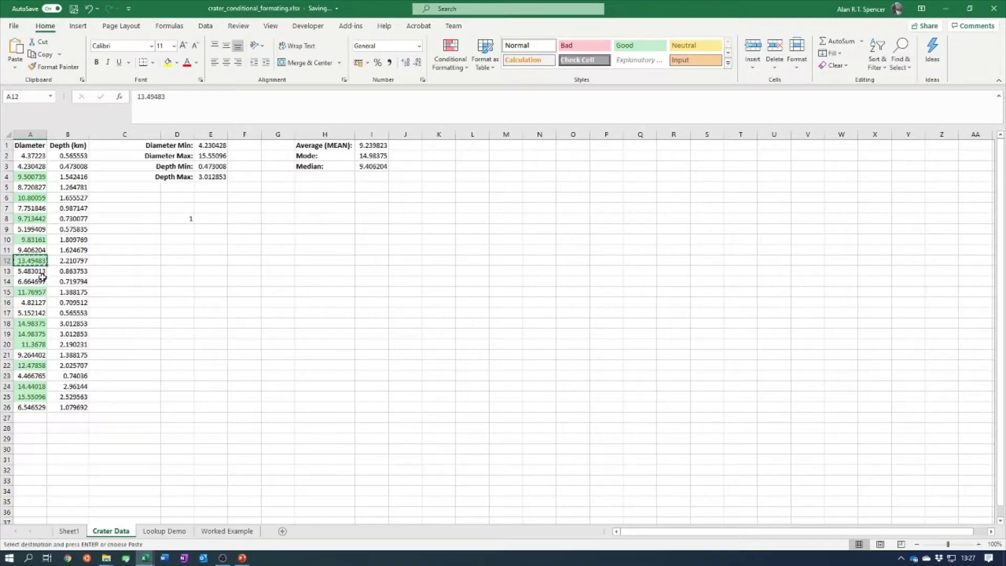
left_click(35, 271)
key("ctrl+v")
left_click(38, 282)
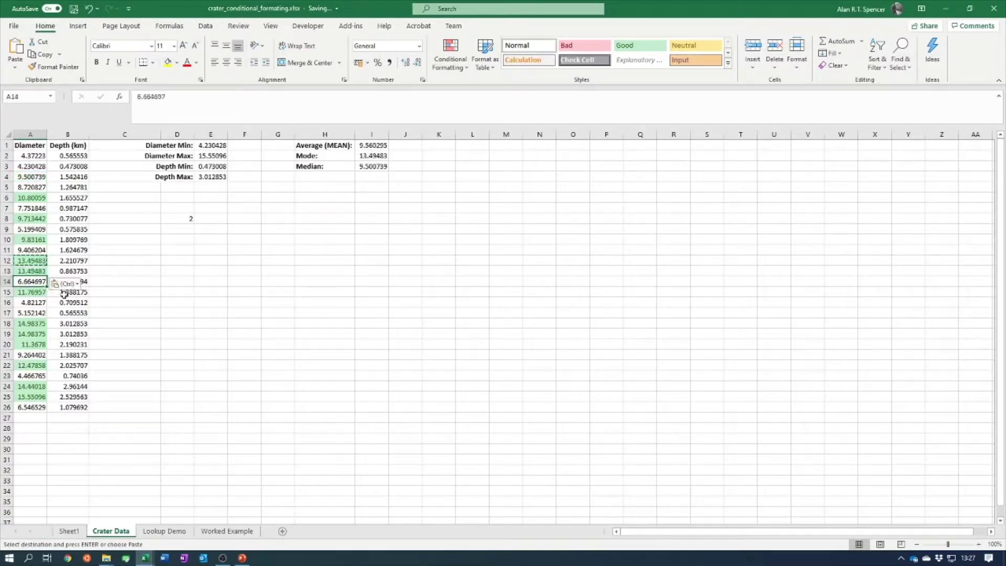
key("ctrl+v")
left_click(259, 269)
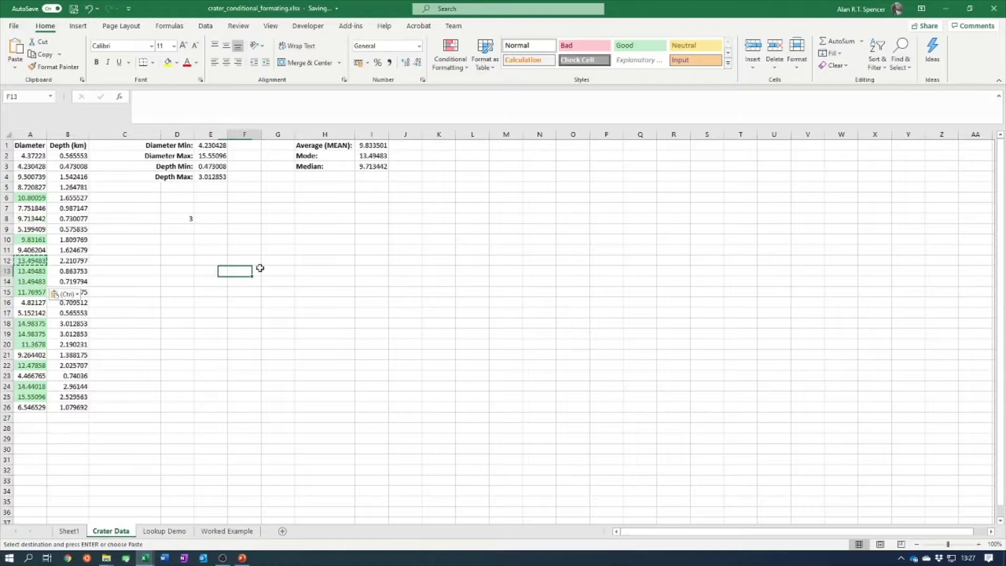
left_click(192, 220)
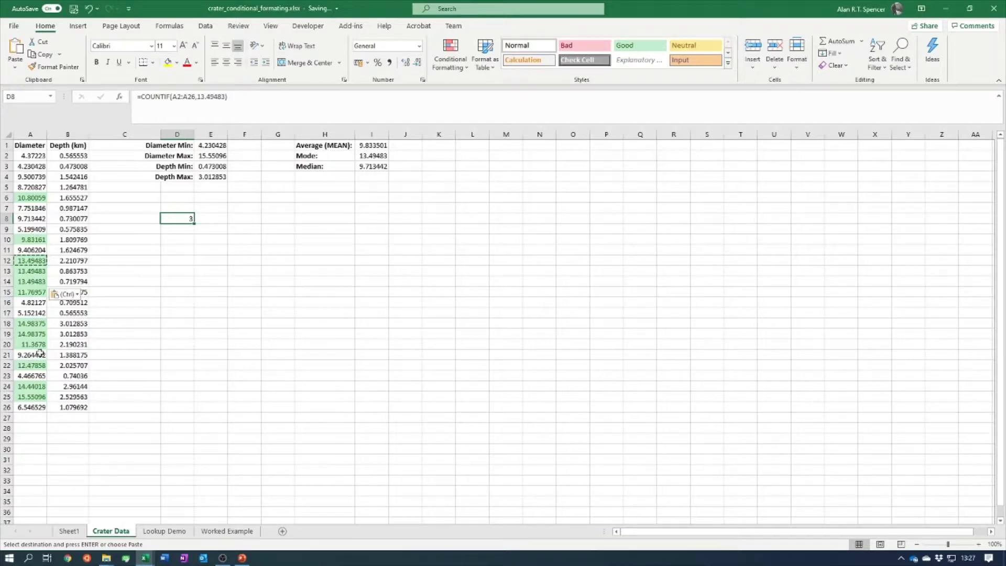
left_click(252, 237)
left_click(186, 219)
- Enter a SUMIF formula in D11 that adds the diameters in A2:A26 meeting the criterion ">10"
left_click(177, 272)
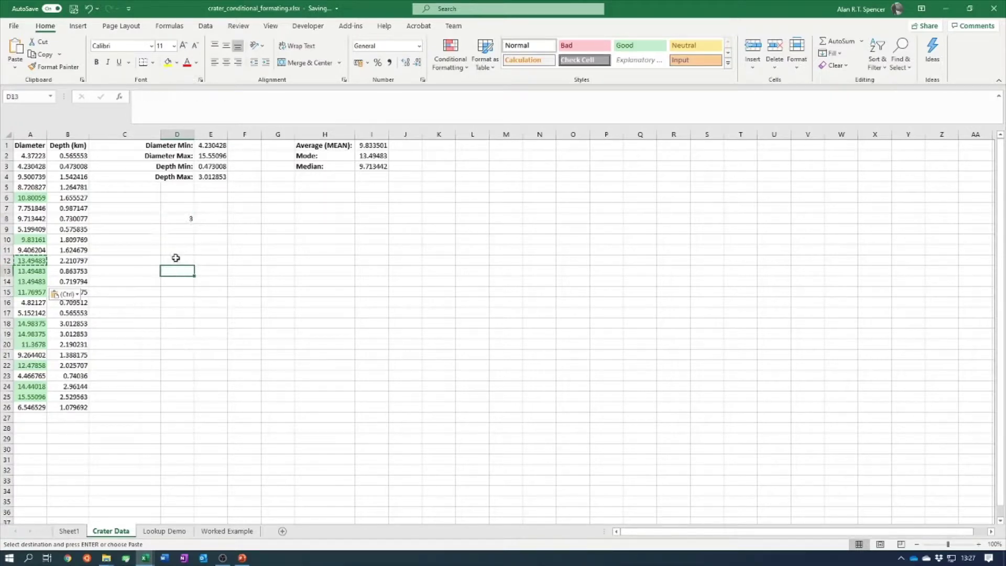
left_click(177, 252)
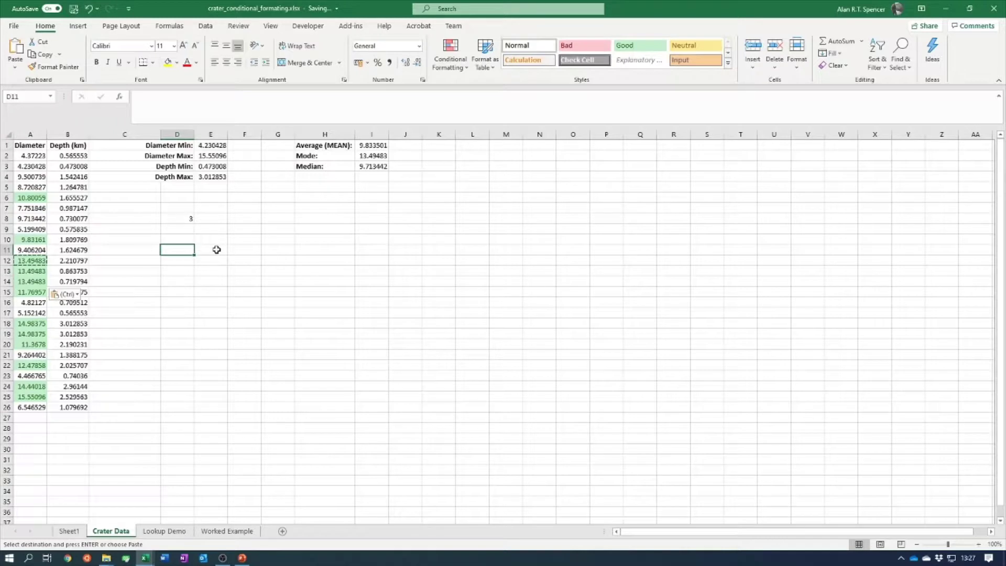
type("=sum")
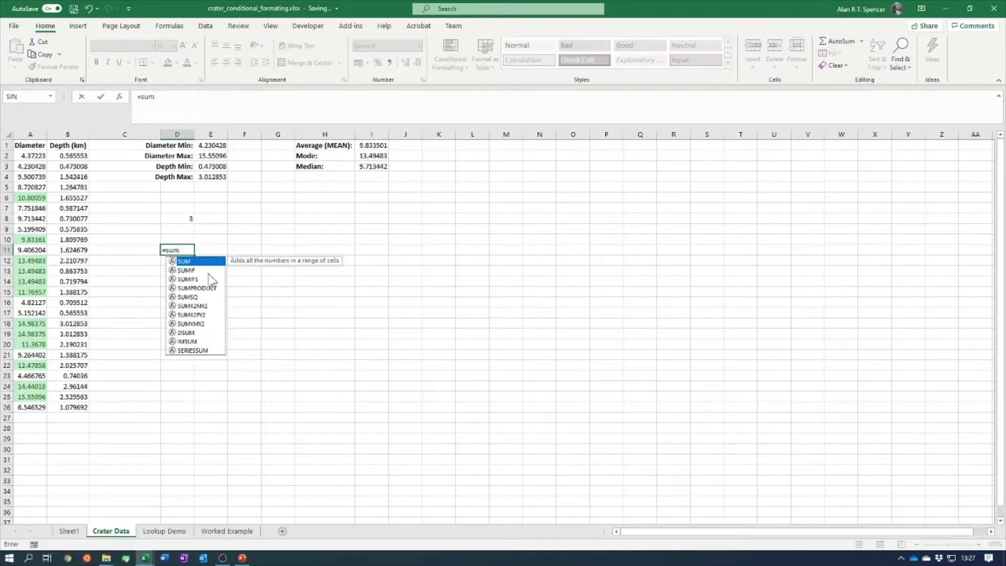
key("Down")
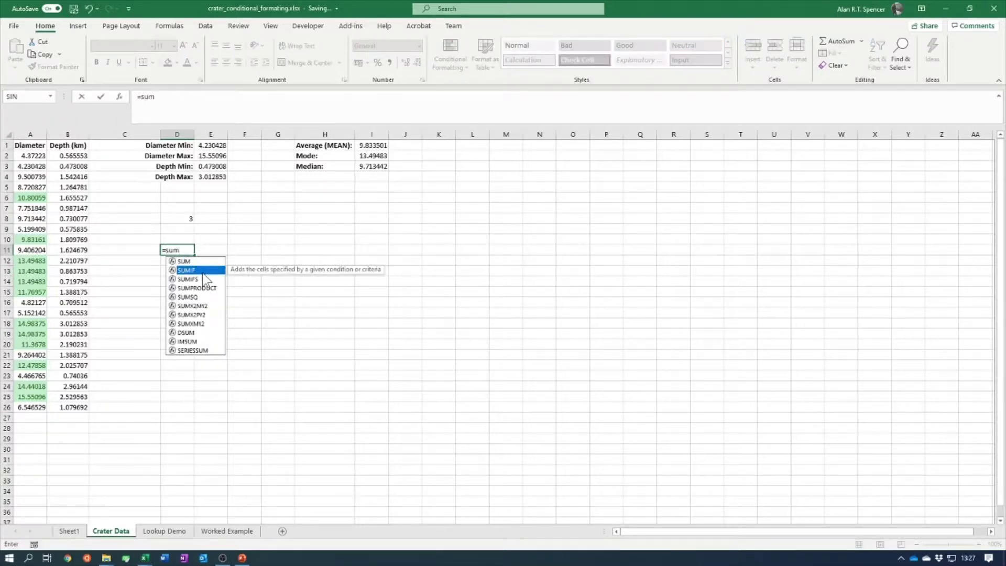
double_click(198, 270)
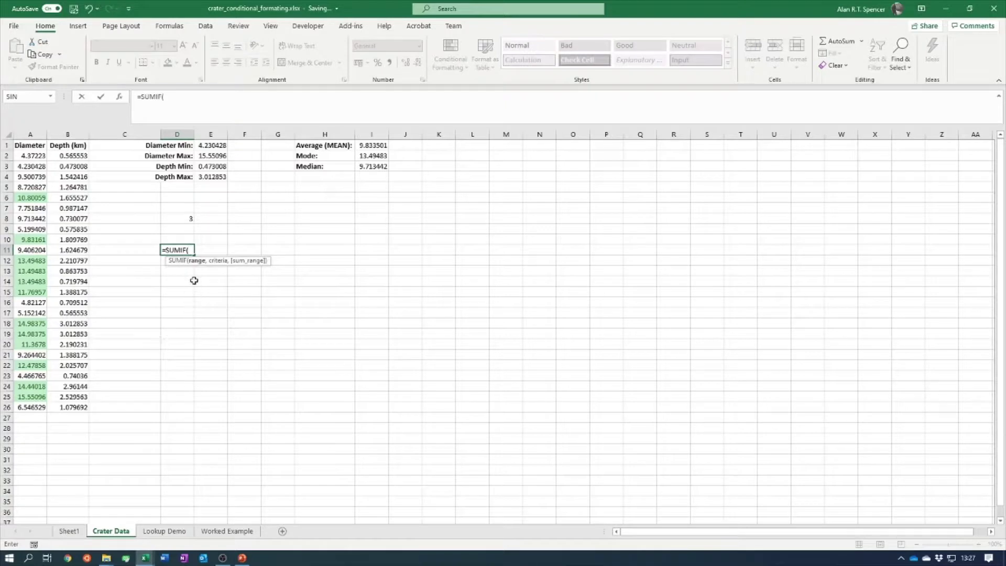
left_click_drag(33, 156, 33, 407)
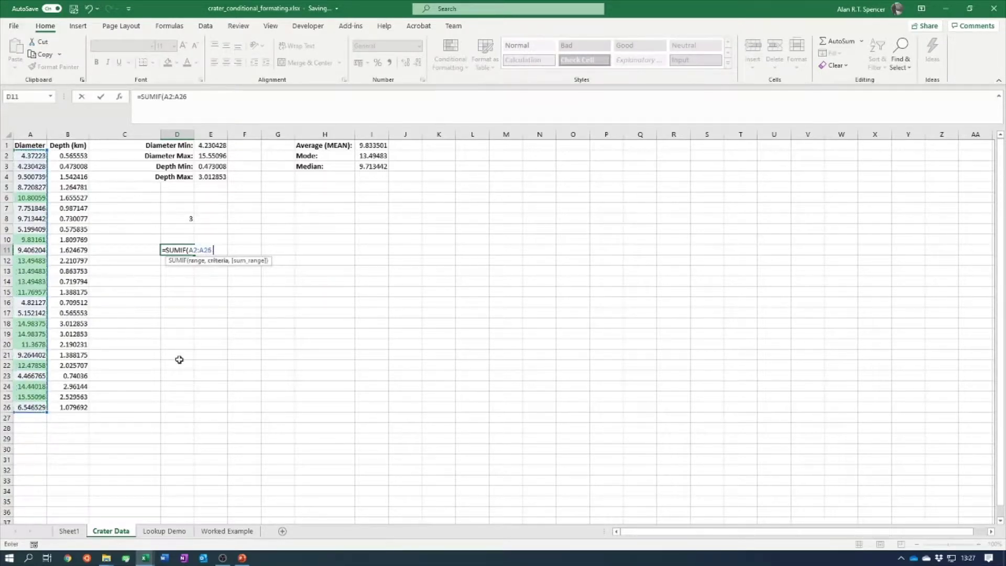
type(",\">10")
type(")")
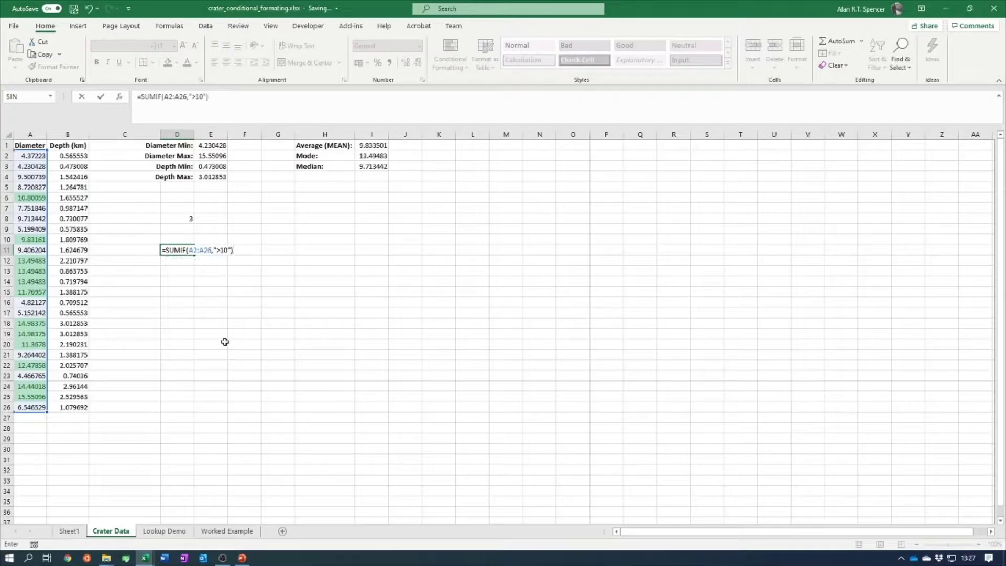
key("Return")
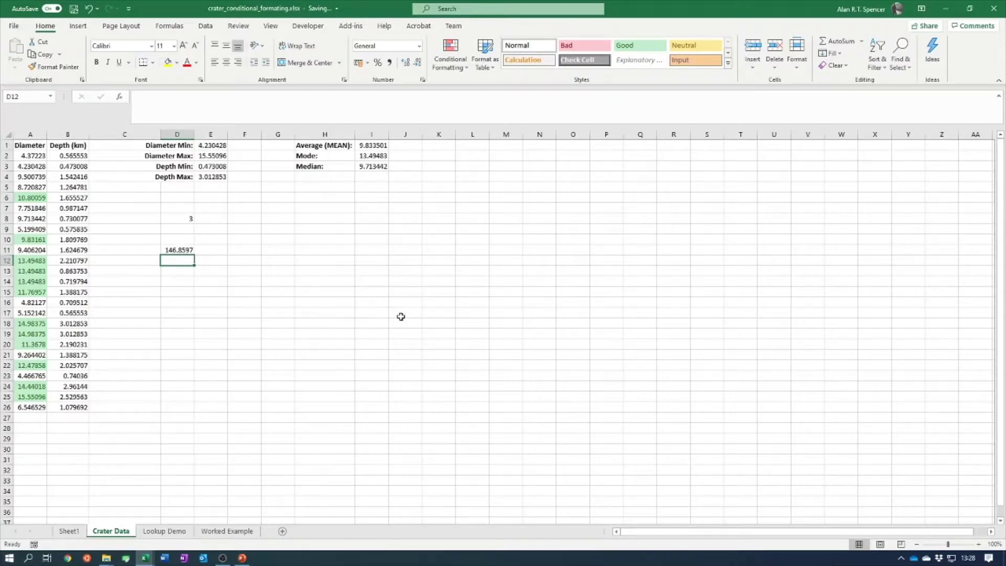
- Enter "apple" in L3 and copy it into L5 and L6
left_click(487, 166)
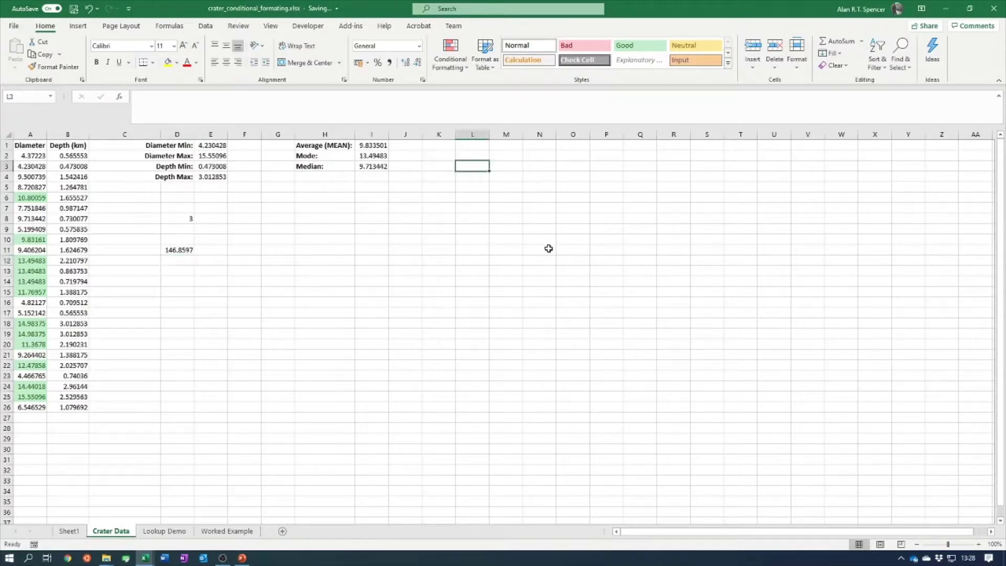
type("apple")
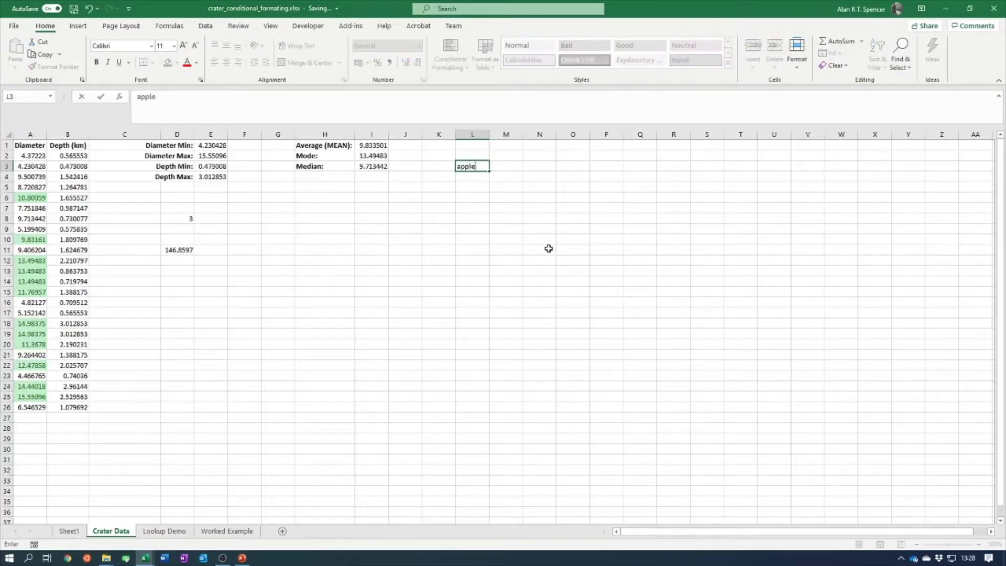
left_click(549, 248)
left_click(474, 166)
key("ctrl+c")
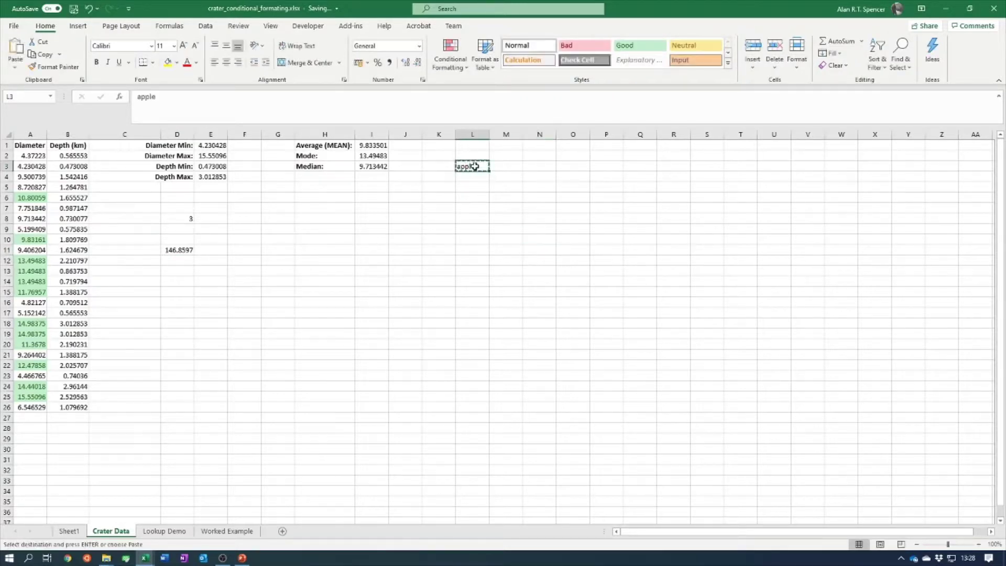
left_click(470, 185)
key("ctrl+v")
left_click(471, 198)
key("ctrl+v")
- Paste the copied "apple" into L8, L9, L11 and L14 as well
left_click(477, 218)
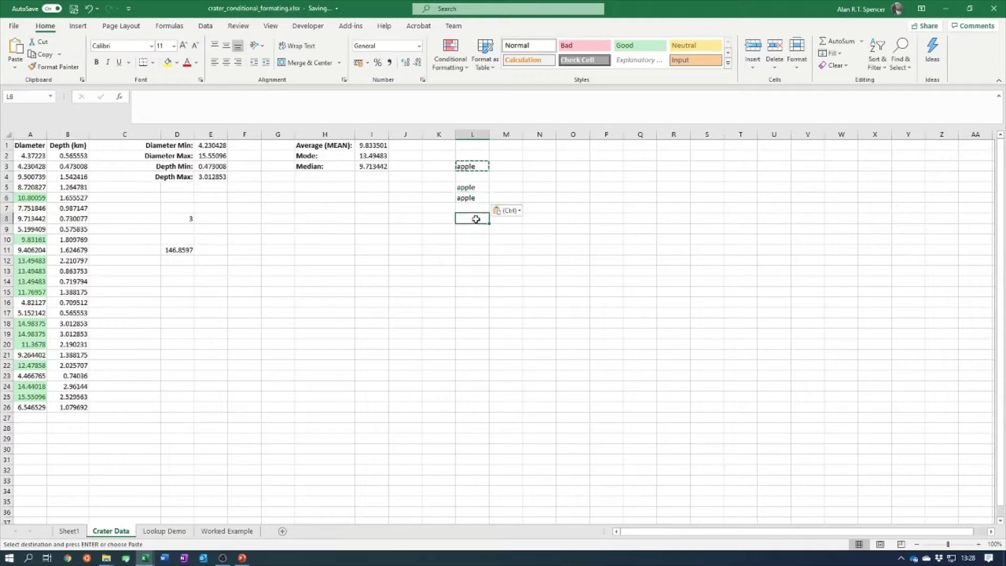
key("ctrl+v")
left_click(476, 233)
key("ctrl+v")
left_click(475, 250)
key("ctrl+v")
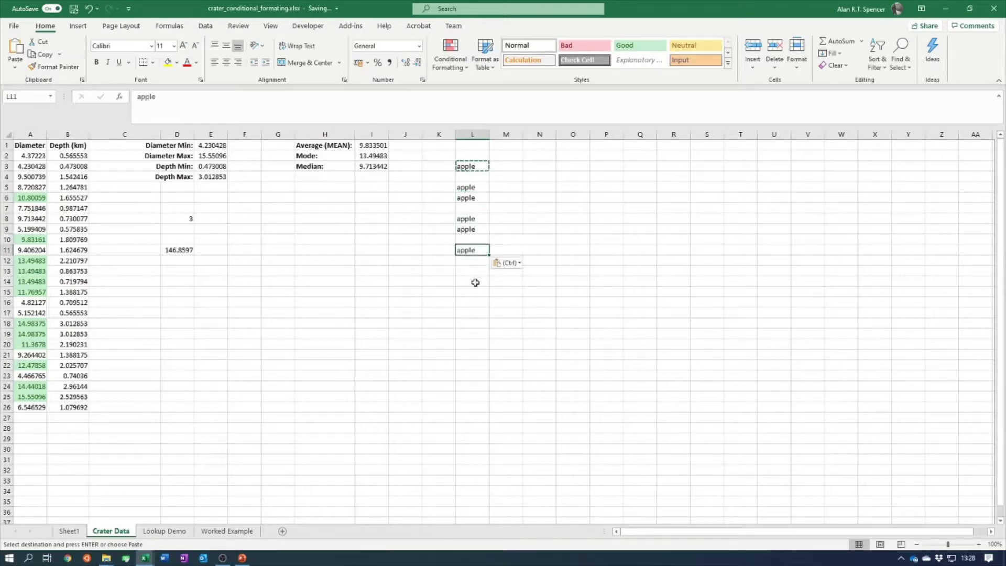
left_click(474, 282)
key("ctrl+v")
- Enter "orange" in L4 and copy it into L7 and L13
left_click(471, 177)
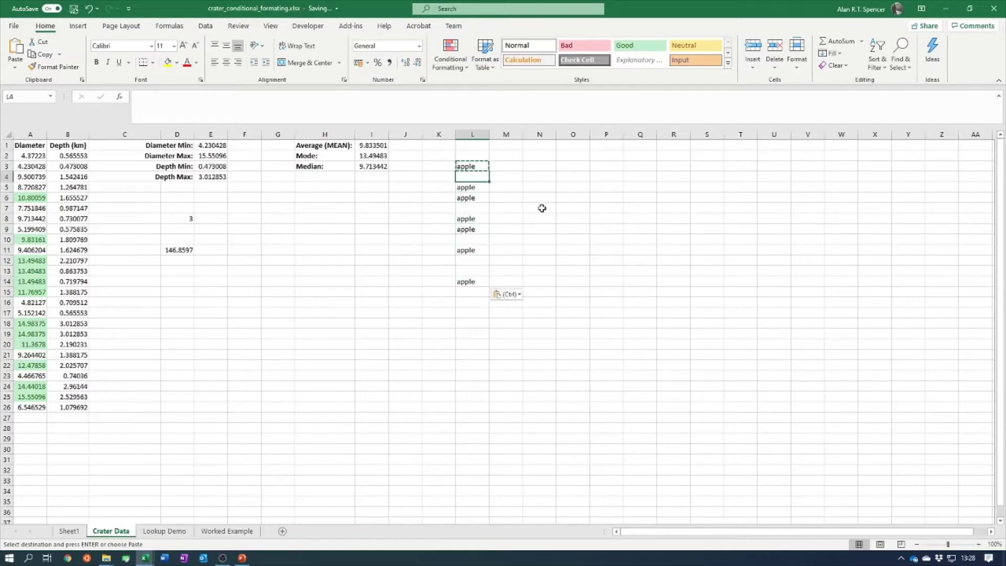
type("orange")
left_click(542, 208)
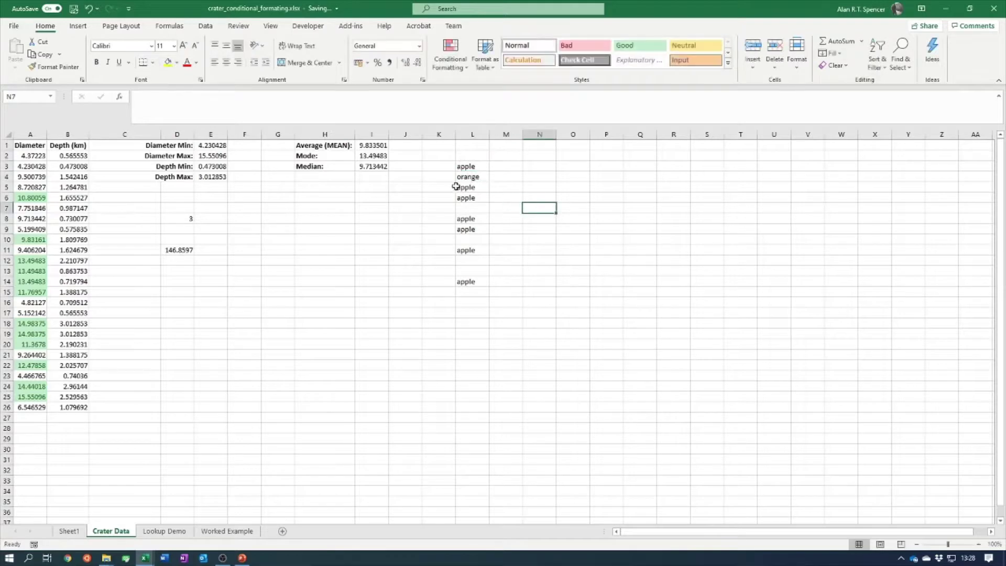
left_click(471, 177)
key("ctrl+c")
left_click(472, 208)
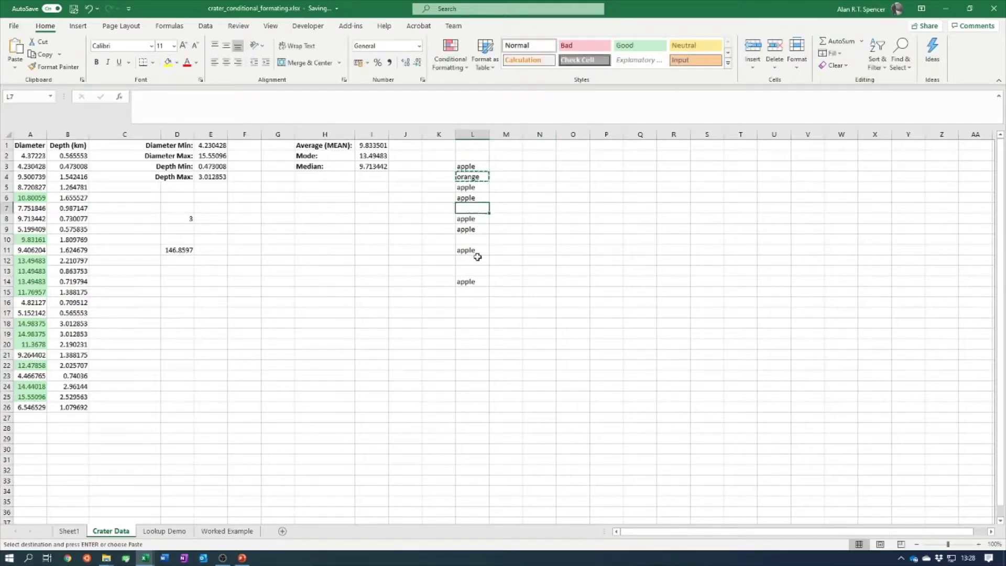
key("ctrl+v")
left_click(474, 269)
key("ctrl+v")
- Enter "cherry" in L10 and copy it into L12 to complete the fruit list
left_click(473, 239)
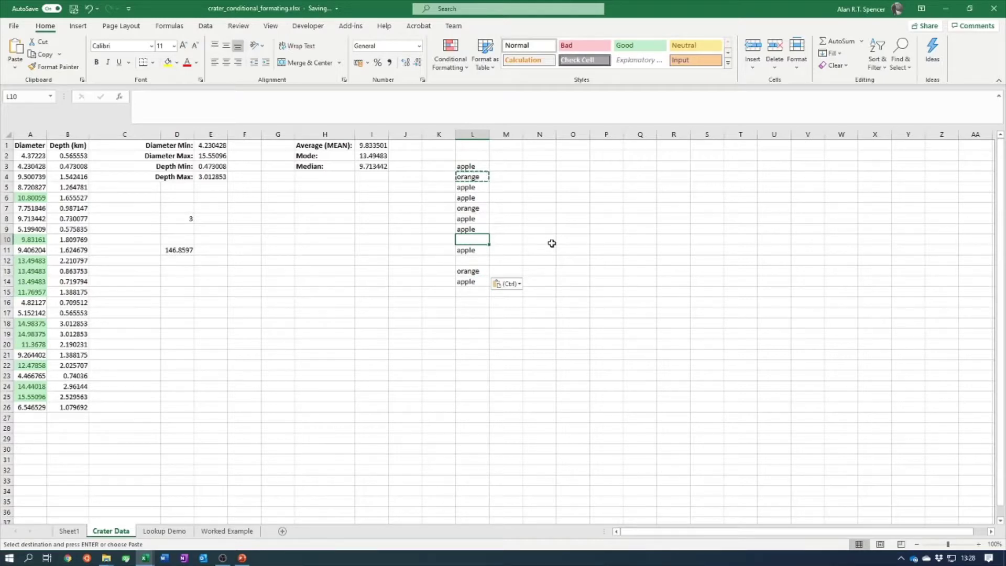
type("cherry")
left_click(551, 243)
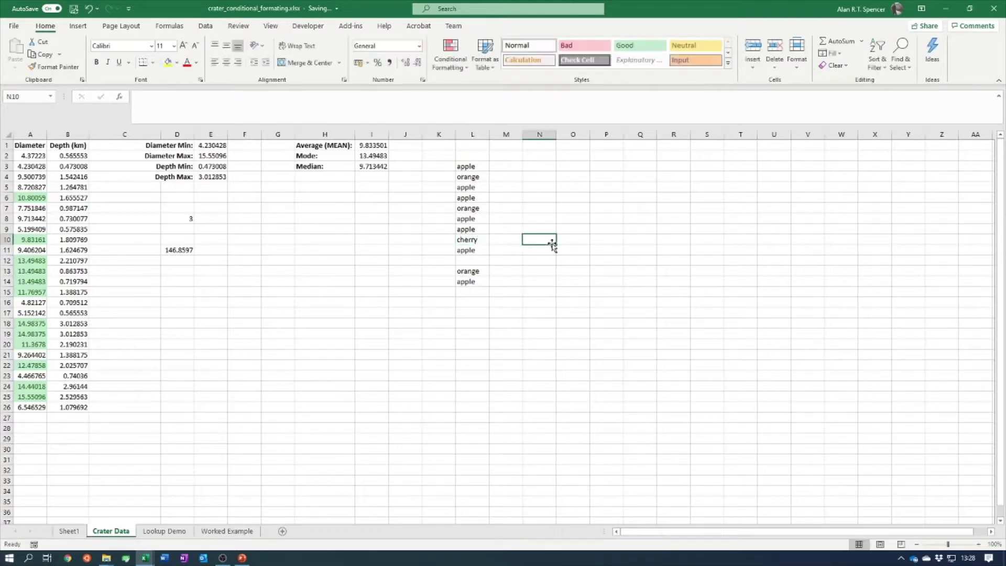
left_click(474, 240)
key("ctrl+c")
left_click(471, 260)
key("ctrl+v")
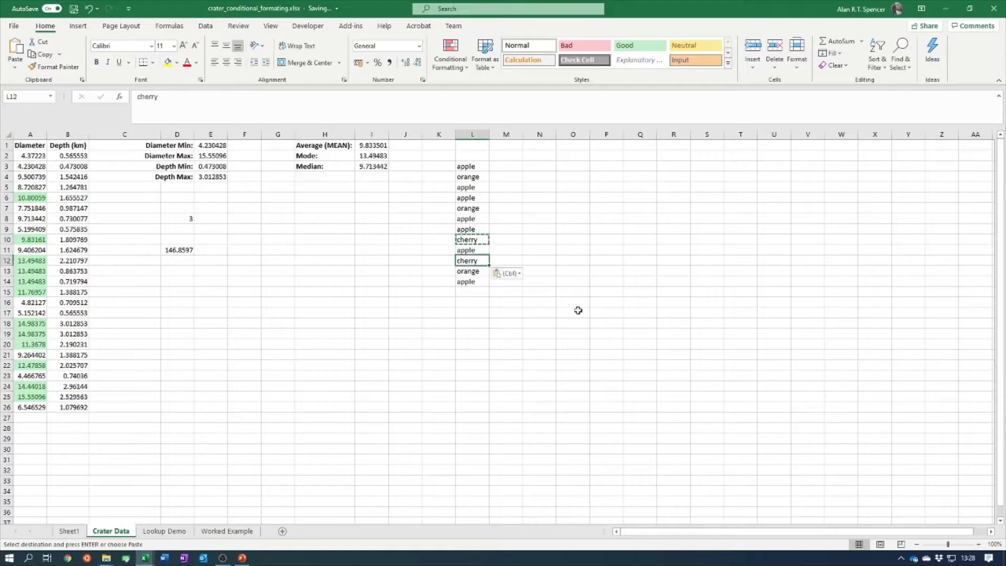
left_click_drag(485, 165, 470, 290)
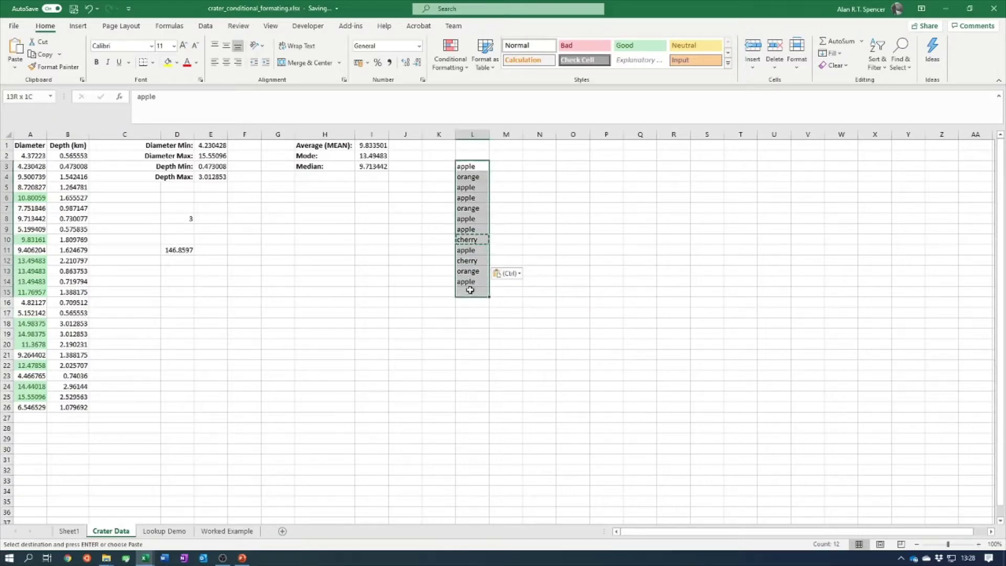
- Label cell N4 "Count Apple:" and widen column N to fit the text
left_click(534, 166)
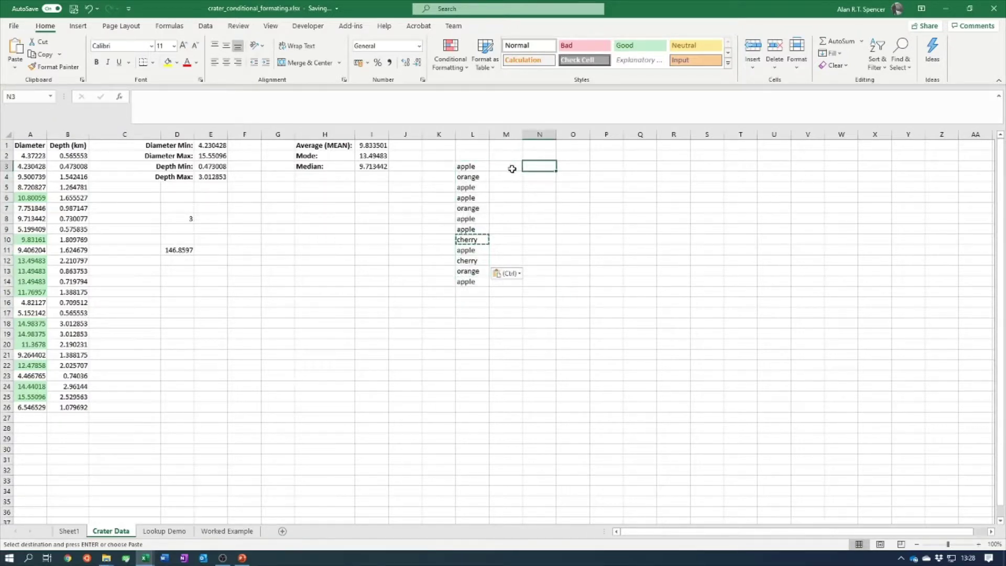
left_click(533, 177)
type("c")
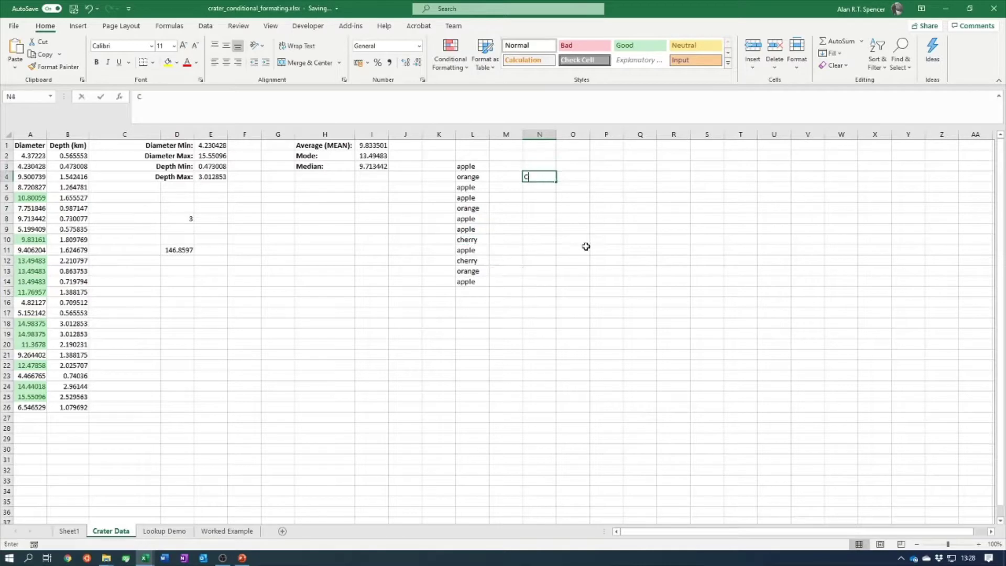
type("ount")
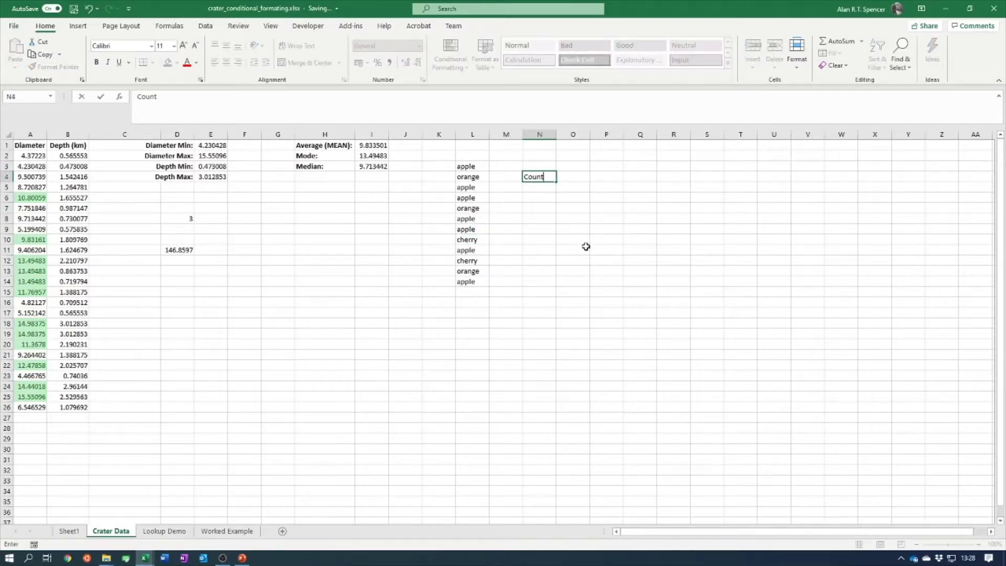
type(" Apple:")
left_click(585, 246)
left_click_drag(557, 140, 574, 139)
- Enter a COUNTIF formula in O4 that counts "apple" in the fruit list L3:L14
left_click(597, 178)
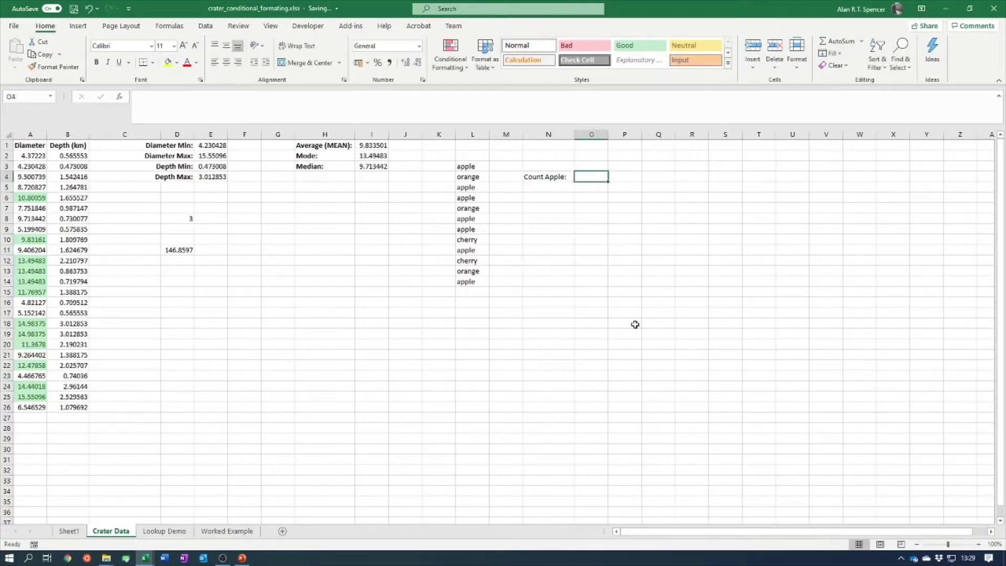
type("=count")
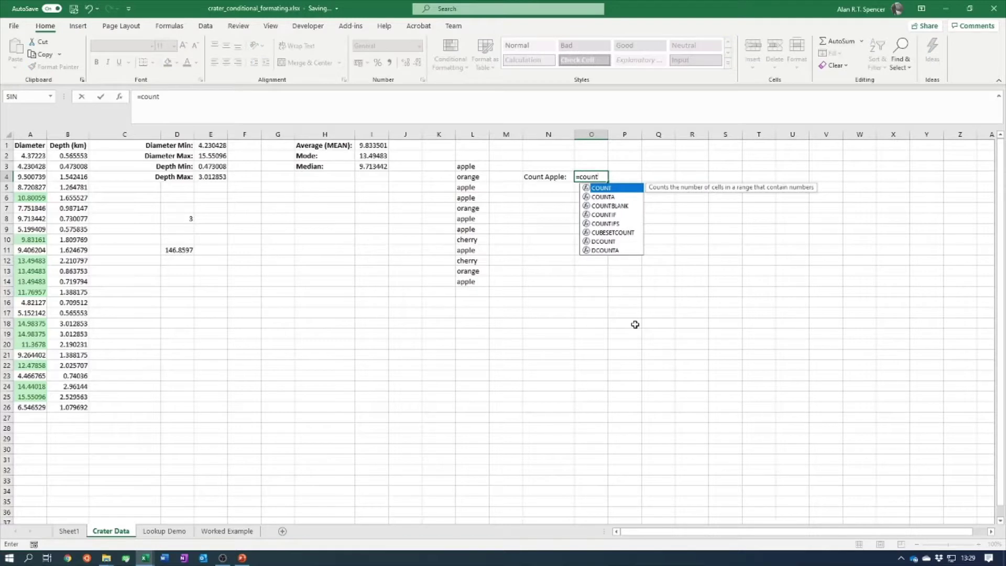
double_click(608, 214)
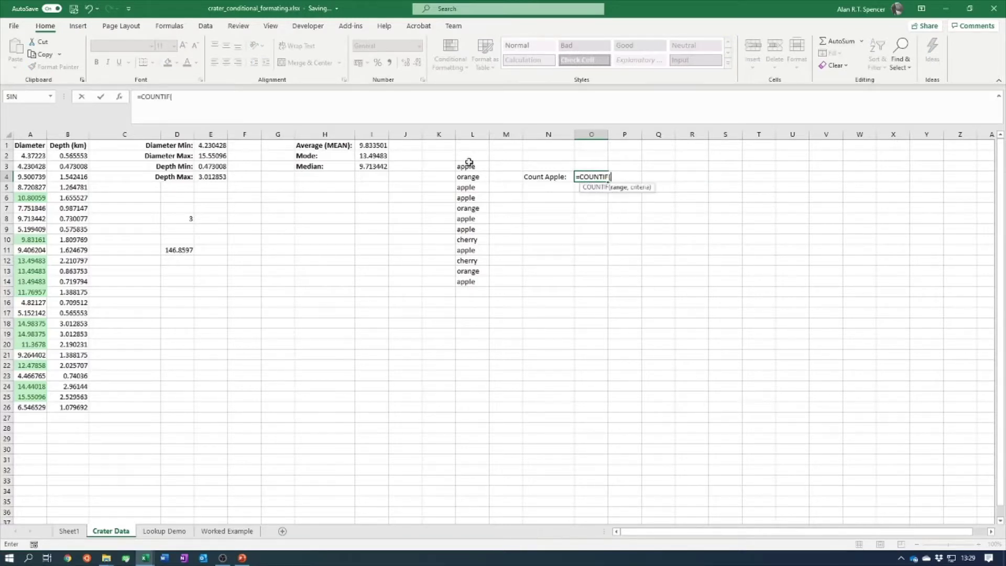
left_click_drag(469, 163, 474, 286)
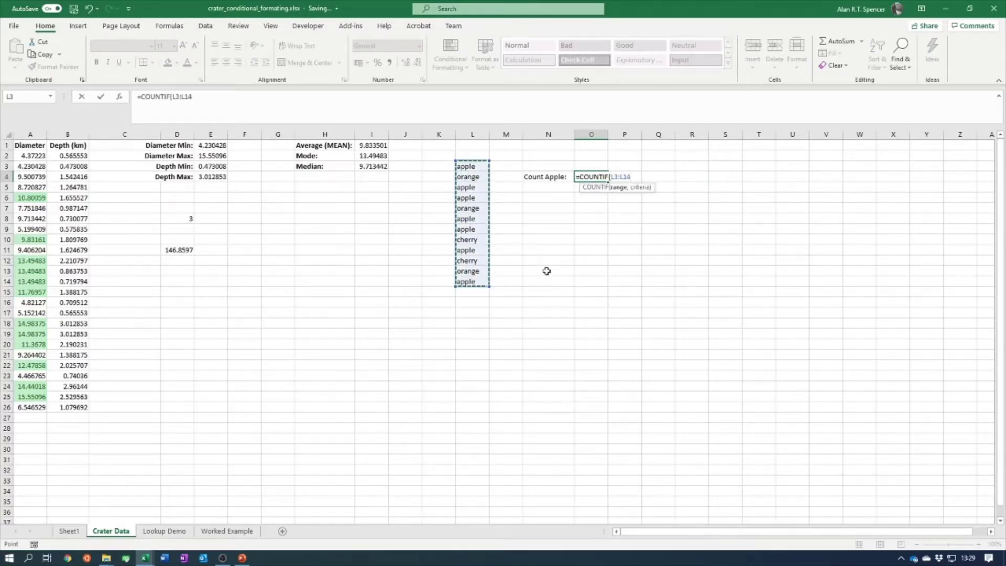
type(",\"apple")
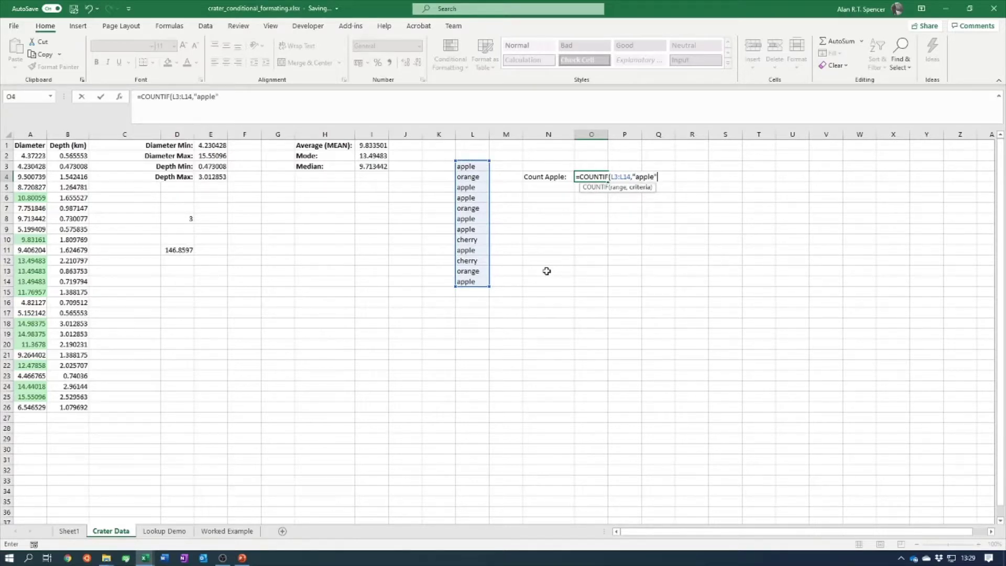
type(")")
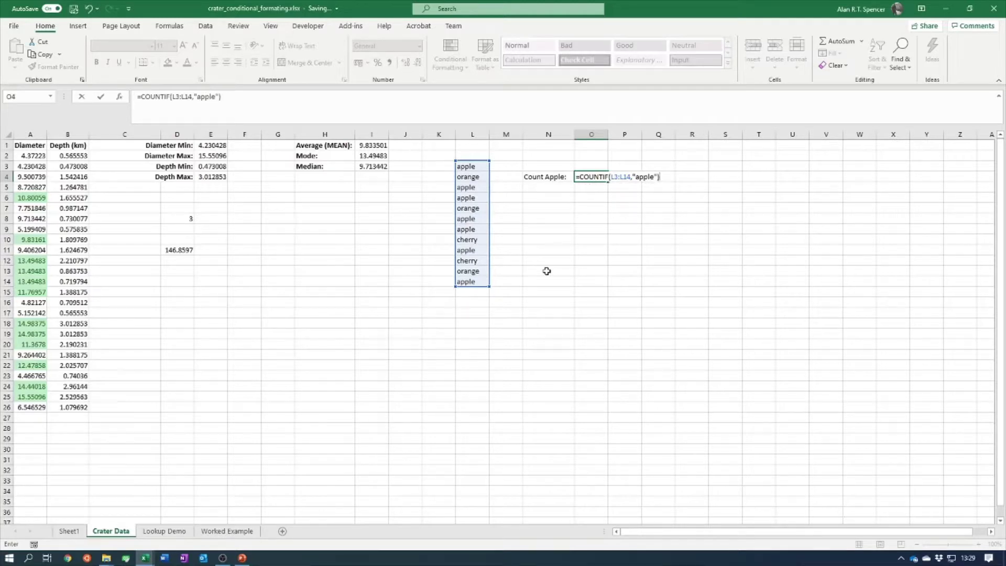
key("Return")
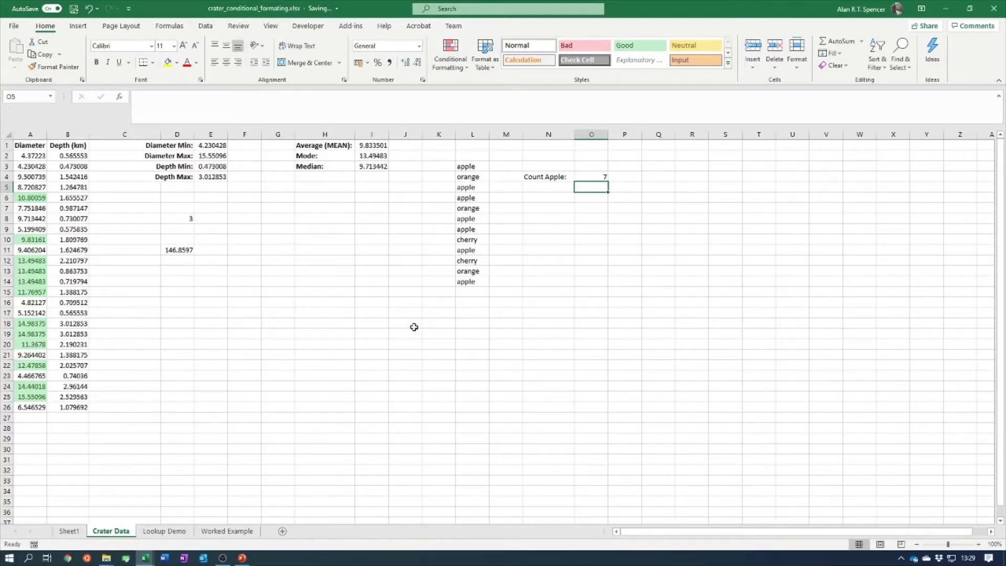
left_click(596, 177)
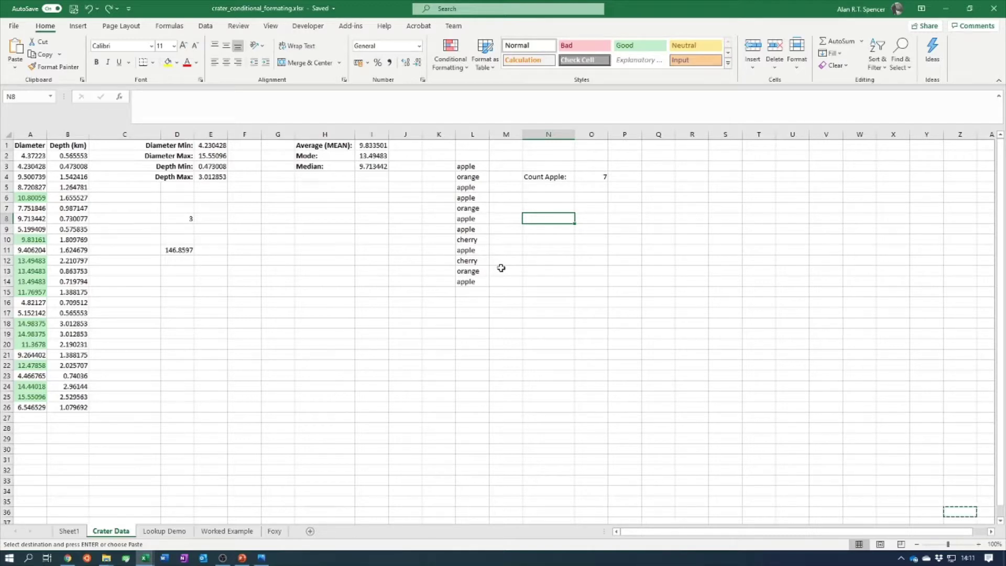
- Enter a MATCH formula in N8 that looks up "cherry" in the fruit list L3:L14, without a match type
type("=")
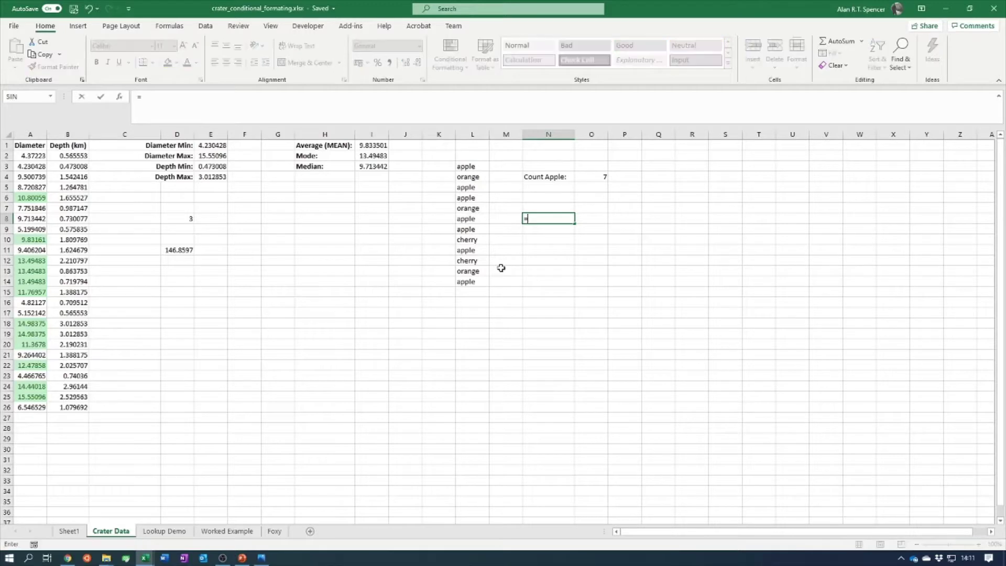
type("match")
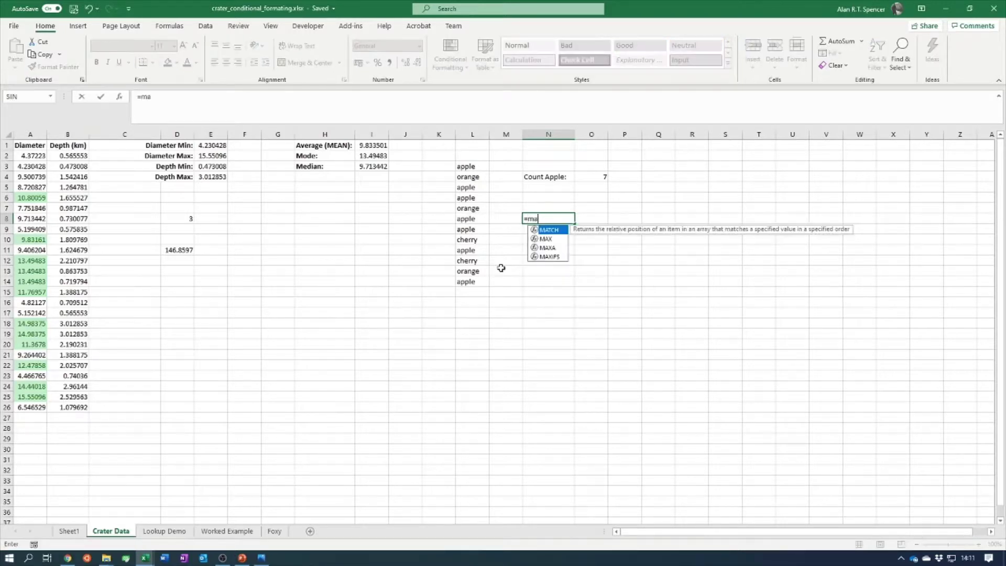
double_click(547, 230)
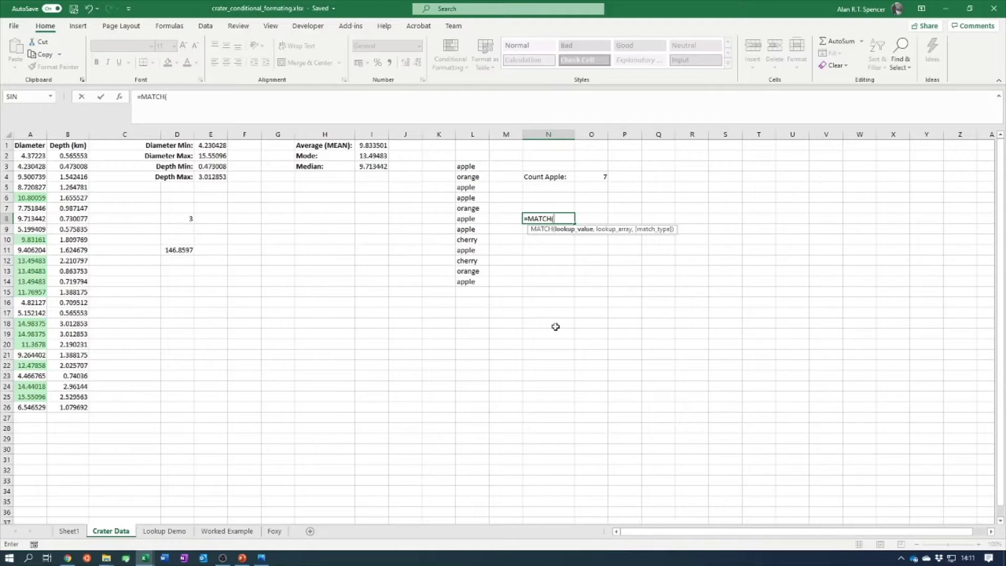
type("herry\",")
left_click(470, 166)
left_click_drag(470, 167, 473, 288)
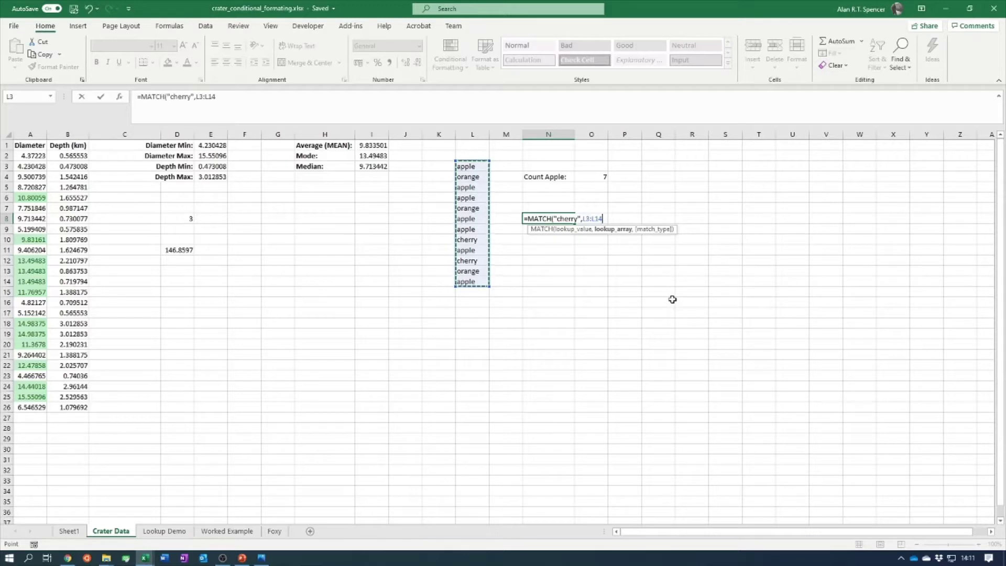
type(")")
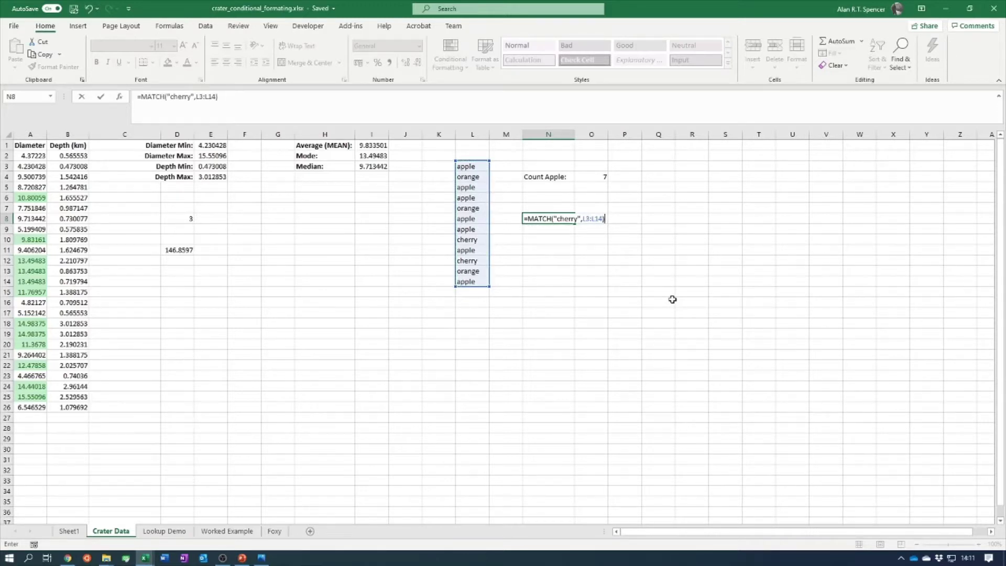
key("Return")
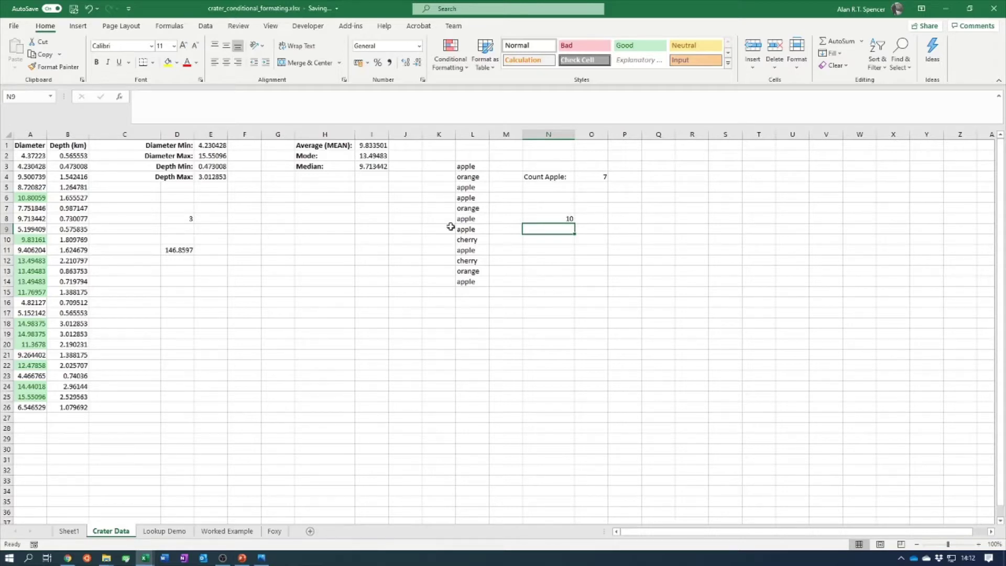
- Number the fruit list from 1 to 12 in K3:K14 by entering 1, 2, 3 and filling the series down
left_click(449, 165)
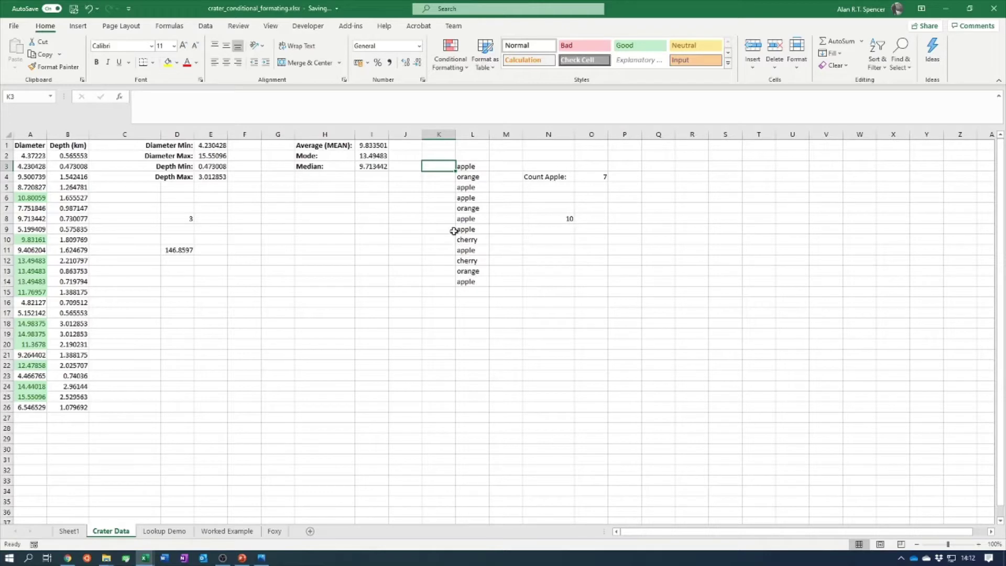
type("1")
key("Return")
type("2")
key("Return")
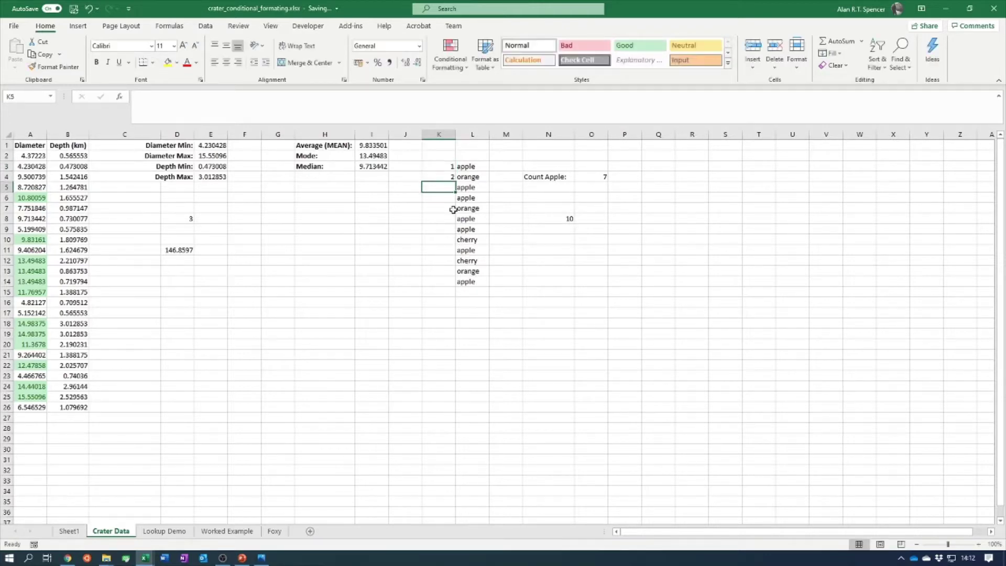
type("3")
left_click(411, 205)
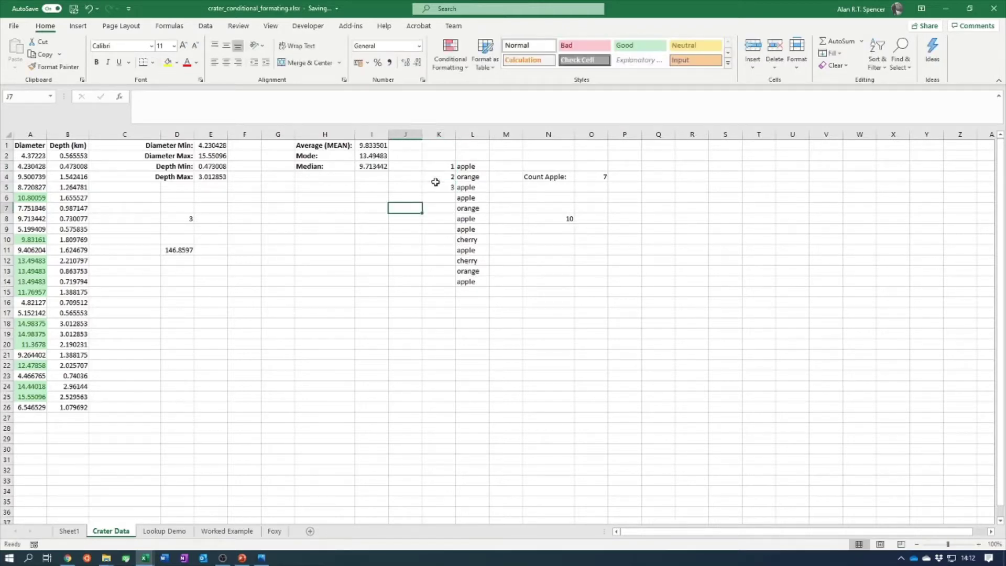
left_click_drag(446, 169, 563, 290)
left_click(455, 194)
left_click(563, 291)
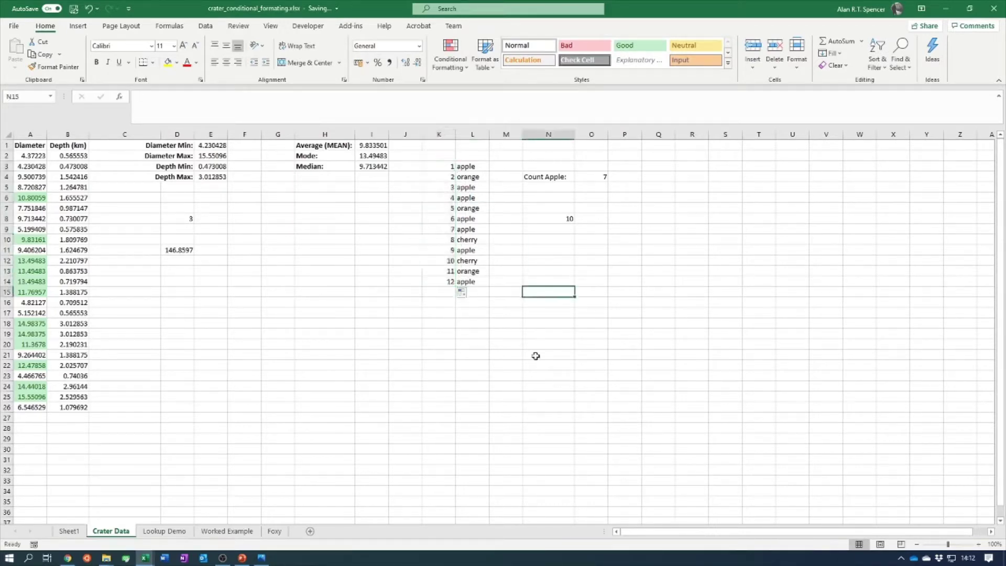
- Make "cherry" in L12 bold and colour the "cherry" in L10 red
left_click(437, 263)
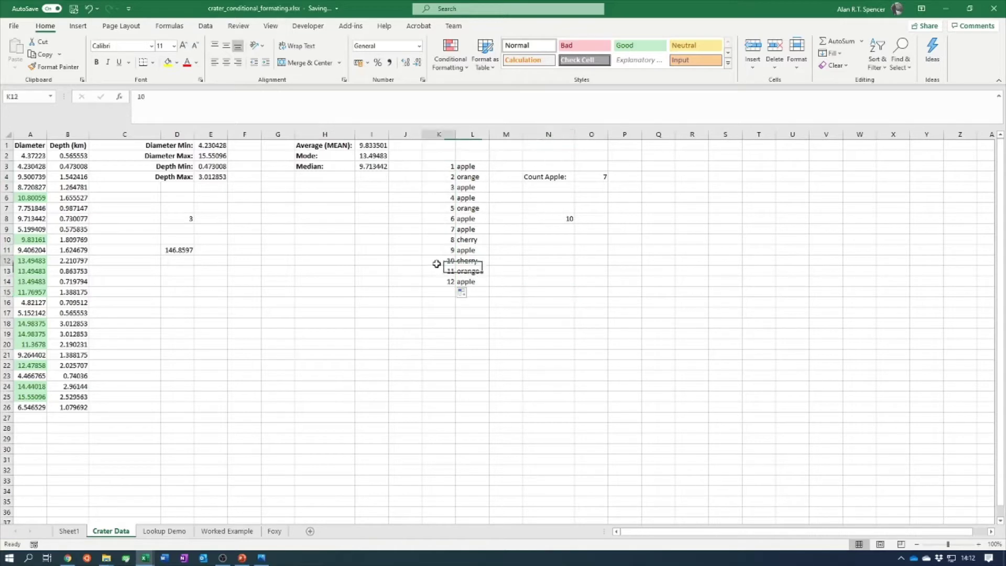
left_click(481, 263)
key("ctrl+b")
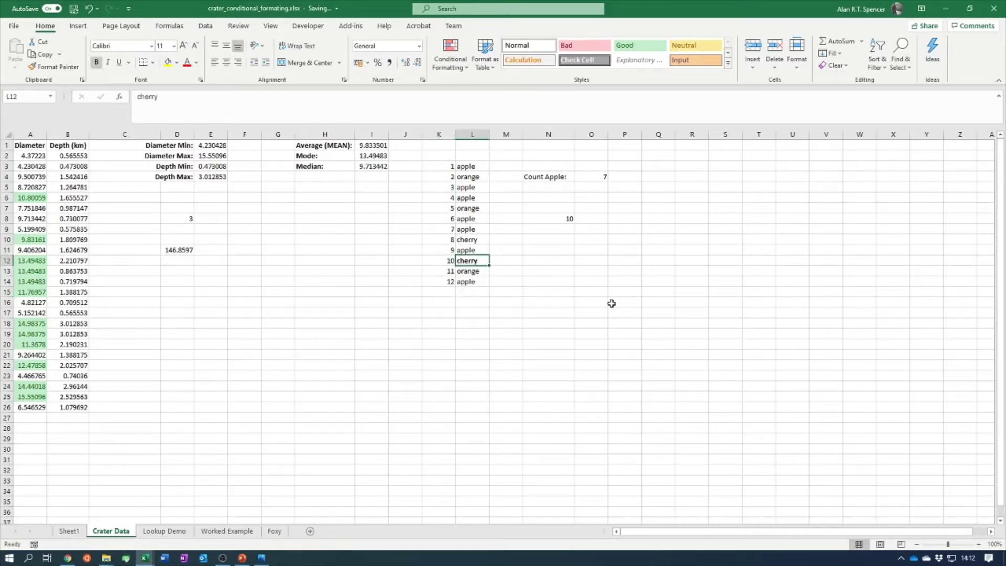
left_click(547, 272)
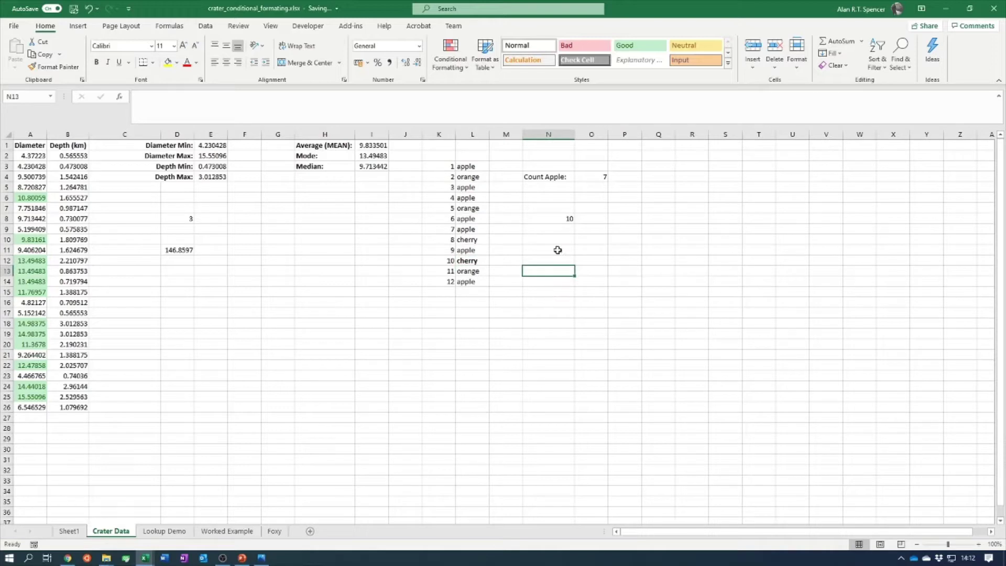
left_click(566, 219)
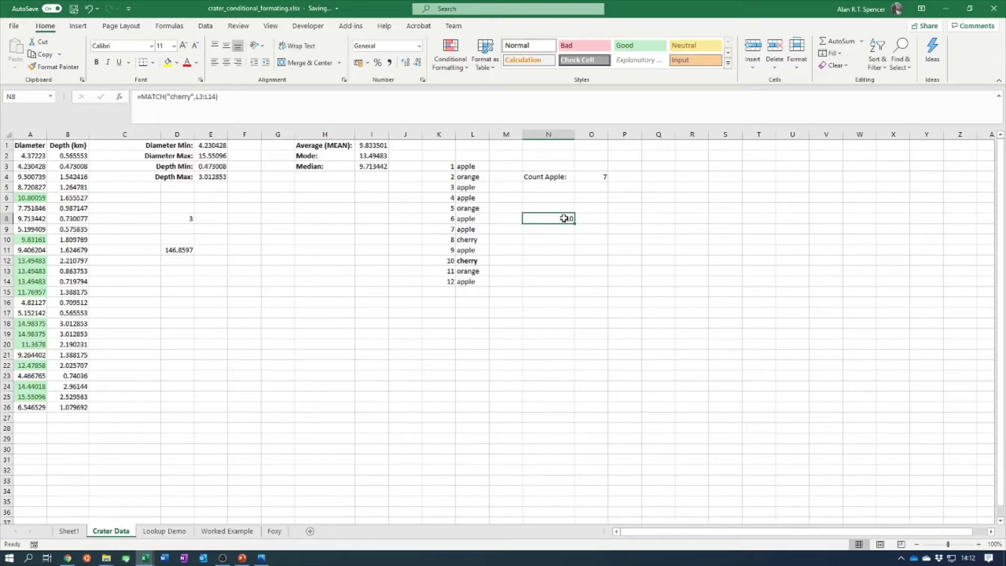
left_click(470, 261)
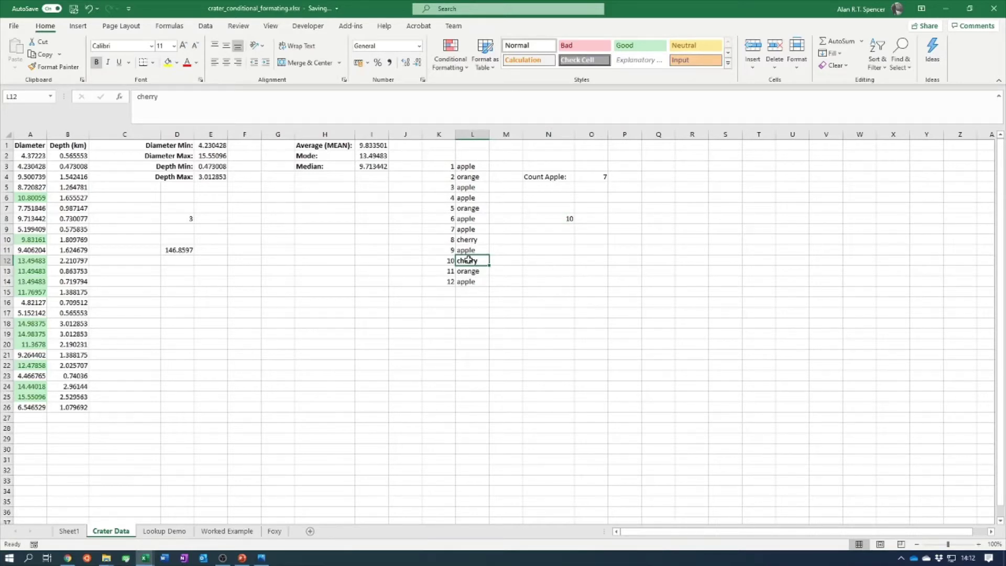
left_click(468, 242)
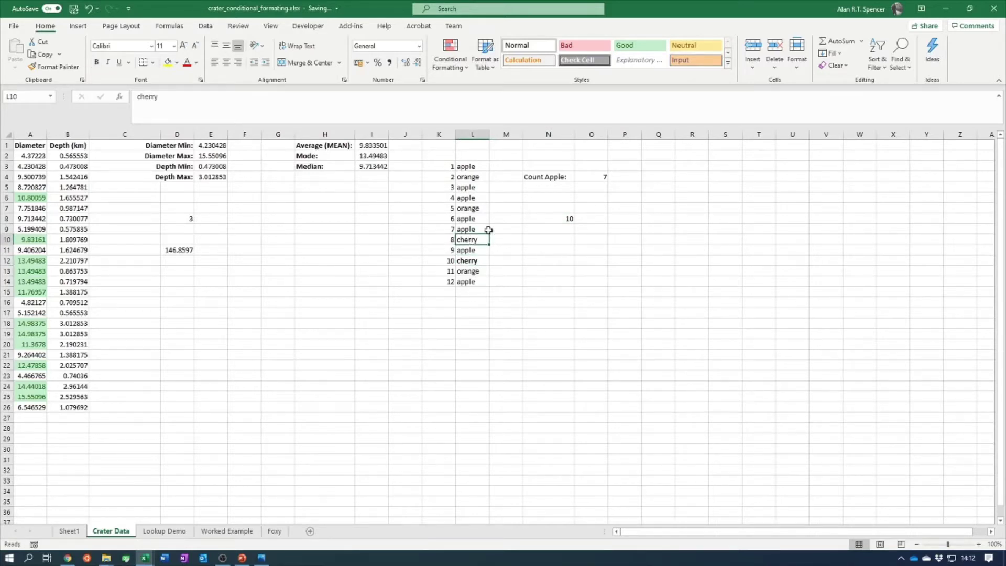
left_click(188, 64)
left_click(554, 260)
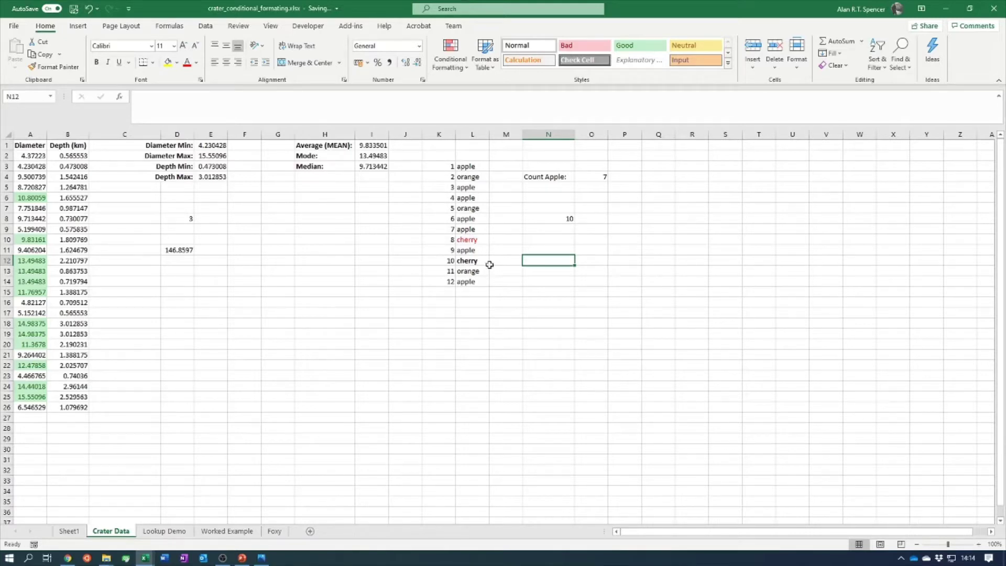
- Add the exact match type 0 to the MATCH formula in N8, giving =MATCH("cherry",L3:L14,0)
left_click(547, 219)
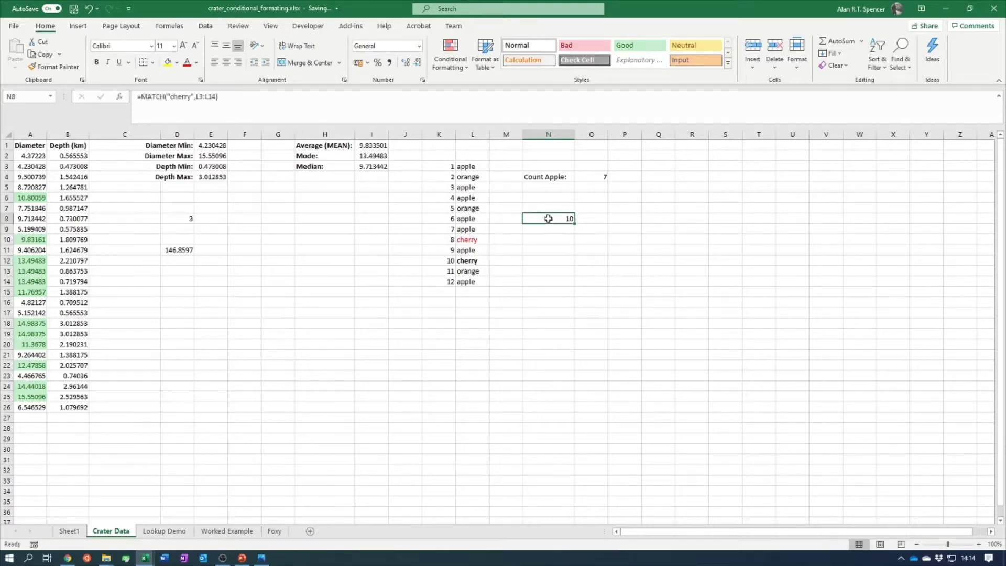
left_click(217, 97)
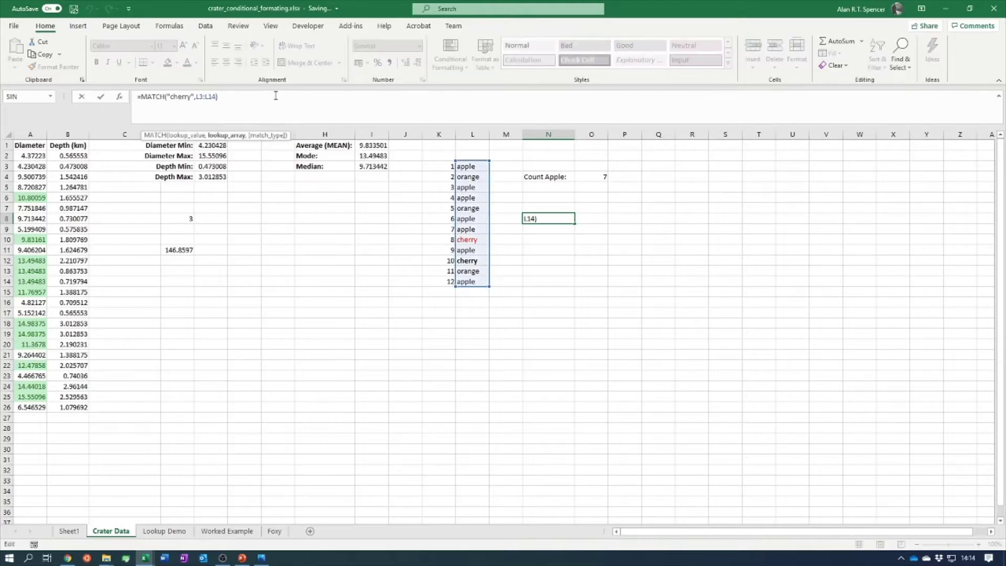
type(",")
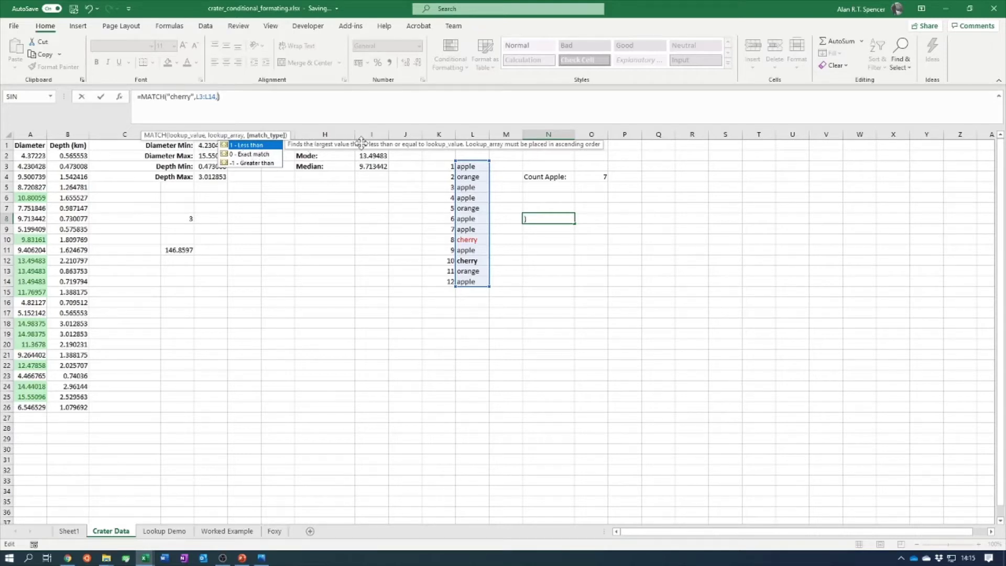
left_click(244, 155)
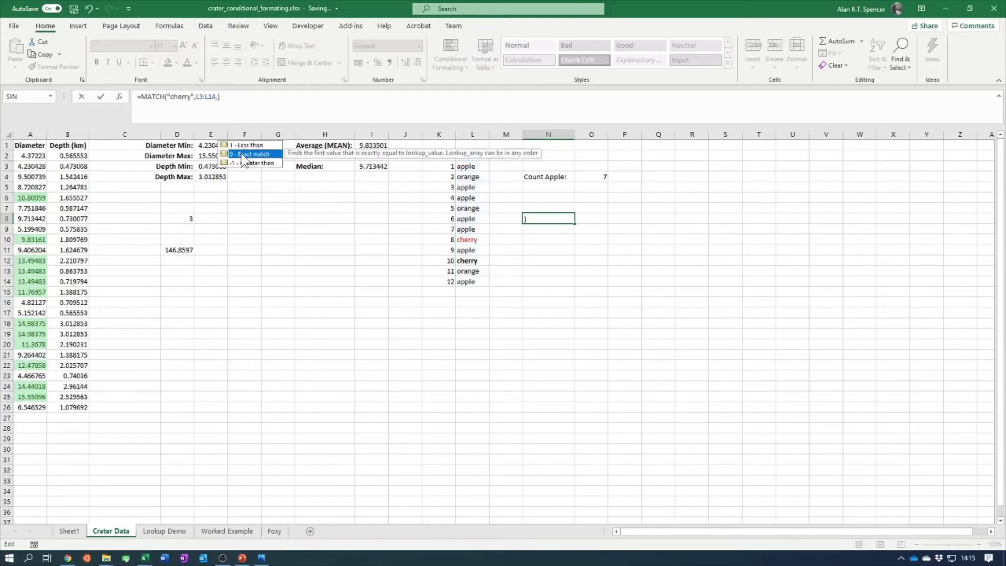
double_click(244, 154)
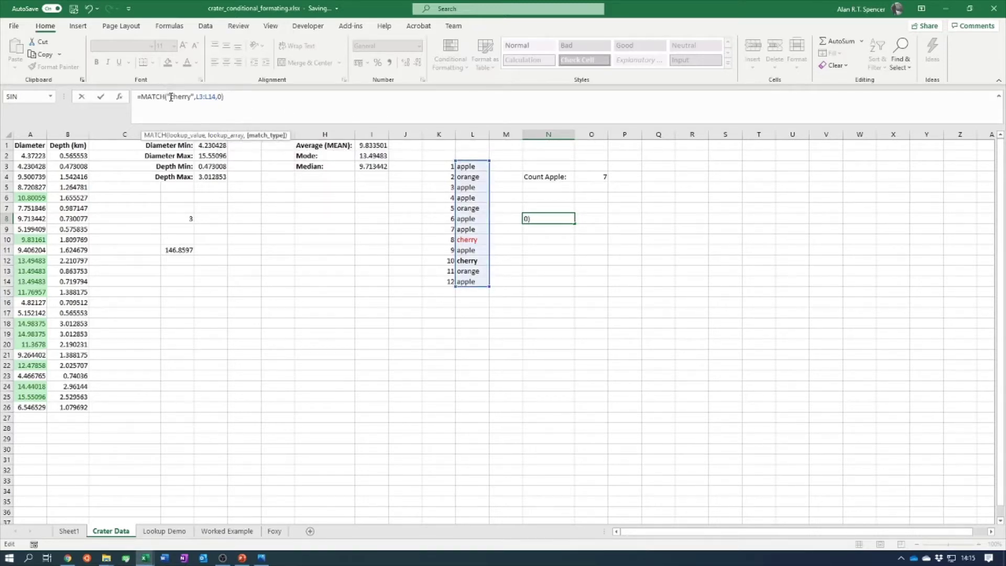
left_click(241, 96)
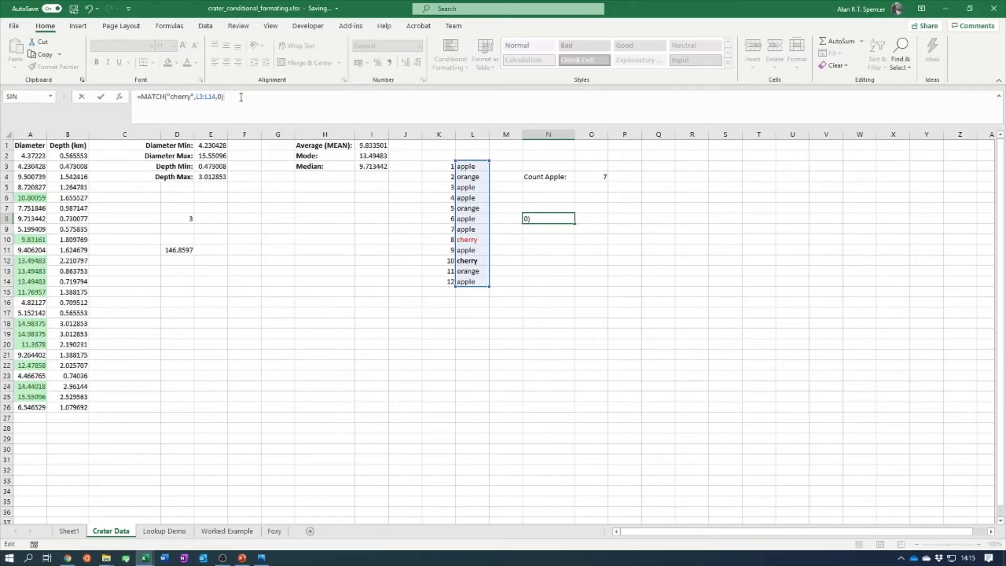
key("ctrl+Return")
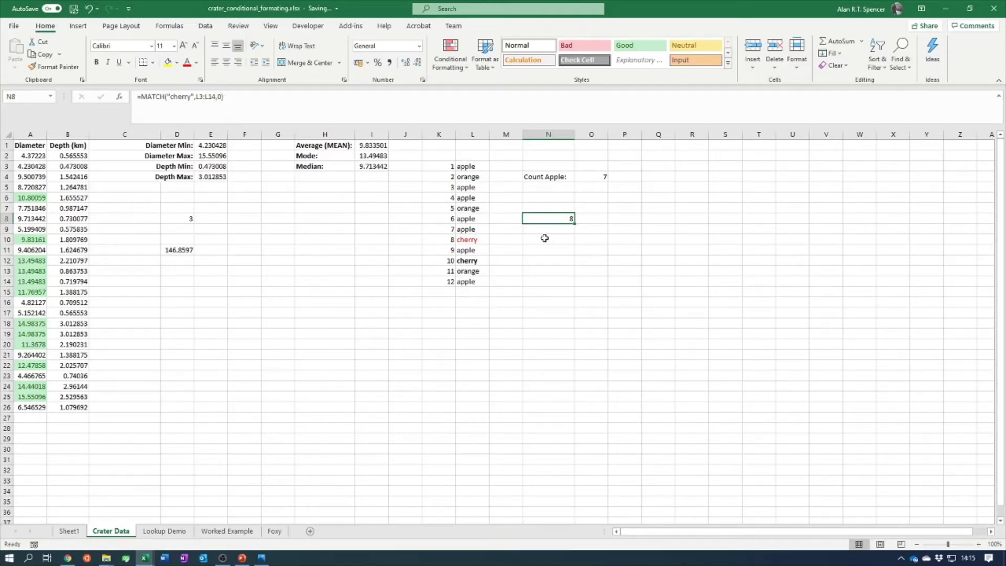
- Enter =OFFSET(K1,9,1) in N10 to return the cell nine rows down and one column across from K1
key("Down")
key("Down")
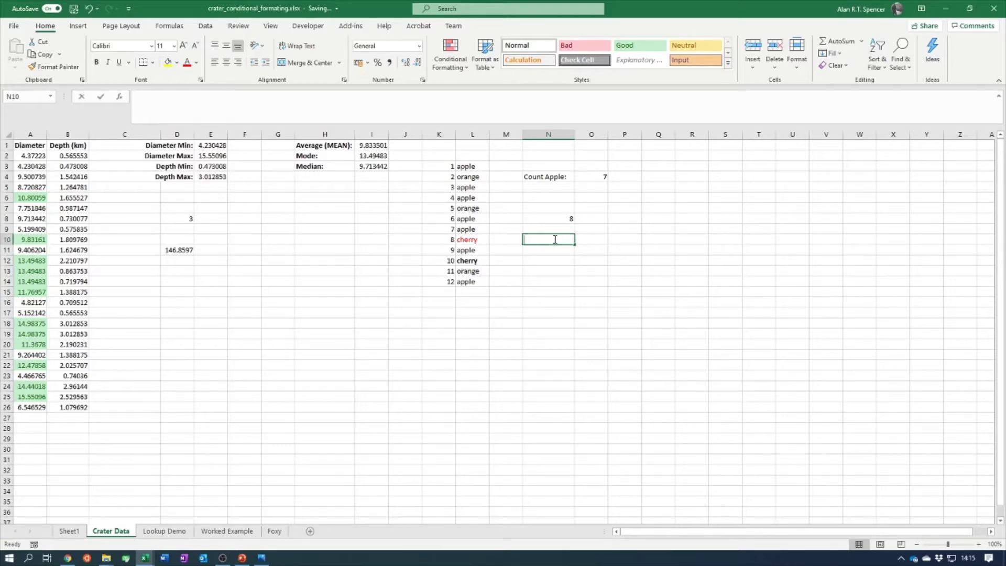
type("=")
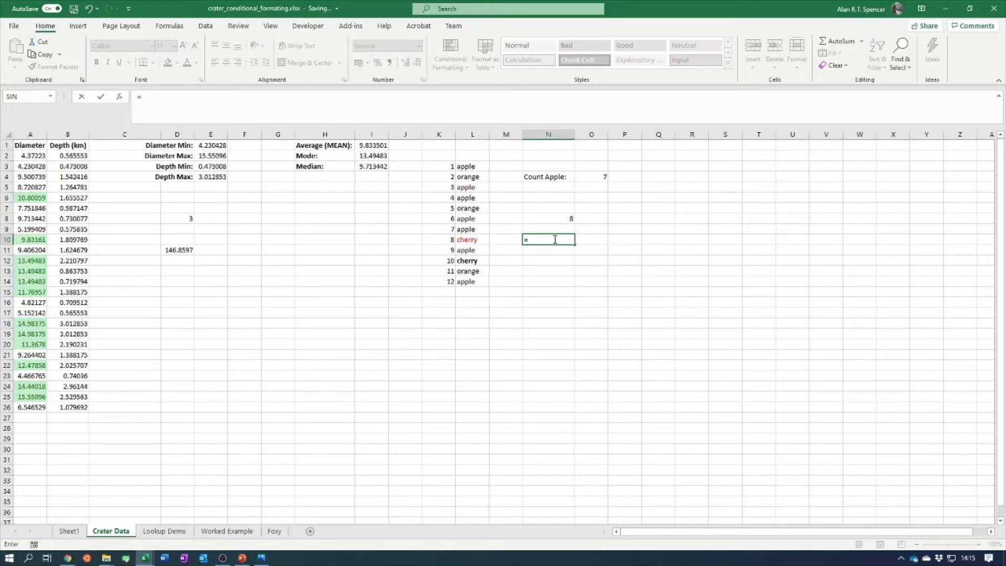
type("off")
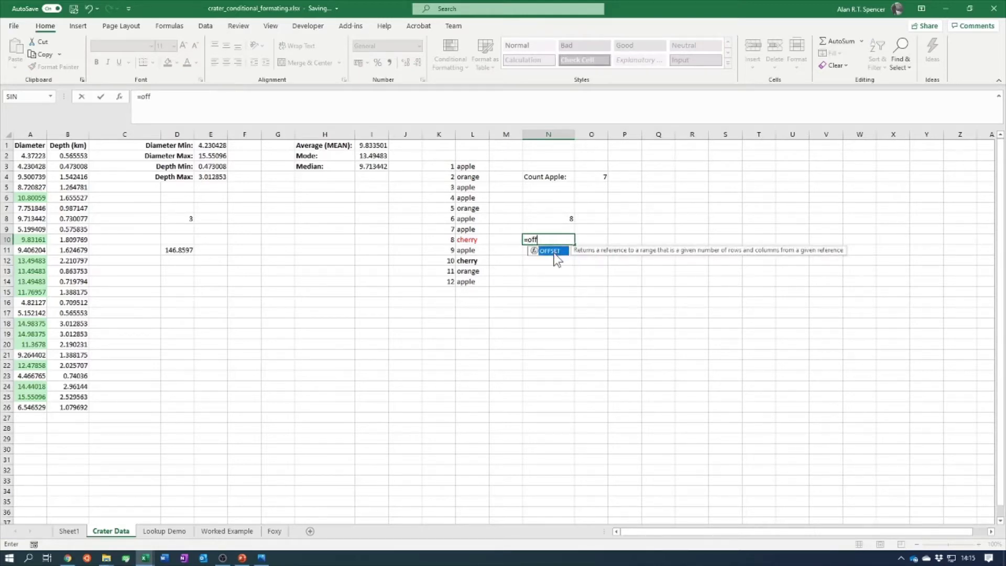
double_click(555, 253)
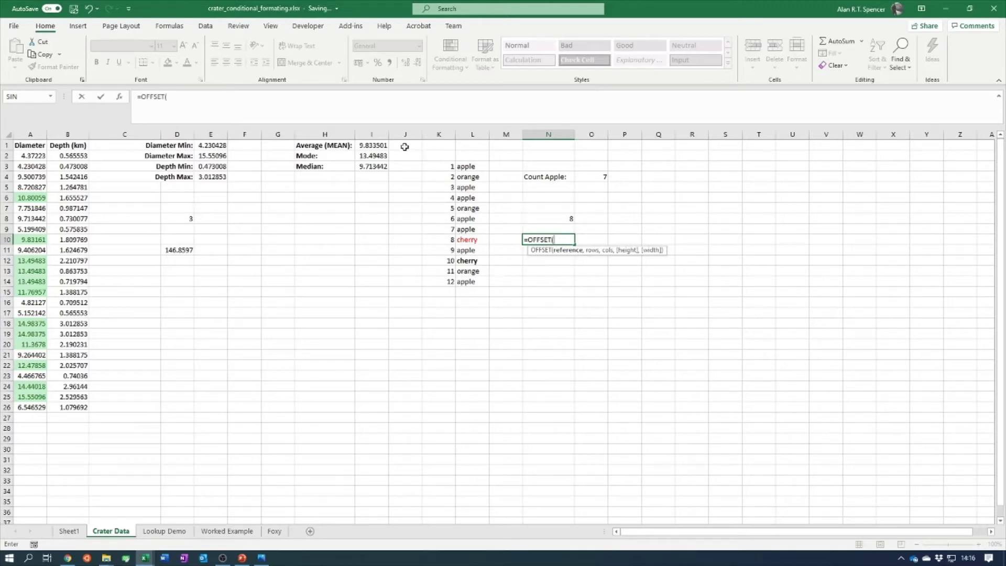
left_click(435, 147)
type(",")
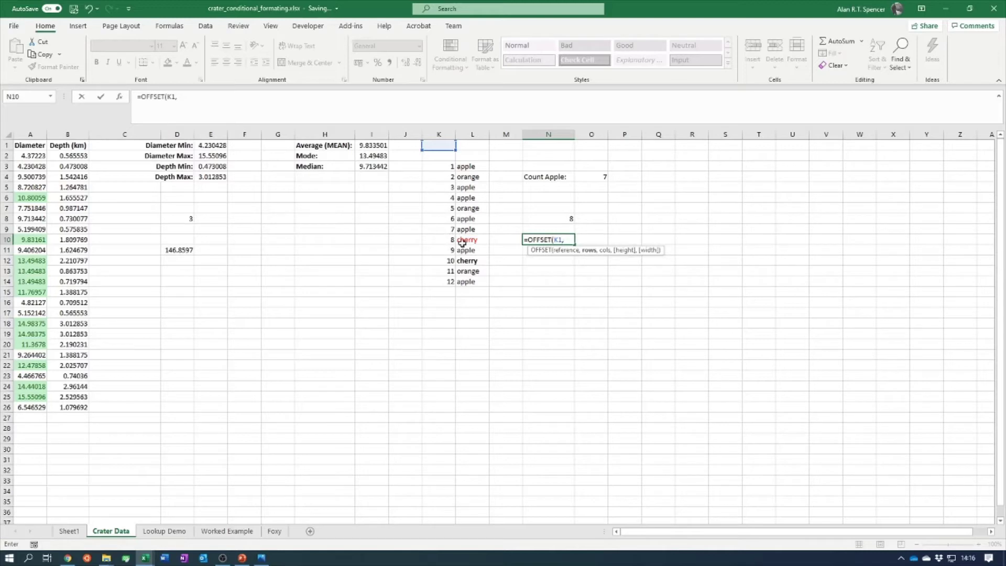
left_click(268, 108)
type("9")
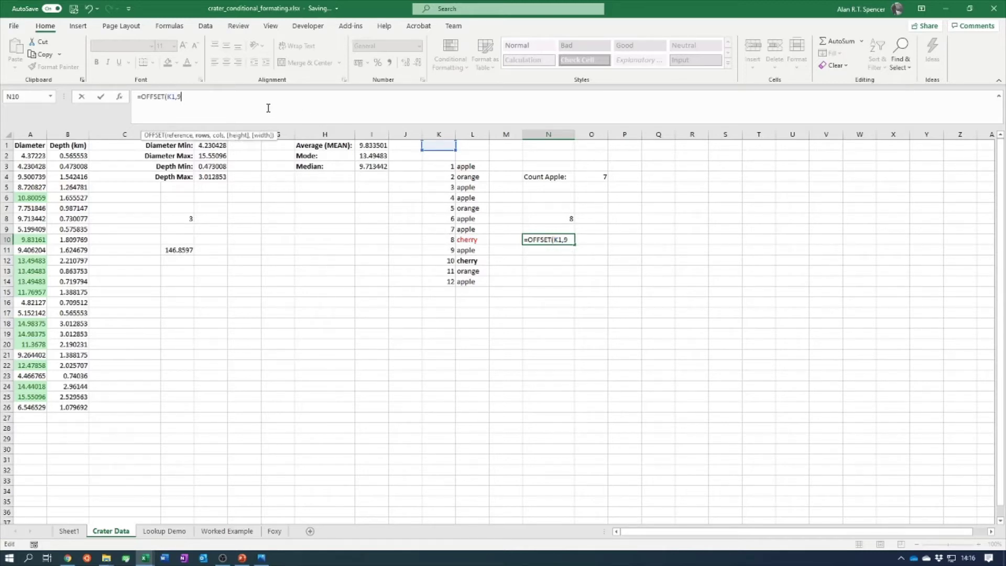
type(",1)")
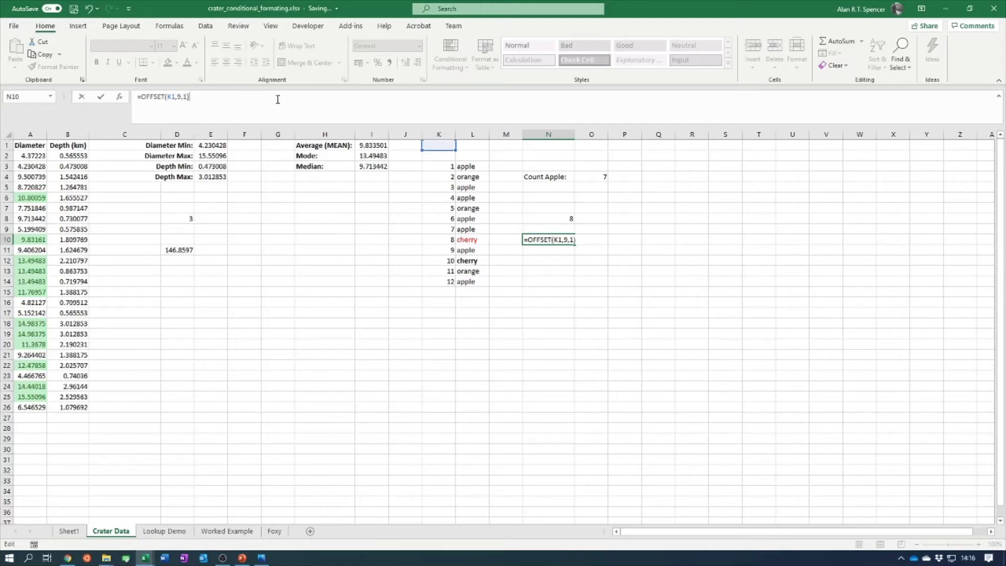
key("Return")
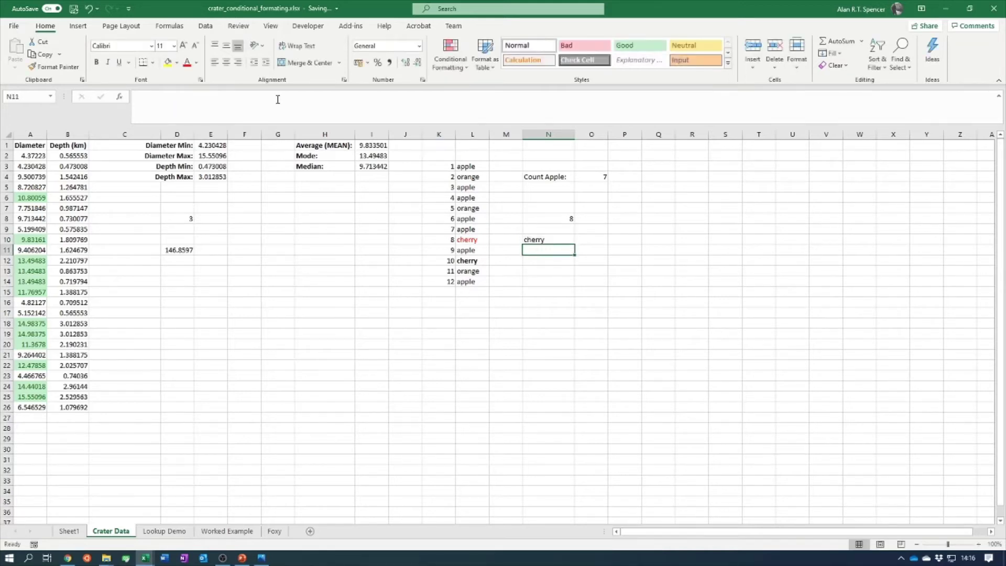
left_click(565, 242)
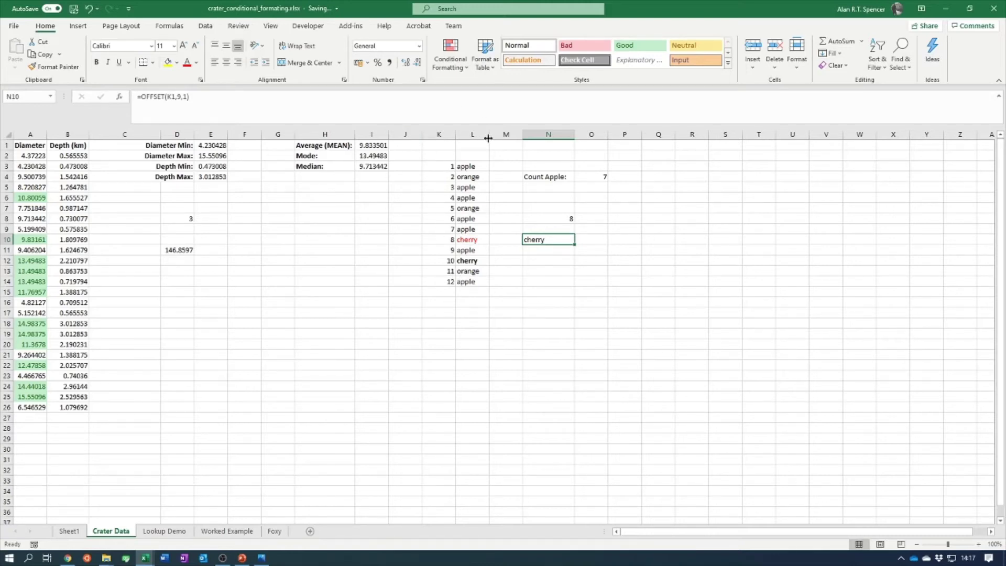
- Enter =OFFSET(O1,9,-3) in N11 to return the cell nine rows down and three columns back from O1
left_click(549, 249)
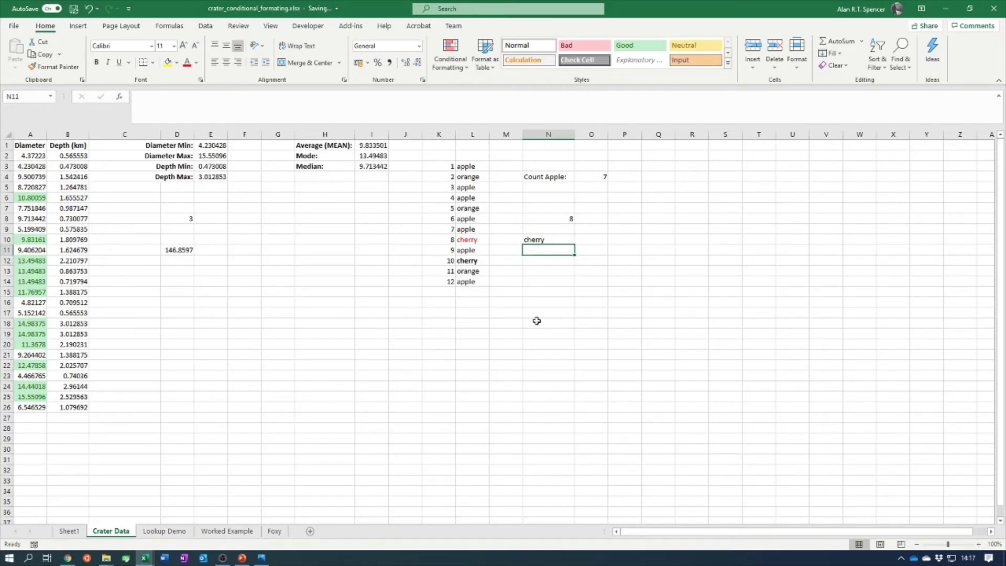
type("=o")
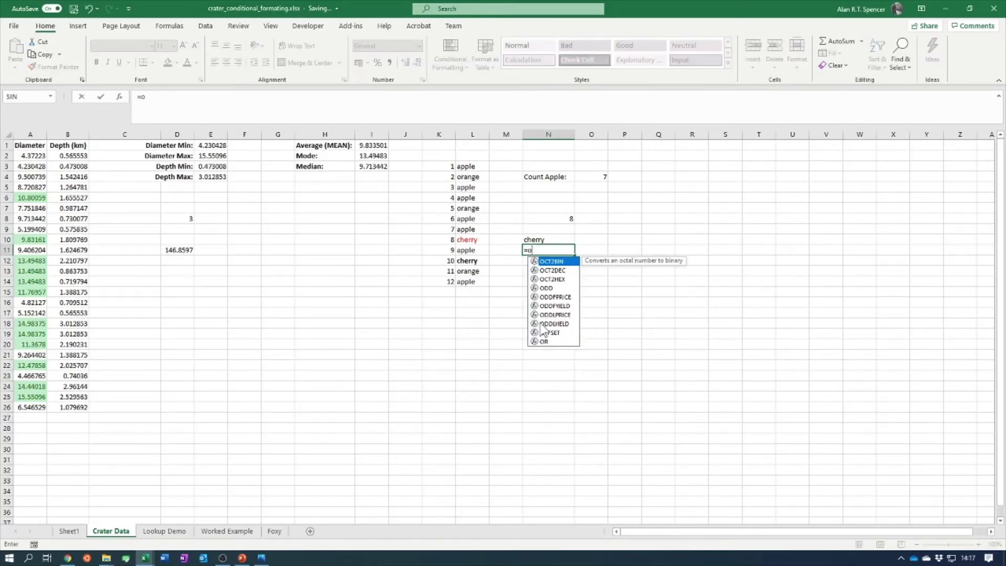
type("ff")
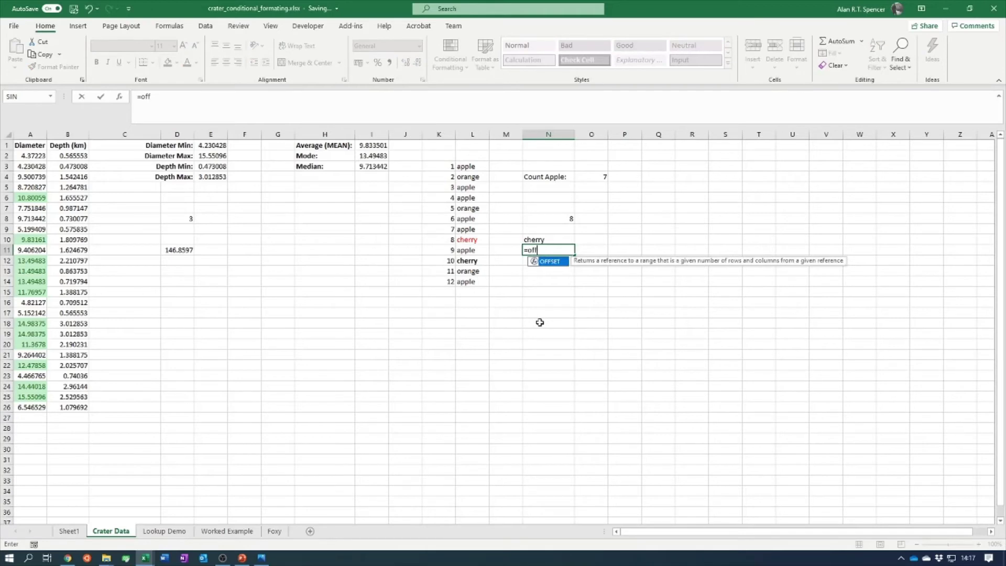
double_click(550, 262)
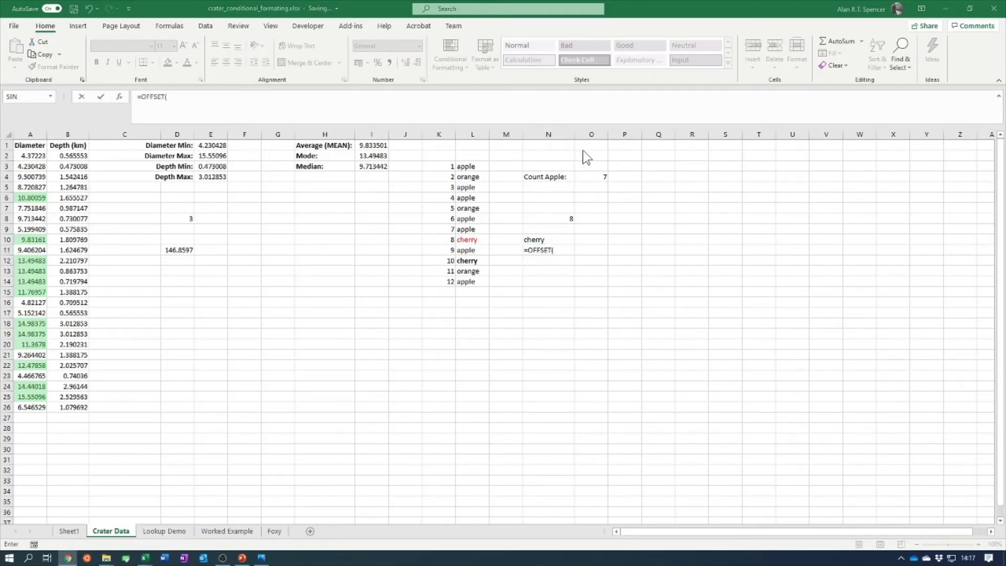
left_click(553, 250)
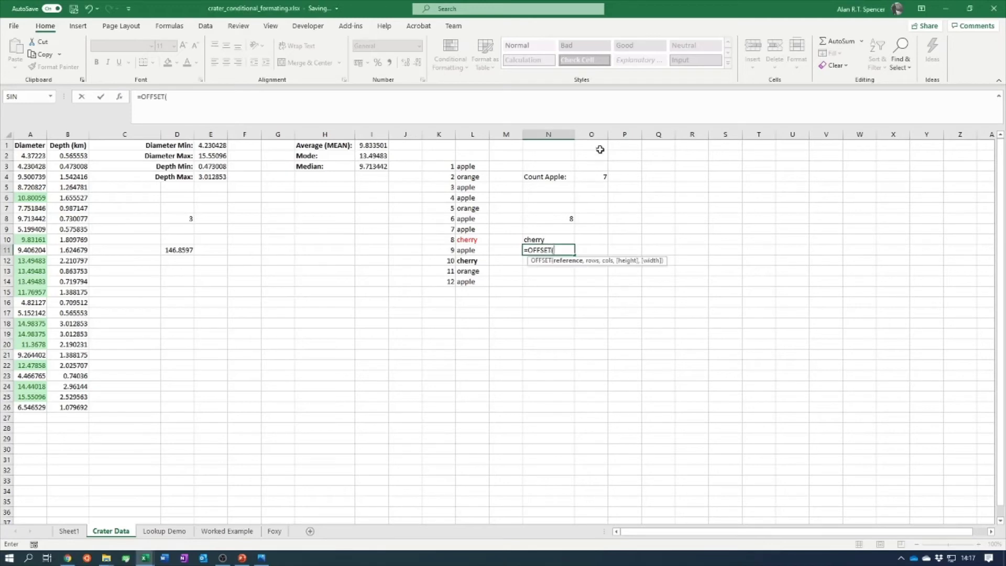
left_click(591, 145)
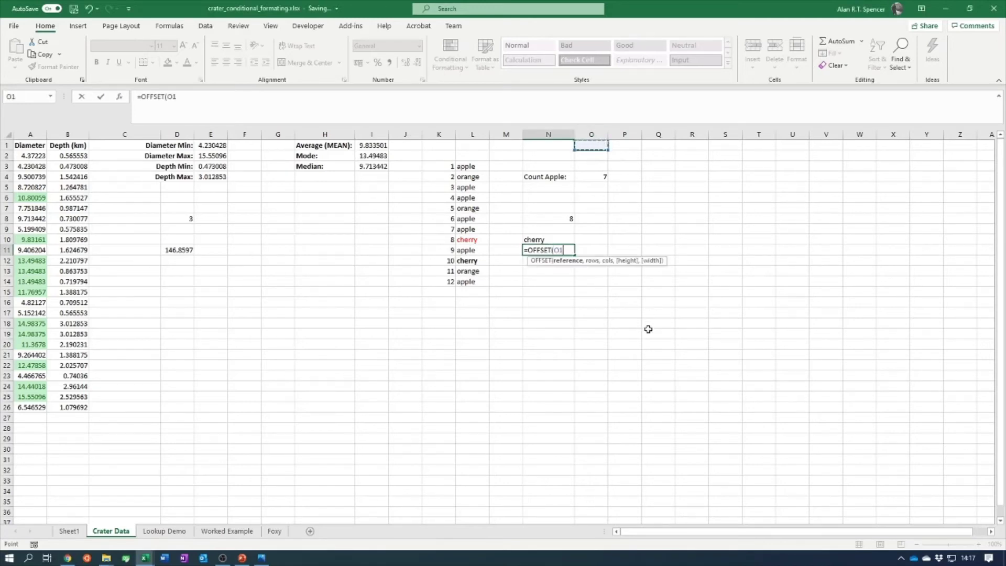
type(",")
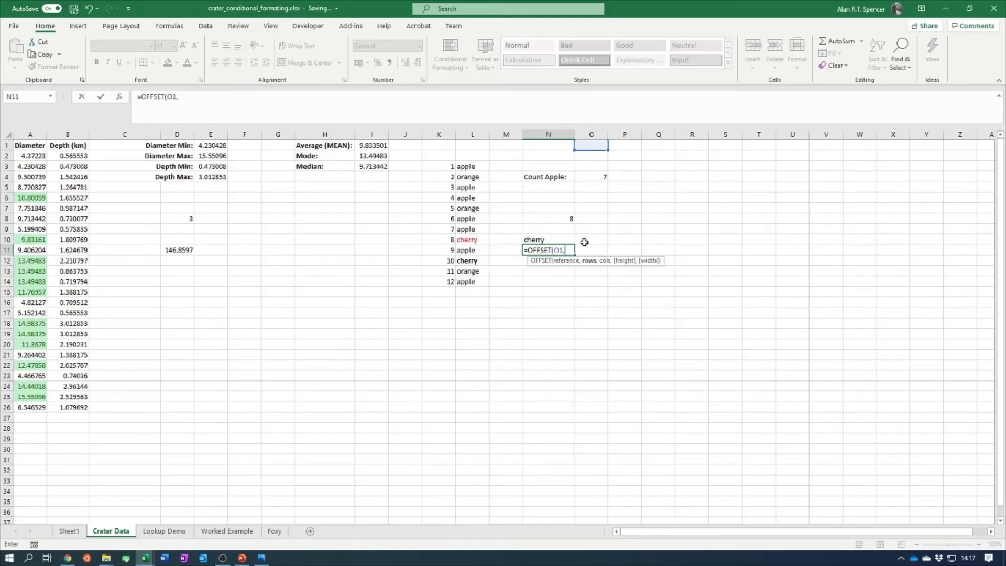
type("9,")
type("-3)")
key("Return")
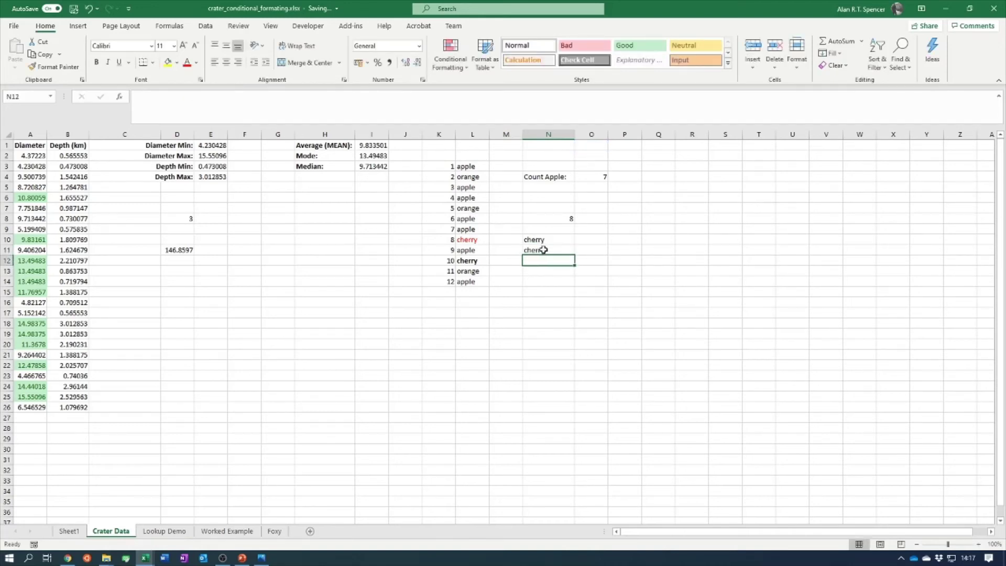
- Change the red "cherry" entry in L10 to "cherries"
left_click(472, 239)
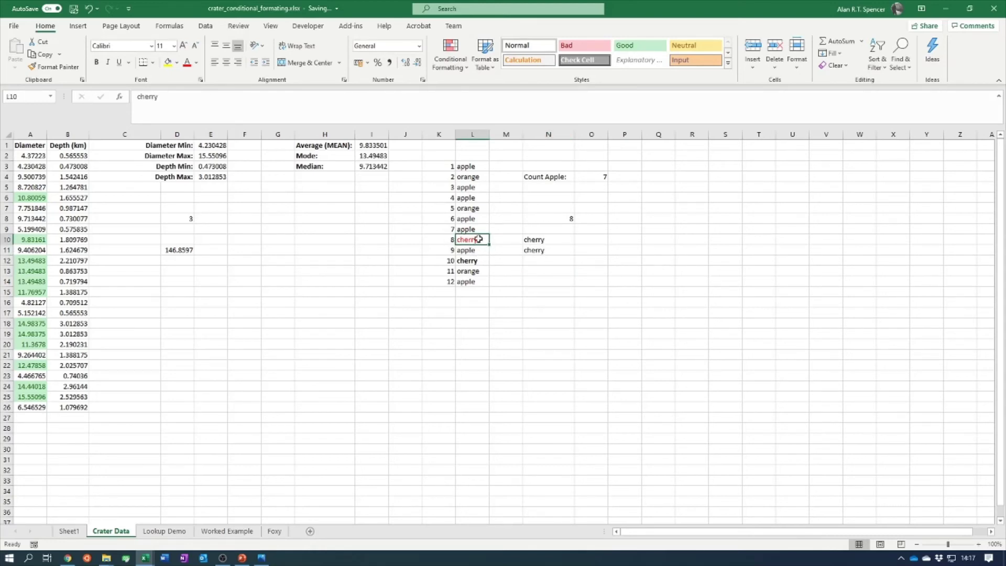
left_click(161, 96)
key("BackSpace")
type("ies")
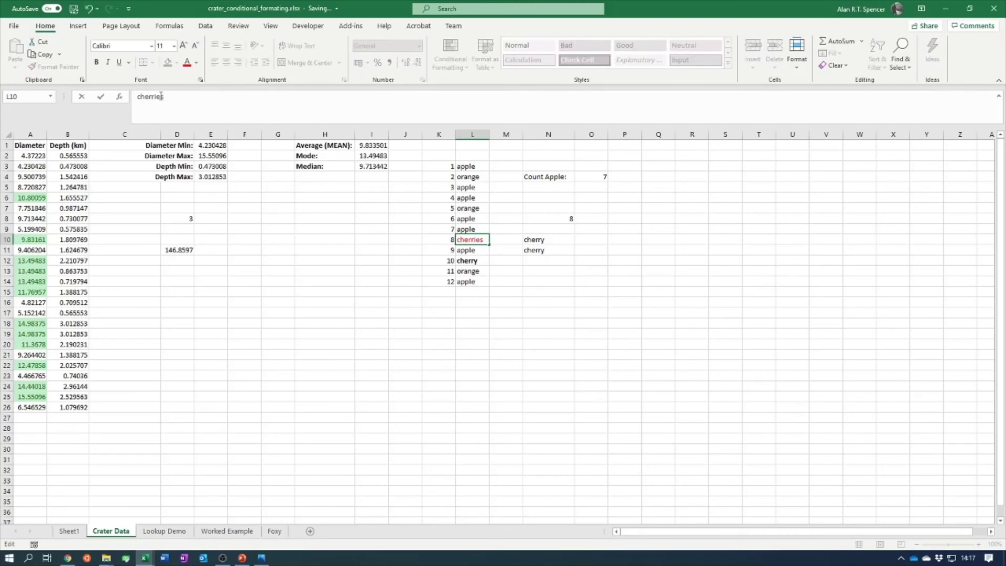
key("Return")
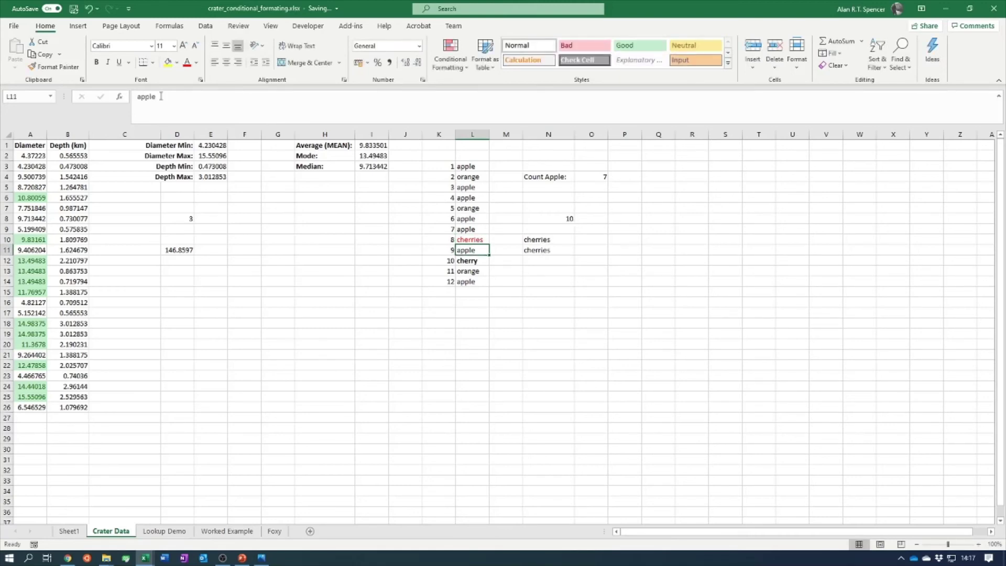